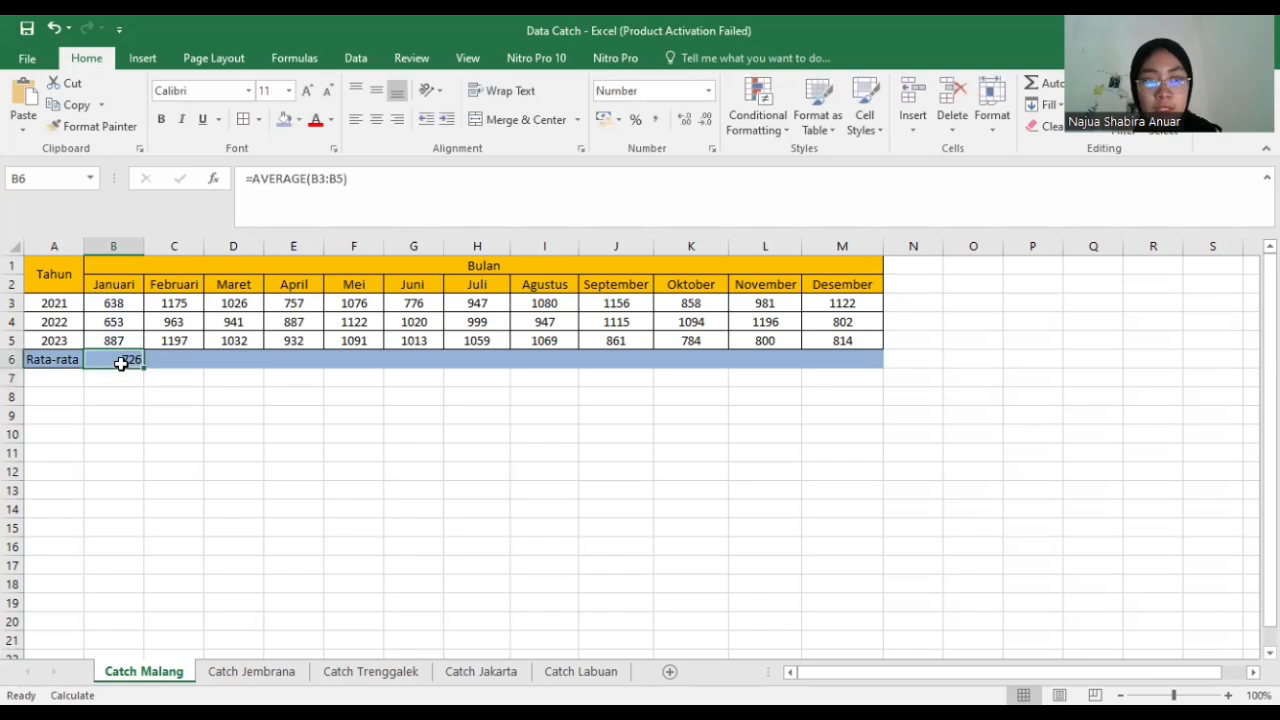
- Fill the January average formula in B6 across the Rata-rata row through December in M6
drag(144, 369, 868, 356)
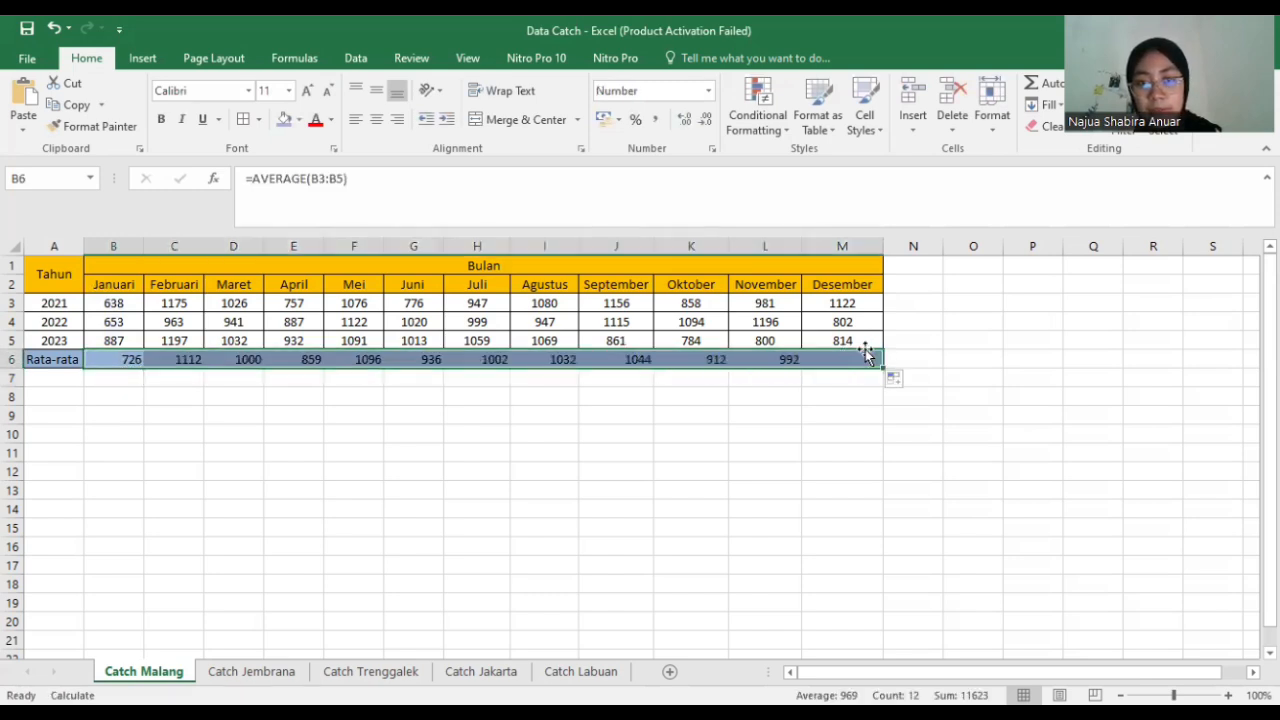
click(817, 432)
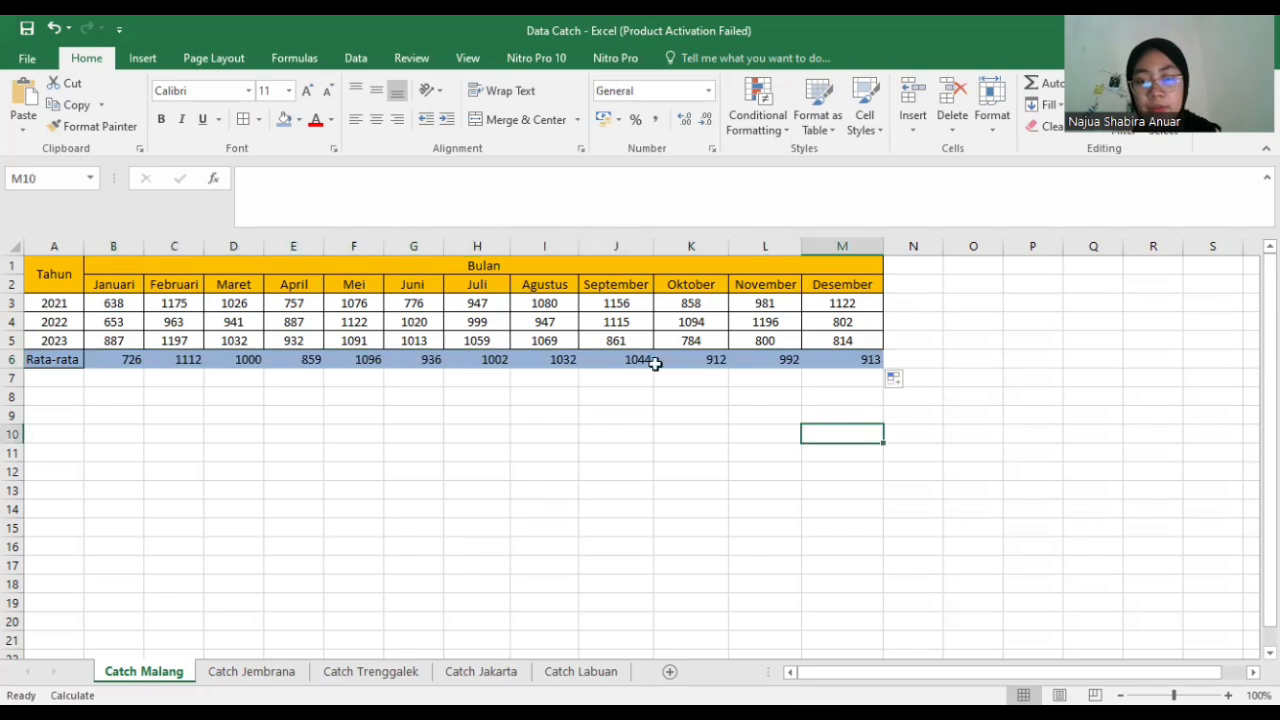
drag(114, 359, 841, 362)
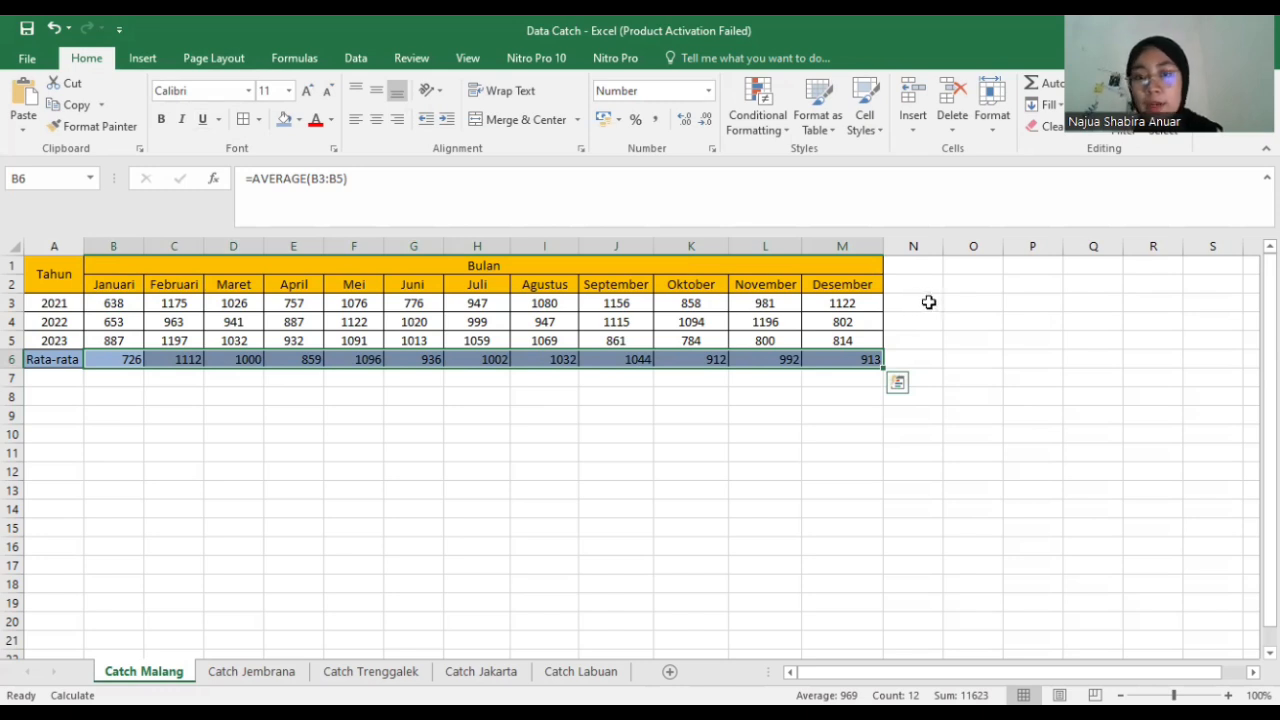
- Copy the monthly catch table with its averages, switch to the Book1 workbook and open the AnoCatch sheet at cell C2
drag(54, 266, 563, 353)
key(ctrl+c)
key(alt+Tab)
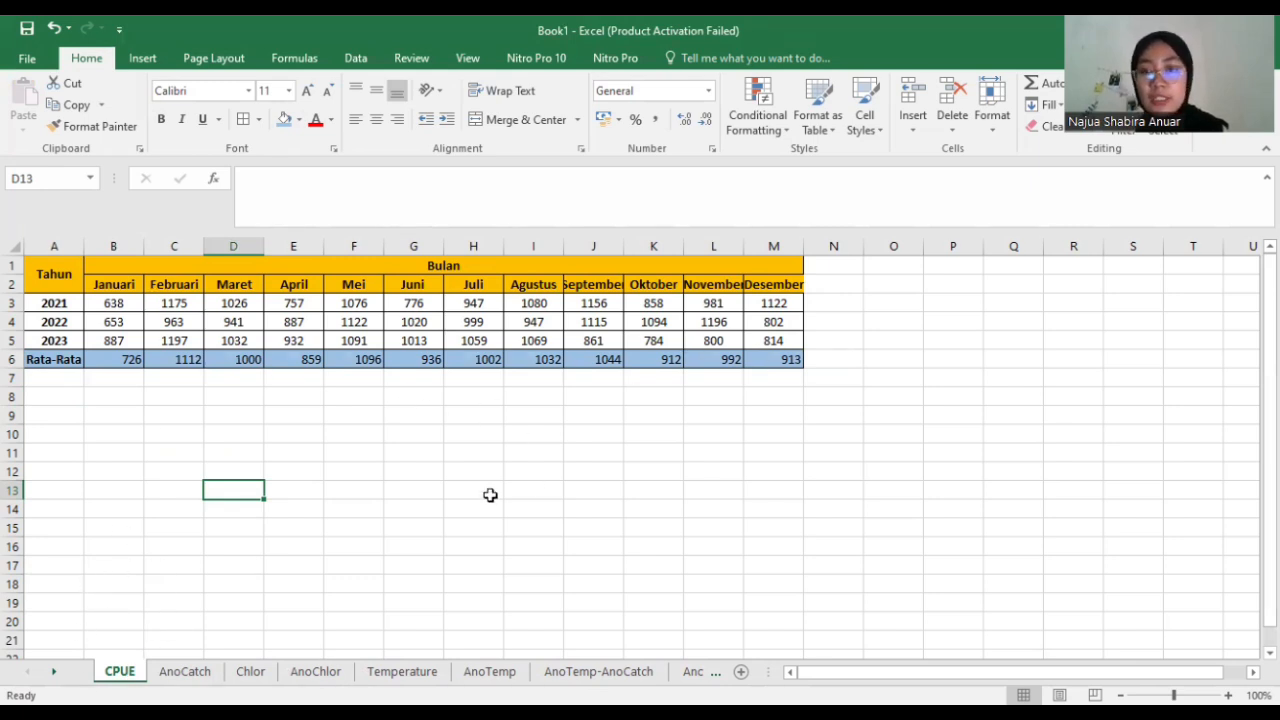
click(172, 675)
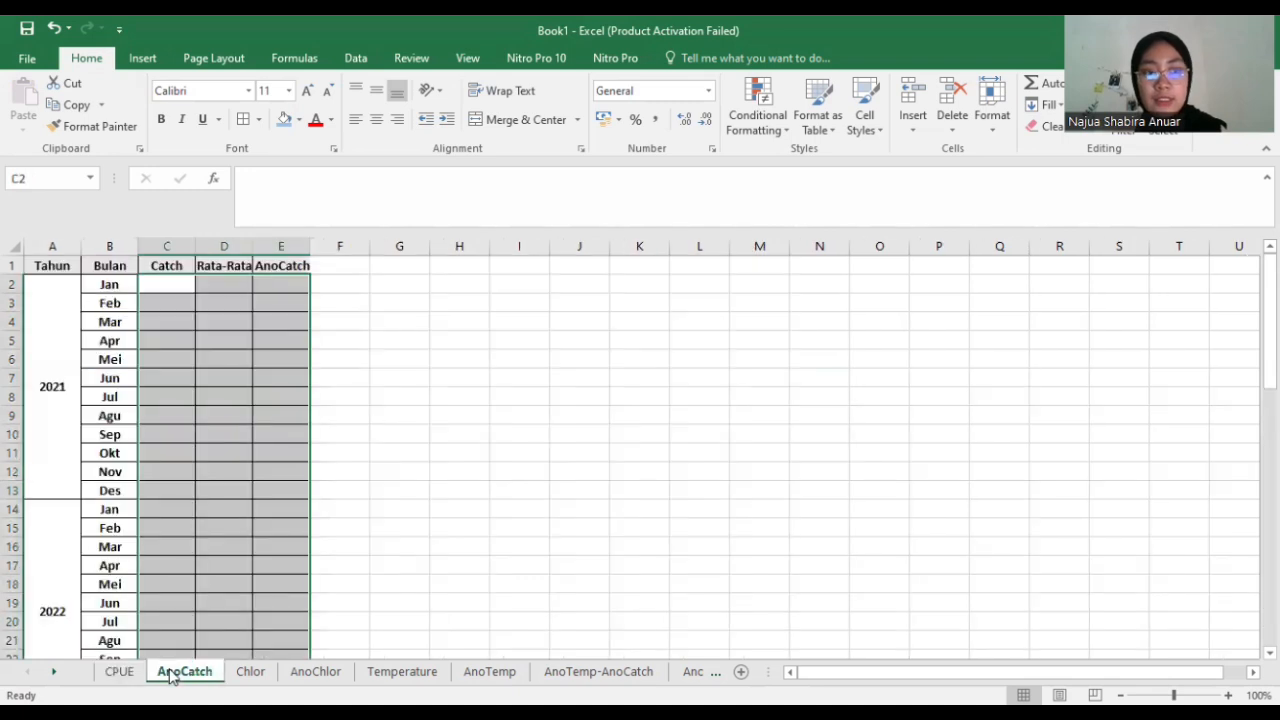
click(181, 284)
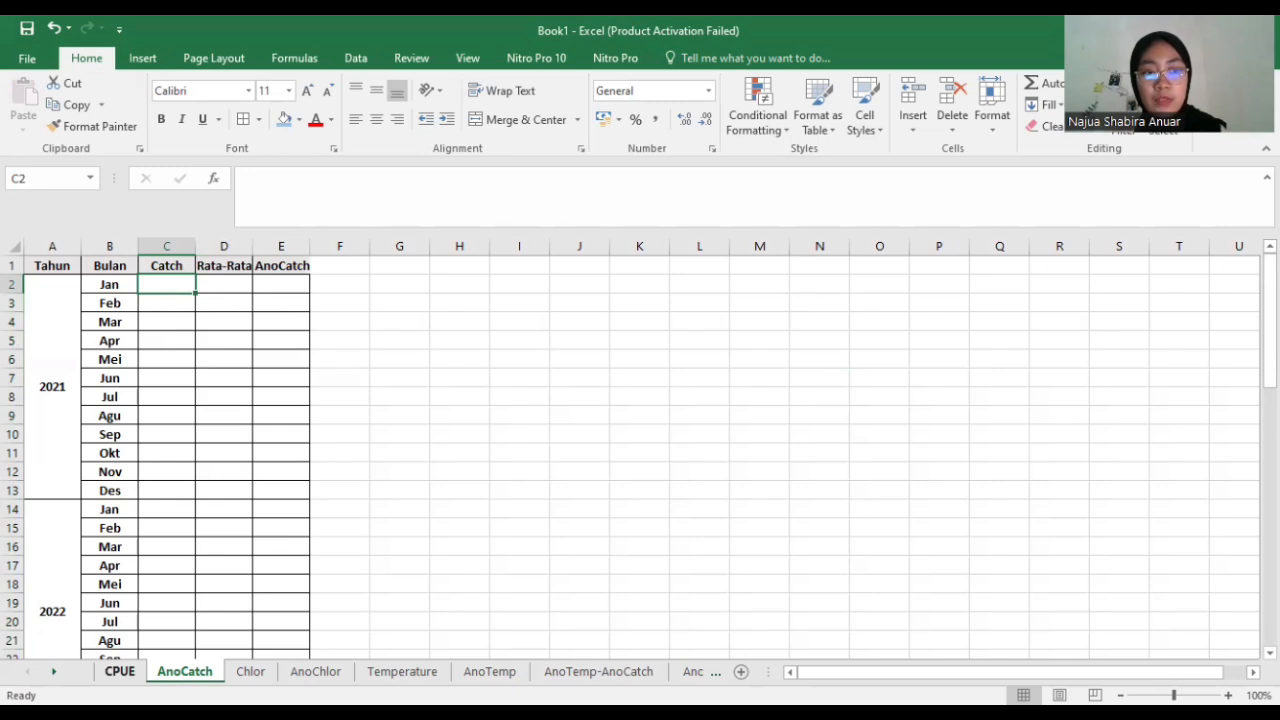
- Copy the 2021 January–December values from the CPUE sheet and paste them as transposed values into AnoCatch's Catch column from C2
click(119, 672)
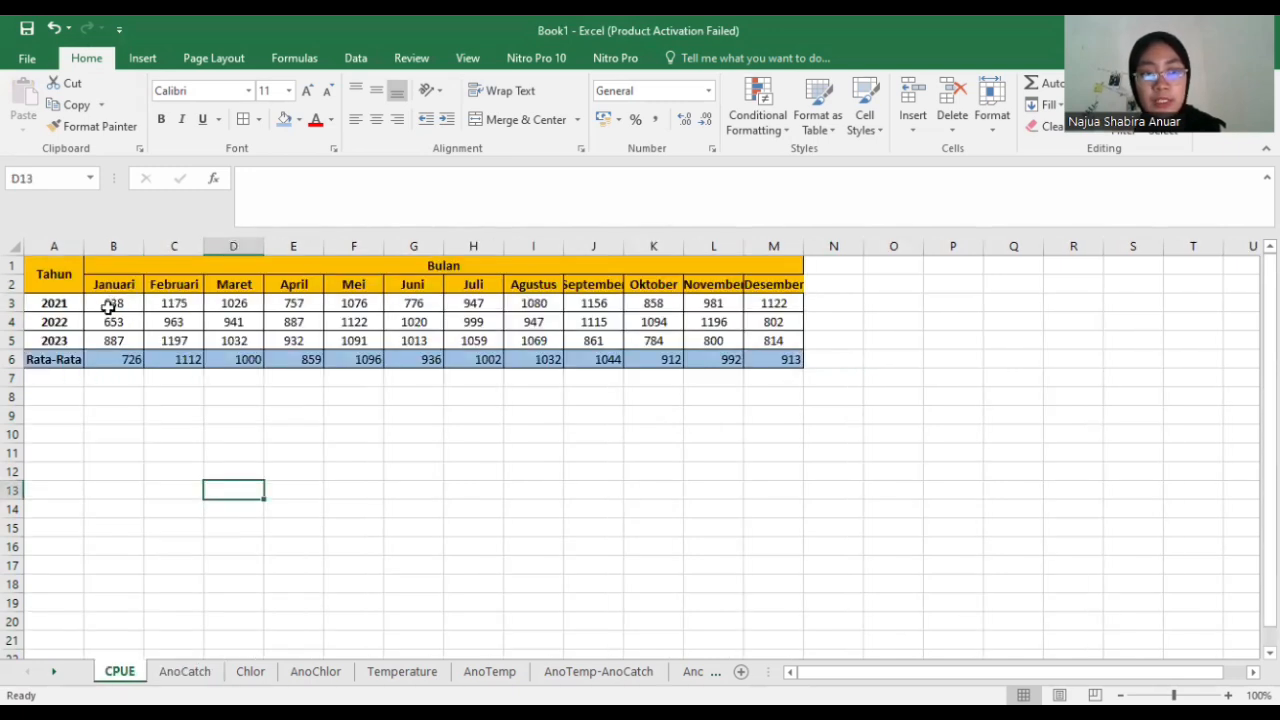
drag(100, 303, 772, 303)
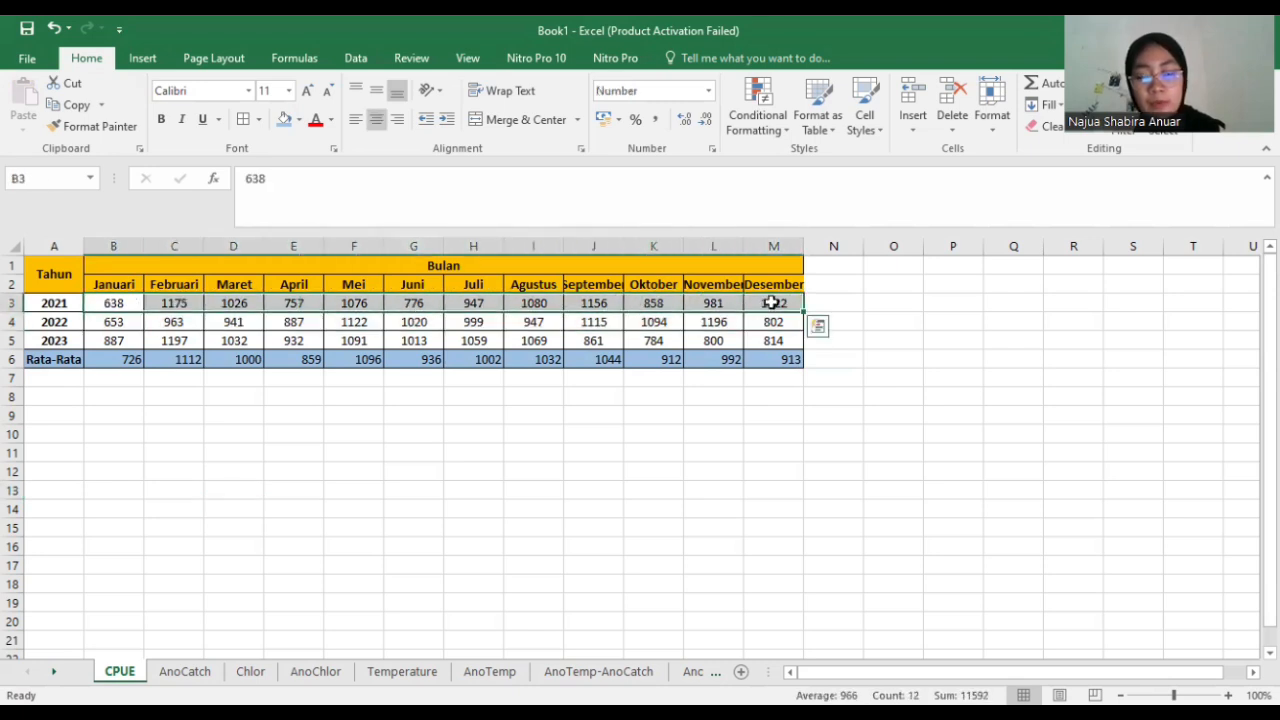
key(ctrl+c)
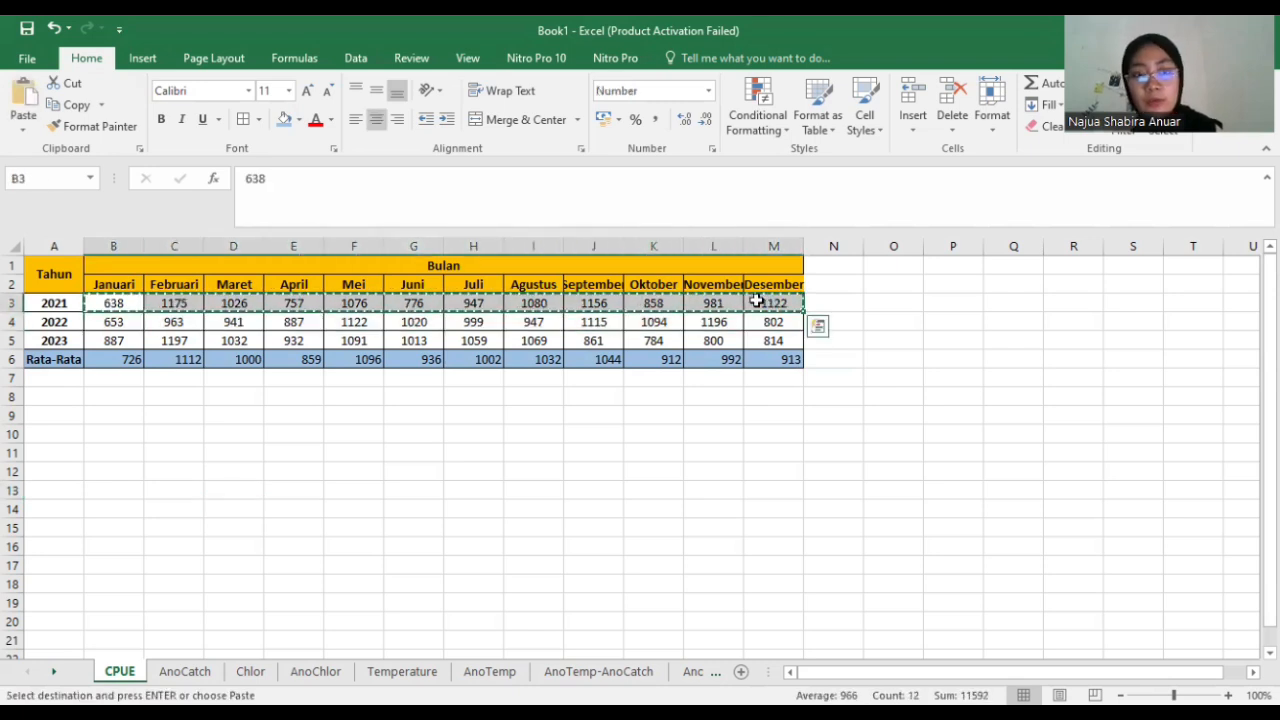
click(172, 668)
click(183, 280)
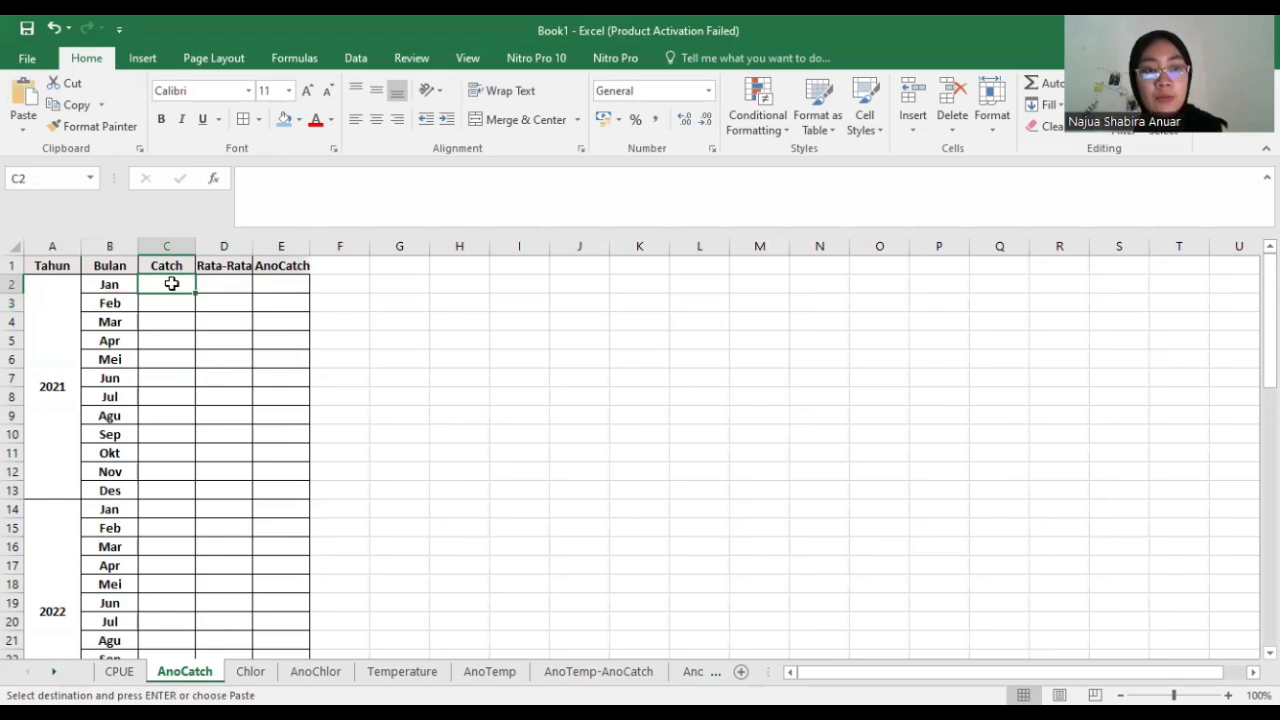
click(23, 126)
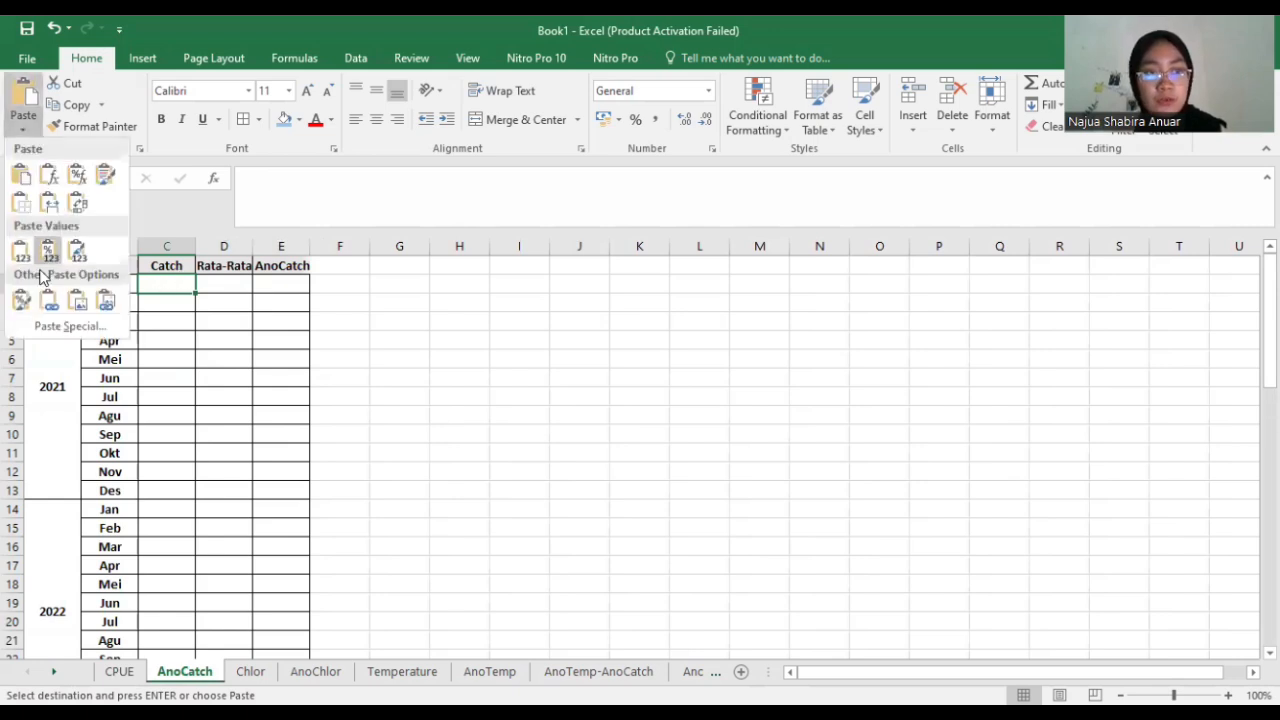
click(70, 326)
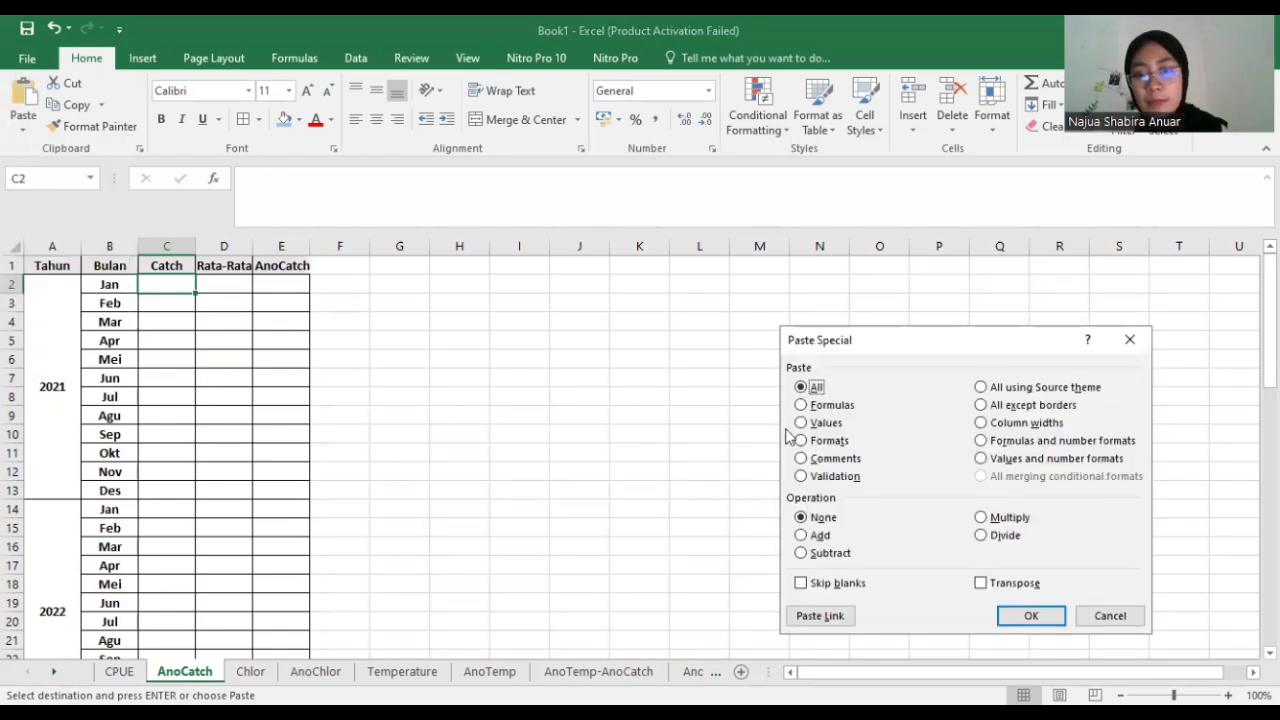
click(801, 423)
click(984, 587)
click(1030, 616)
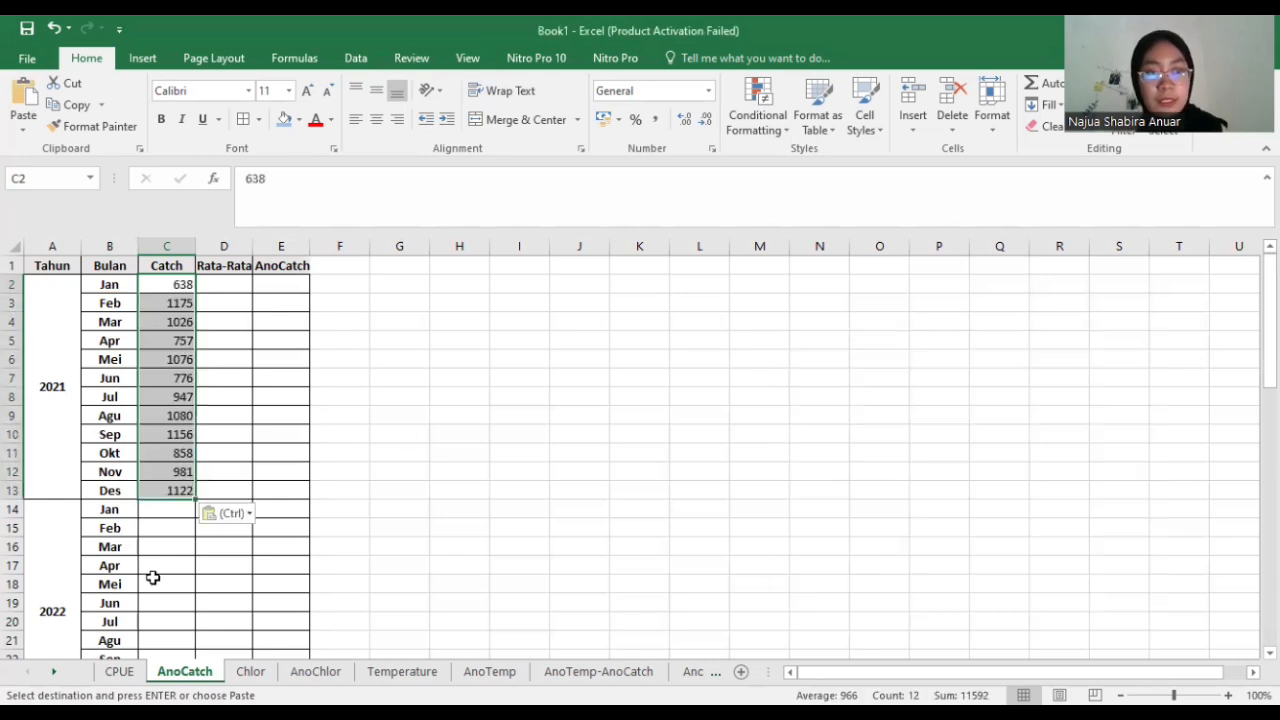
- Copy the 2022 monthly values from CPUE and paste them as transposed values into AnoCatch's Catch column from C14
click(119, 671)
drag(113, 321, 767, 315)
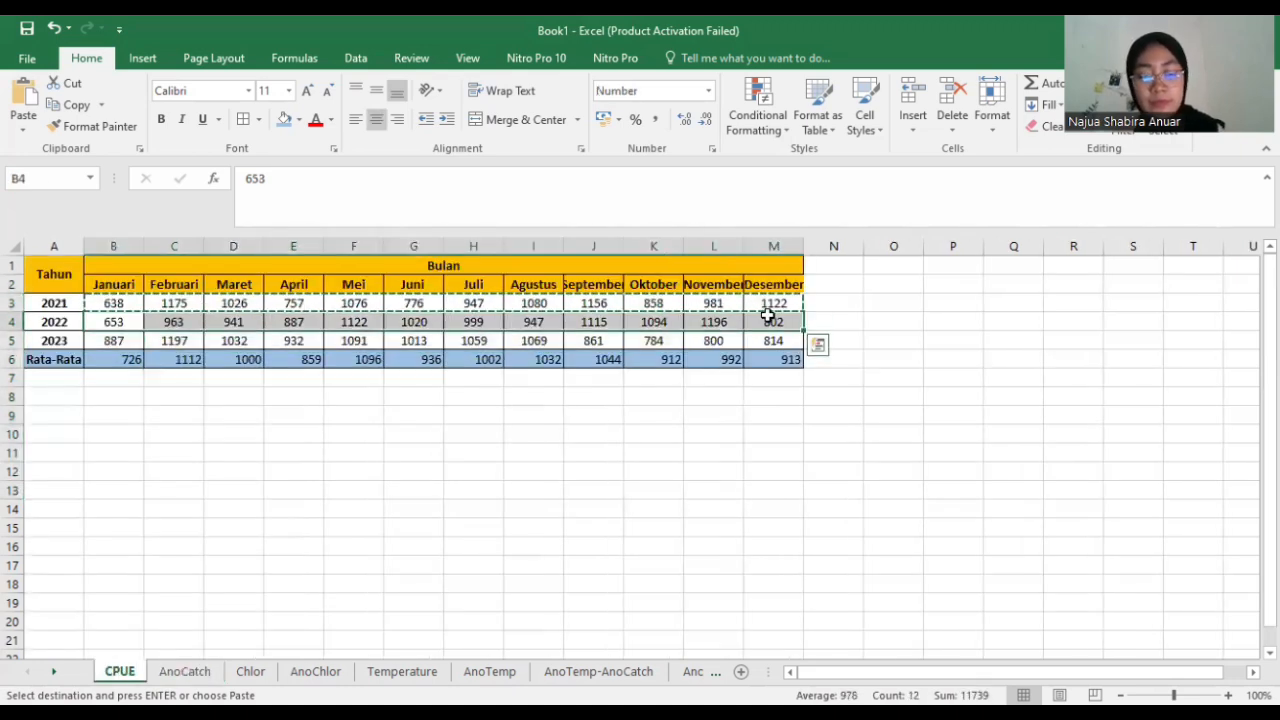
key(ctrl+c)
click(183, 671)
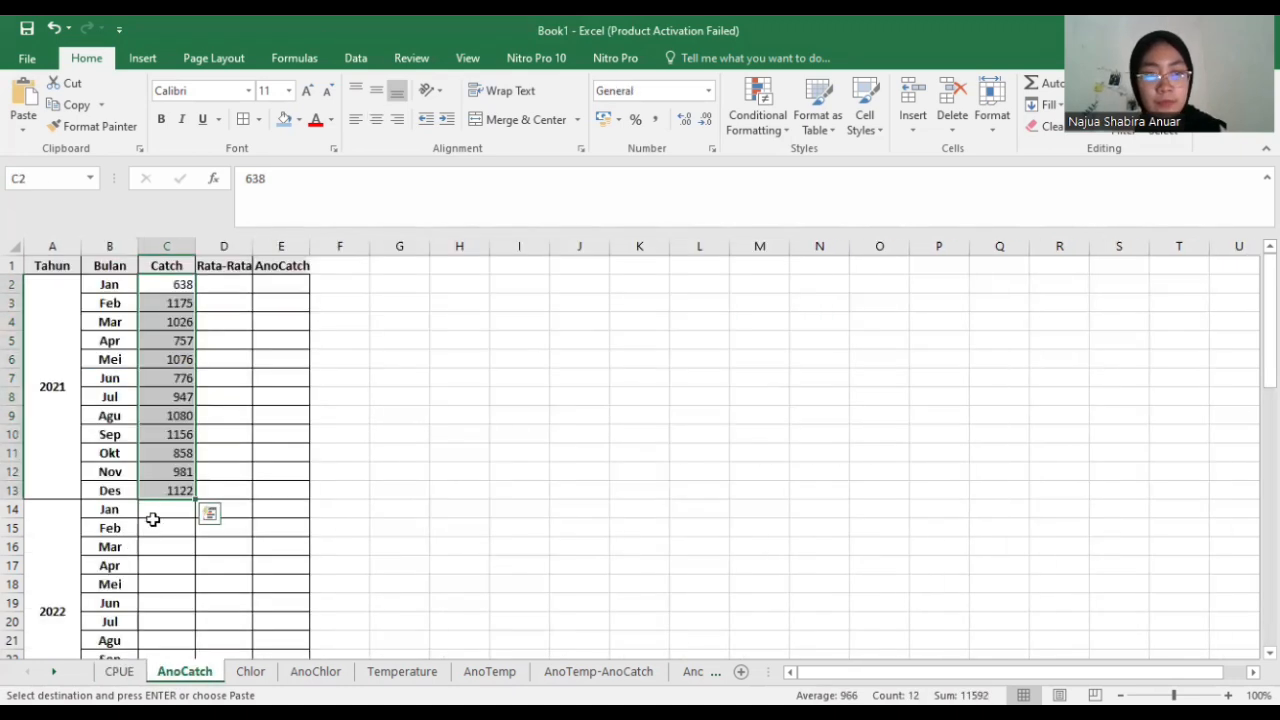
click(153, 517)
click(23, 128)
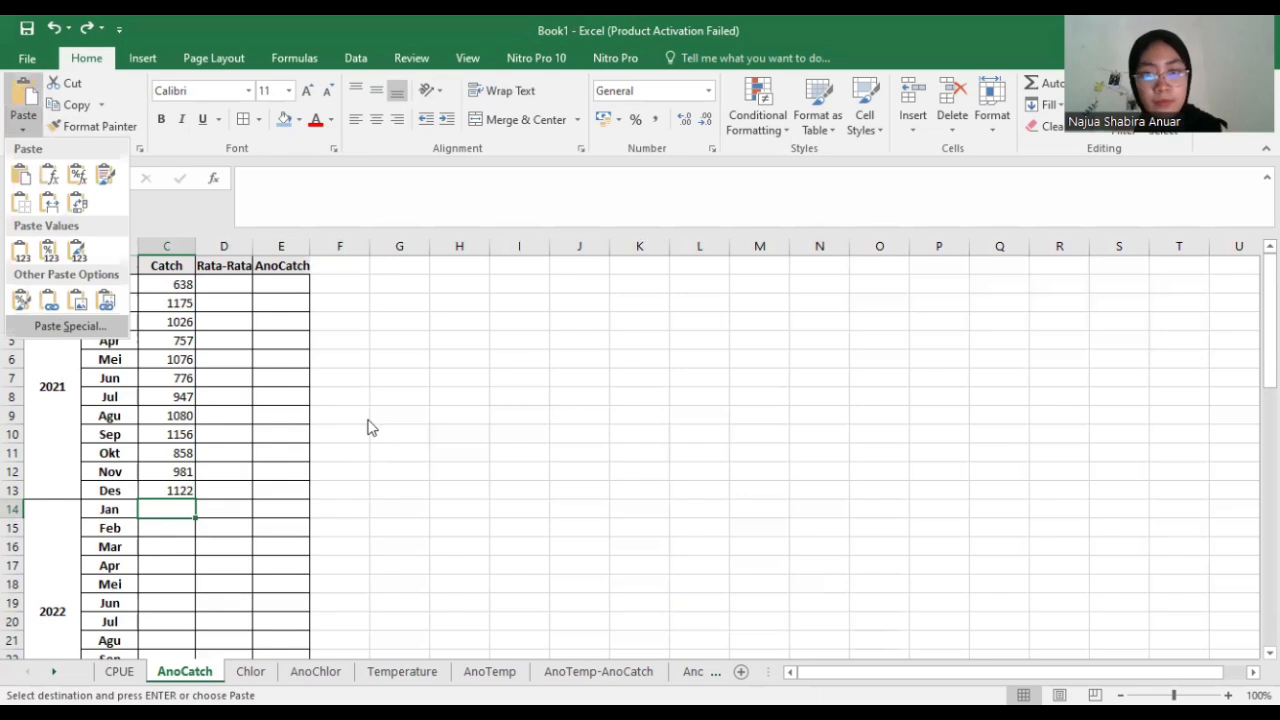
click(835, 428)
click(1034, 586)
click(1031, 617)
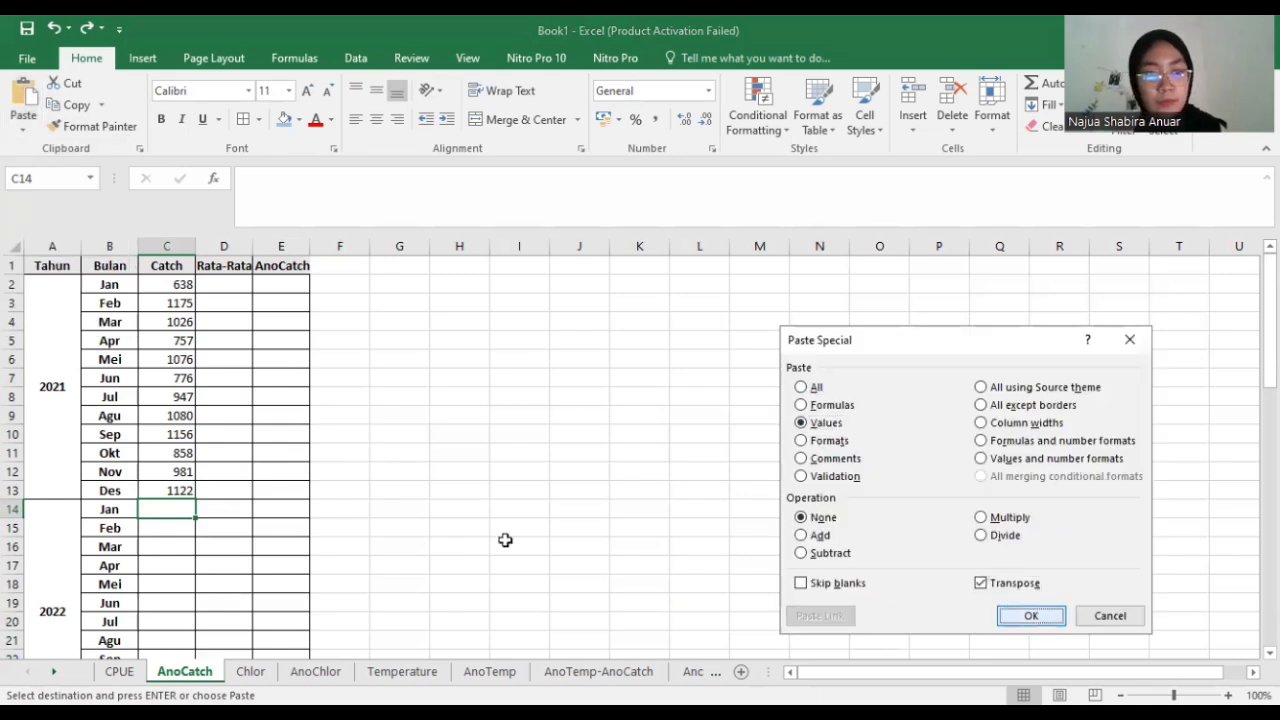
- Copy the 2023 monthly values from CPUE and paste them as transposed values into AnoCatch's Catch column from C26
scroll(211, 400, down, 7)
click(170, 355)
click(174, 345)
click(119, 671)
drag(120, 341, 776, 350)
key(ctrl+c)
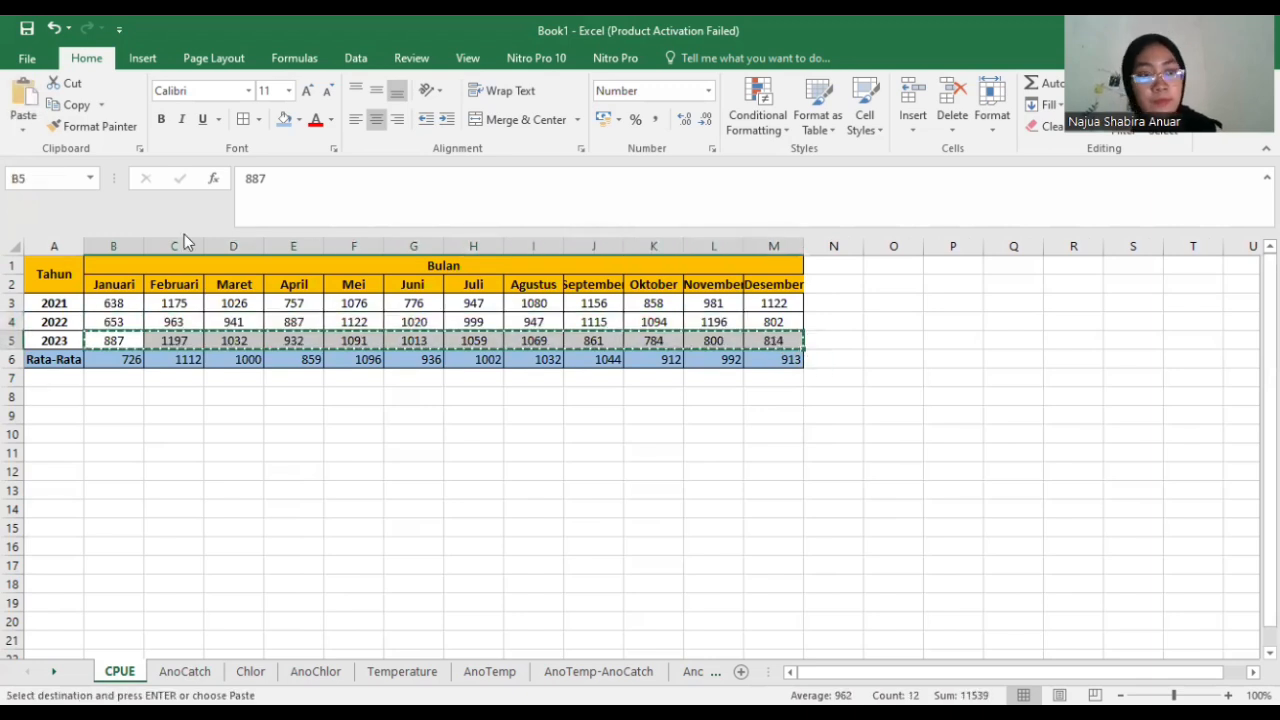
click(165, 671)
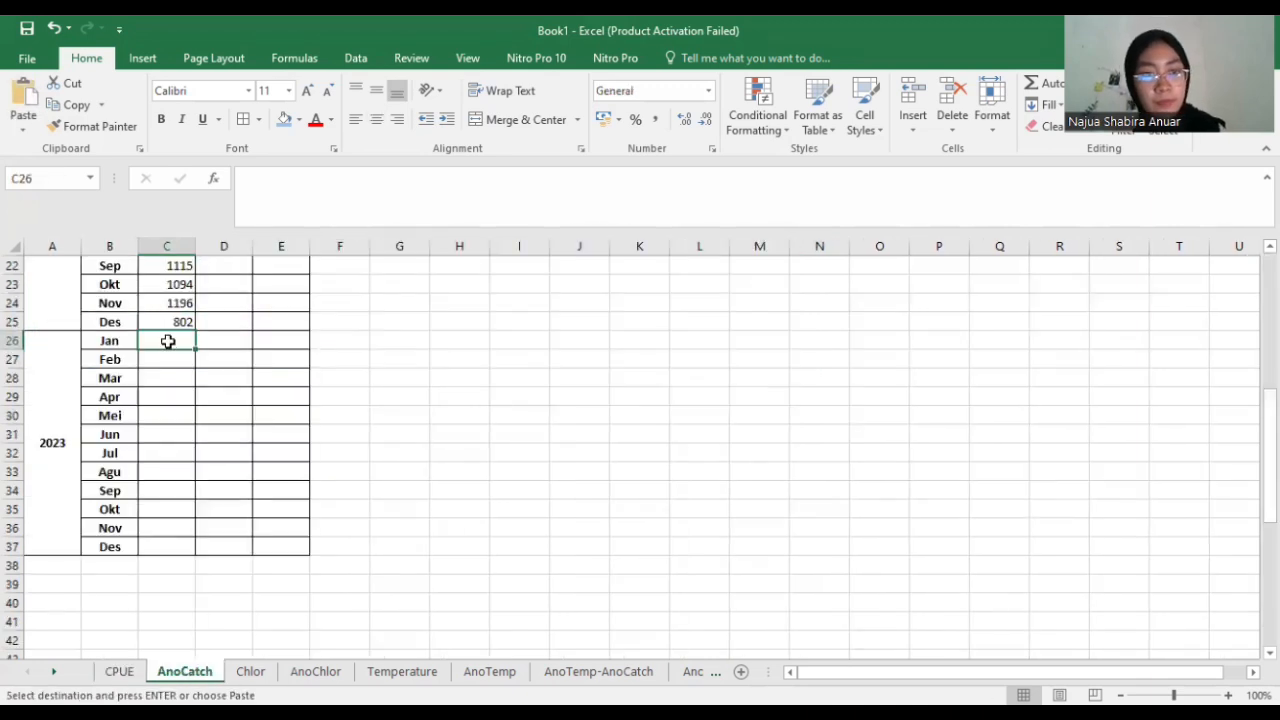
right_click(168, 341)
mouse_move(370, 430)
click(414, 600)
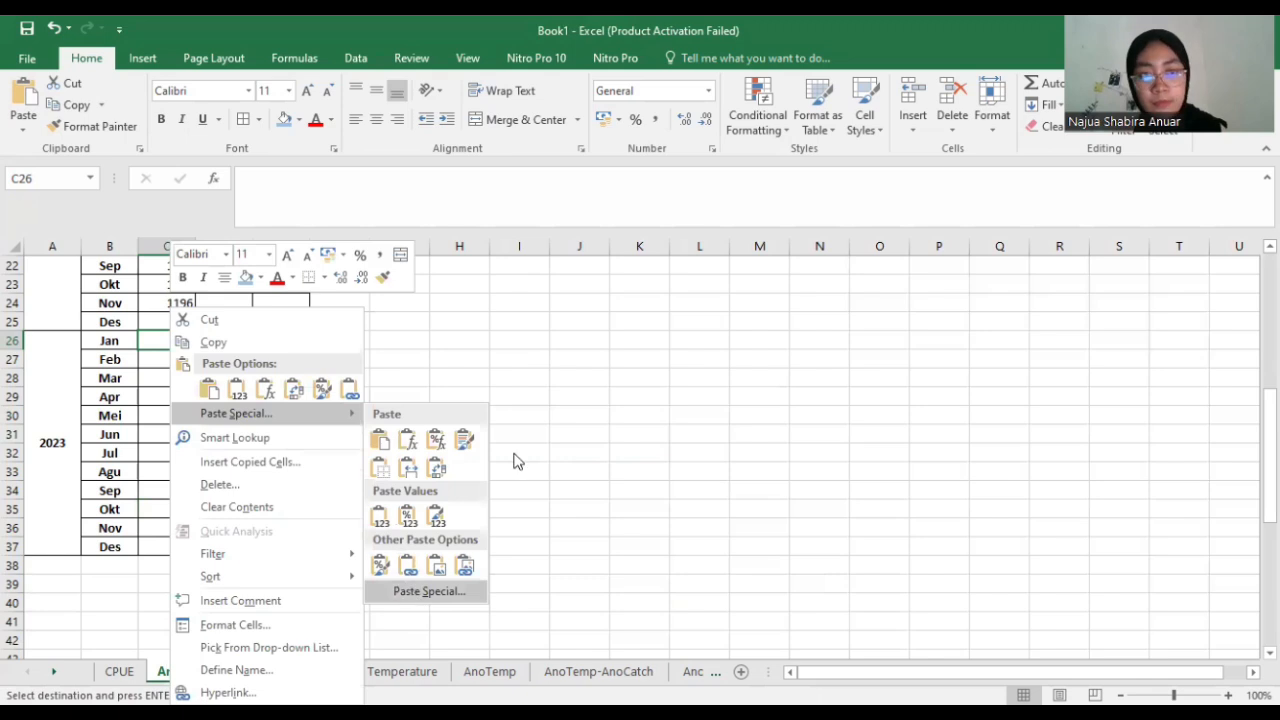
click(262, 487)
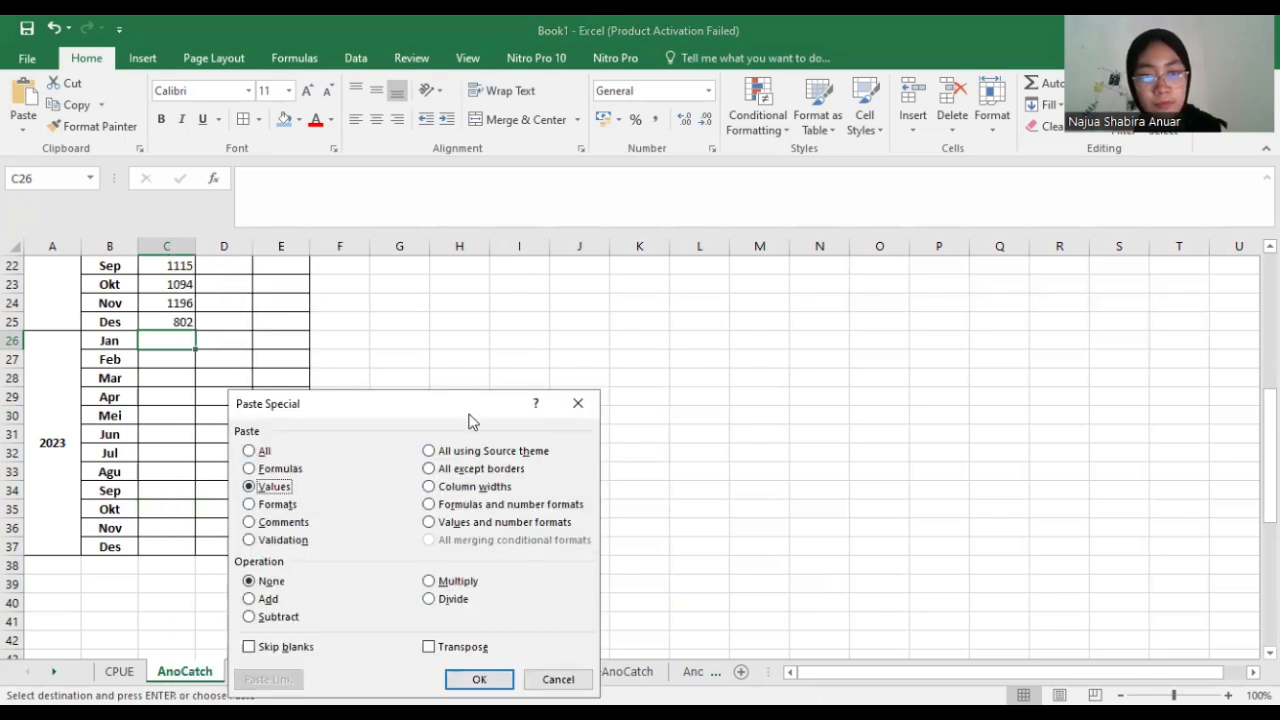
drag(474, 408, 584, 188)
click(538, 428)
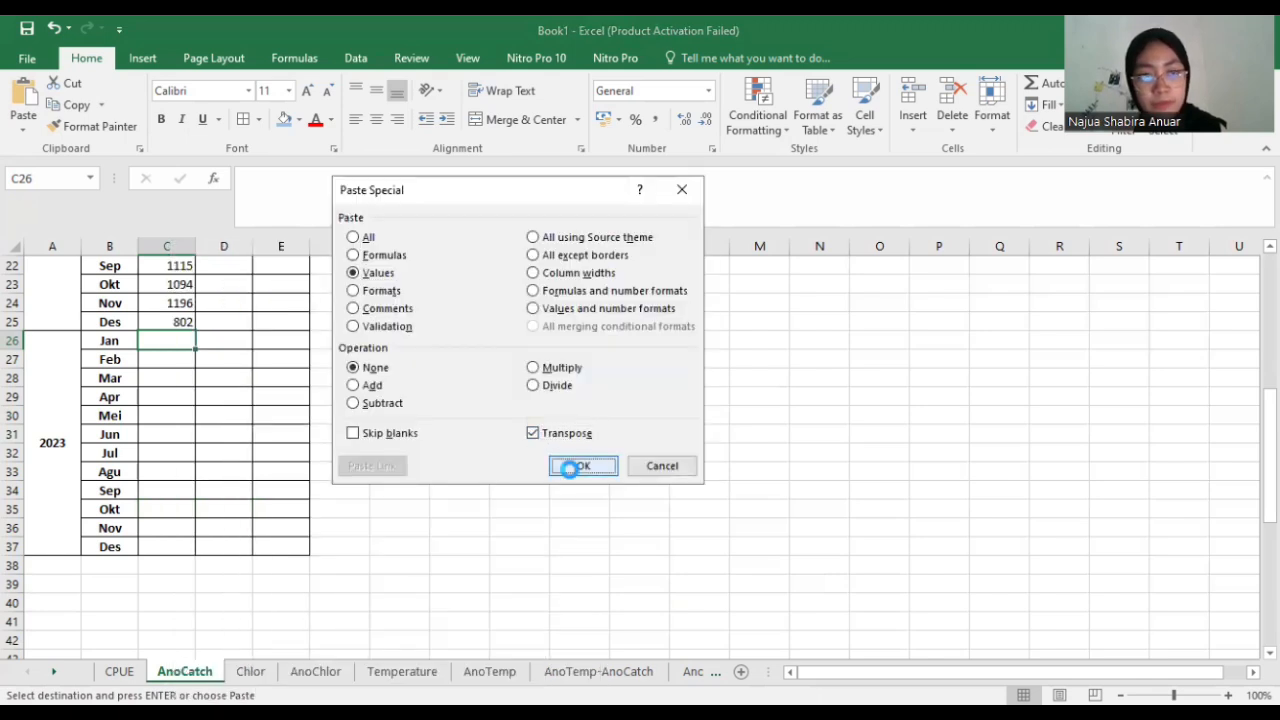
click(583, 462)
scroll(278, 407, up, 4)
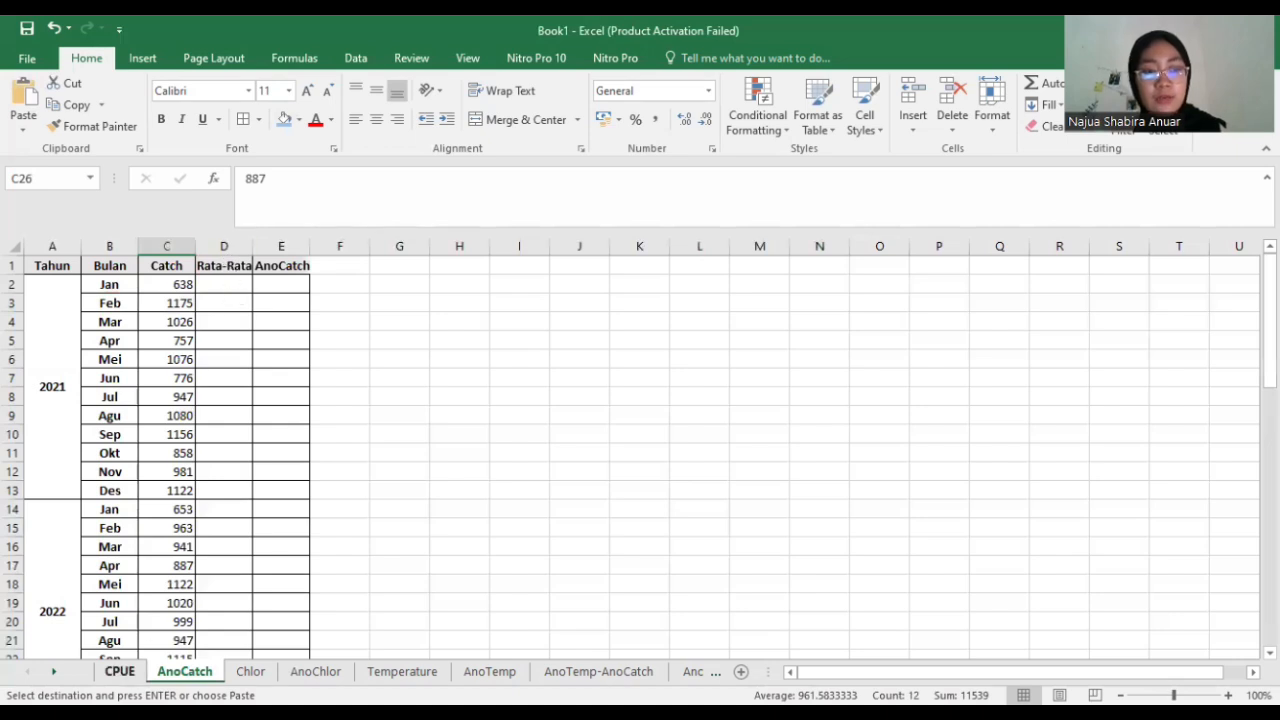
- Copy the monthly averages B6:M6 from CPUE and paste them as transposed values into AnoCatch's Rata-Rata column from D2
click(119, 671)
click(100, 359)
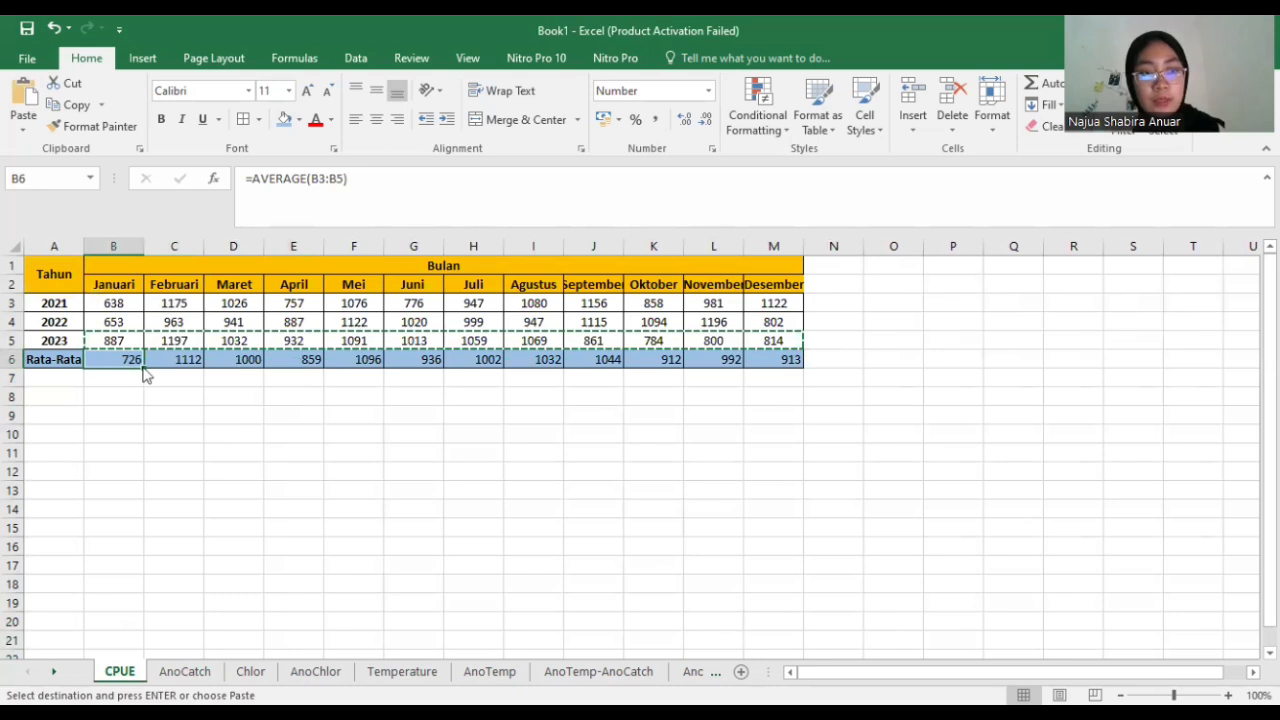
key(Escape)
drag(130, 358, 777, 364)
key(ctrl+c)
click(184, 671)
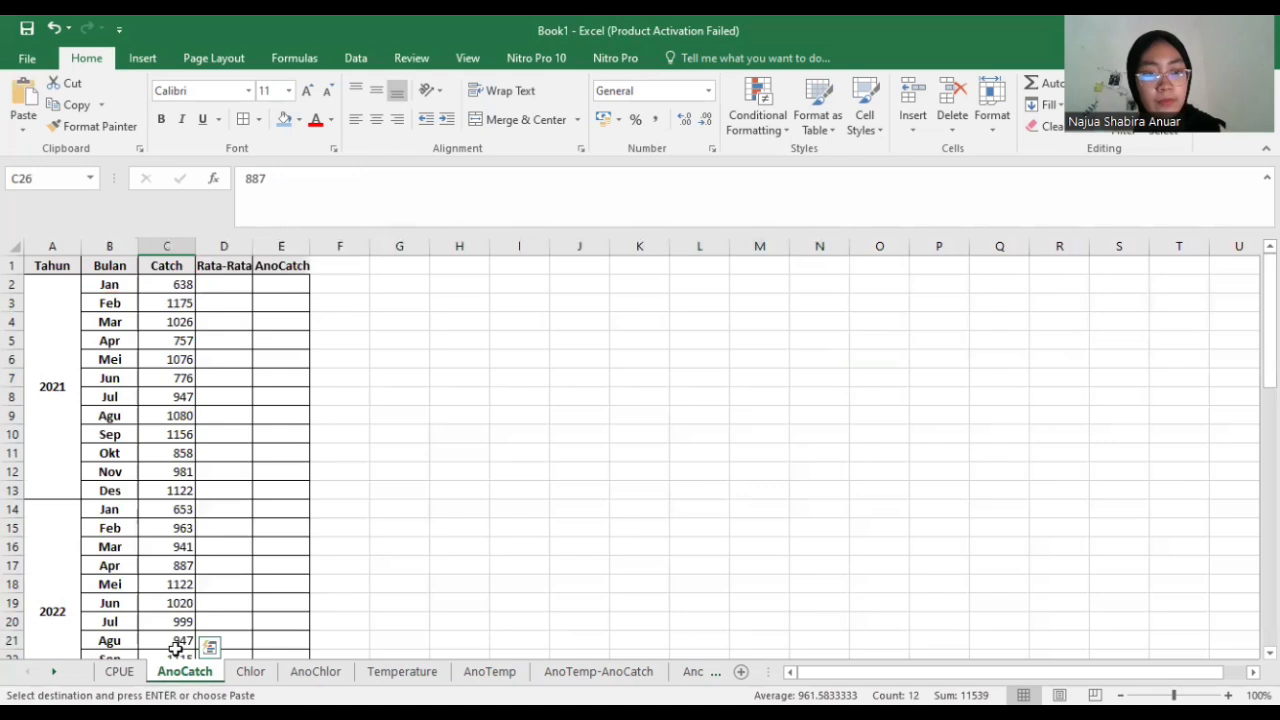
click(221, 285)
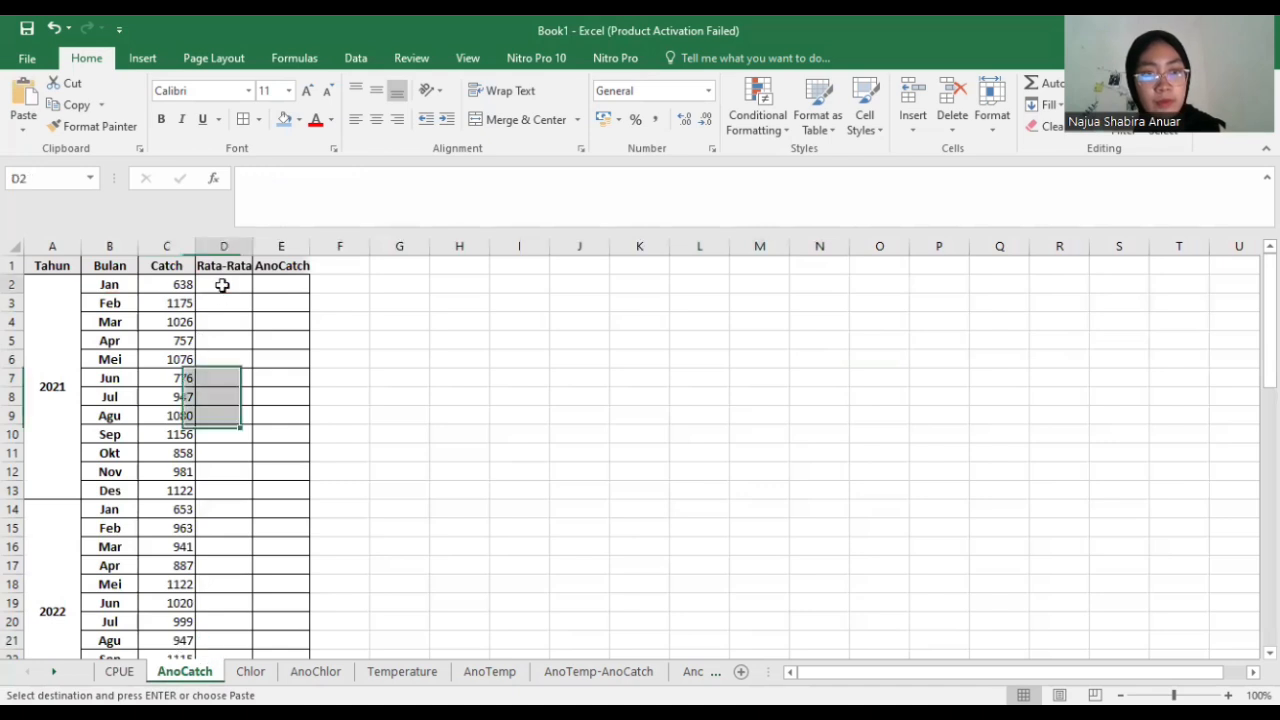
click(25, 130)
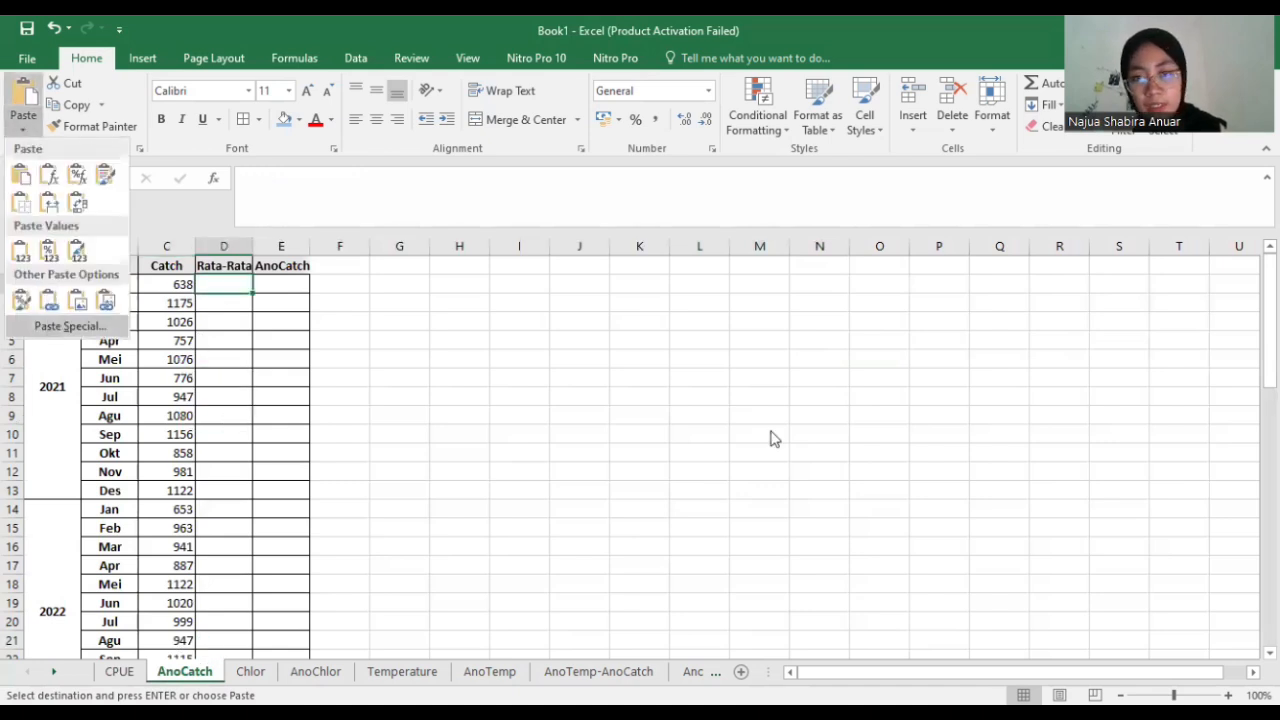
click(980, 583)
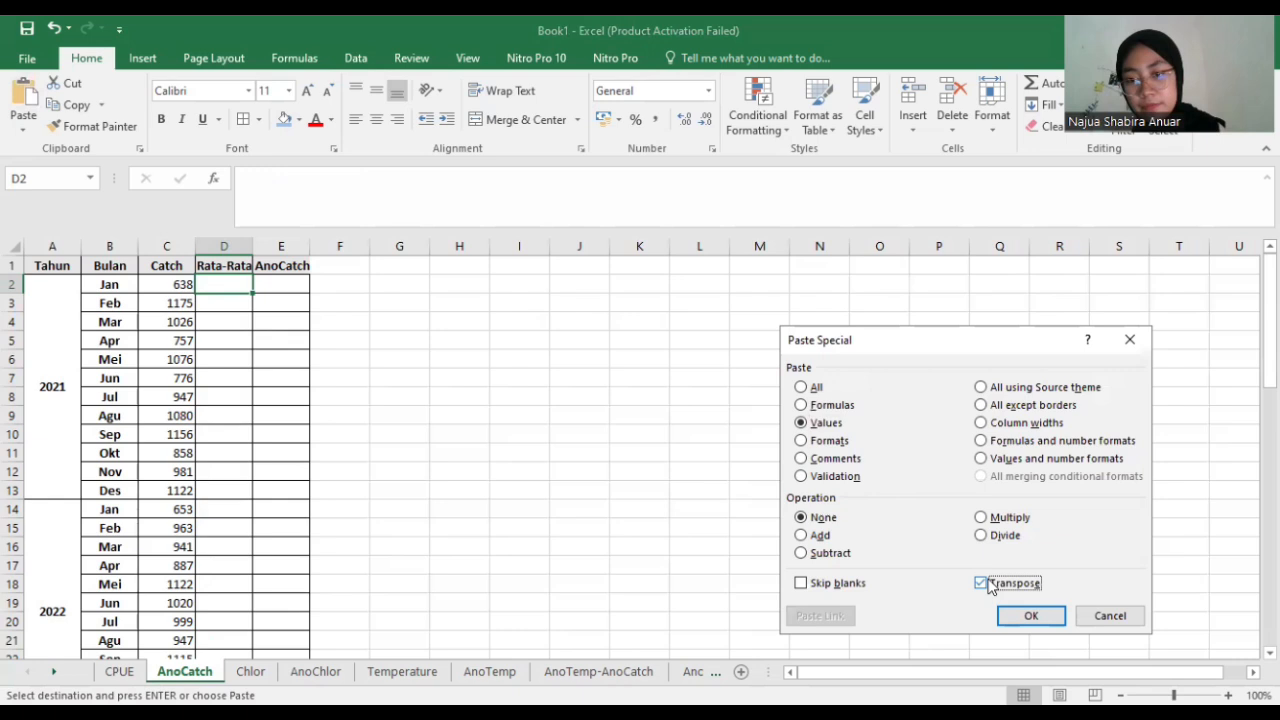
click(1031, 615)
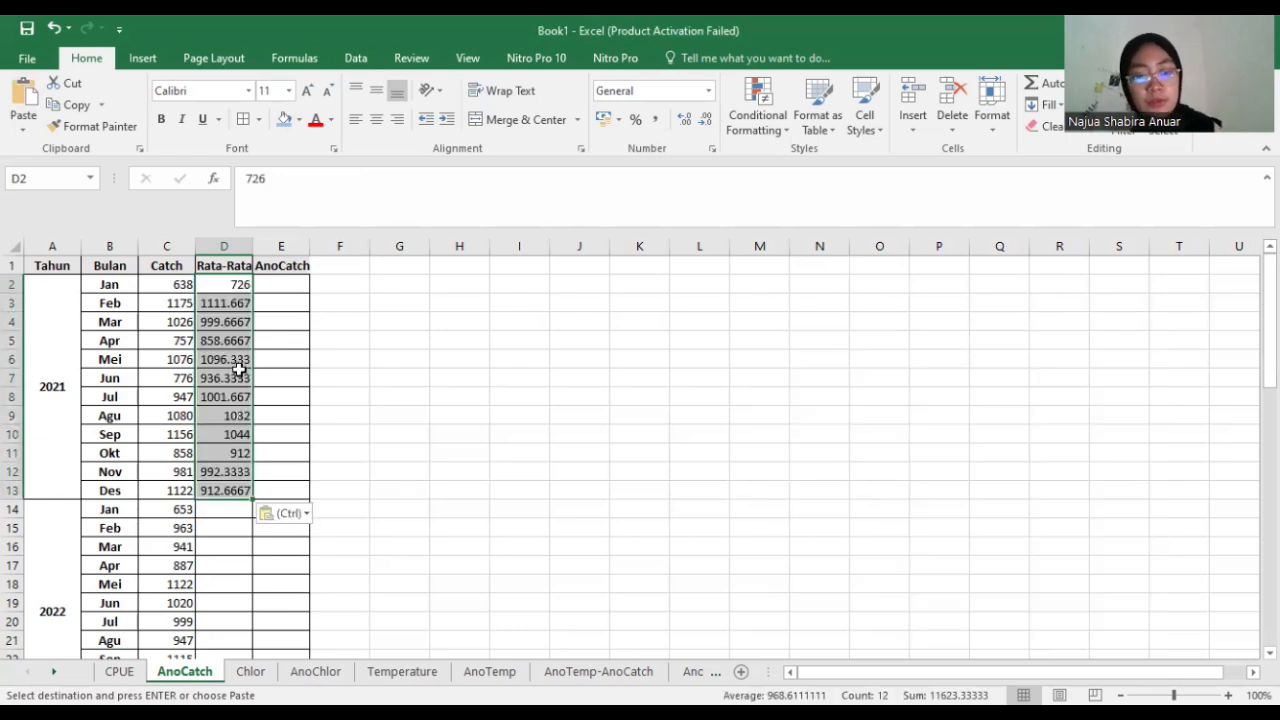
- Repeat the 2021 averages D2:D13 in the Rata-Rata column for 2022 from D14 and for 2023 from D26
key(ctrl+c)
scroll(239, 372, down, 3)
click(222, 341)
drag(233, 392, 235, 543)
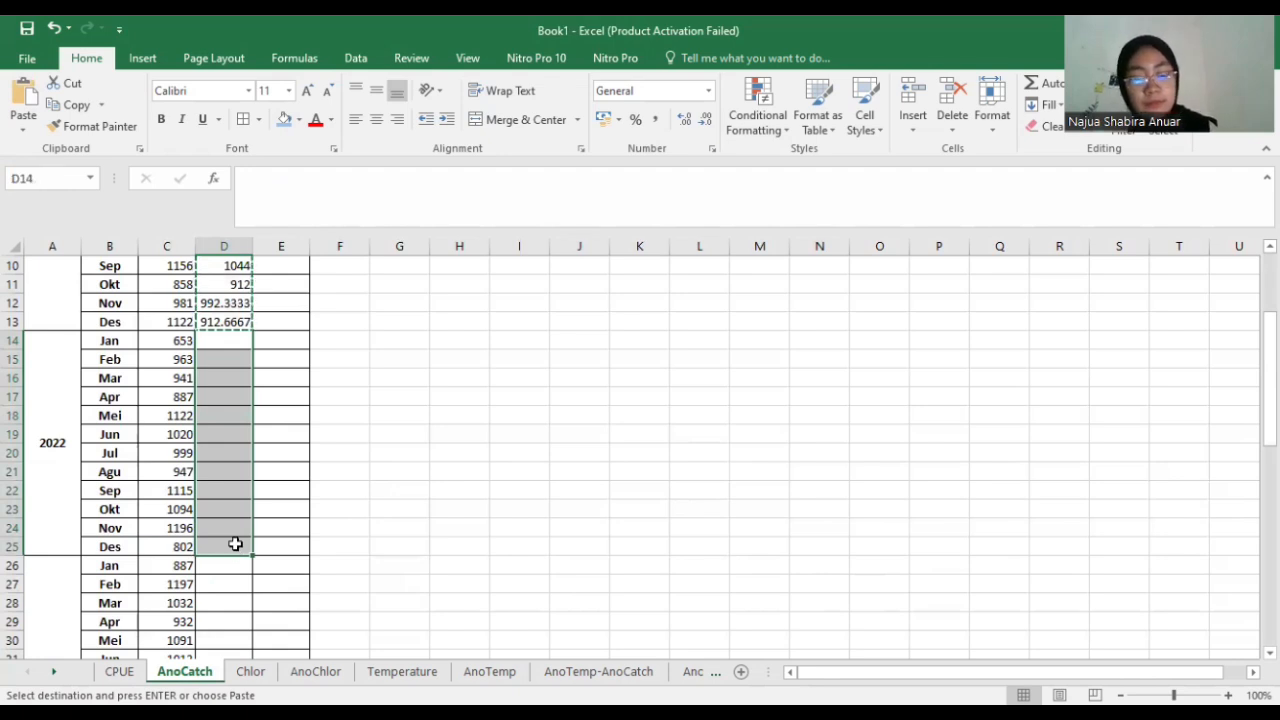
key(ctrl+v)
scroll(229, 534, down, 4)
click(224, 343)
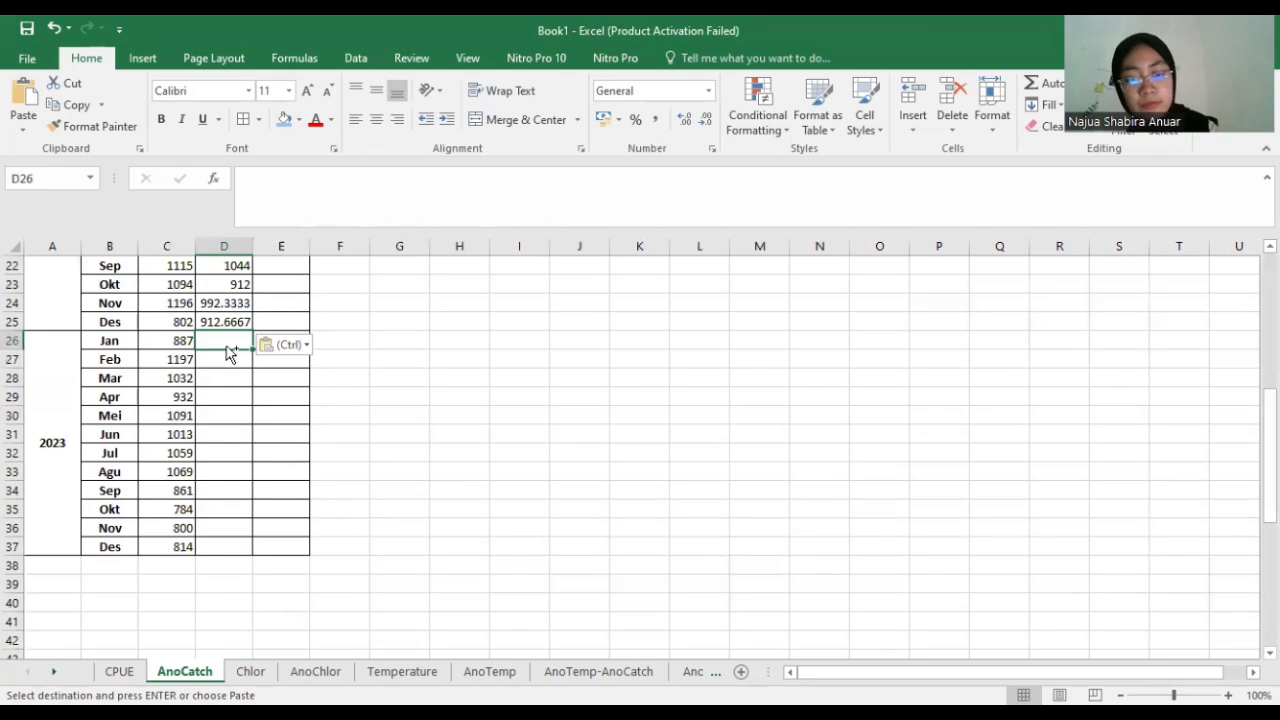
key(ctrl+v)
scroll(270, 356, up, 7)
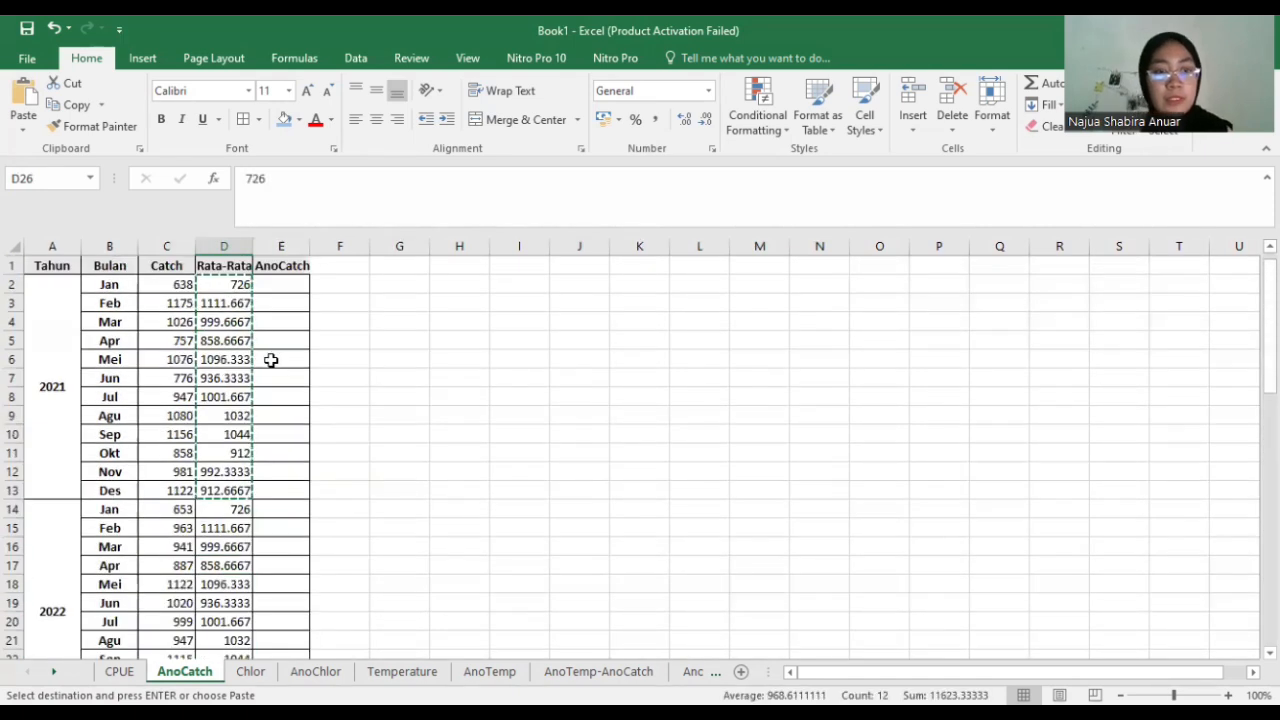
- Enter the formula =C2-D2 in AnoCatch cell E2 to calculate the January 2021 catch anomaly
click(293, 285)
key(Escape)
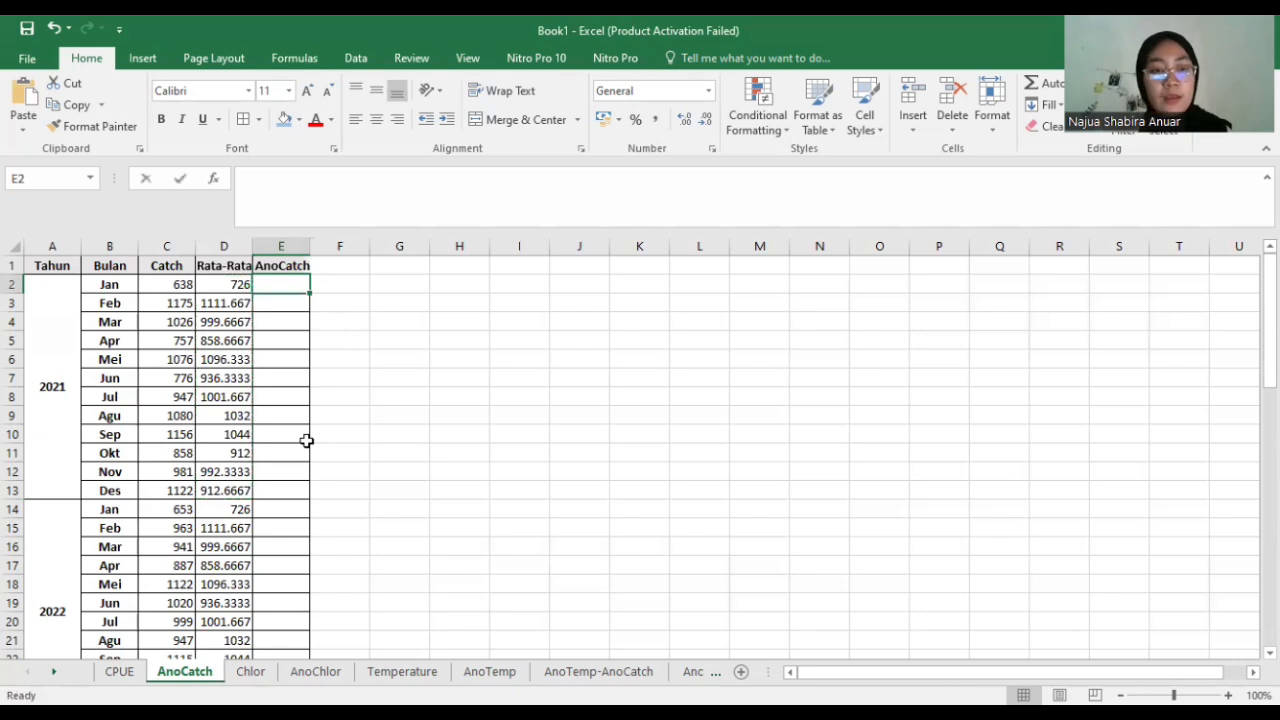
text(=)
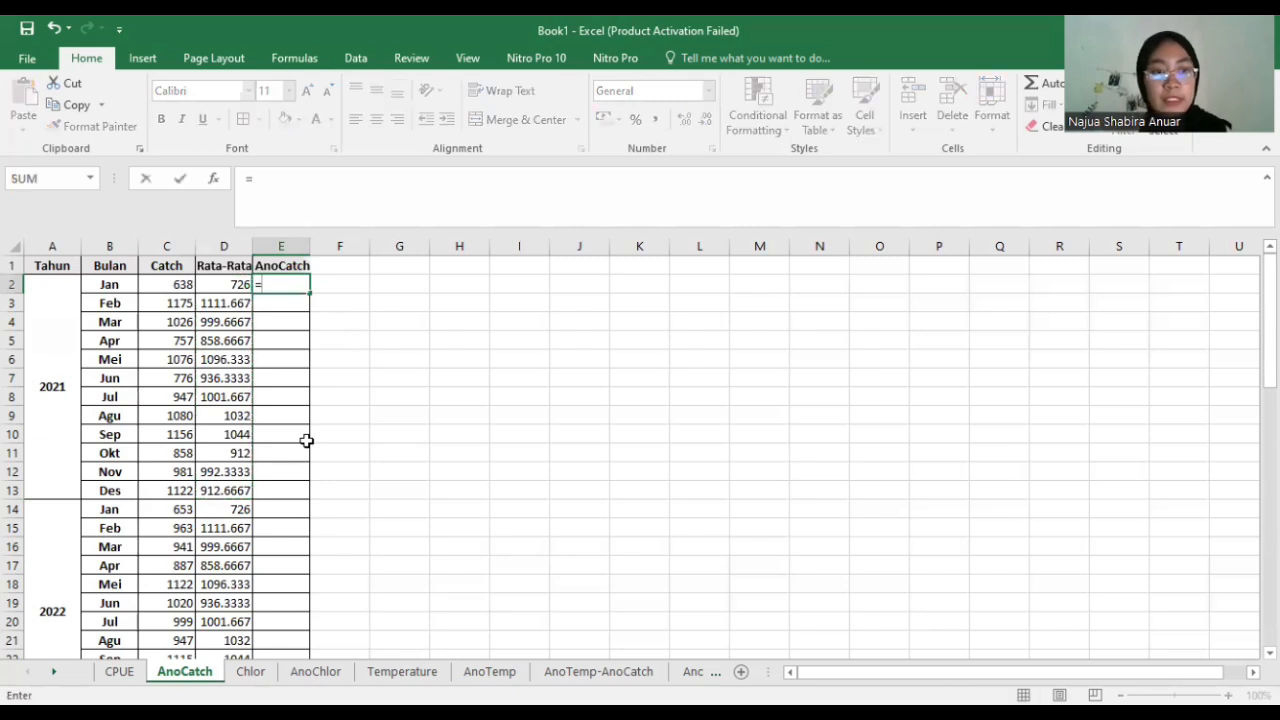
click(170, 287)
text(-)
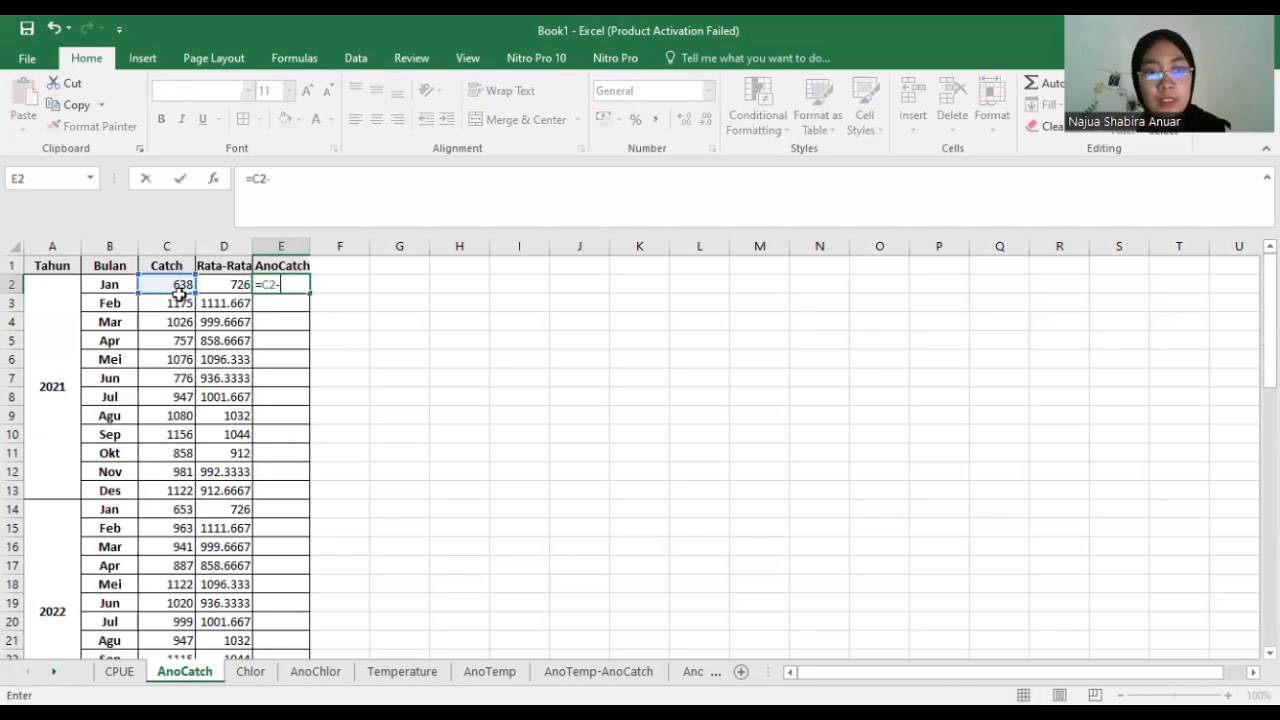
click(231, 284)
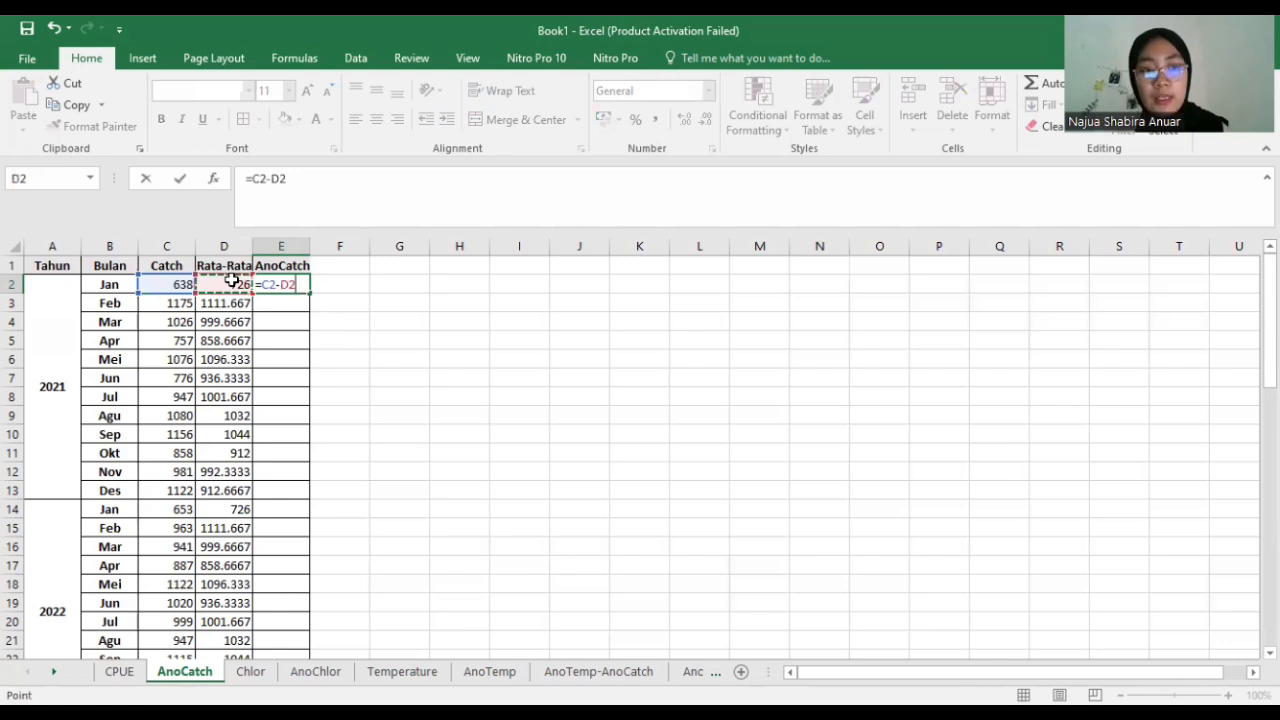
key(Return)
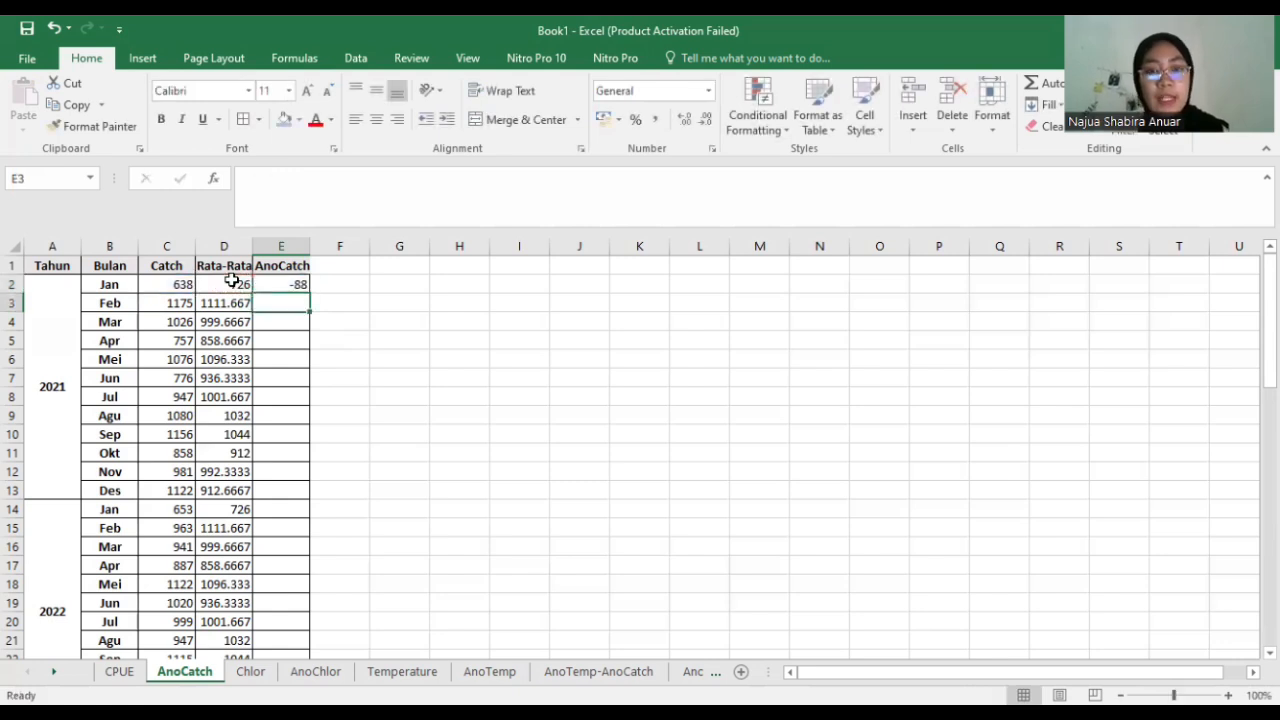
- Fill the anomaly formula from E2 down the AnoCatch column for all months of 2021 to 2023
click(299, 272)
click(299, 283)
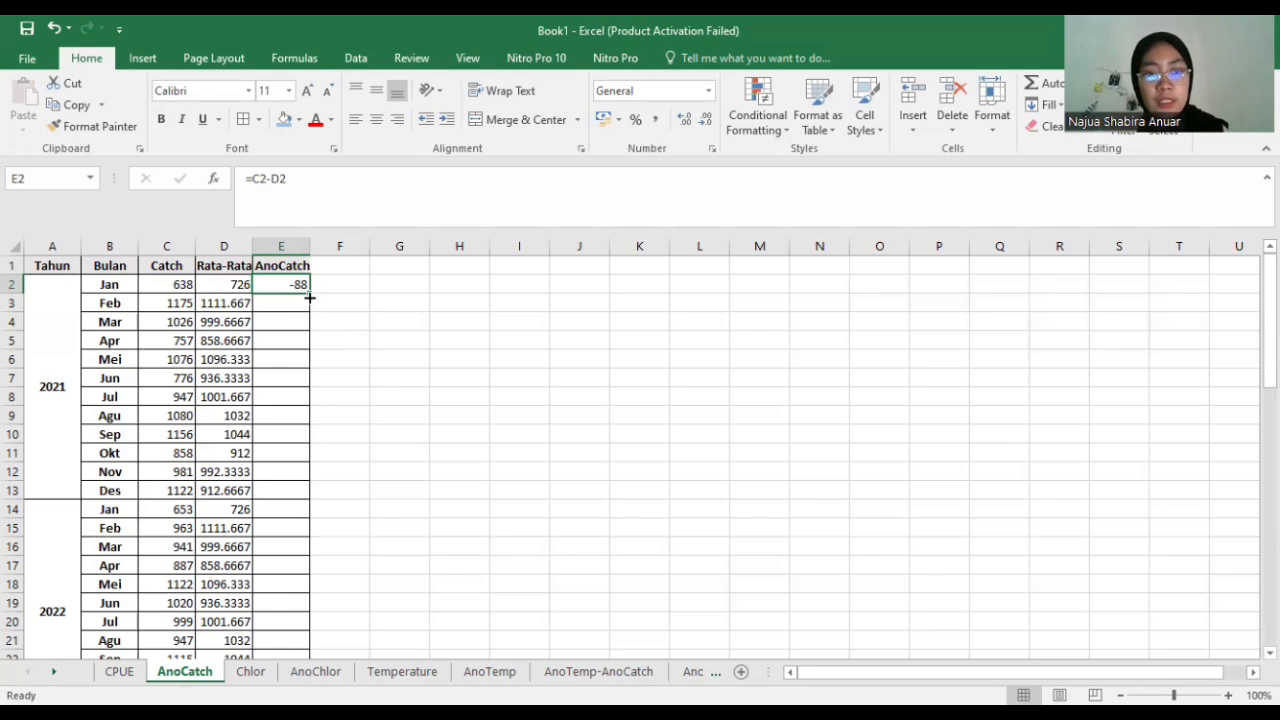
double_click(308, 295)
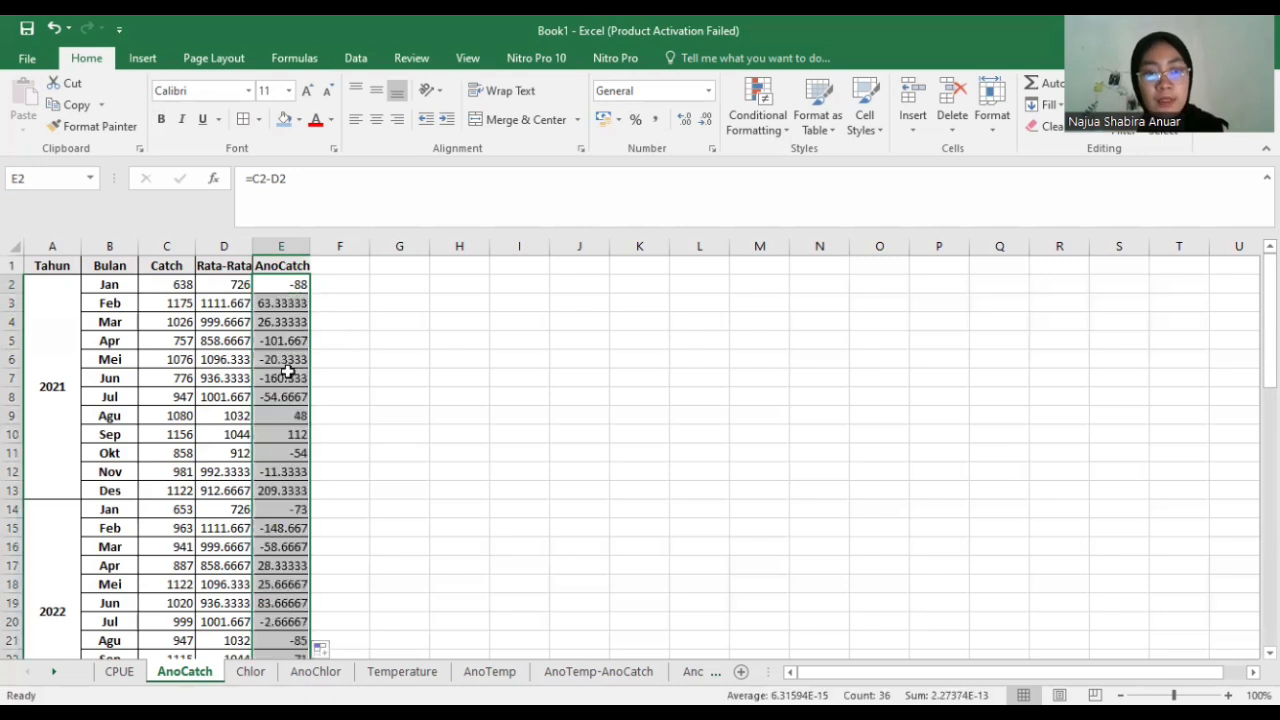
scroll(287, 372, down, 4)
scroll(287, 372, down, 5)
scroll(285, 370, up, 9)
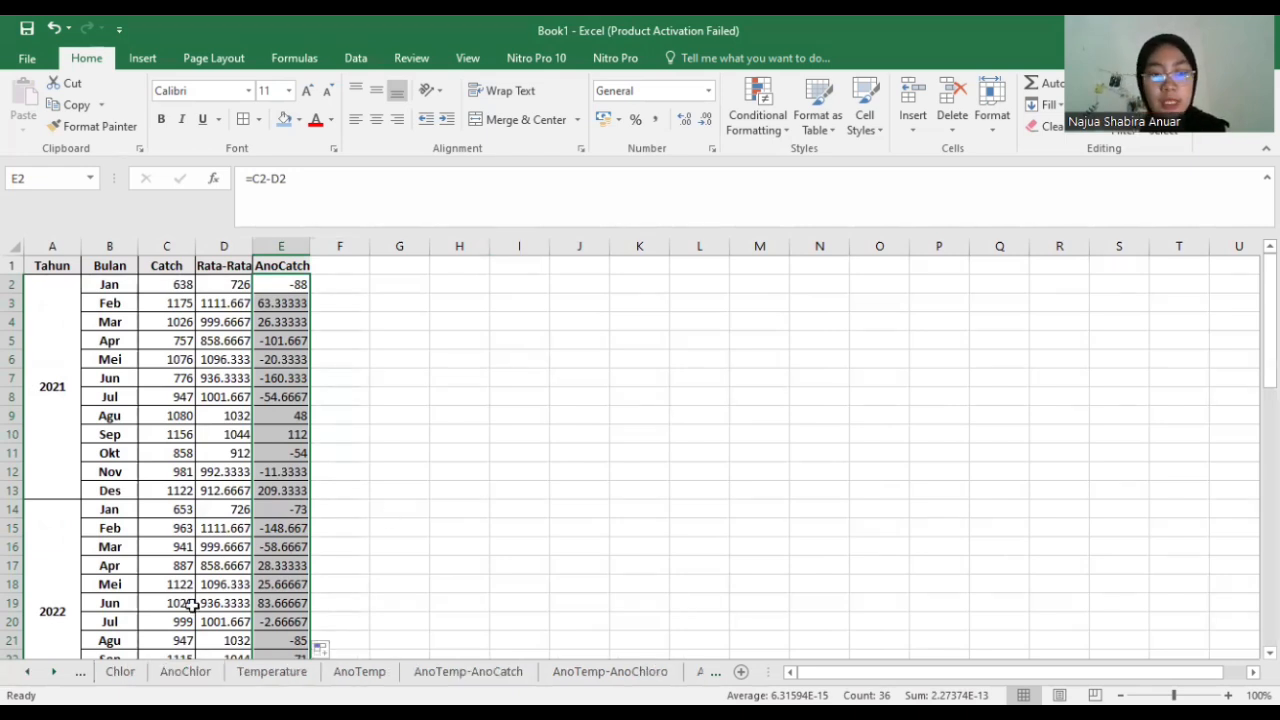
- Calculate the monthly averages in the Chlor sheet's Rata-rata row with =AVERAGE(B3:B5) in B6, filled across to M6
click(135, 672)
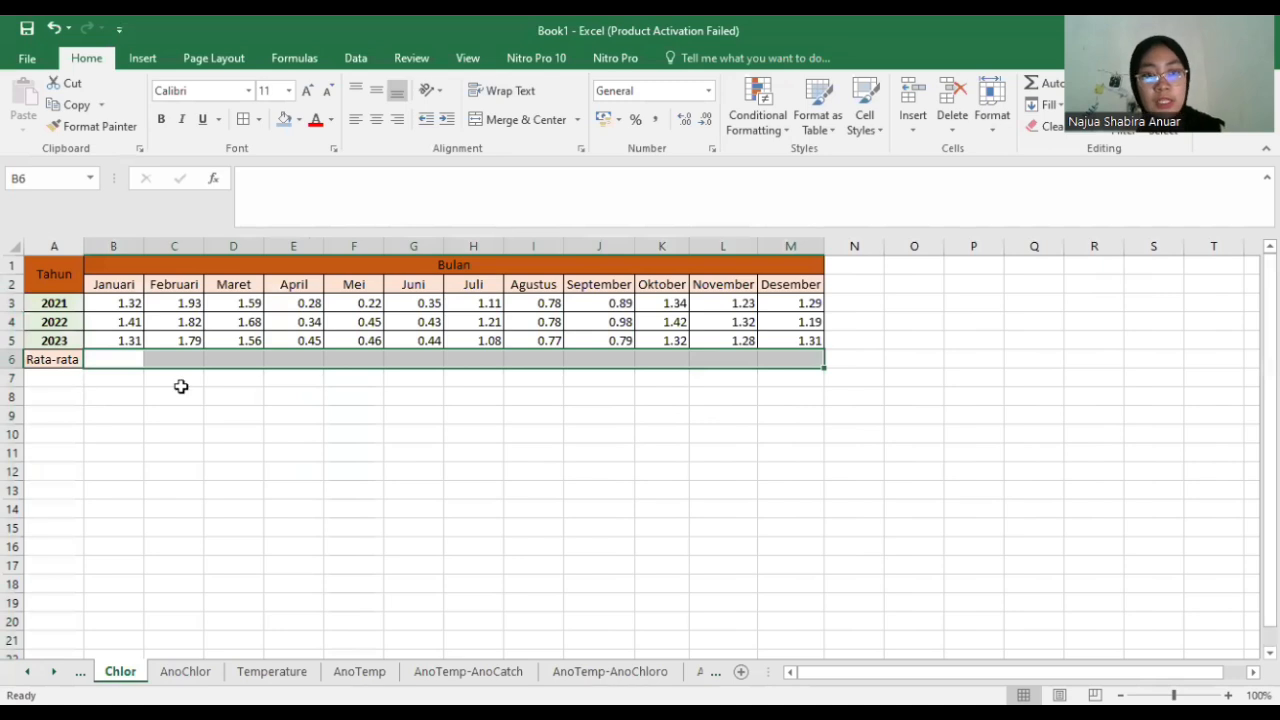
click(118, 305)
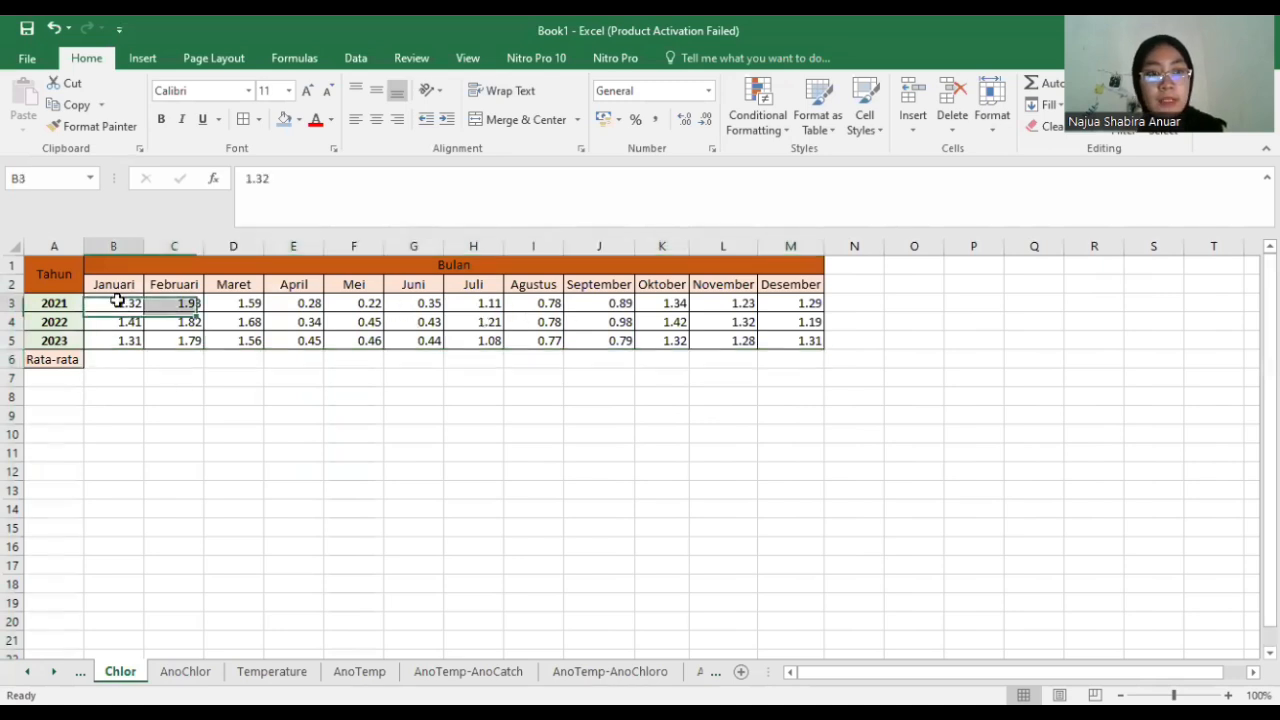
click(115, 360)
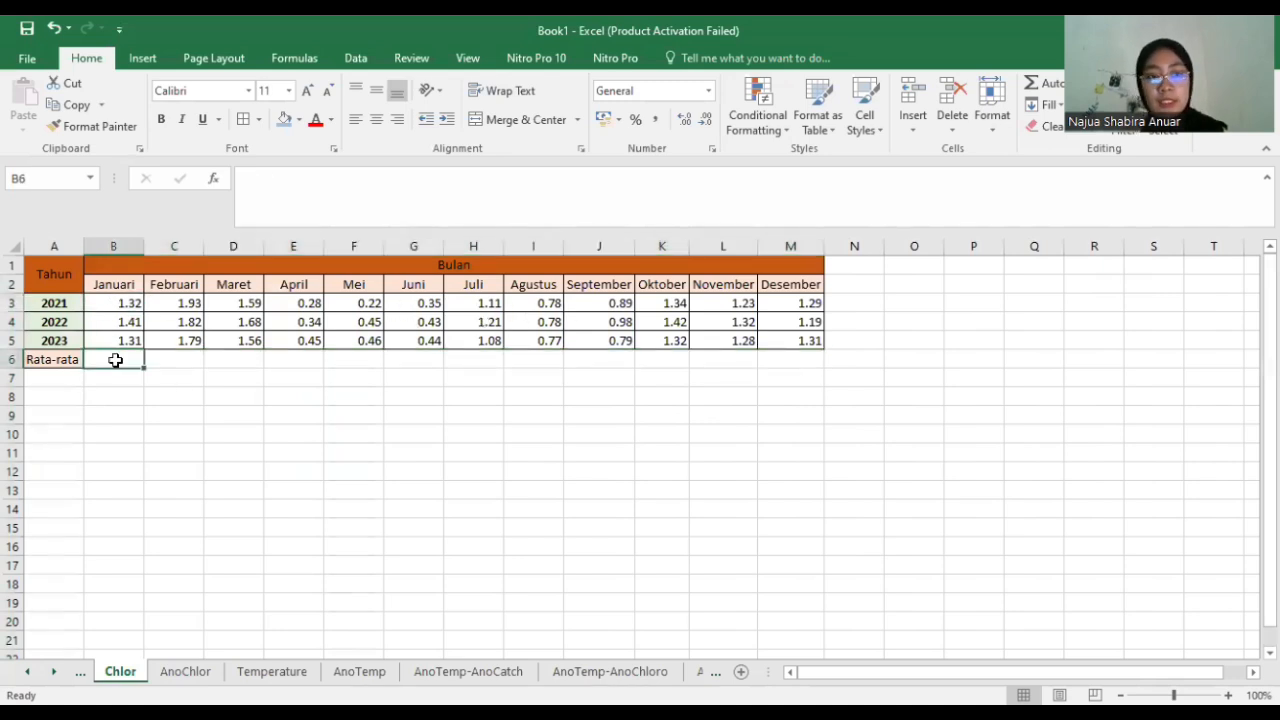
text(=)
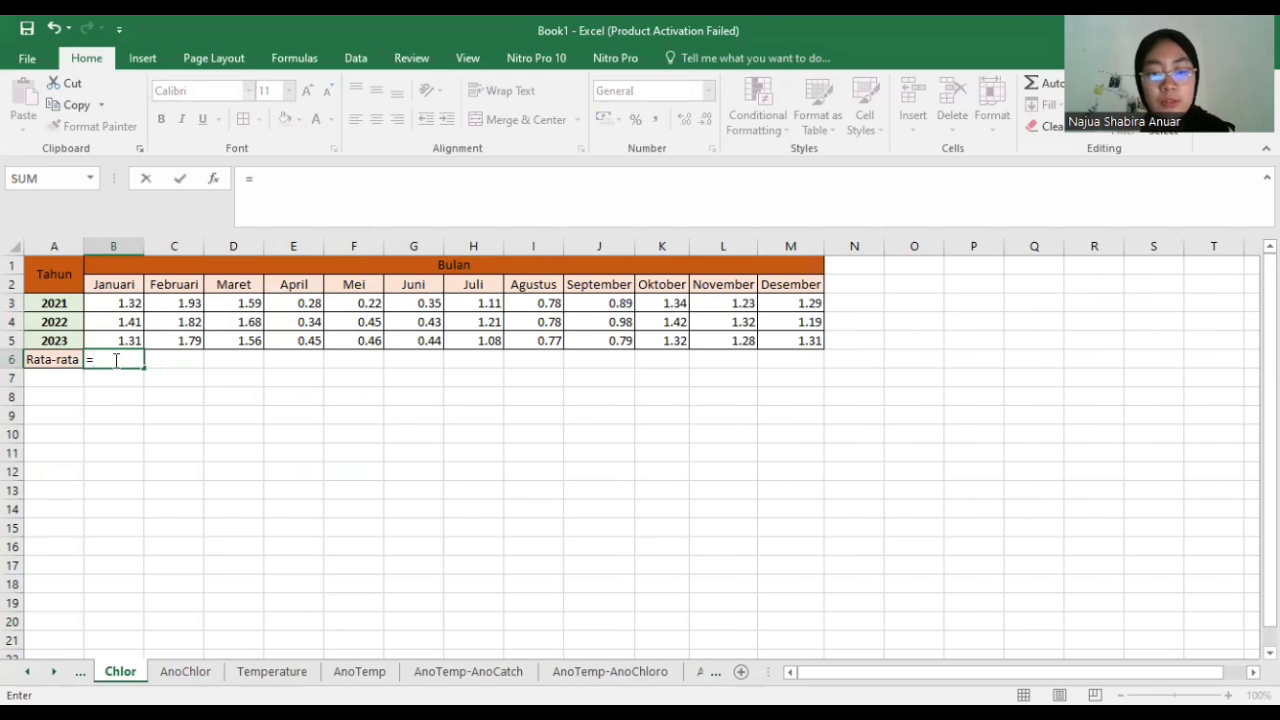
text(ave)
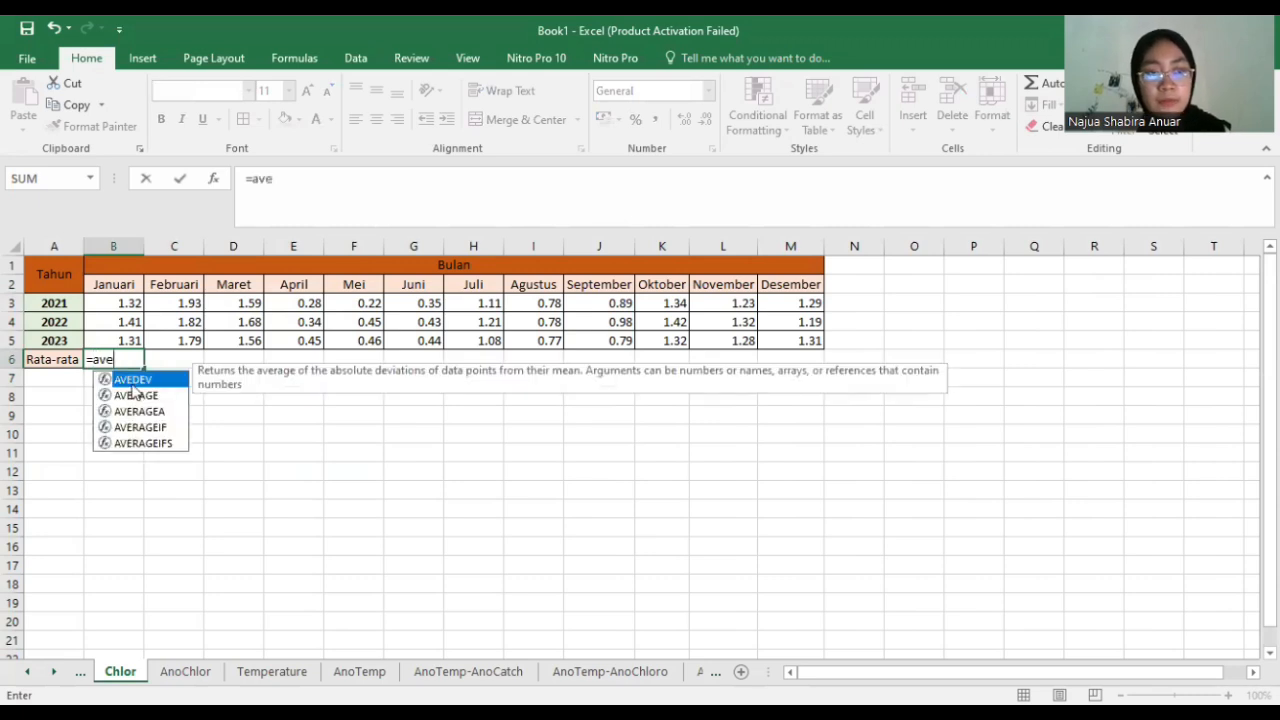
click(136, 395)
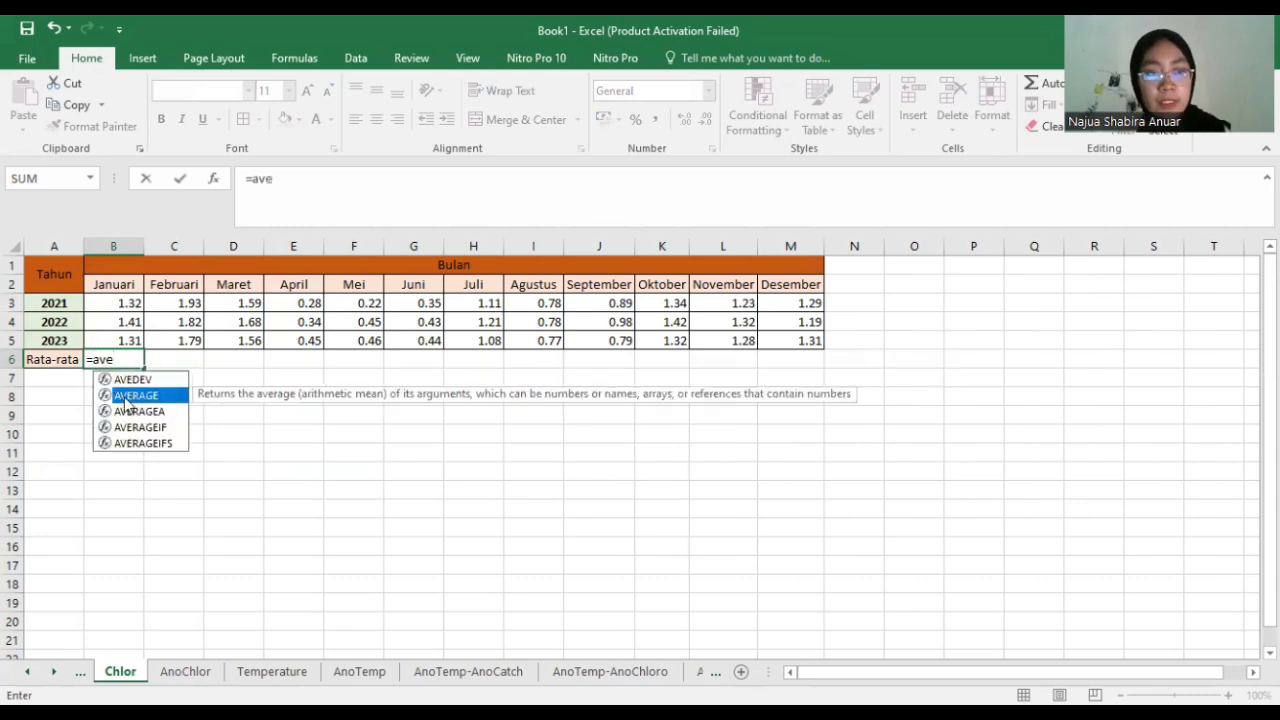
key(Tab)
click(110, 306)
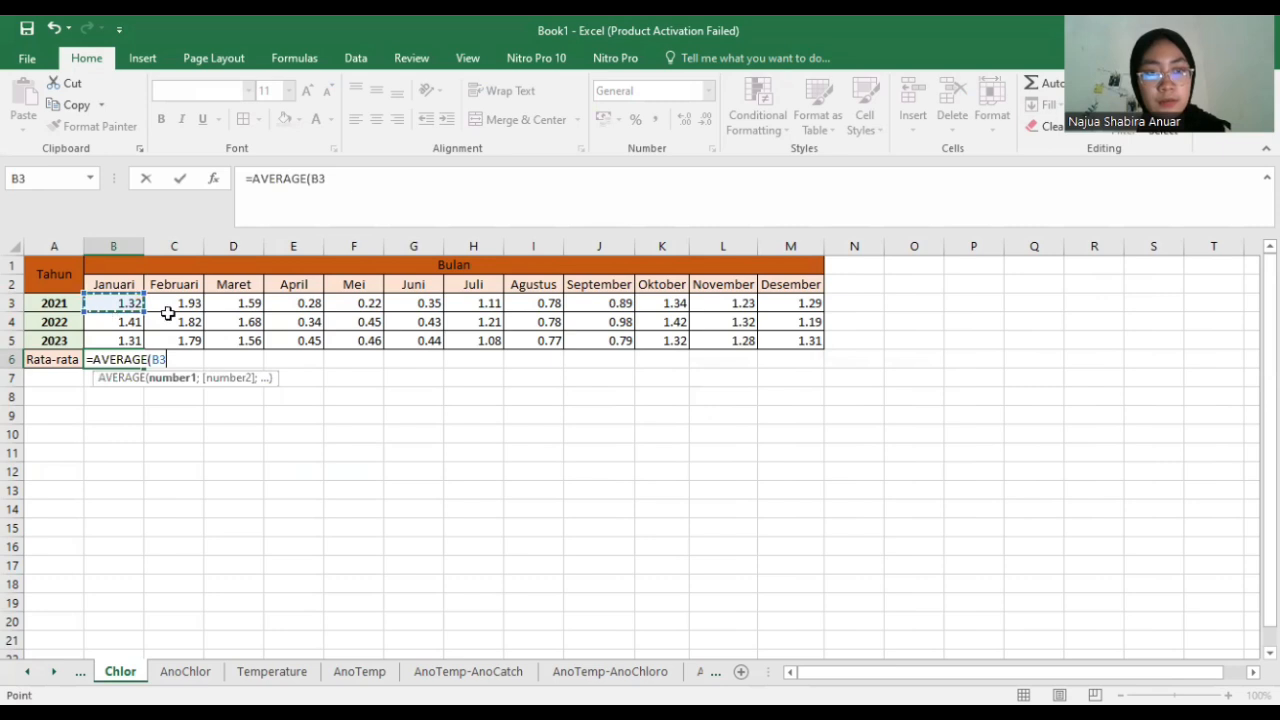
key(Return)
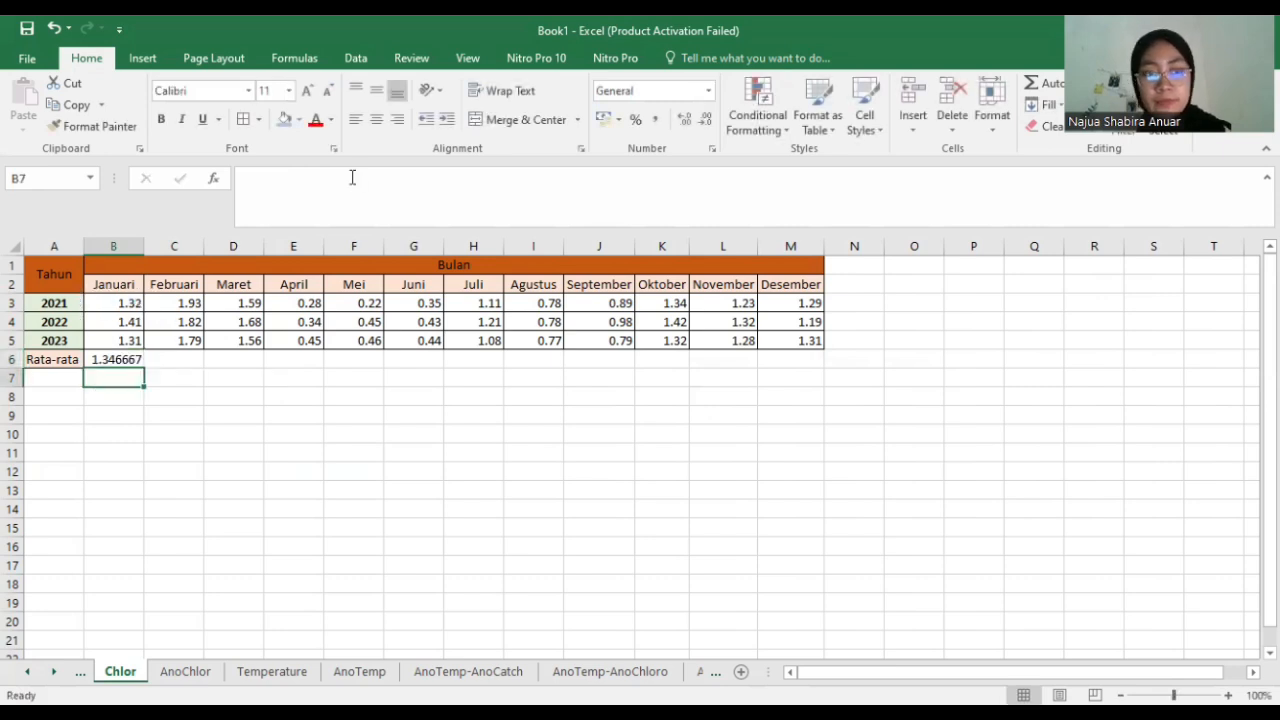
click(130, 362)
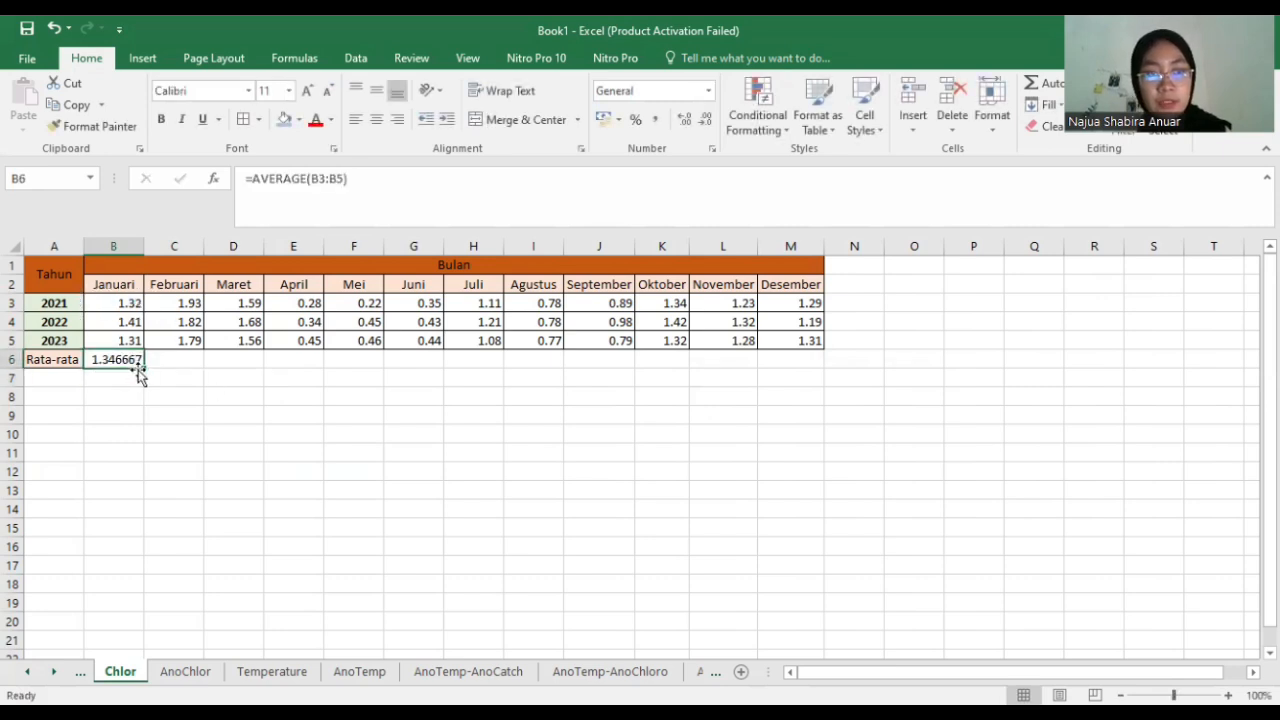
drag(143, 370, 815, 364)
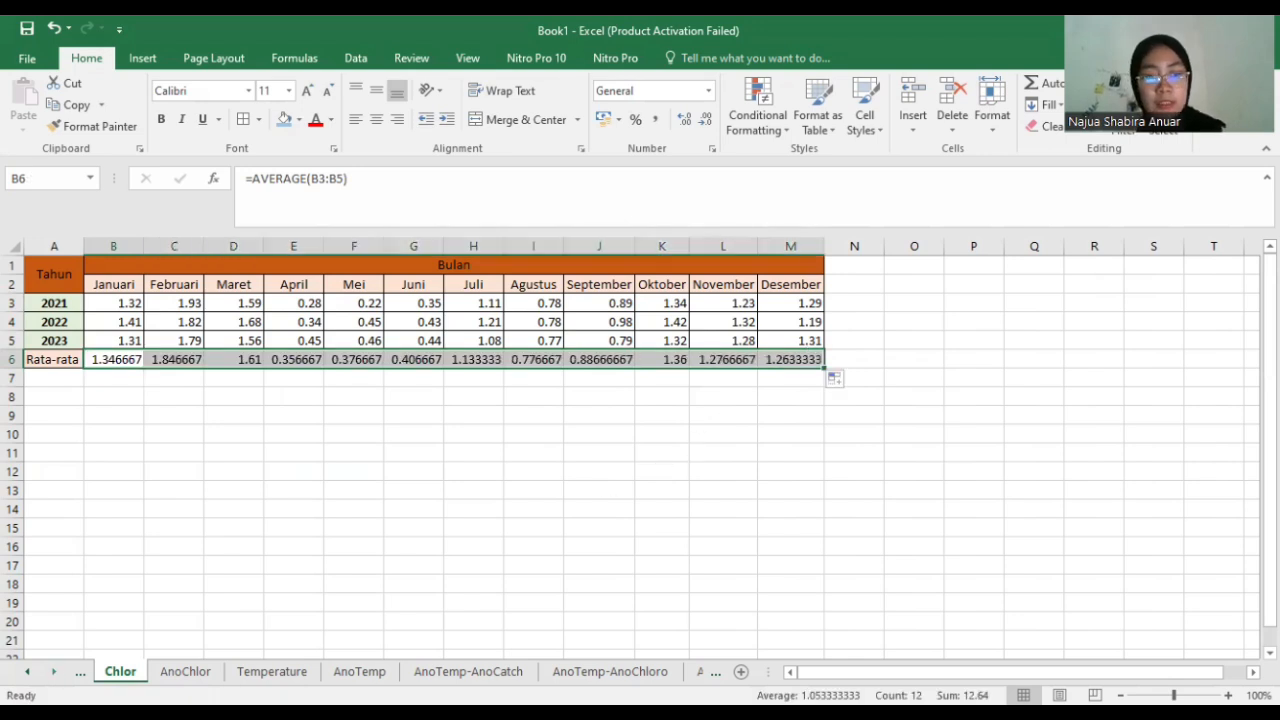
- Copy the 2021 monthly chlorophyll values B3:M3 from the Chlor sheet
click(55, 672)
click(132, 672)
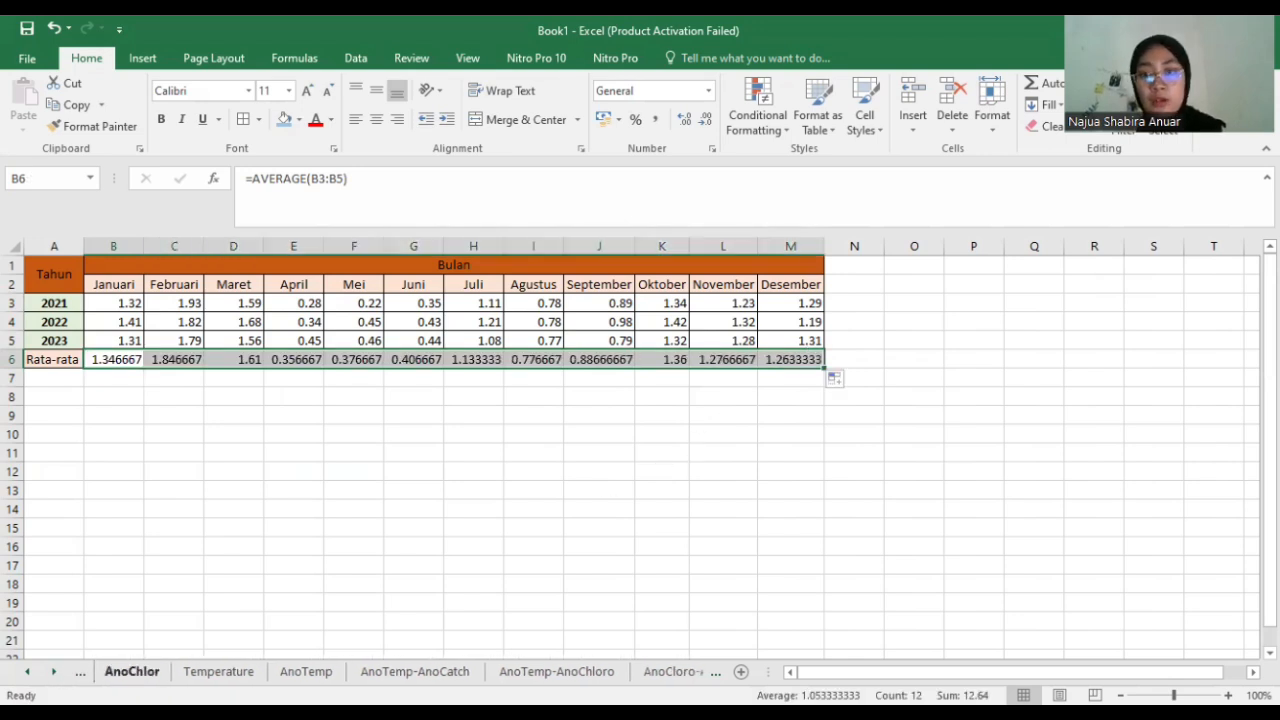
click(179, 289)
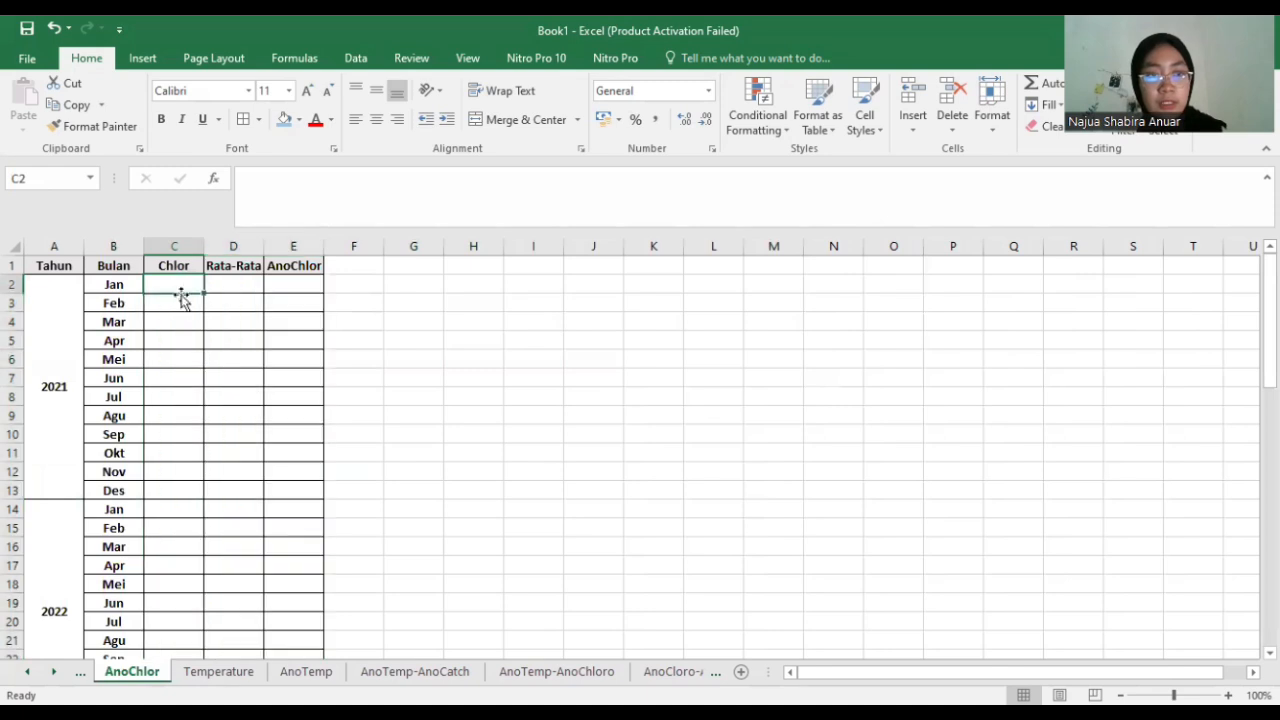
click(28, 672)
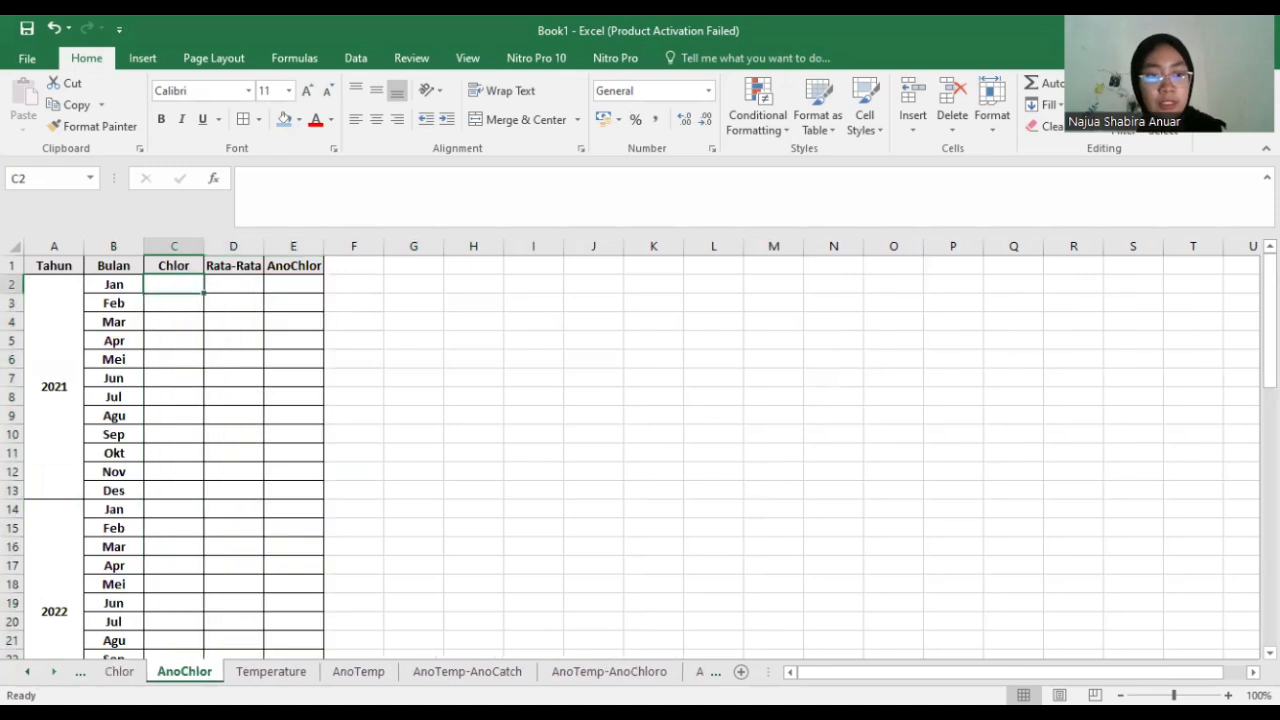
click(122, 672)
drag(117, 303, 790, 303)
key(ctrl+c)
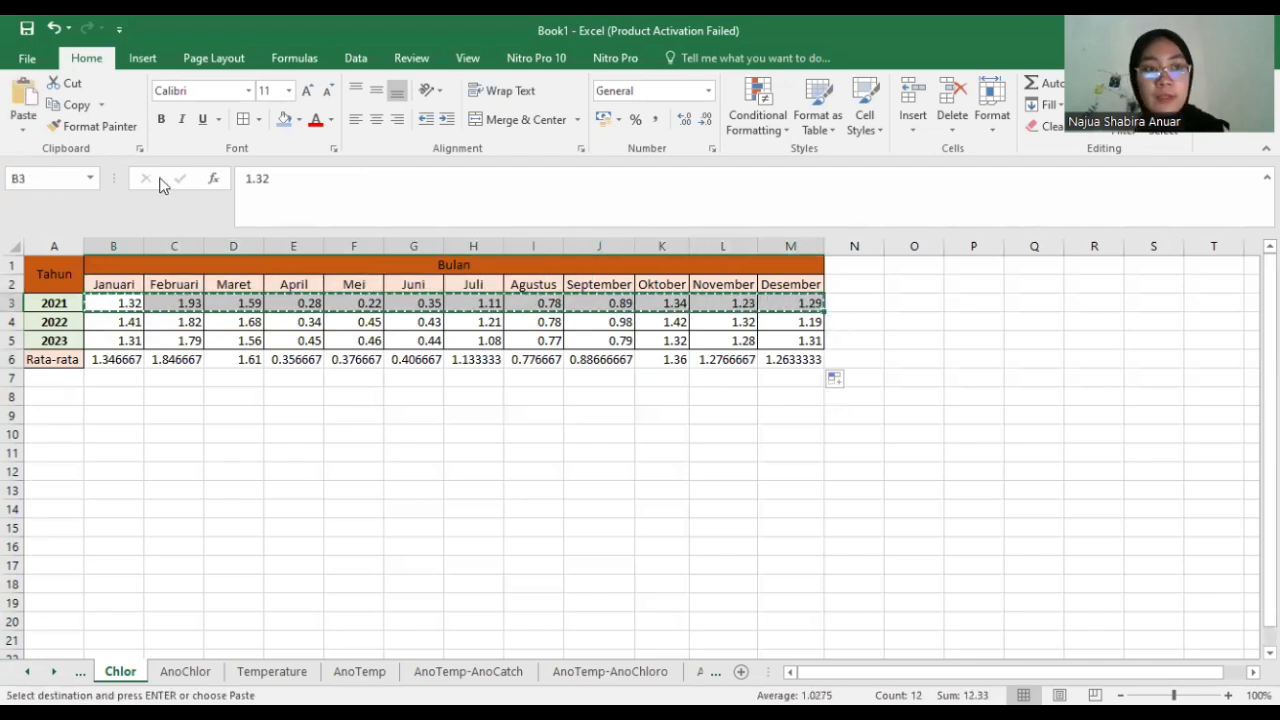
- Paste the copied 2021 data as transposed values into AnoChlor's Chlor column from C2
click(23, 126)
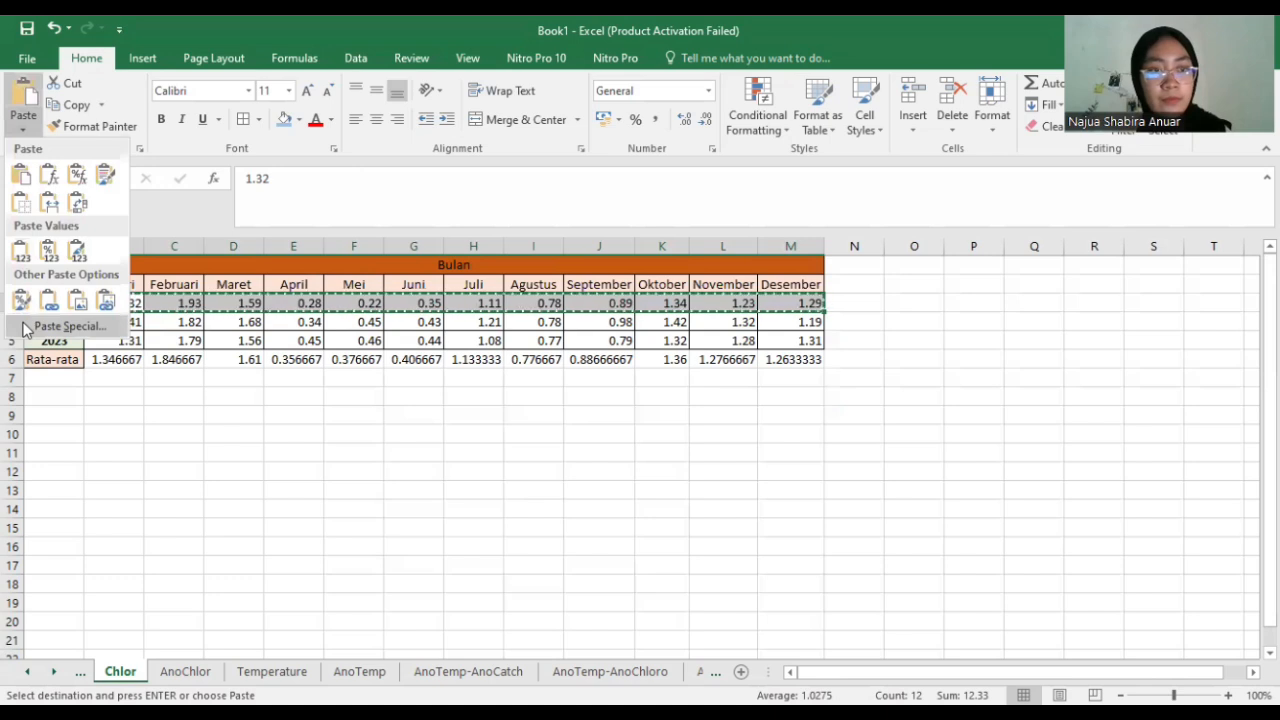
click(178, 672)
click(178, 672)
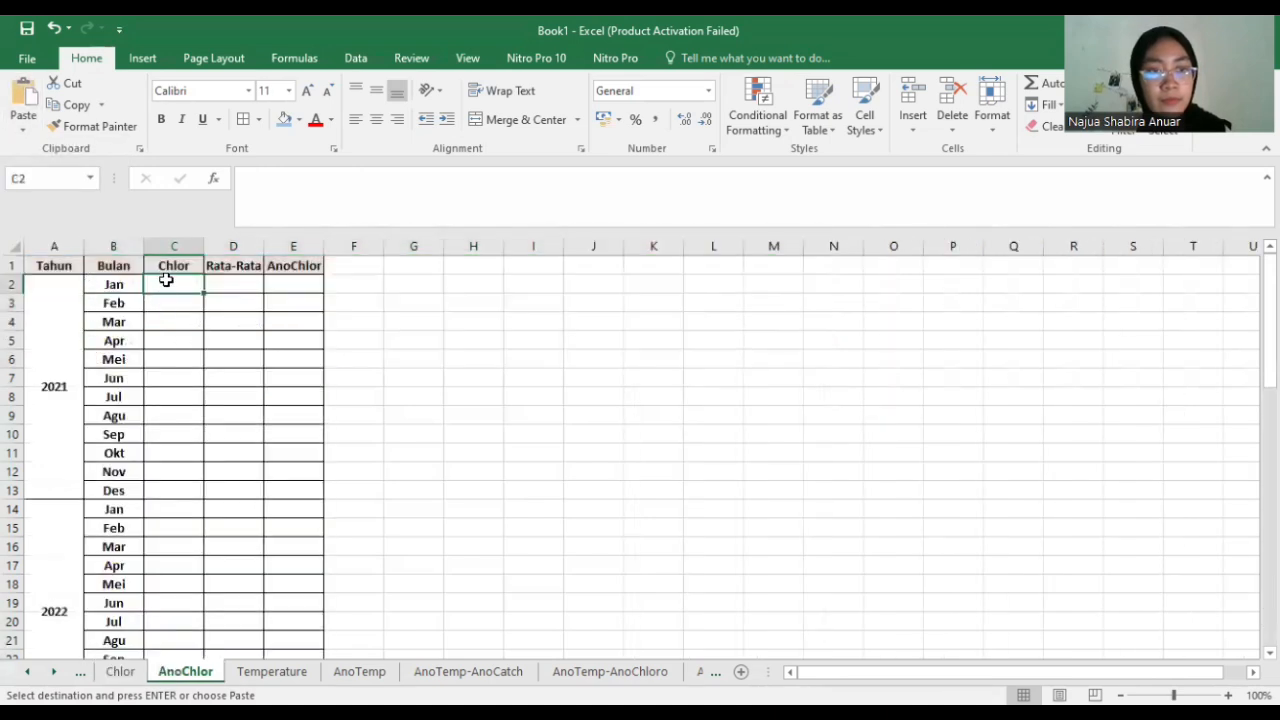
right_click(185, 298)
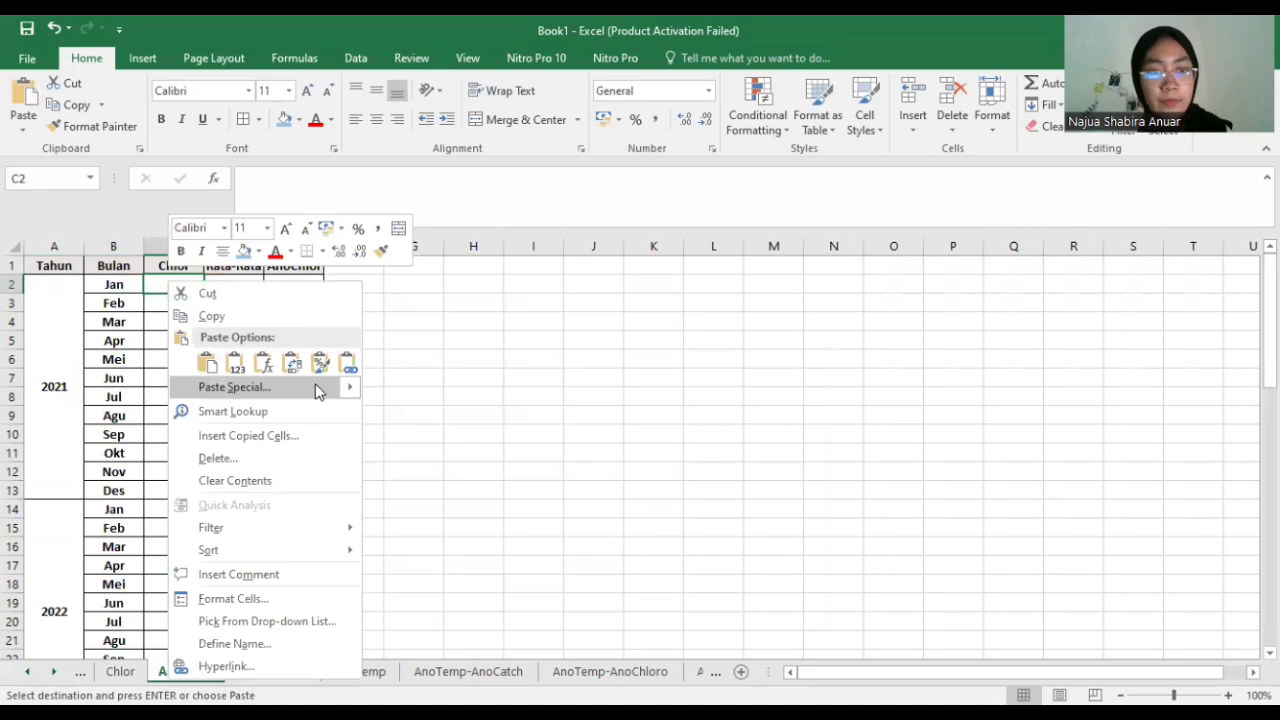
mouse_move(345, 387)
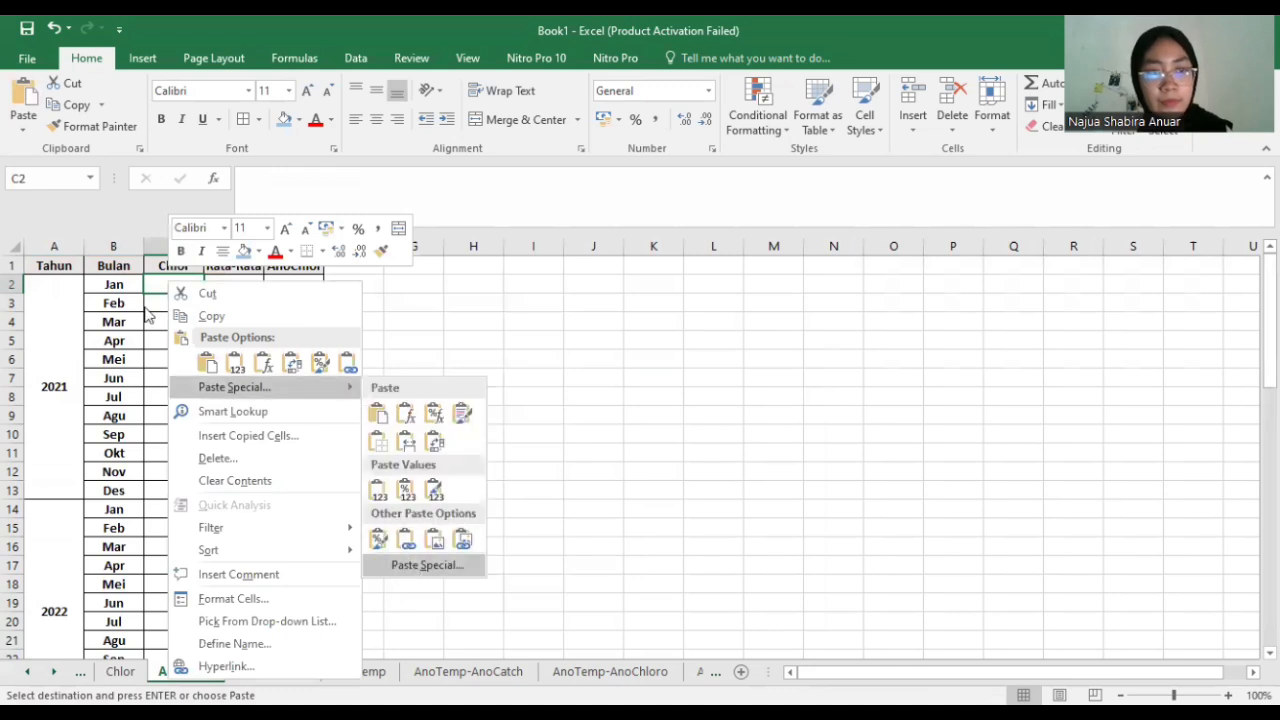
click(427, 565)
click(262, 486)
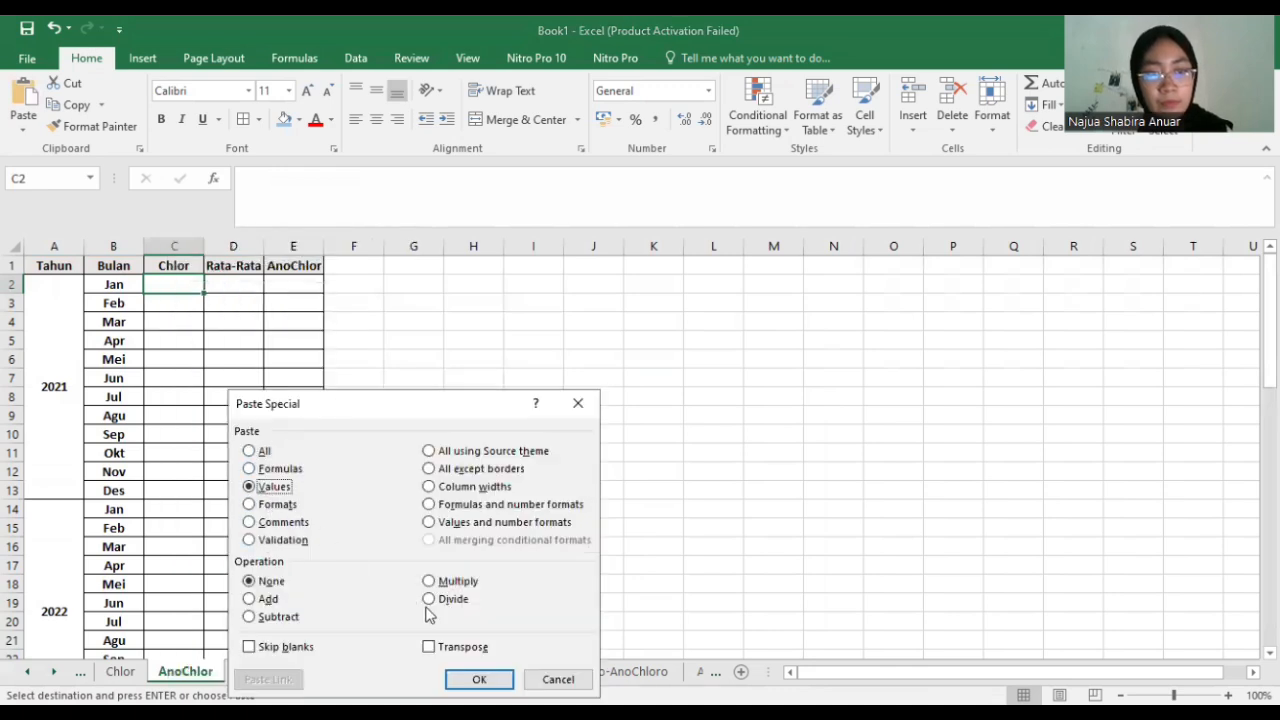
drag(463, 393, 570, 207)
click(536, 461)
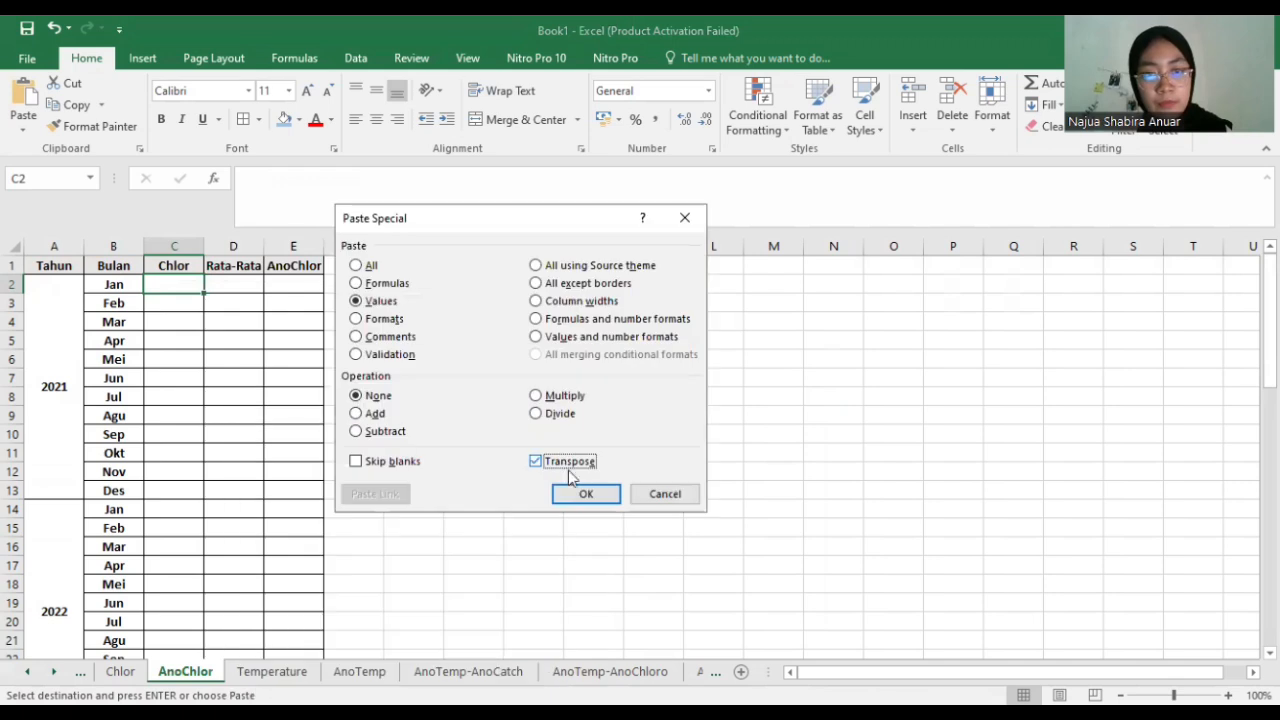
click(586, 493)
- Copy the 2022 monthly values B4:M4 from Chlor and paste them as transposed values into AnoChlor's Chlor column from C14
click(120, 671)
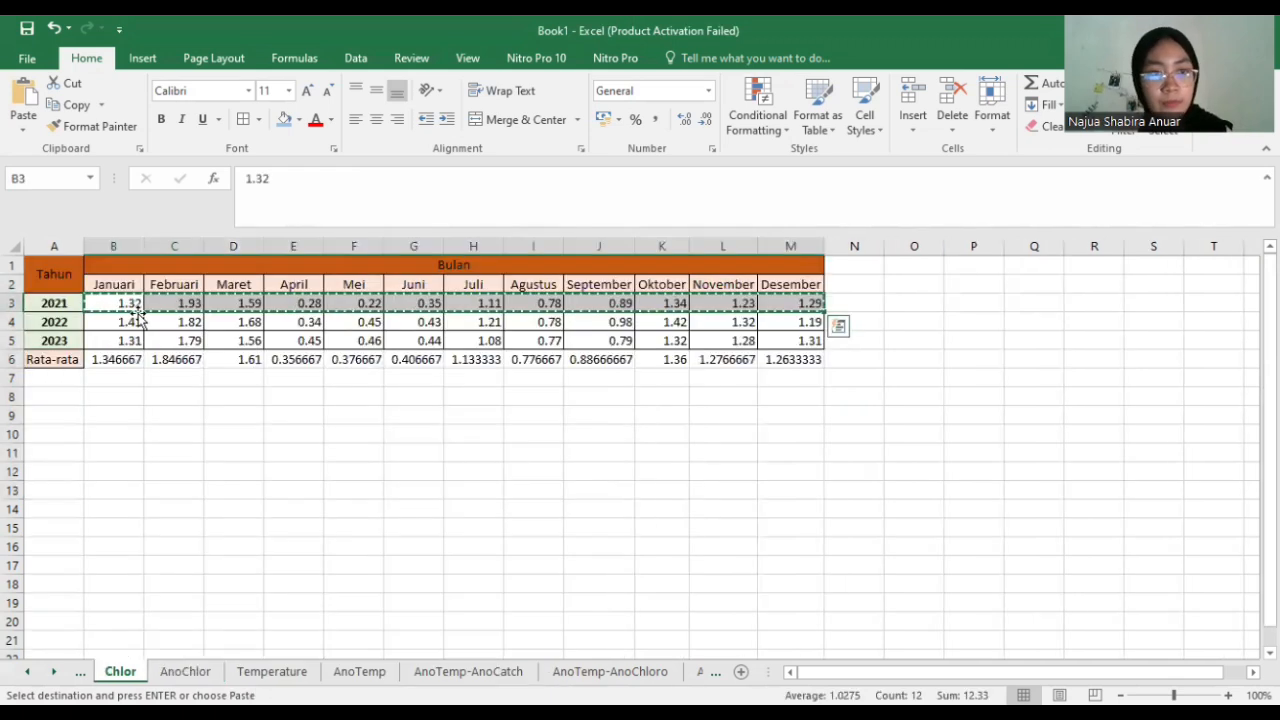
drag(134, 322, 791, 320)
key(ctrl+c)
click(180, 672)
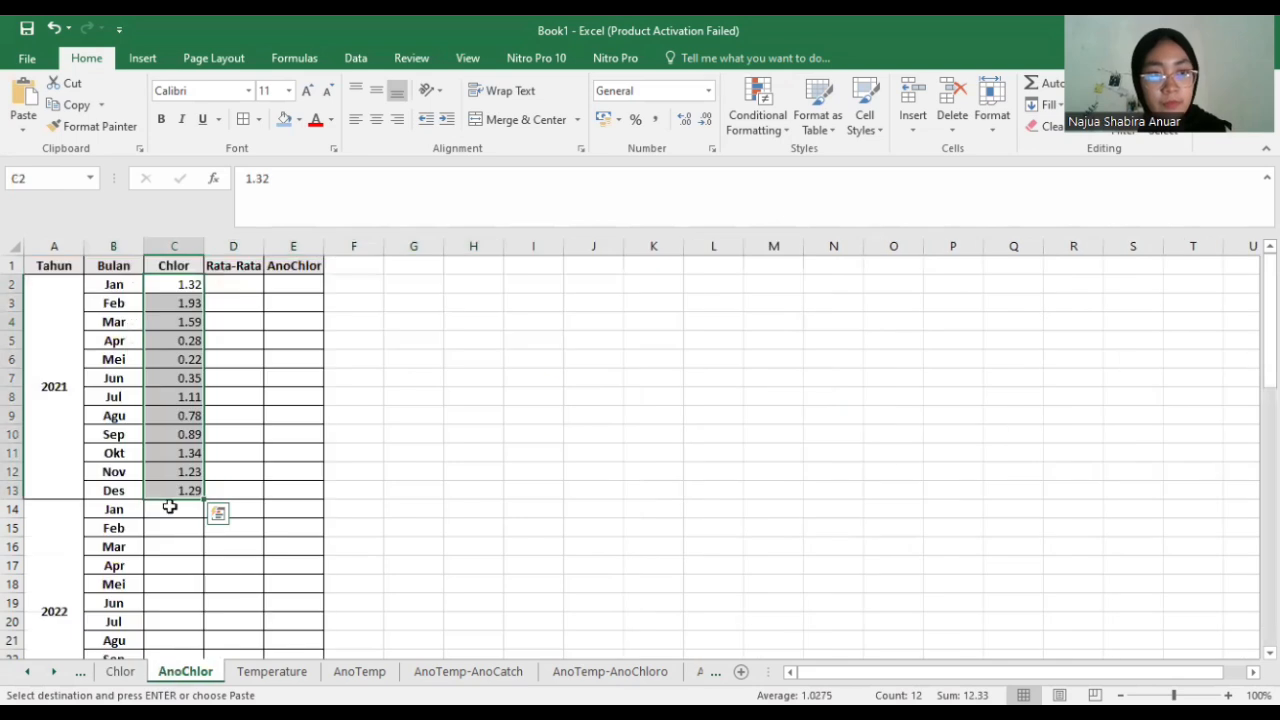
click(172, 508)
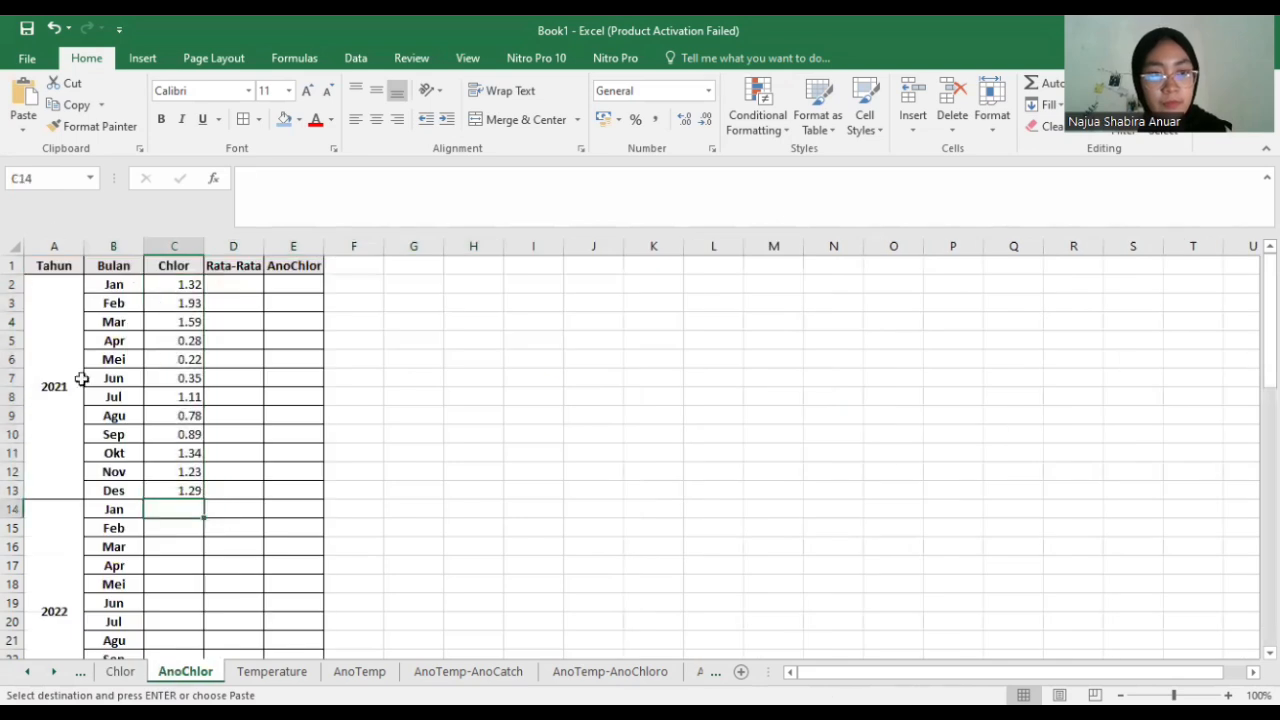
click(23, 125)
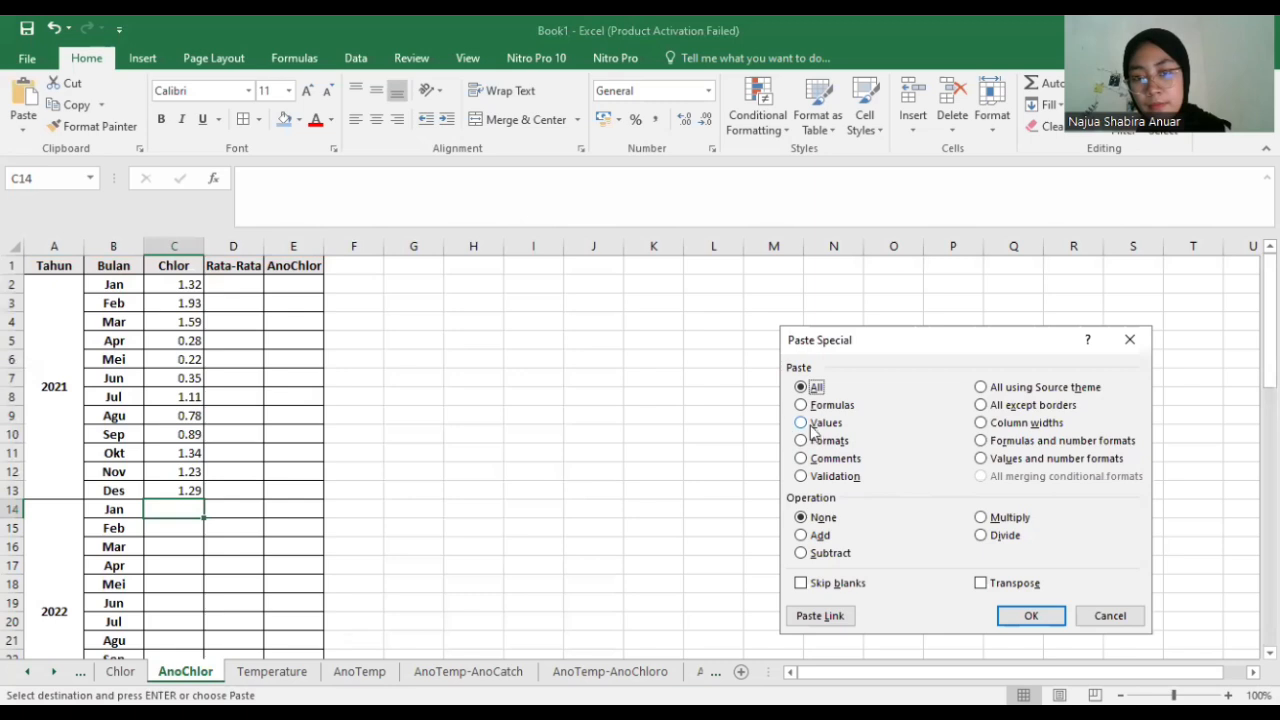
click(812, 426)
click(981, 583)
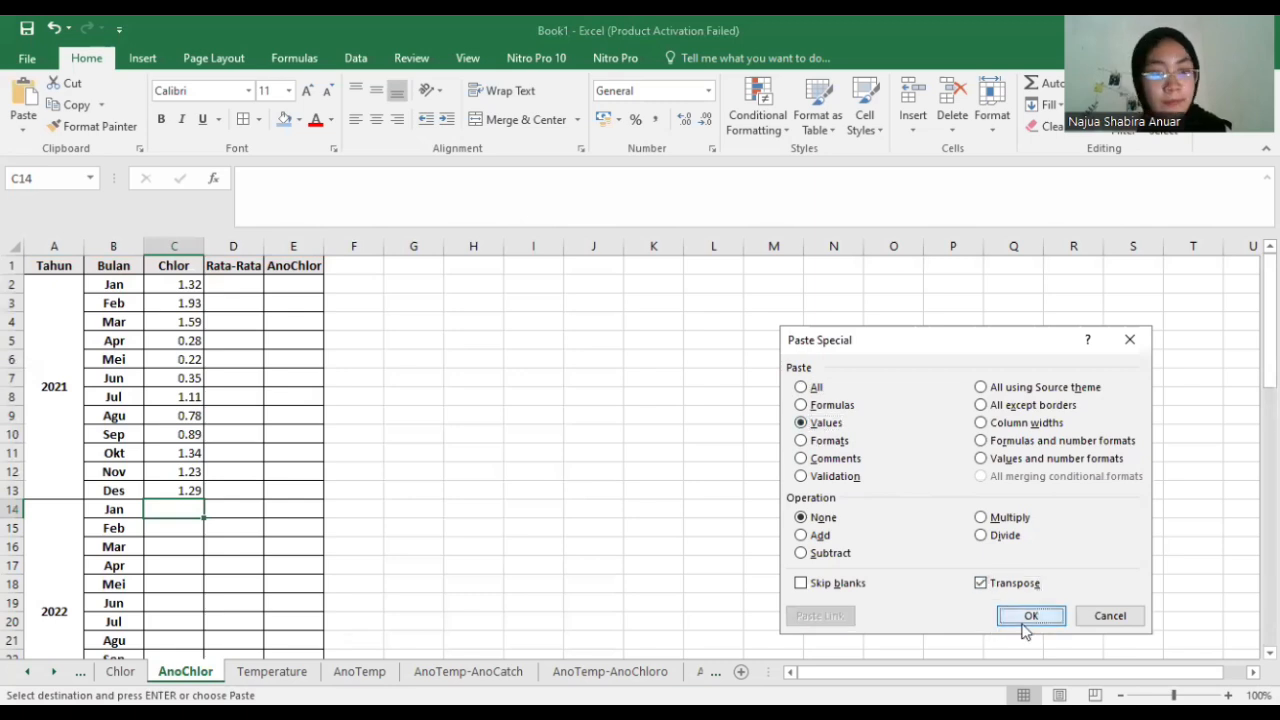
click(1030, 616)
- Copy the 2023 monthly chlorophyll values B5:M5 from the Chlor sheet
scroll(246, 460, down, 5)
click(120, 671)
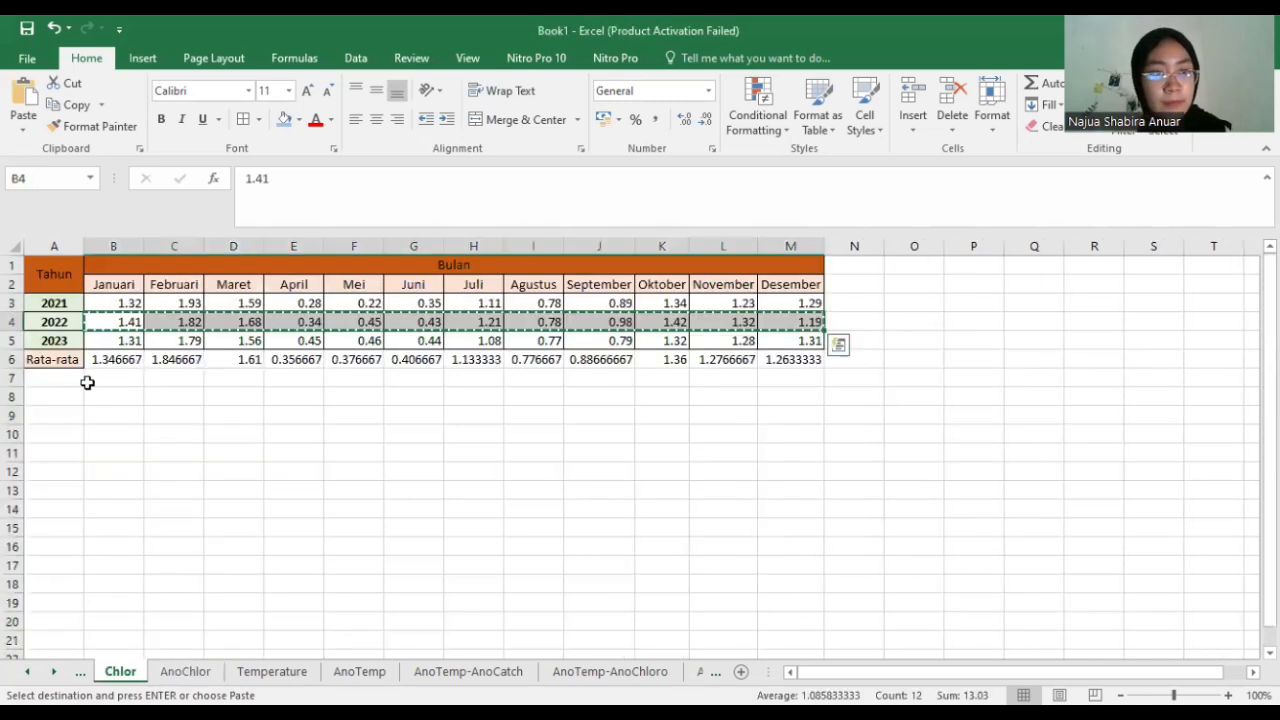
click(126, 340)
drag(126, 340, 805, 338)
key(ctrl+c)
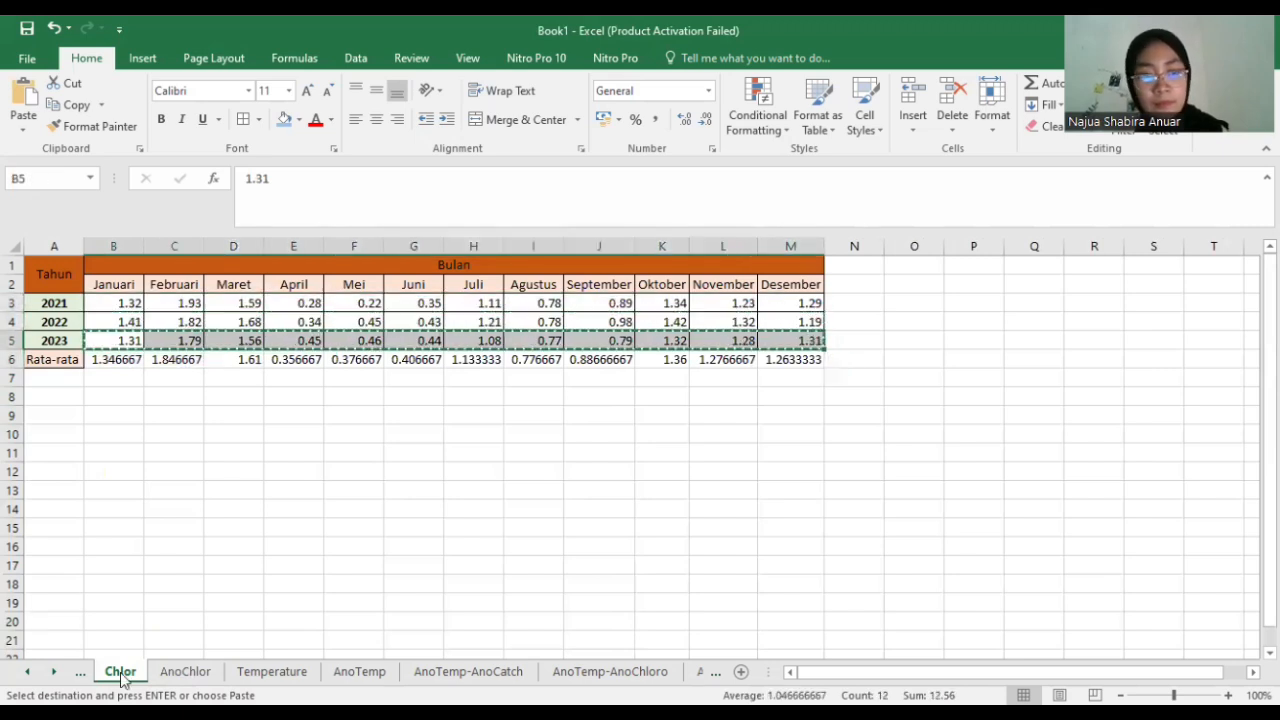
- Paste the copied 2023 data as transposed values into AnoChlor's Chlor column from C26
click(183, 671)
click(170, 456)
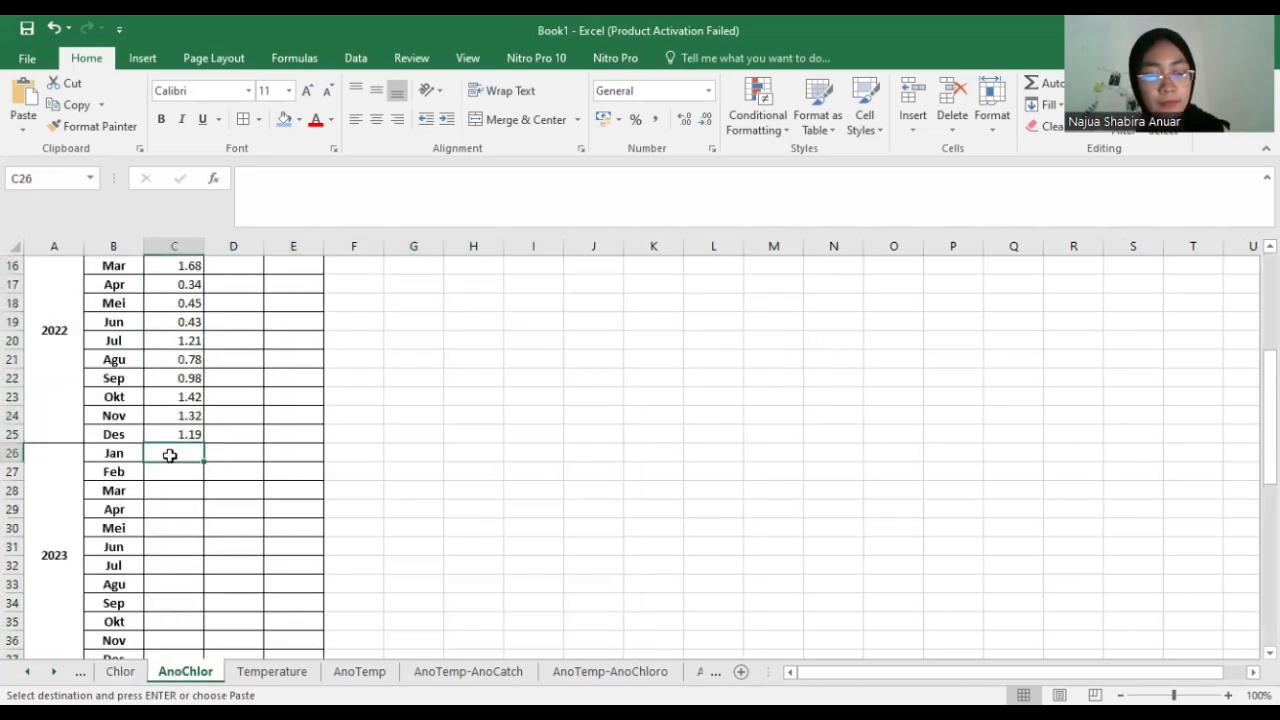
right_click(170, 455)
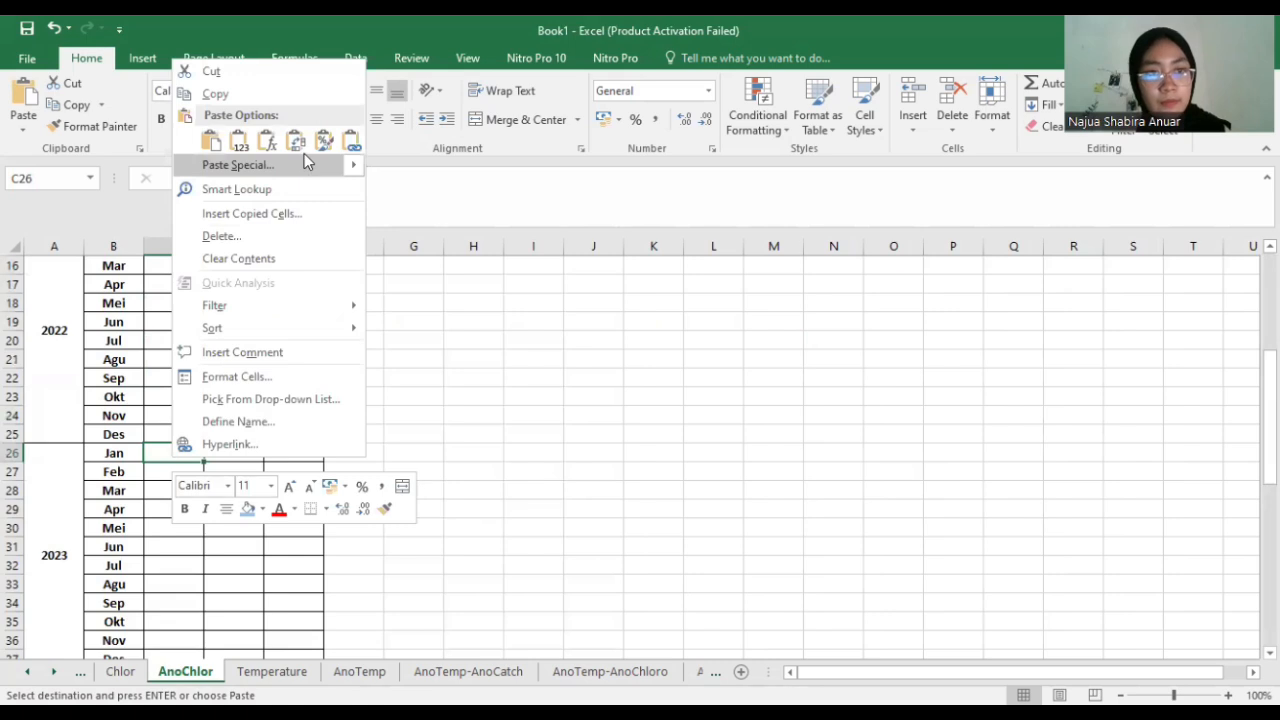
mouse_move(304, 160)
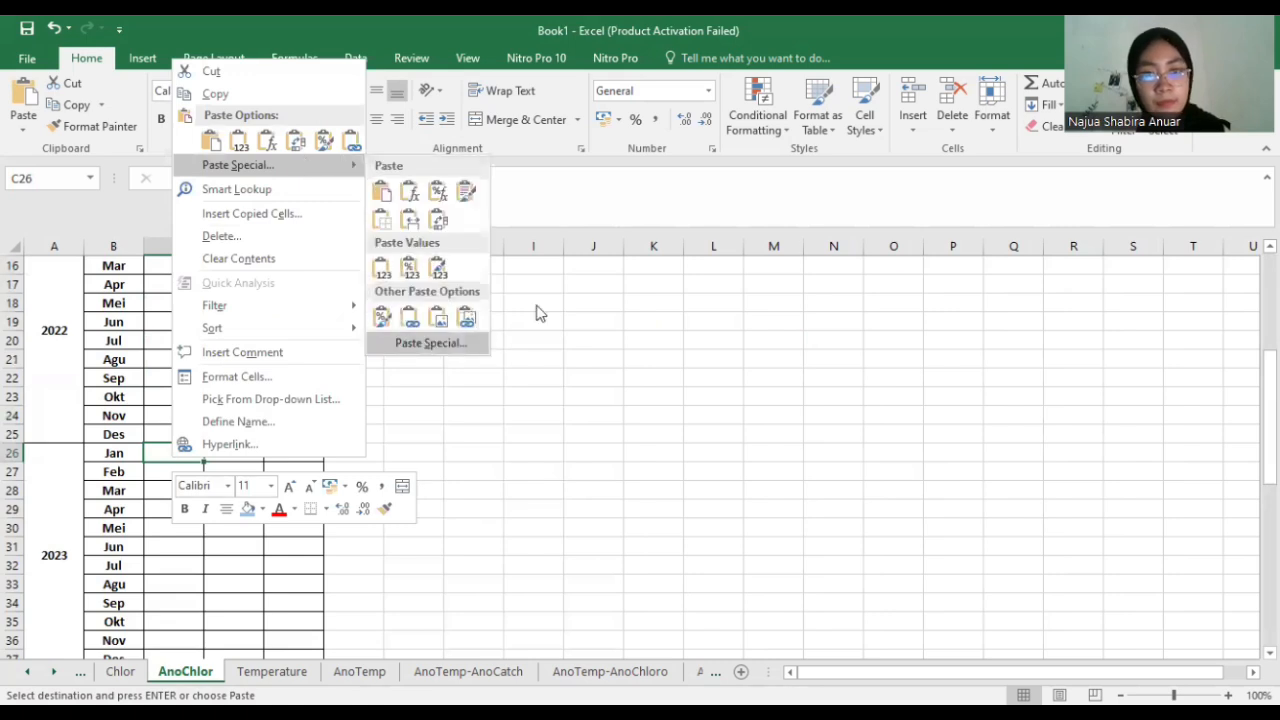
click(440, 343)
click(340, 266)
click(502, 427)
click(552, 459)
- Copy the monthly averages B6:M6 from the Chlor sheet's Rata-rata row
scroll(250, 450, up, 4)
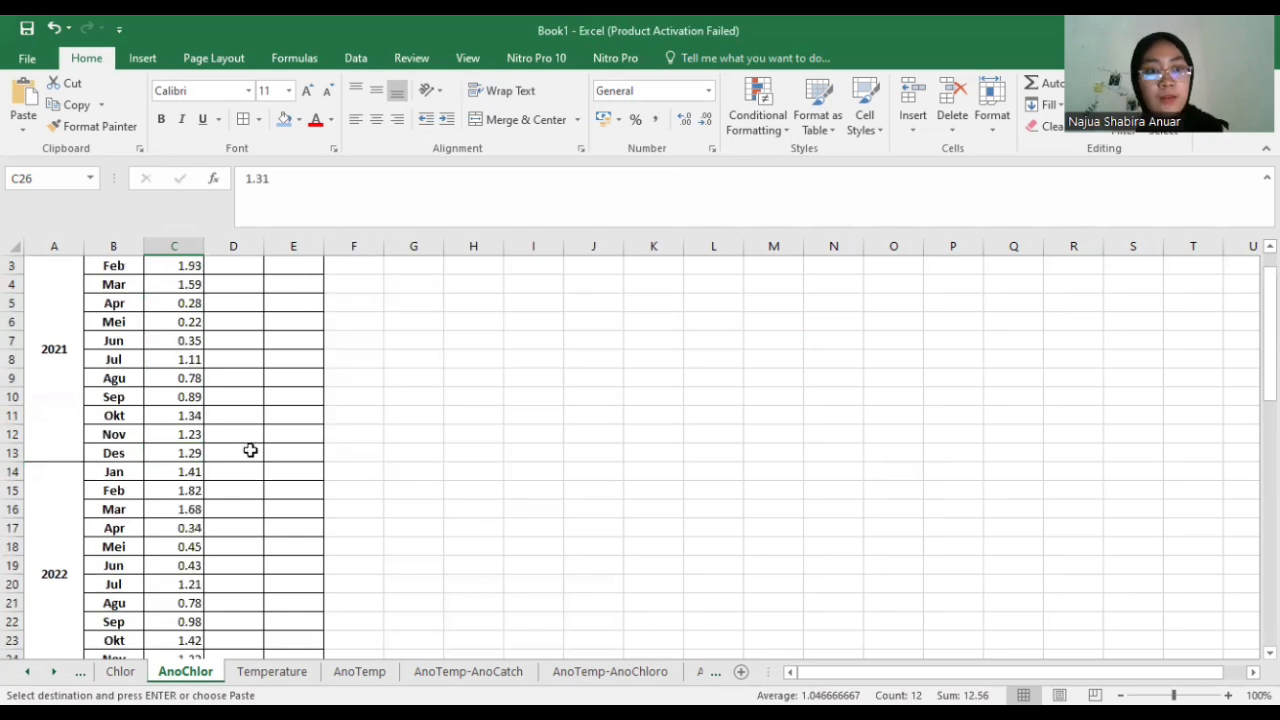
scroll(245, 440, up, 1)
click(120, 672)
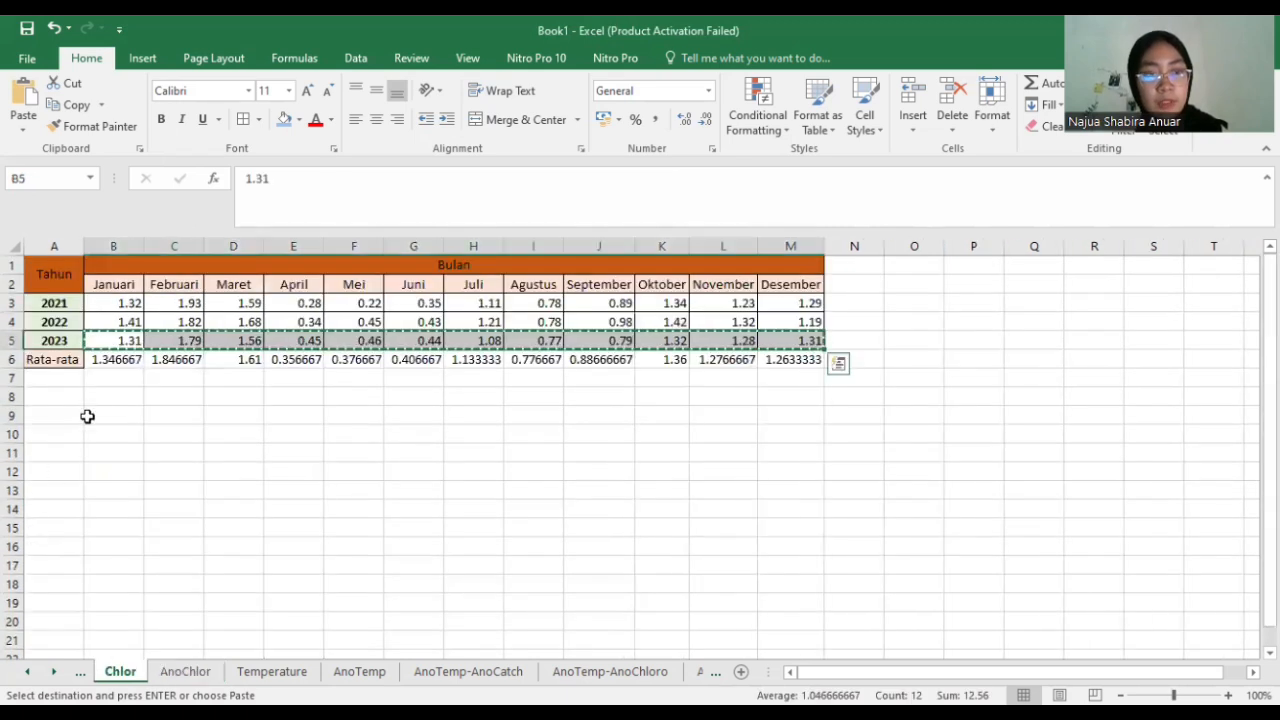
drag(106, 362, 779, 358)
key(ctrl+c)
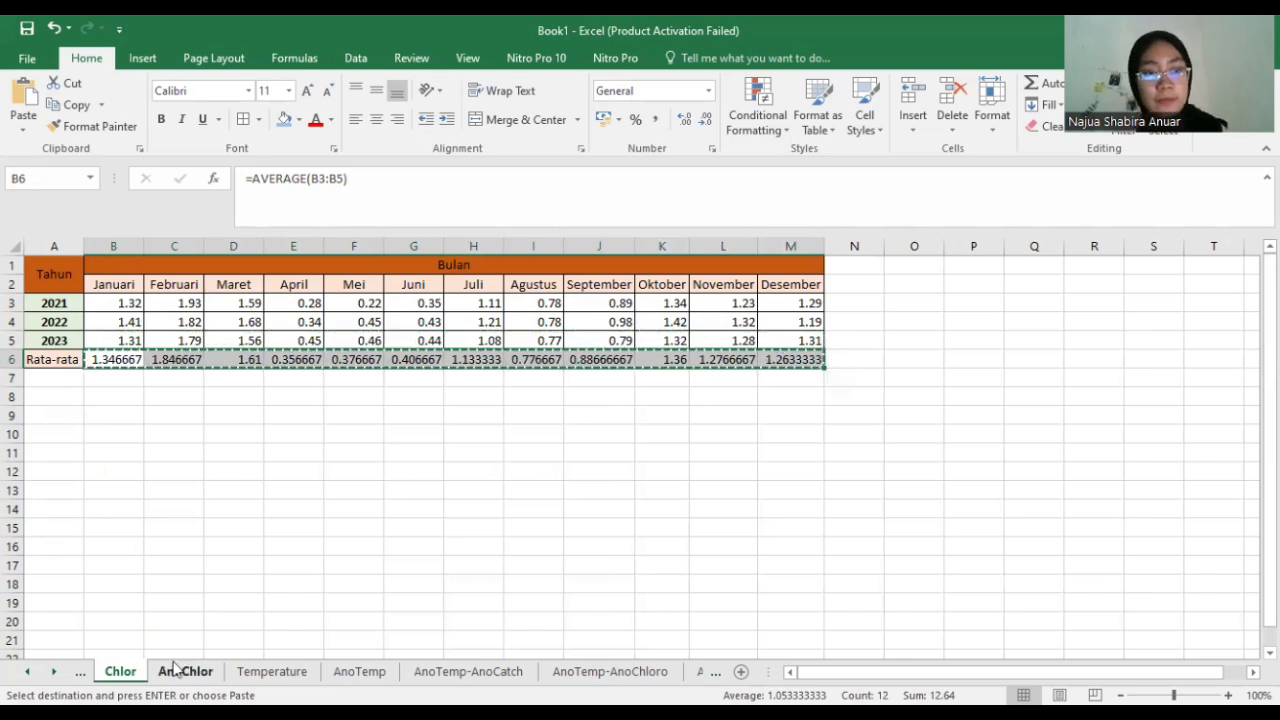
- Paste the copied averages as transposed values into AnoChlor's Rata-Rata column from D2
click(175, 667)
click(229, 284)
click(38, 132)
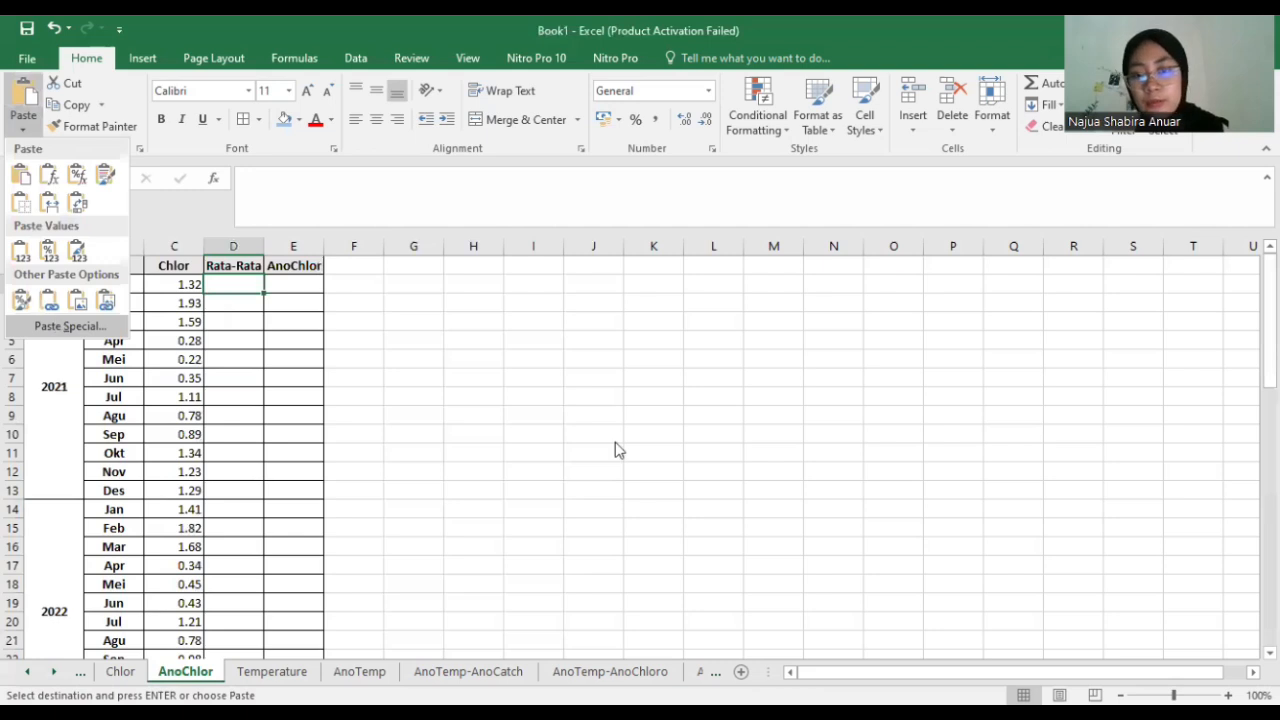
click(801, 423)
click(982, 583)
click(1028, 617)
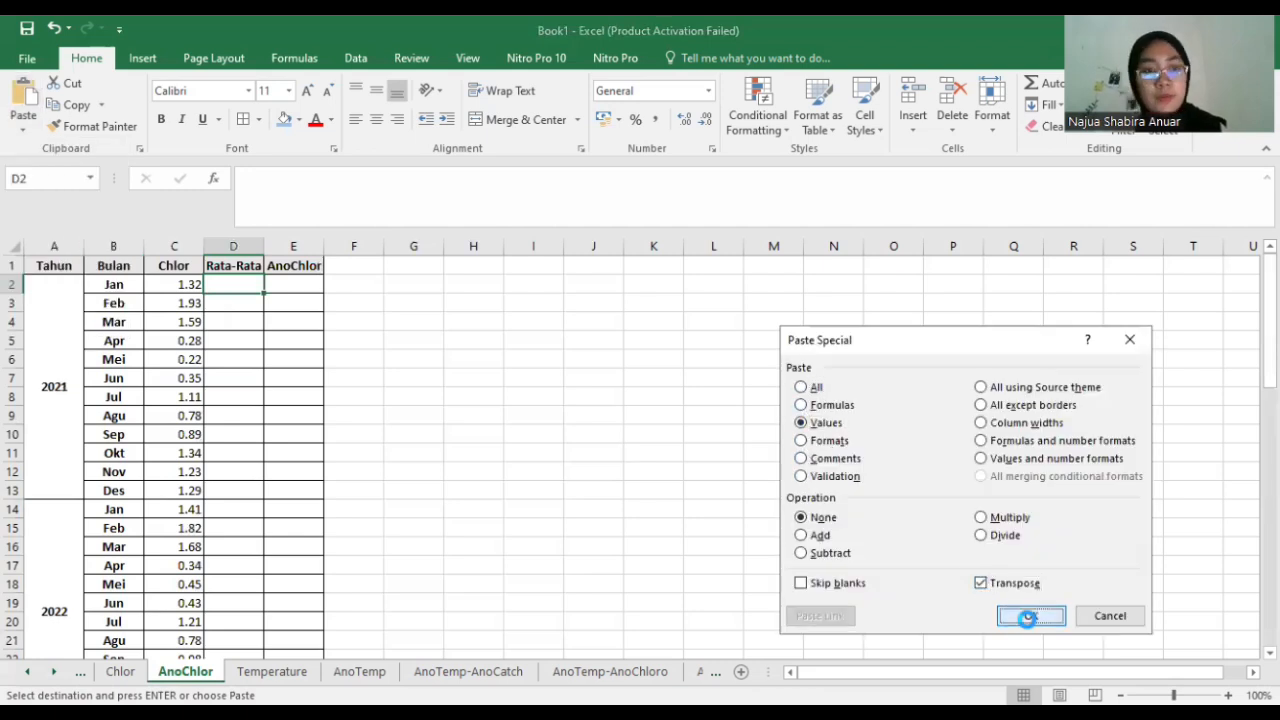
- Copy the 2021 averages D2:D13 in AnoChlor to the 2022 rows from D14
key(ctrl+c)
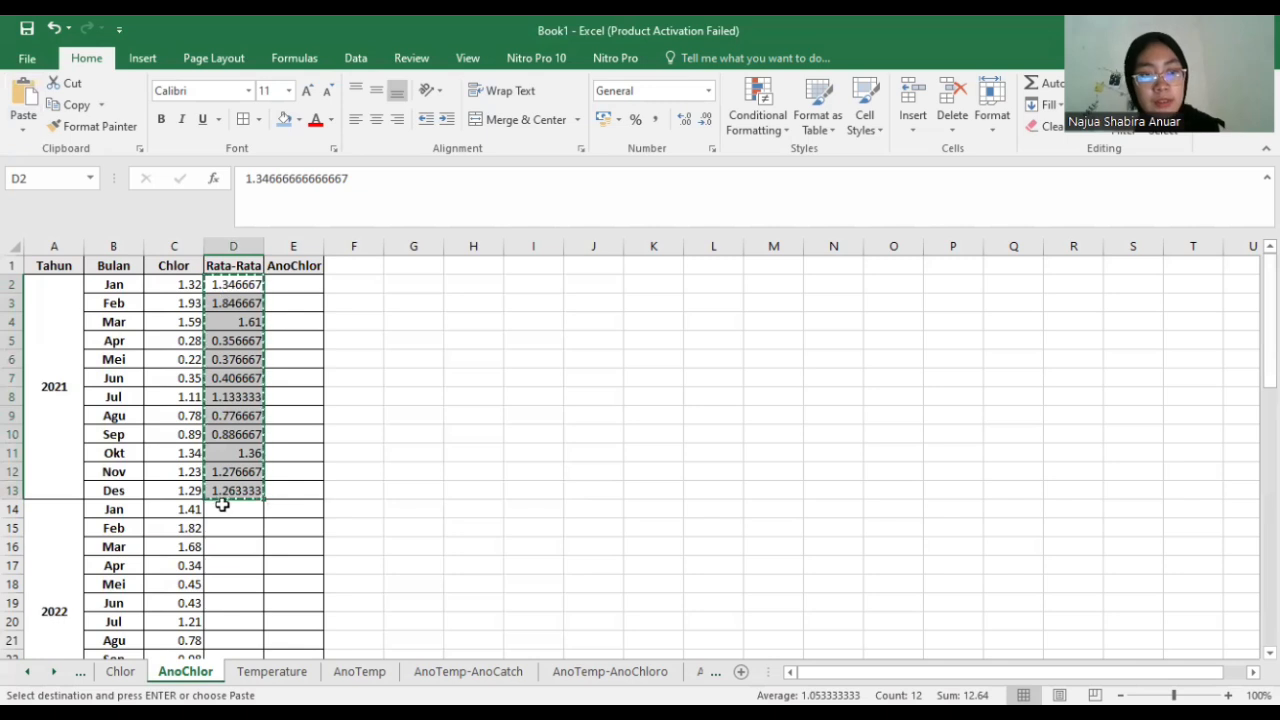
click(226, 509)
key(ctrl+v)
scroll(228, 510, down, 7)
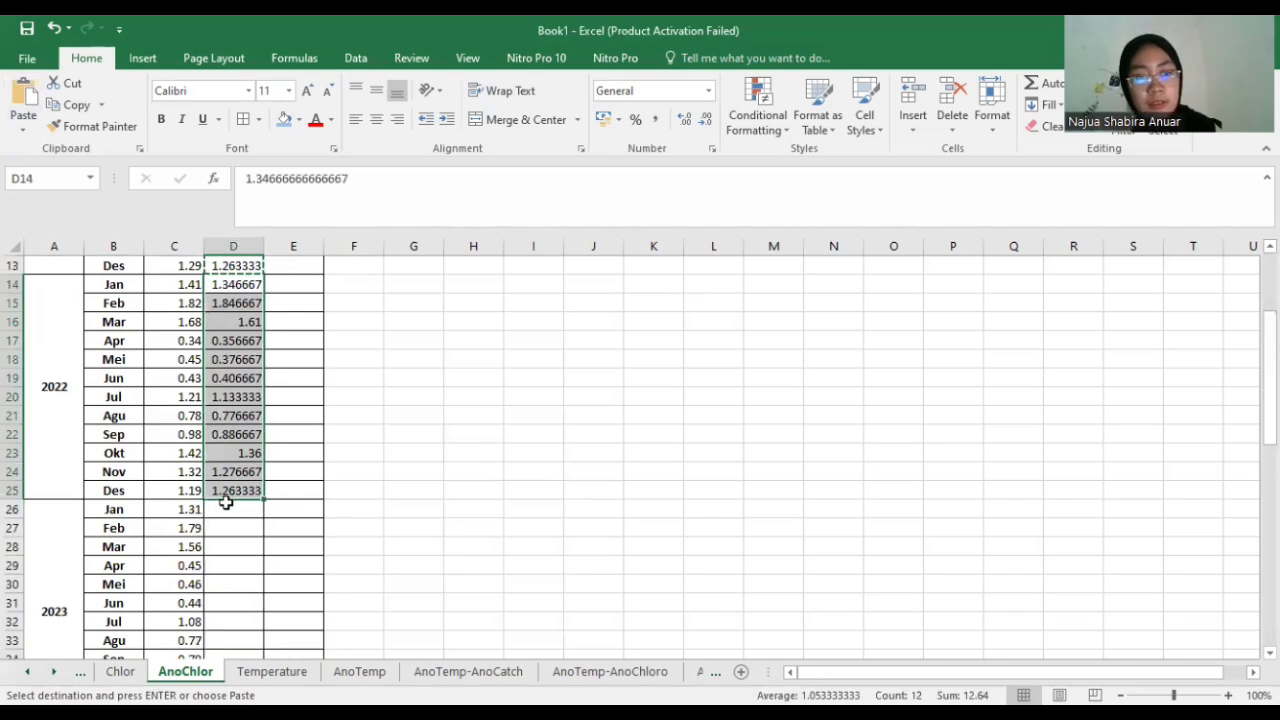
- Copy the averages D2:D13 in AnoChlor to the 2023 rows from D26
click(228, 347)
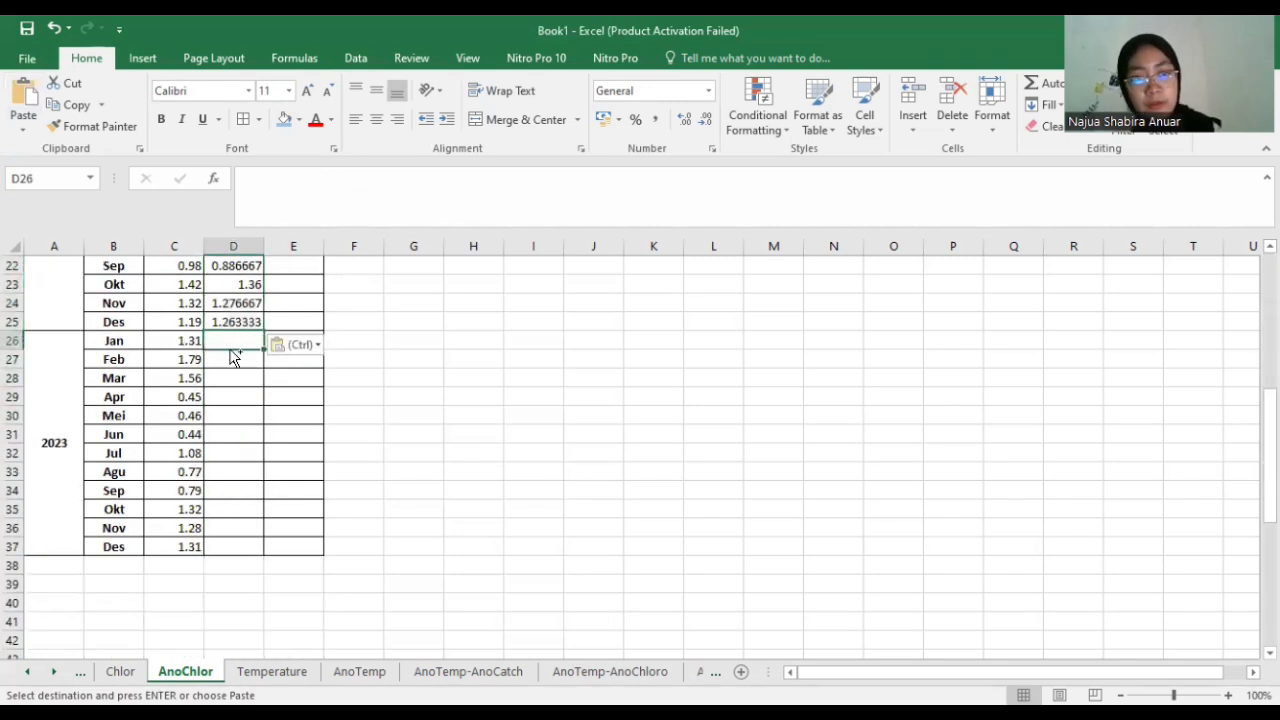
key(ctrl+c)
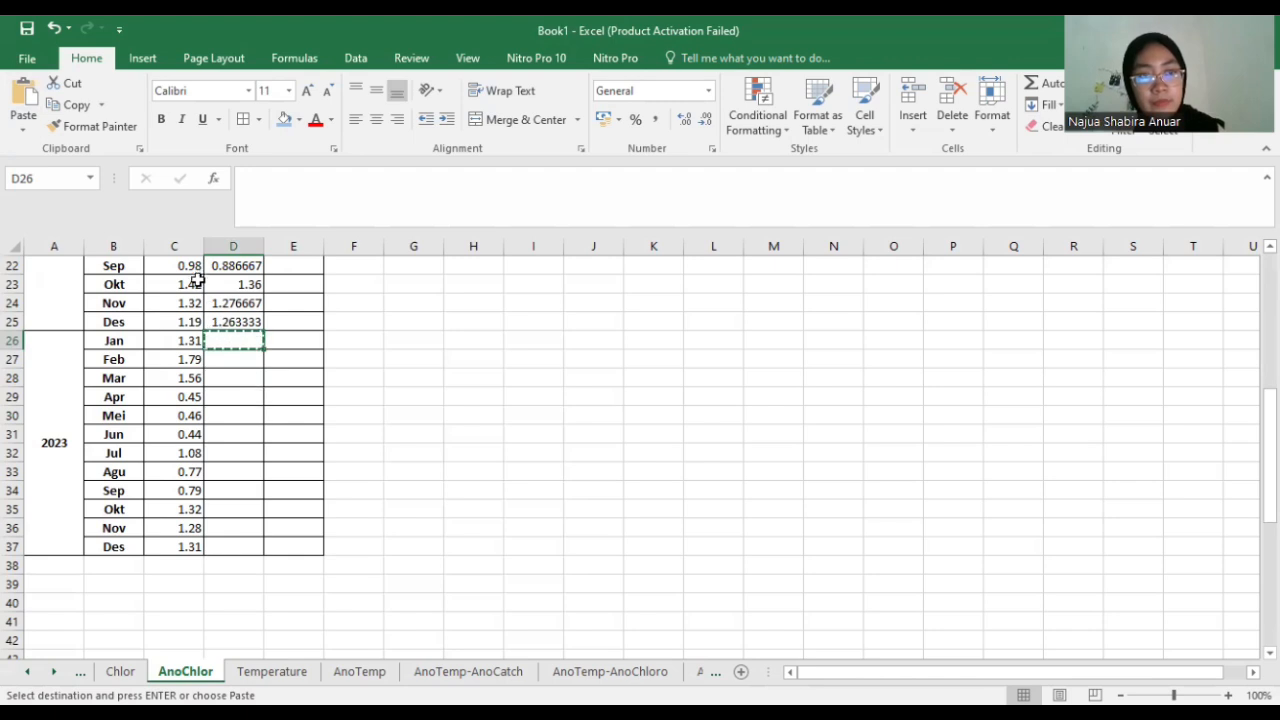
scroll(197, 281, up, 7)
drag(217, 283, 250, 487)
key(ctrl+v)
key(ctrl+c)
scroll(240, 490, down, 1)
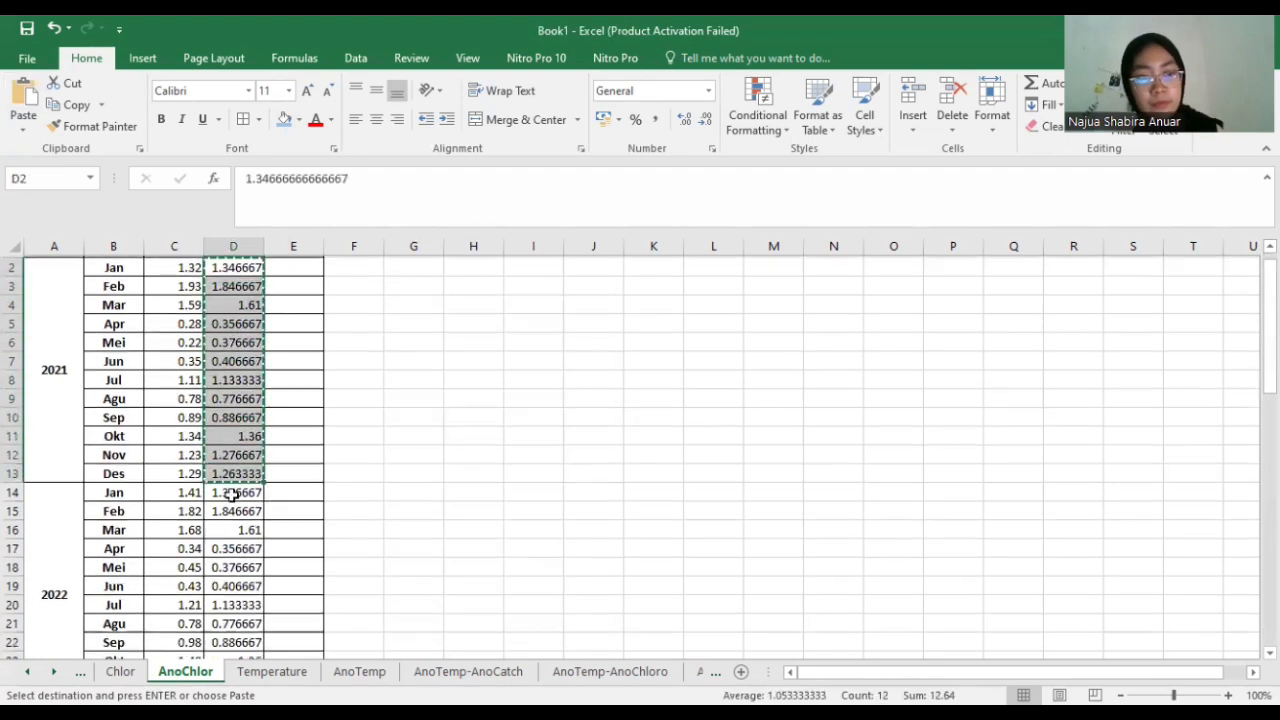
scroll(215, 330, down, 7)
click(222, 340)
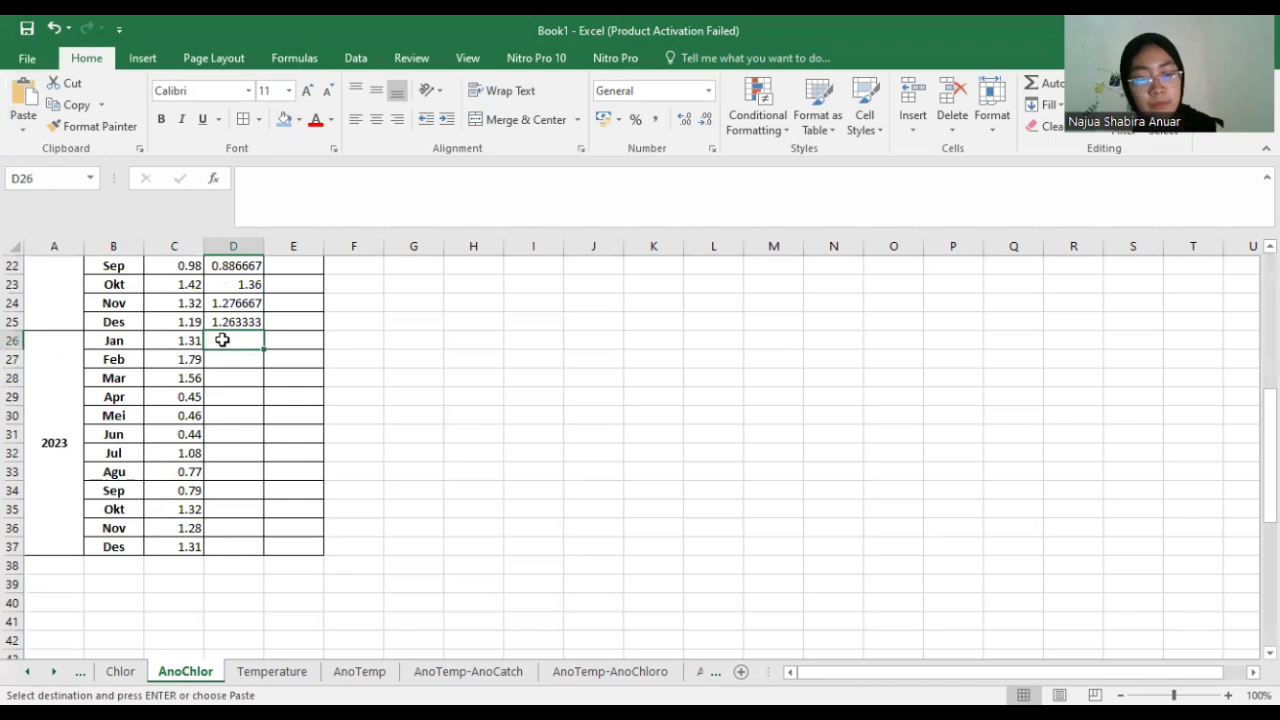
key(ctrl+v)
- Calculate the January 2021 chlorophyll anomaly in E2 of AnoChlor with =C2-D2
scroll(226, 350, up, 7)
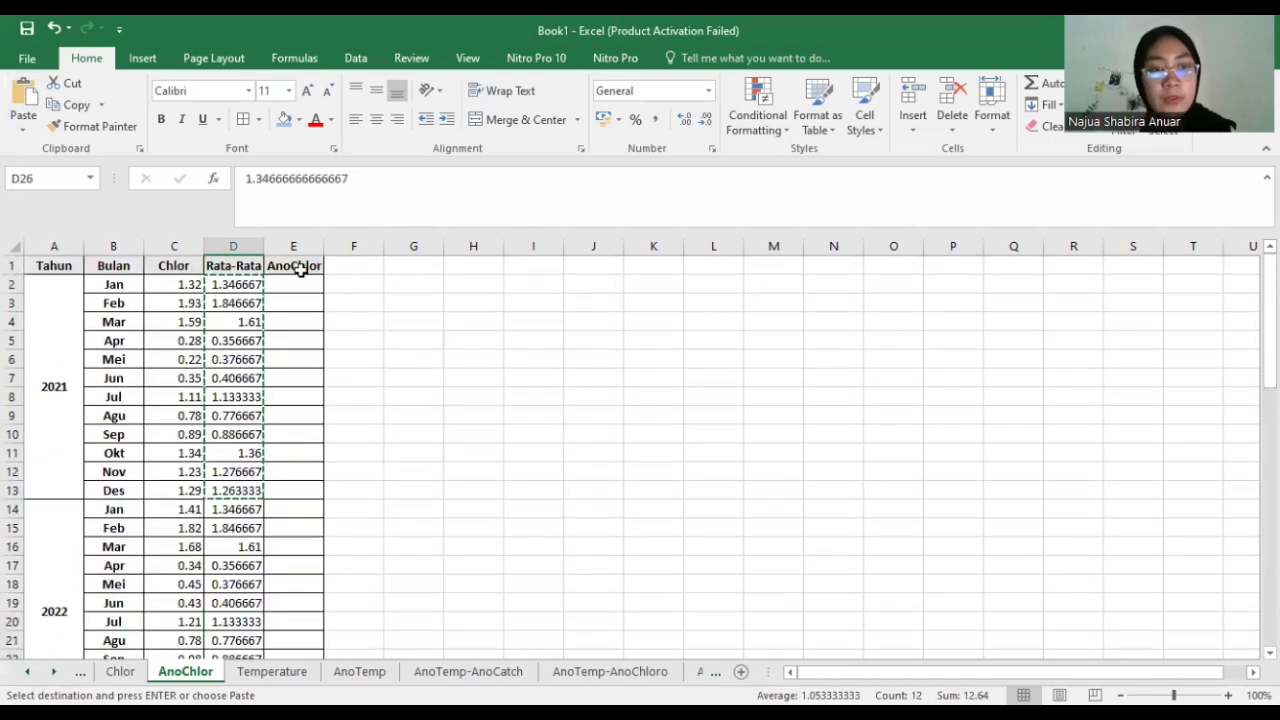
click(300, 285)
key(Escape)
text(=)
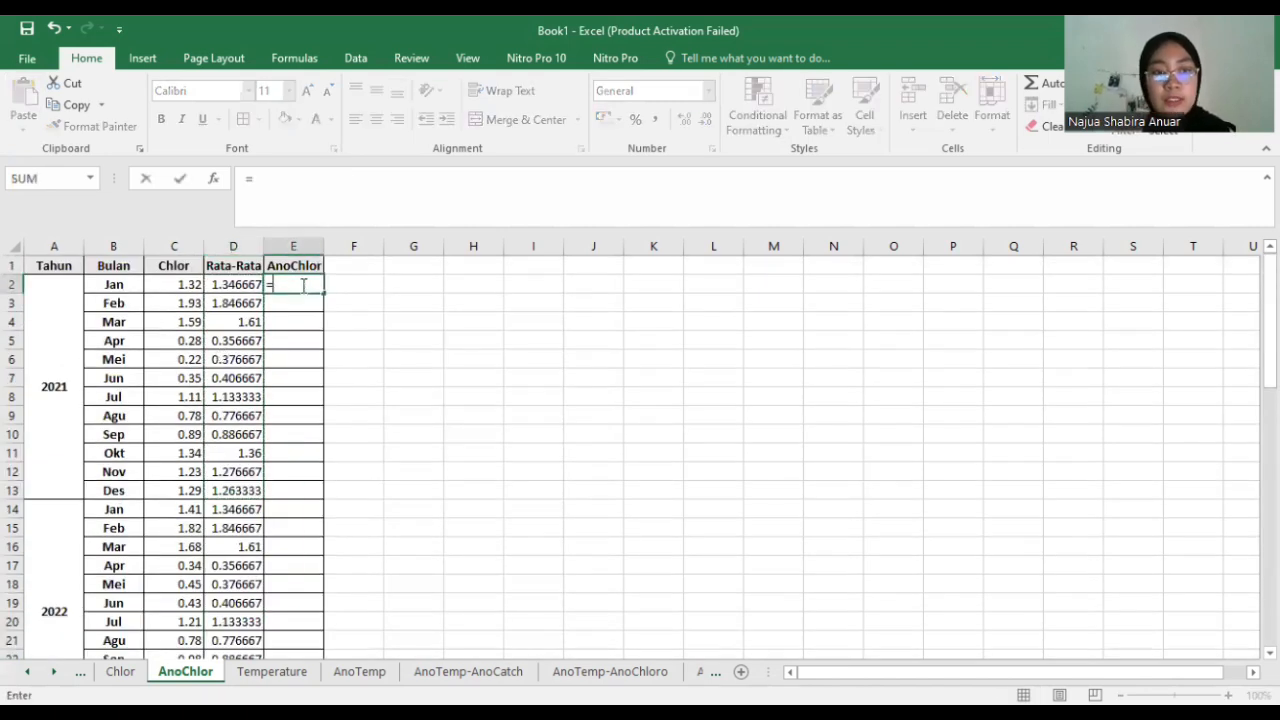
click(175, 283)
text(-)
click(237, 288)
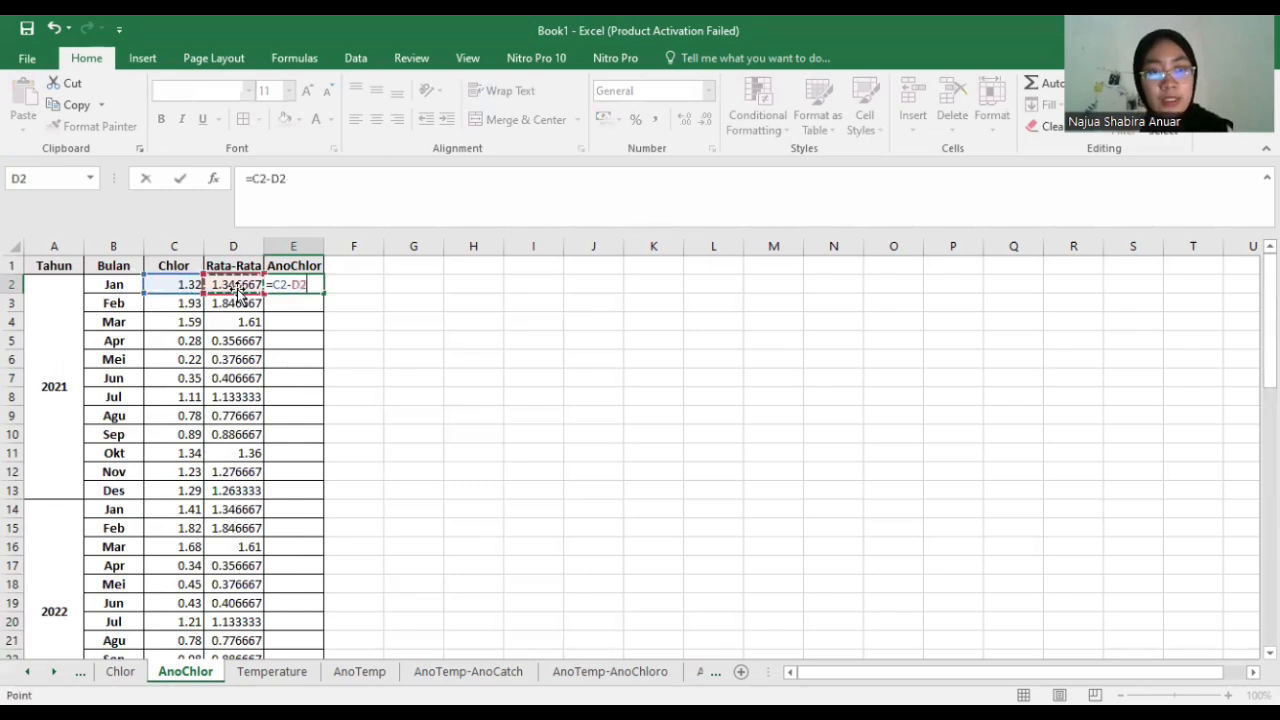
key(Return)
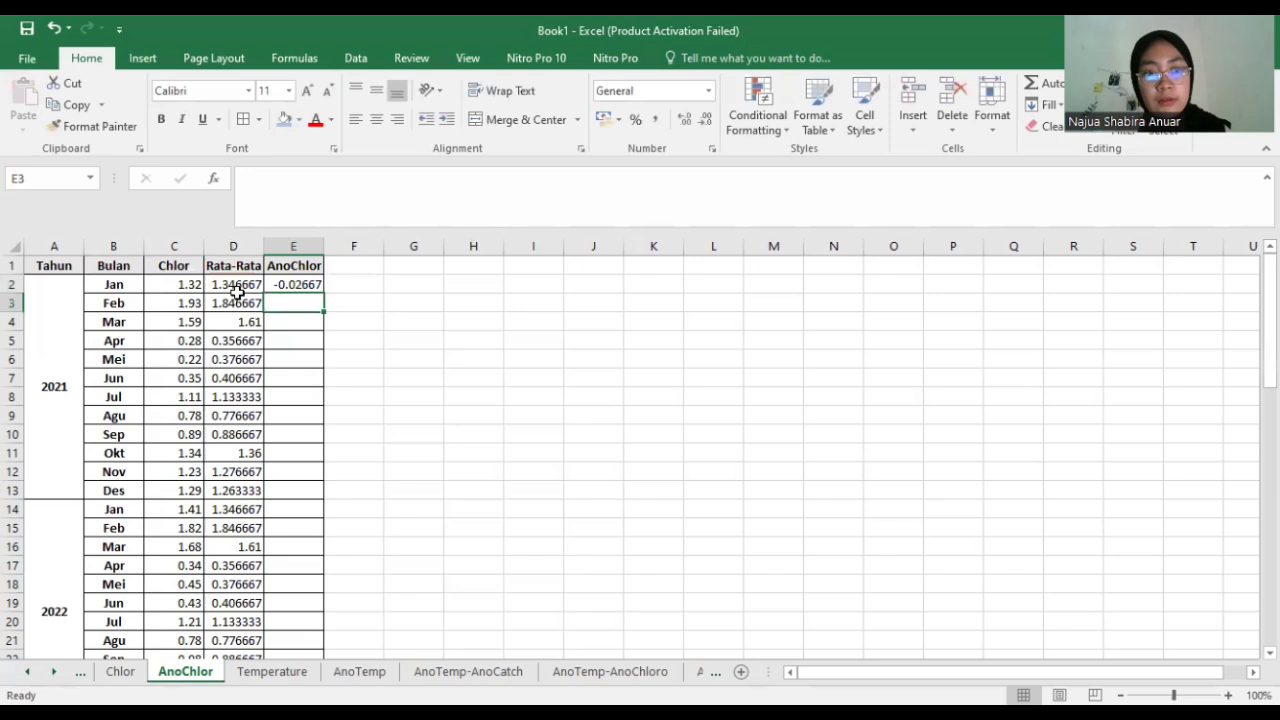
- Fill the anomaly formula from E2 down the AnoChlor column to December 2023 in E37
click(306, 281)
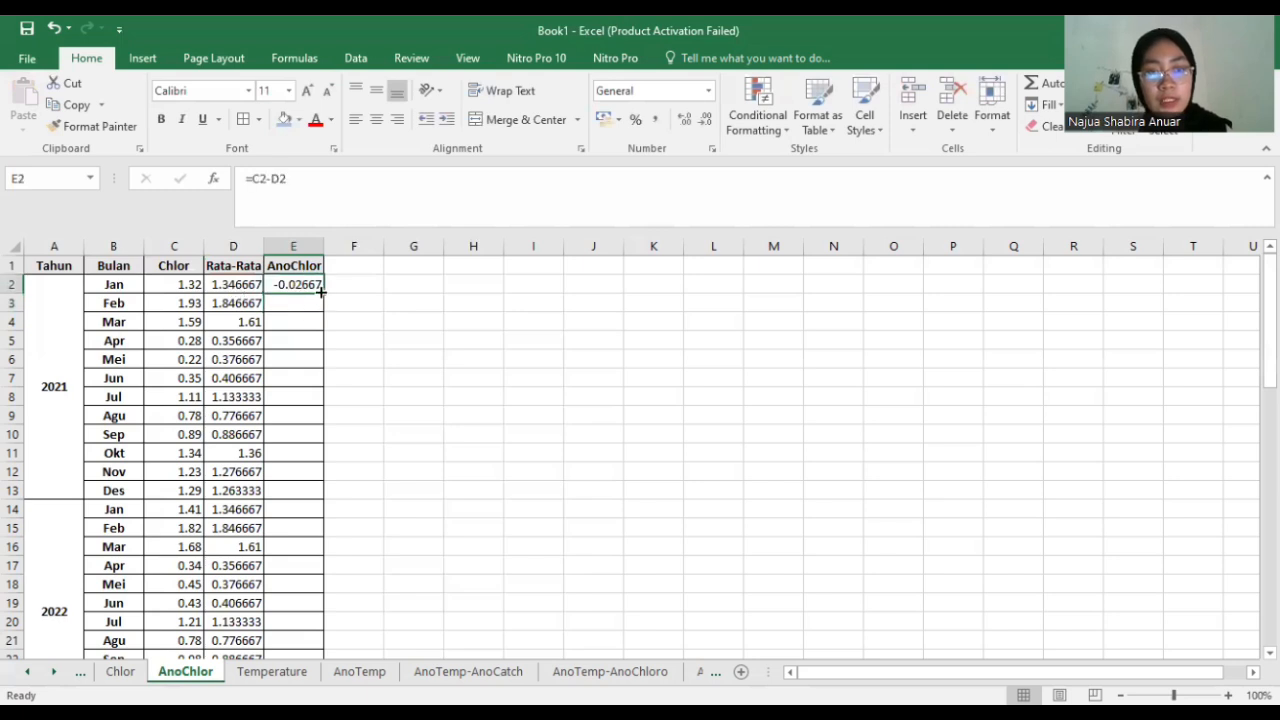
double_click(320, 290)
scroll(286, 460, down, 3)
scroll(285, 491, up, 3)
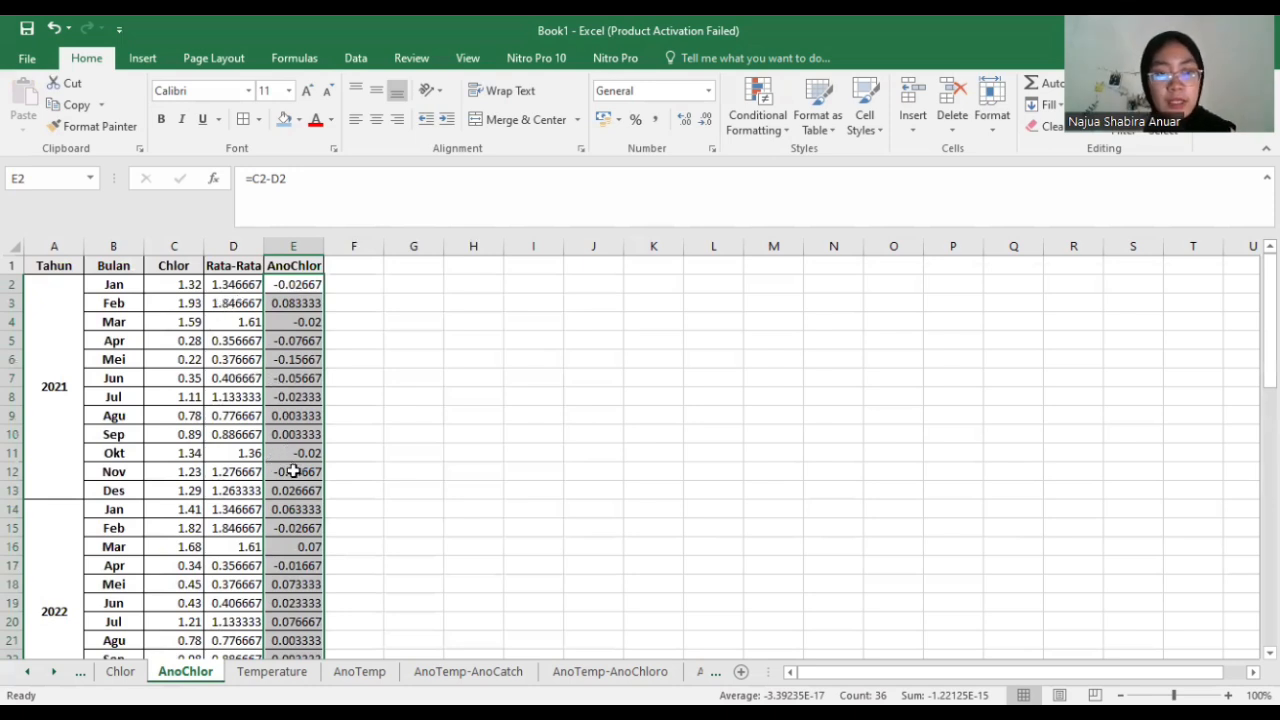
- Reduce the Rata-Rata and AnoChlor values in D2:E37 to three decimal places
drag(225, 285, 281, 410)
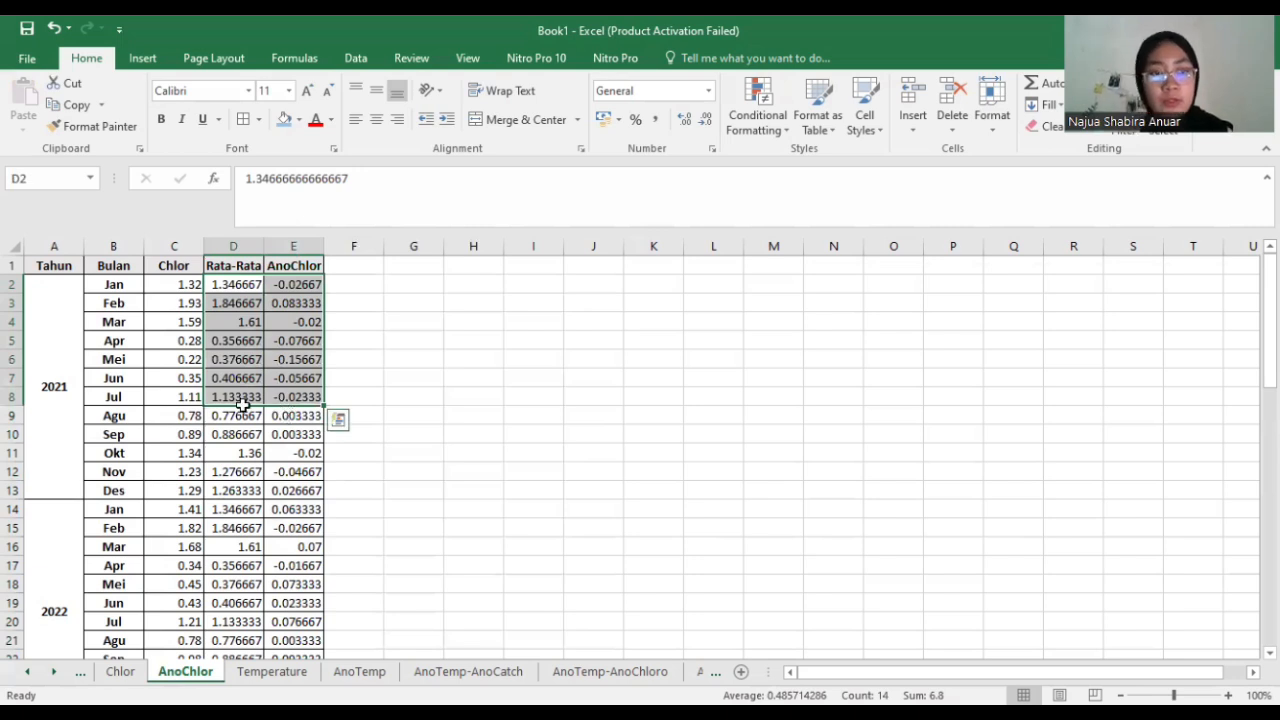
key(ctrl+shift+Down)
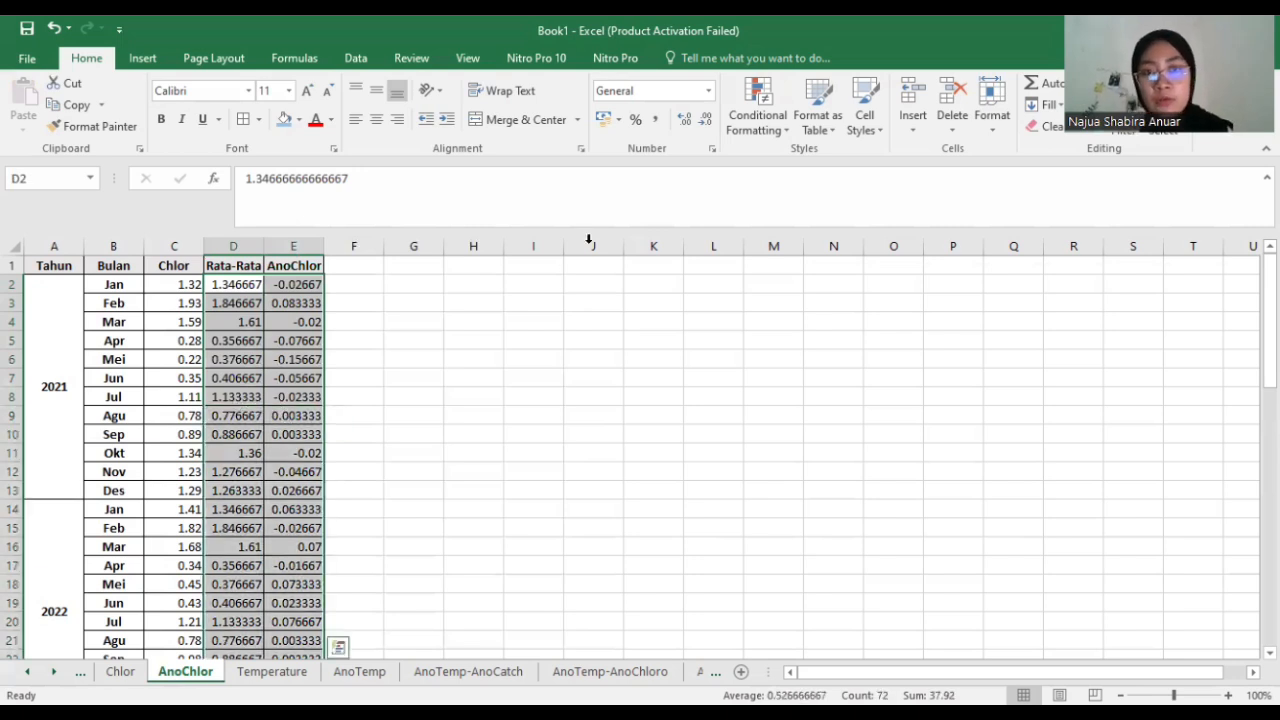
click(706, 119)
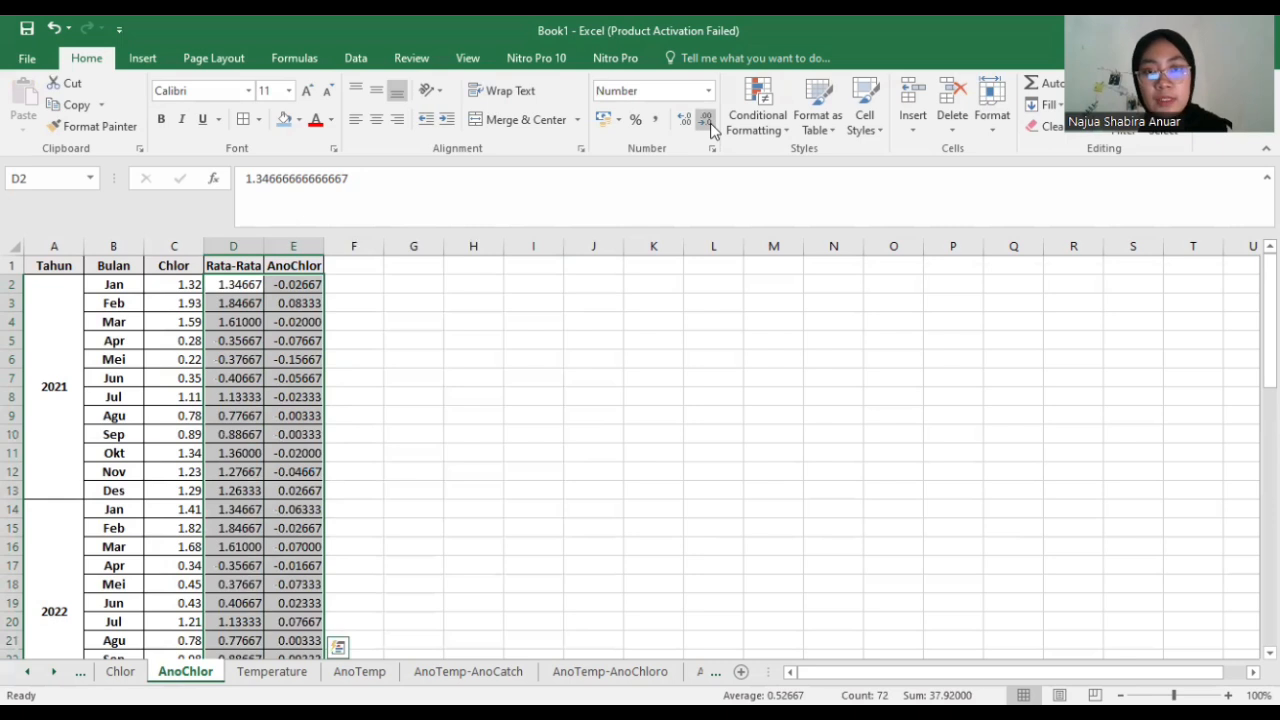
click(706, 119)
click(706, 119)
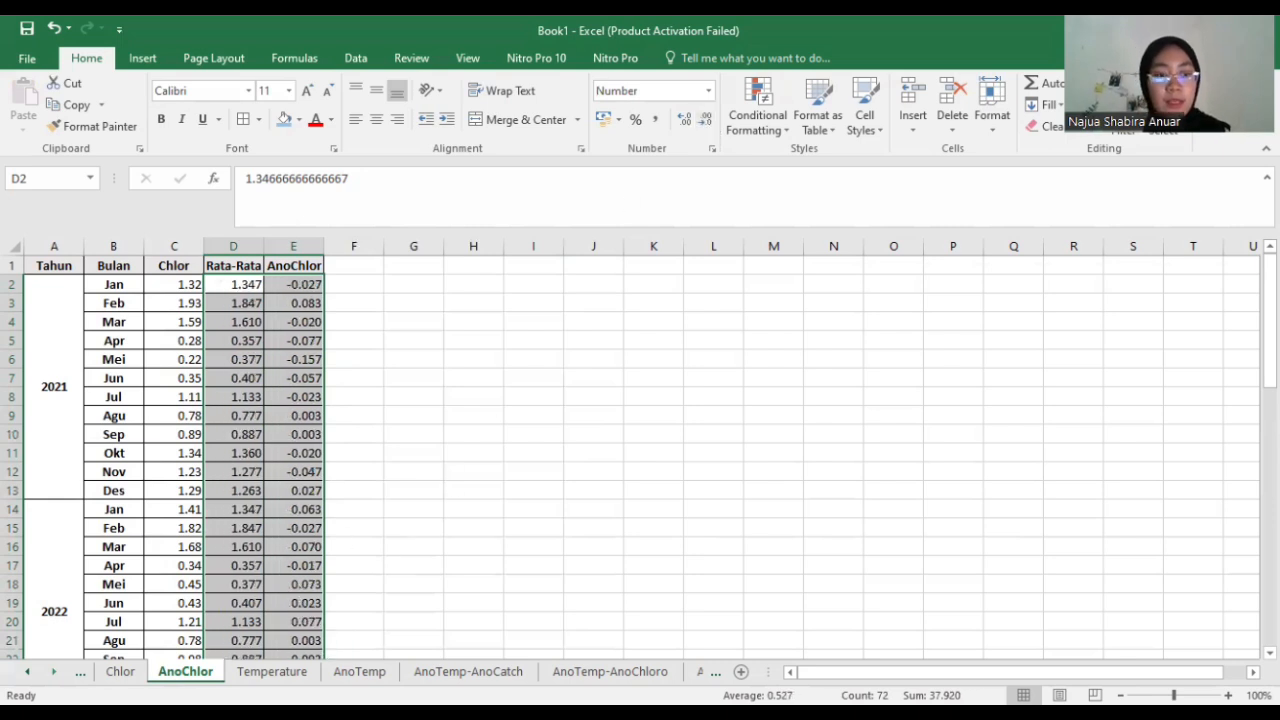
- Calculate the monthly averages in the Temperature sheet's Rata-Rata row with =AVERAGE(B3:B5) in B6, filled across to M6
click(54, 672)
click(218, 671)
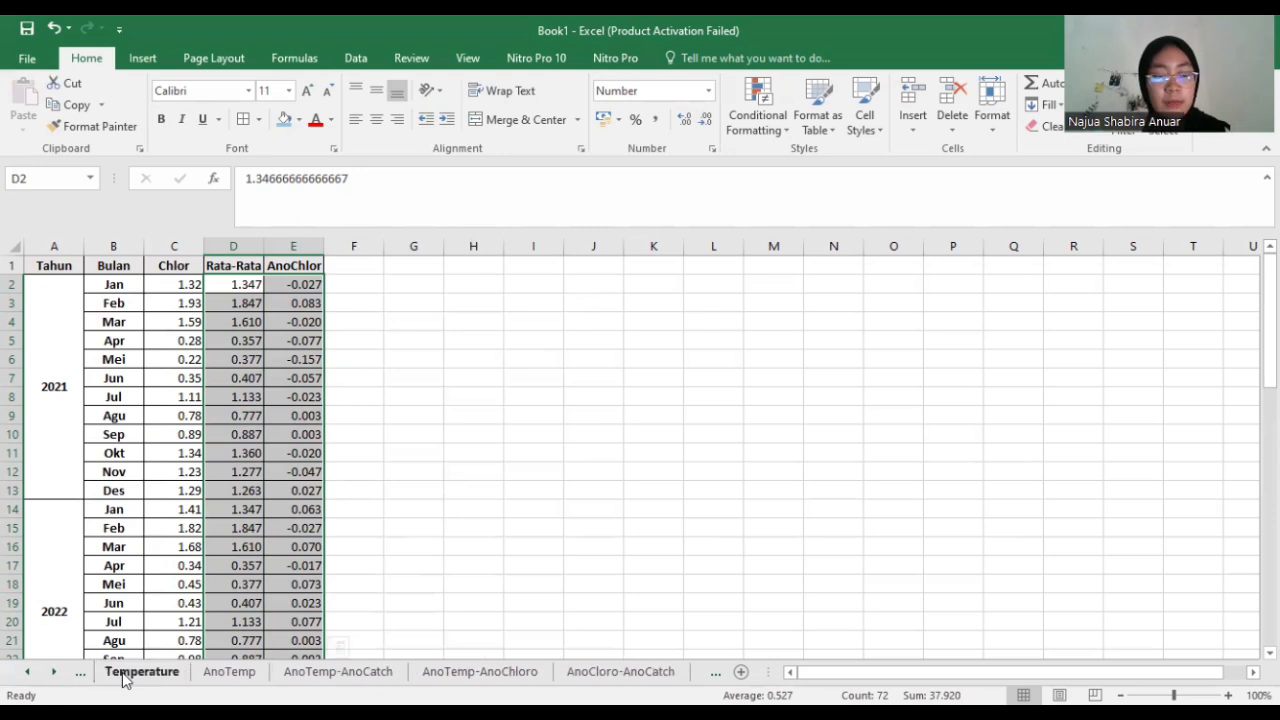
click(113, 359)
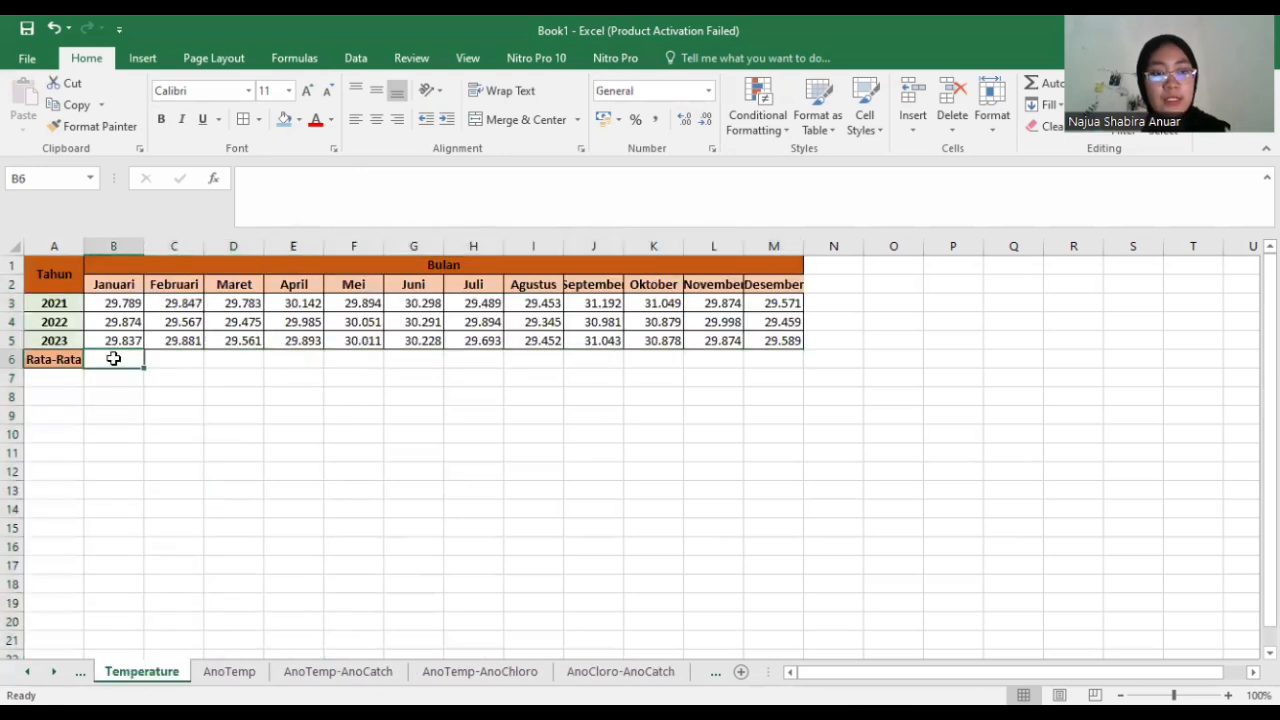
text(+)
key(BackSpace)
text(=ave)
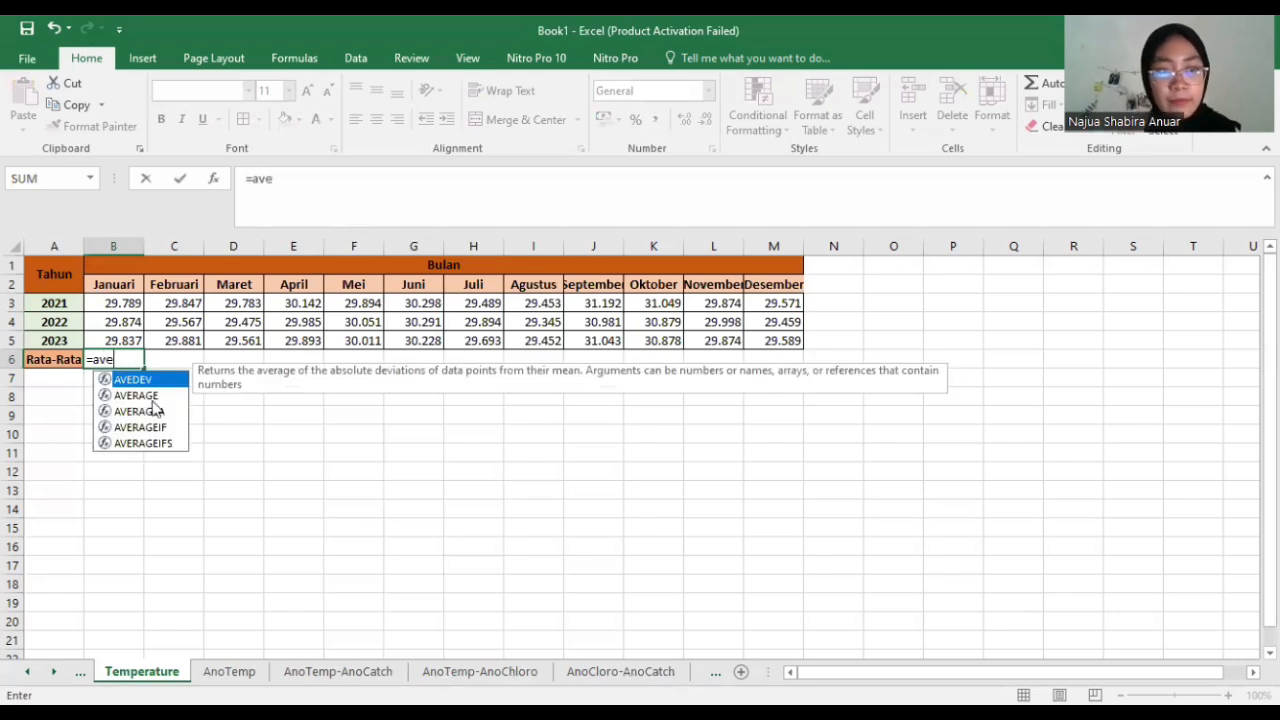
key(Down)
key(Tab)
click(110, 303)
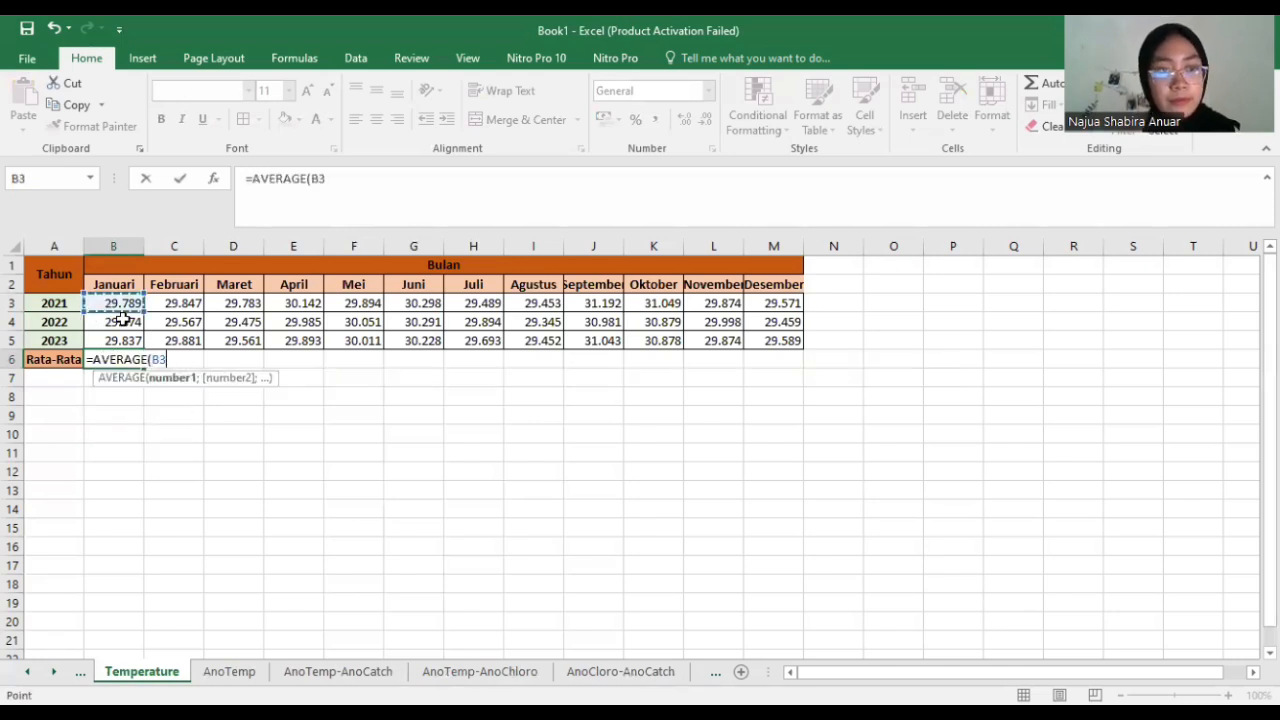
drag(110, 303, 122, 340)
text())
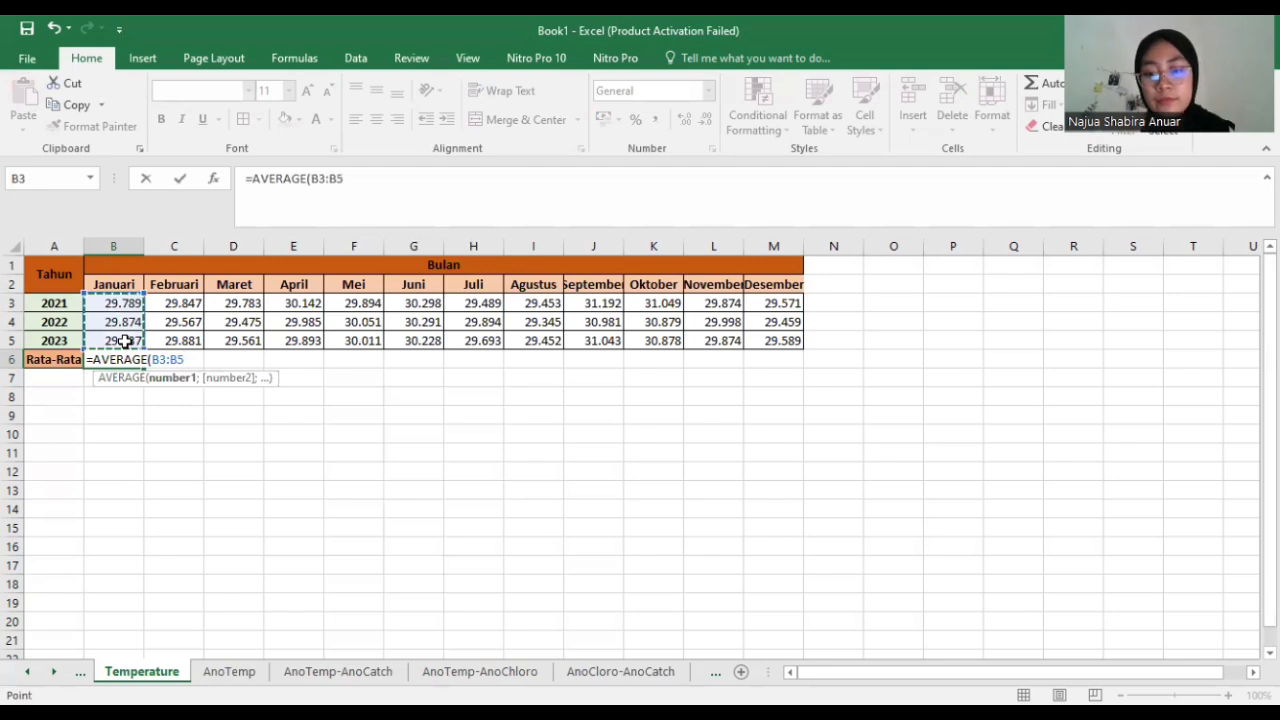
key(Return)
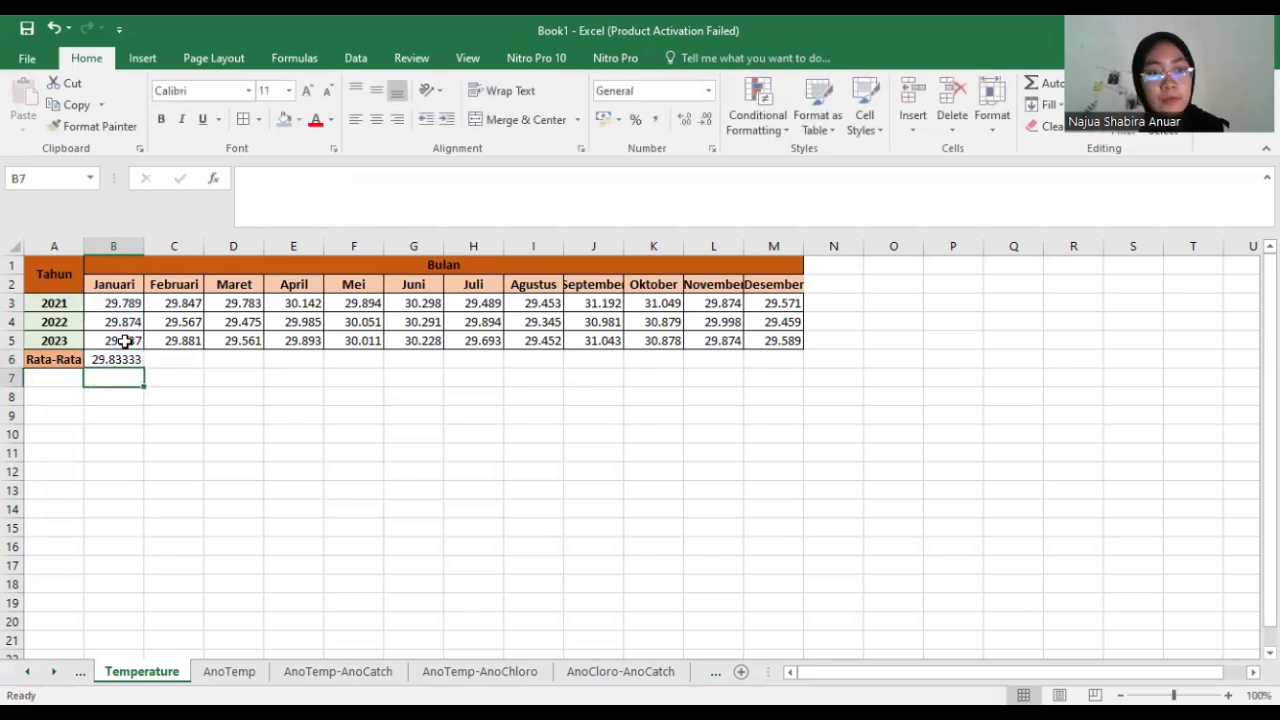
click(125, 360)
drag(145, 369, 785, 358)
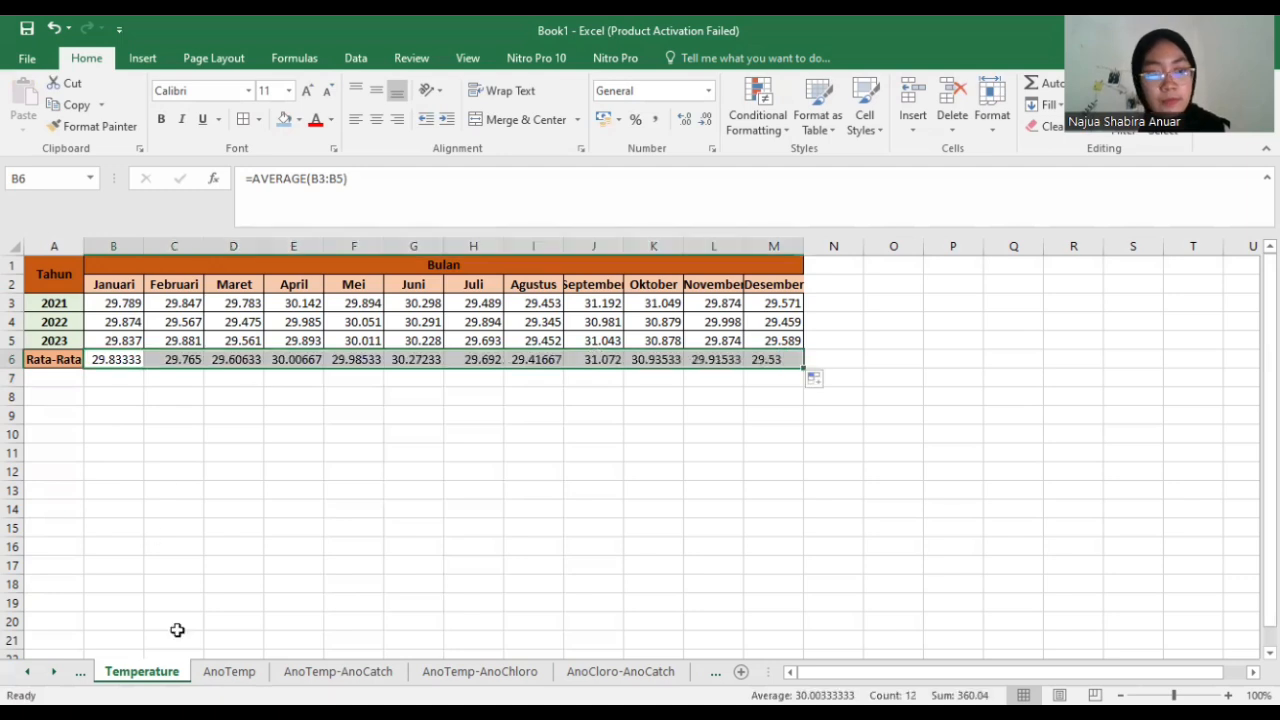
- Copy the 2021 monthly temperatures in B3:M3 of the Temperature sheet
click(57, 671)
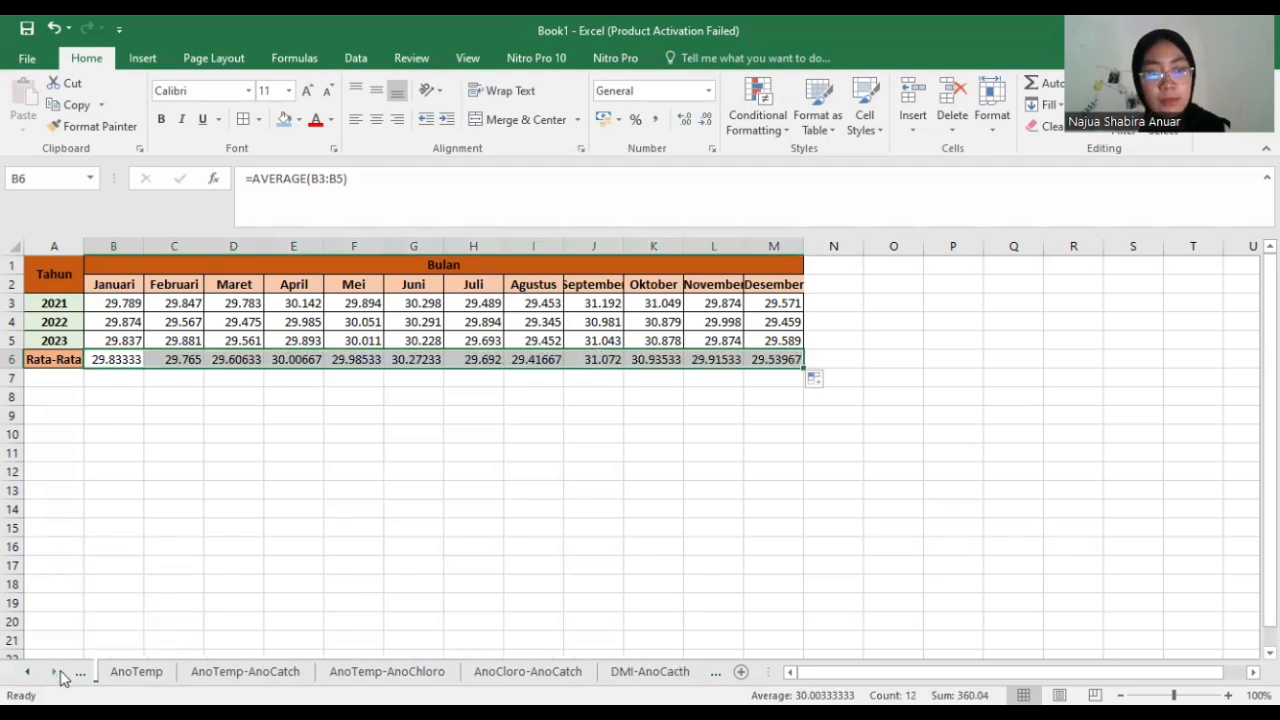
click(130, 672)
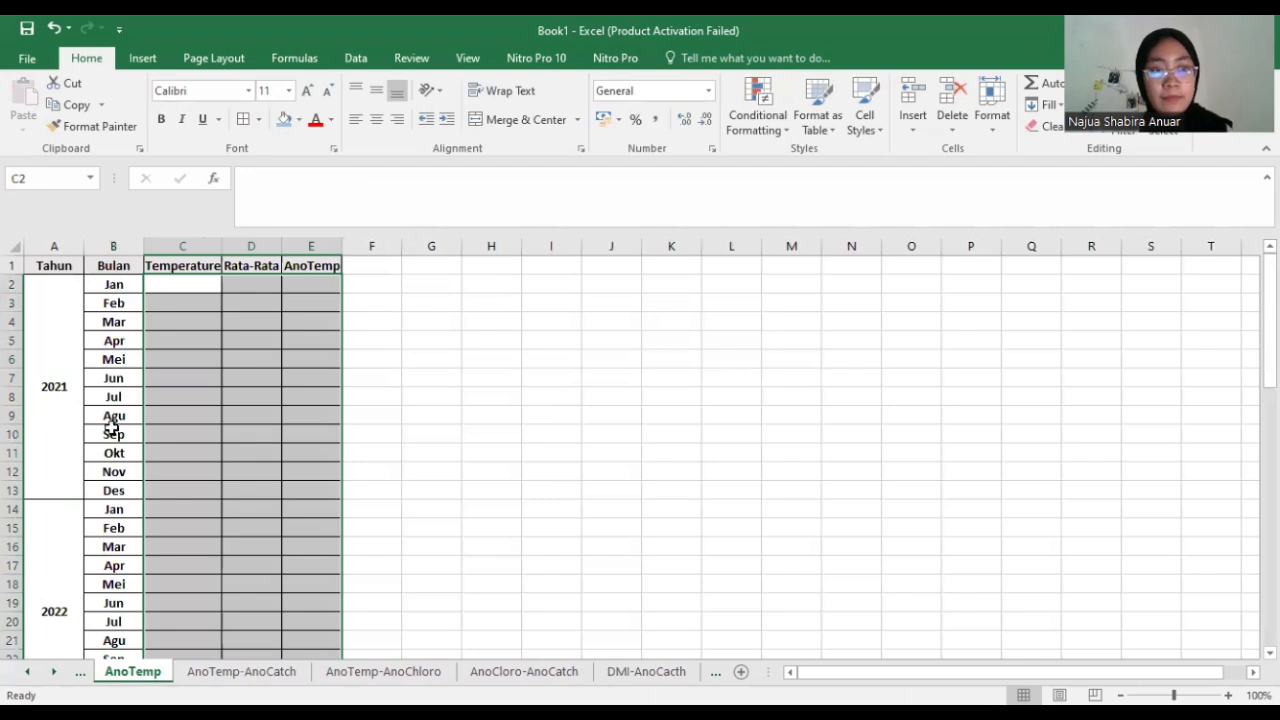
click(166, 281)
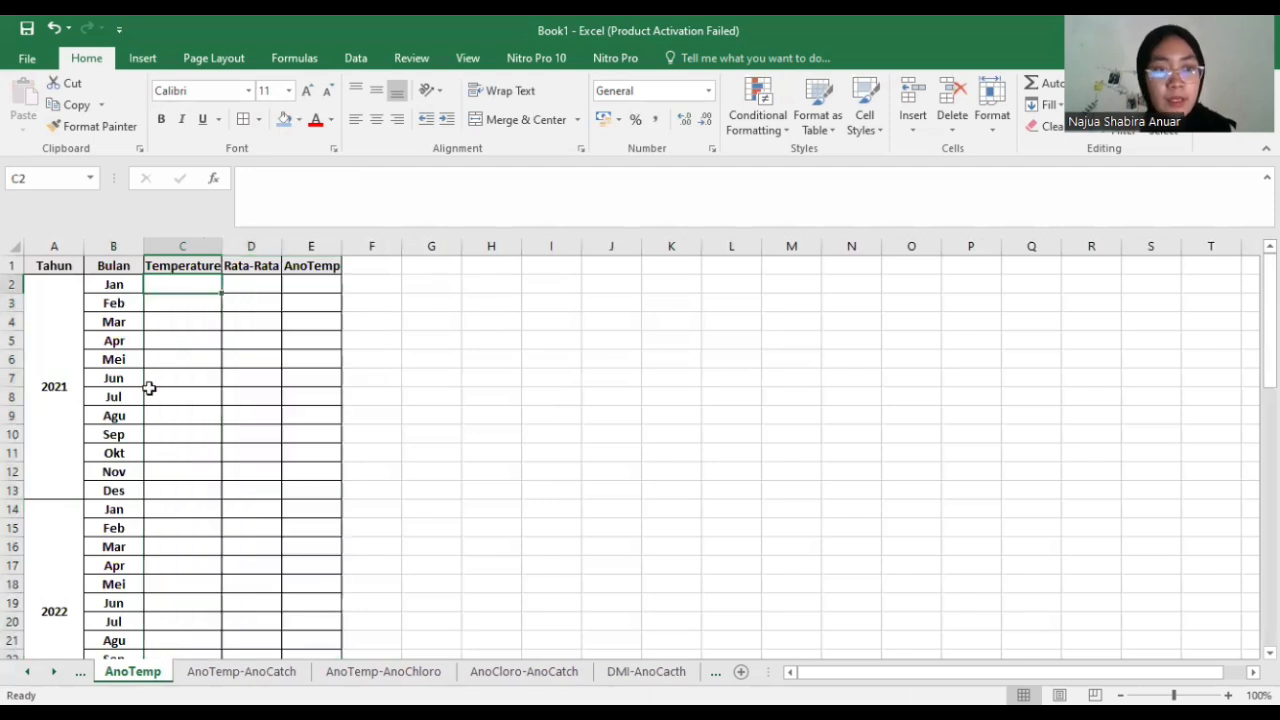
click(28, 672)
click(143, 667)
drag(106, 300, 760, 300)
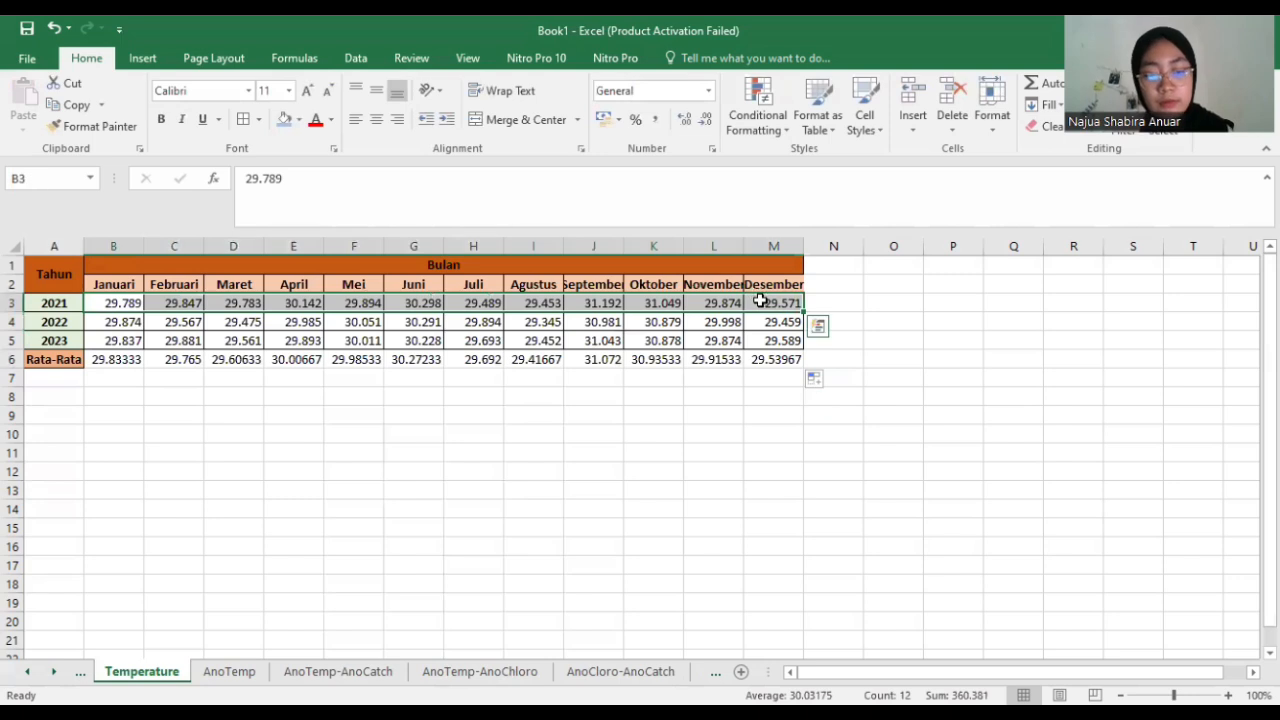
key(ctrl+c)
- Paste the copied 2021 temperatures as transposed values into the AnoTemp sheet's Temperature column, starting at C2
click(58, 672)
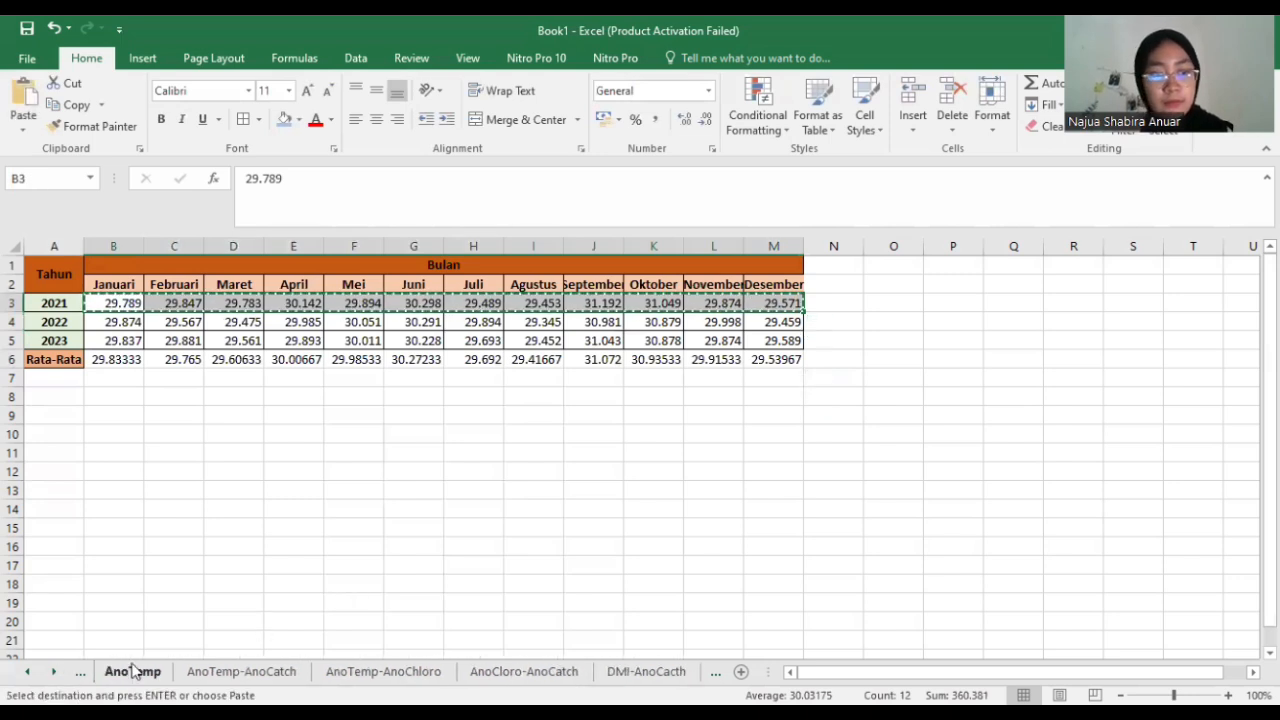
click(134, 671)
click(172, 280)
click(22, 128)
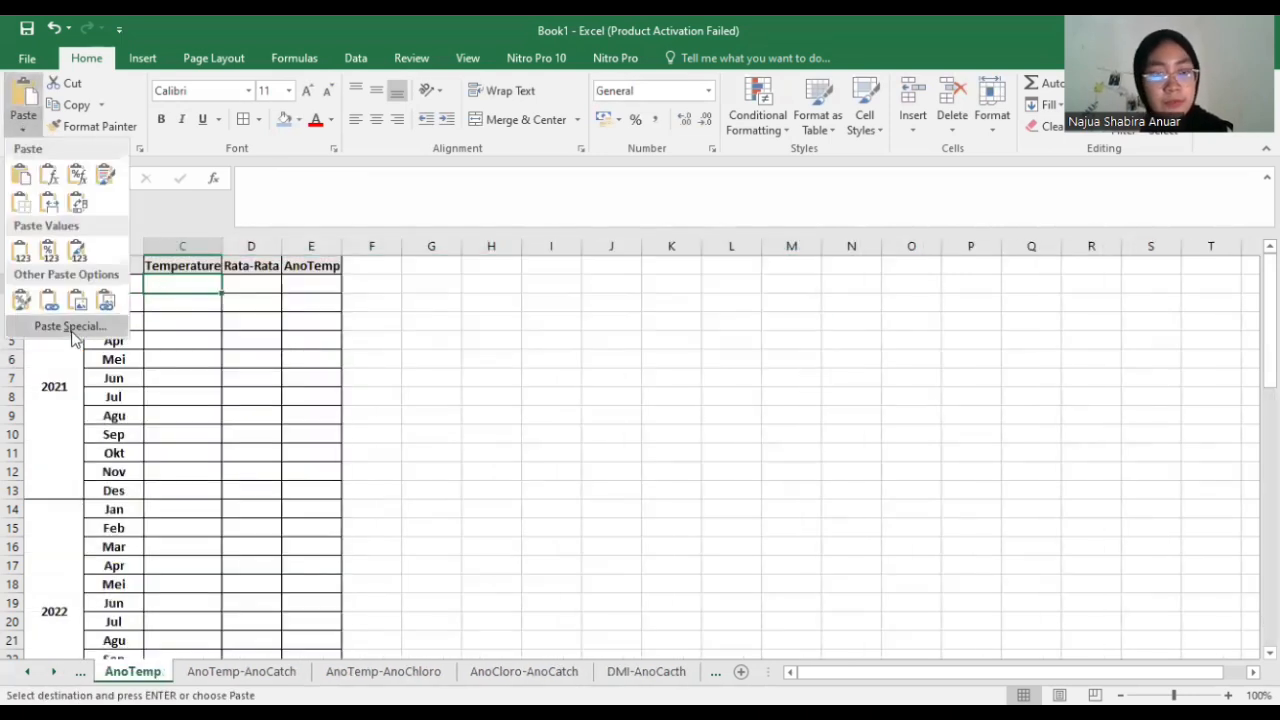
click(822, 425)
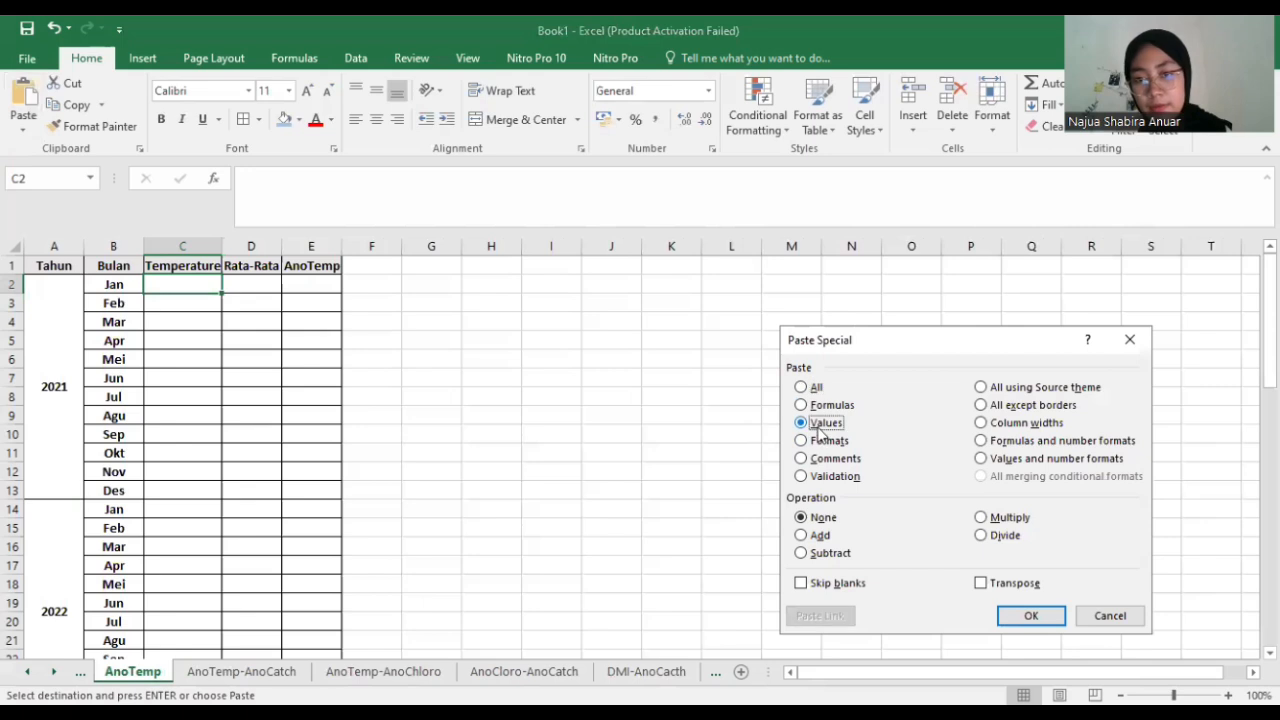
click(984, 584)
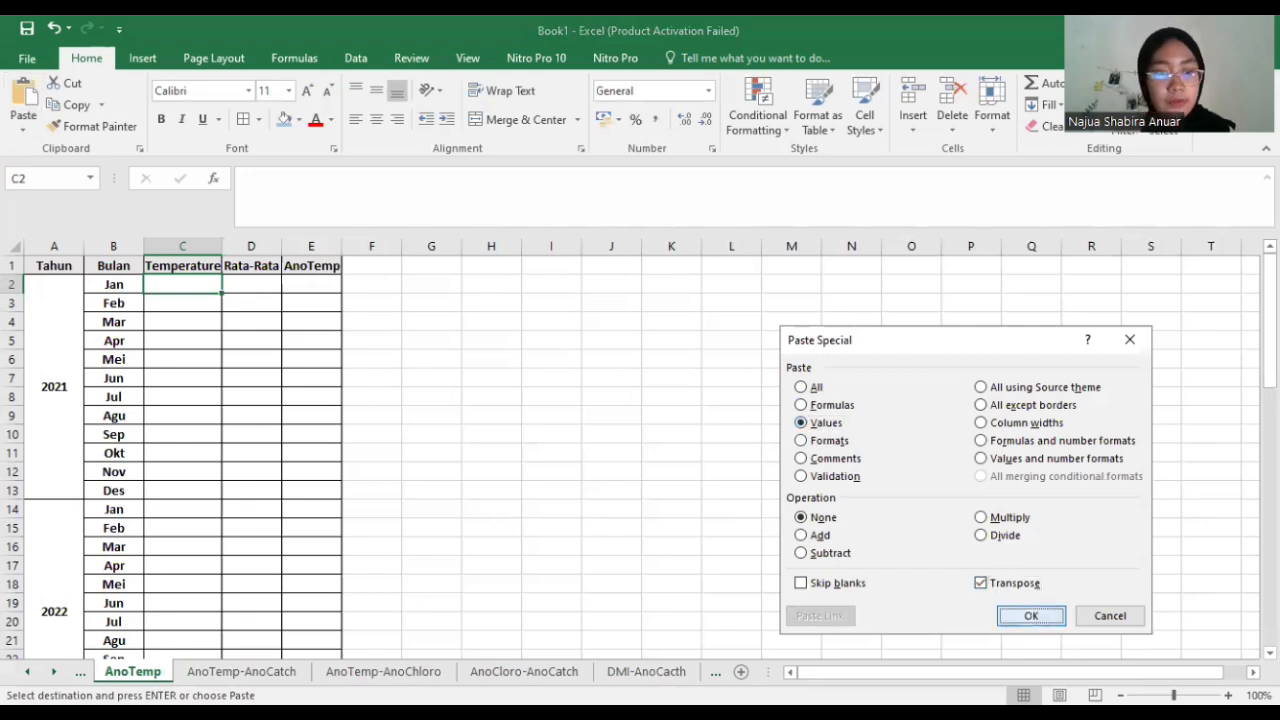
click(1031, 616)
- Copy the 2022 temperatures B4:M4 from the Temperature sheet into AnoTemp as transposed values starting at C14
click(30, 672)
click(141, 671)
drag(140, 322, 771, 323)
key(ctrl+c)
click(53, 671)
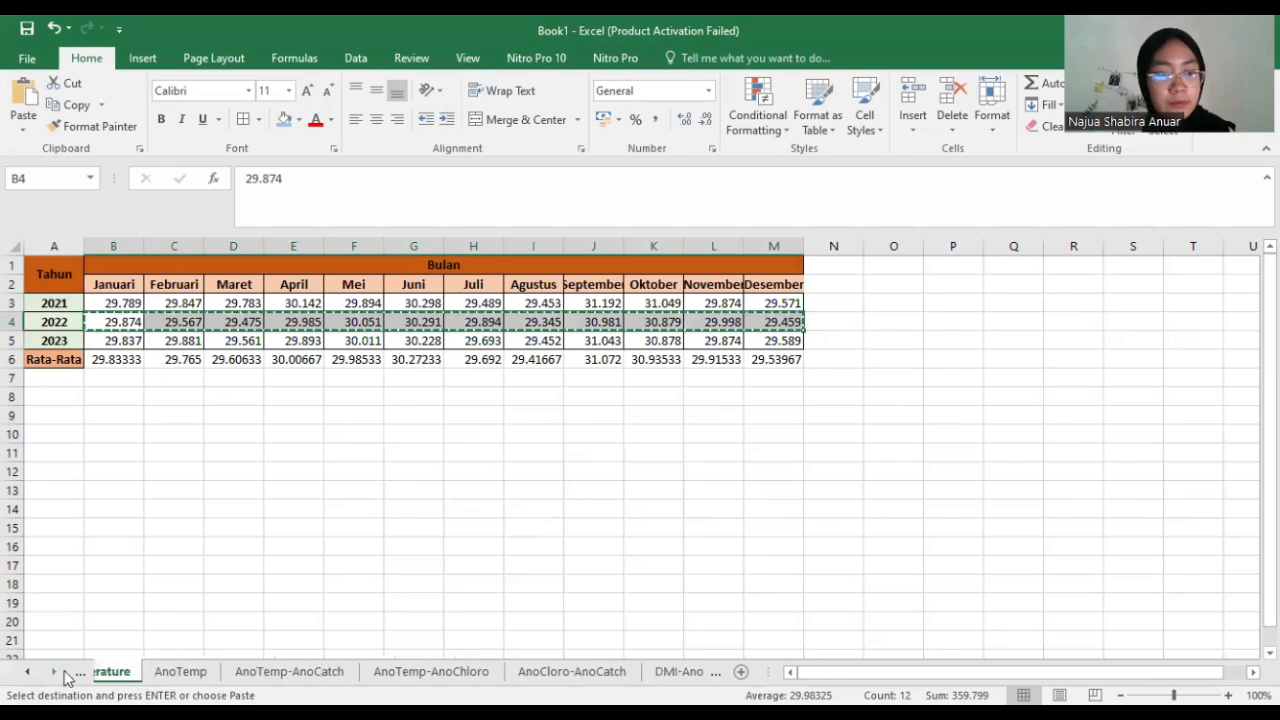
click(132, 671)
click(175, 510)
click(23, 128)
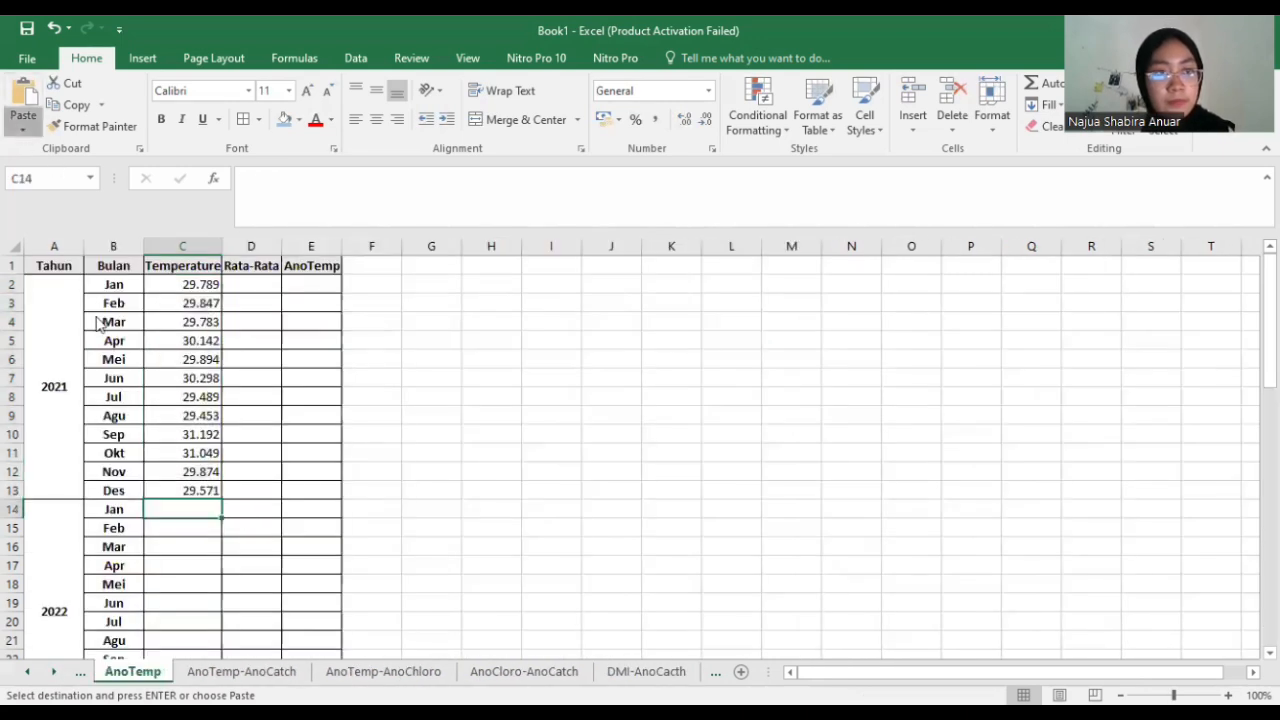
click(100, 326)
key(v)
click(981, 583)
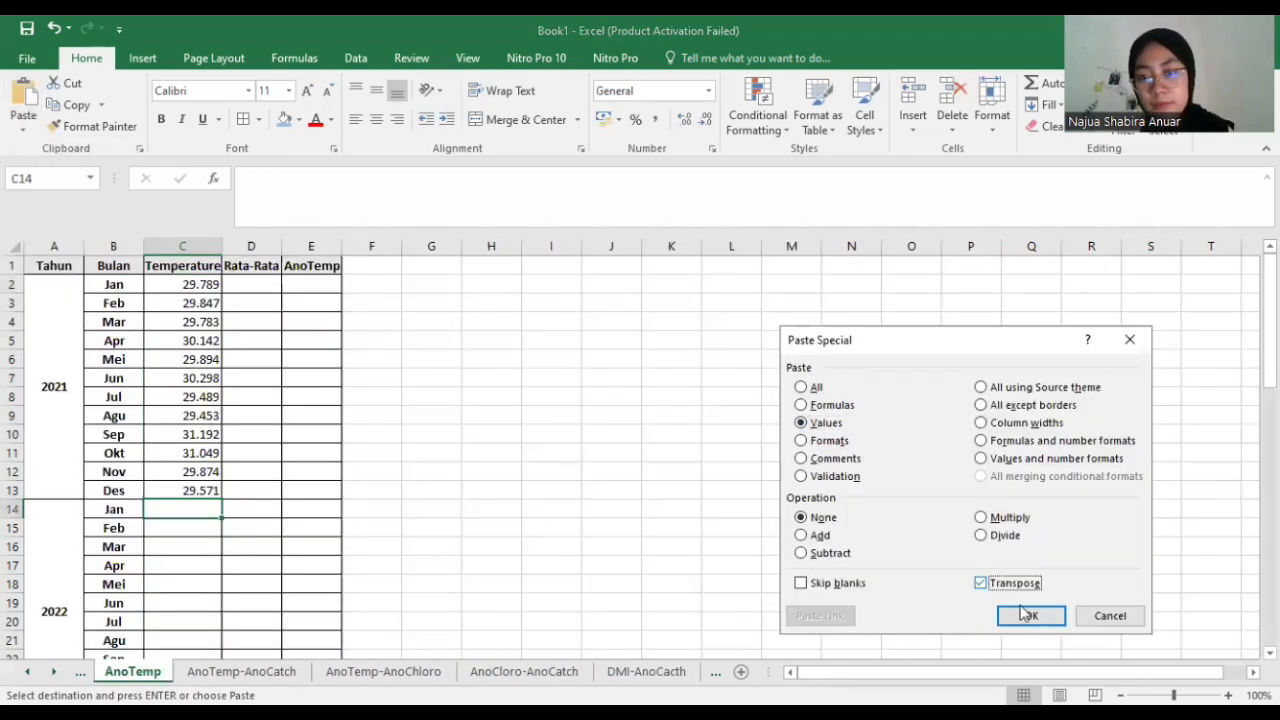
click(1030, 615)
- Copy the 2023 temperatures B5:M5 from the Temperature sheet into AnoTemp as transposed values starting at C26
click(182, 453)
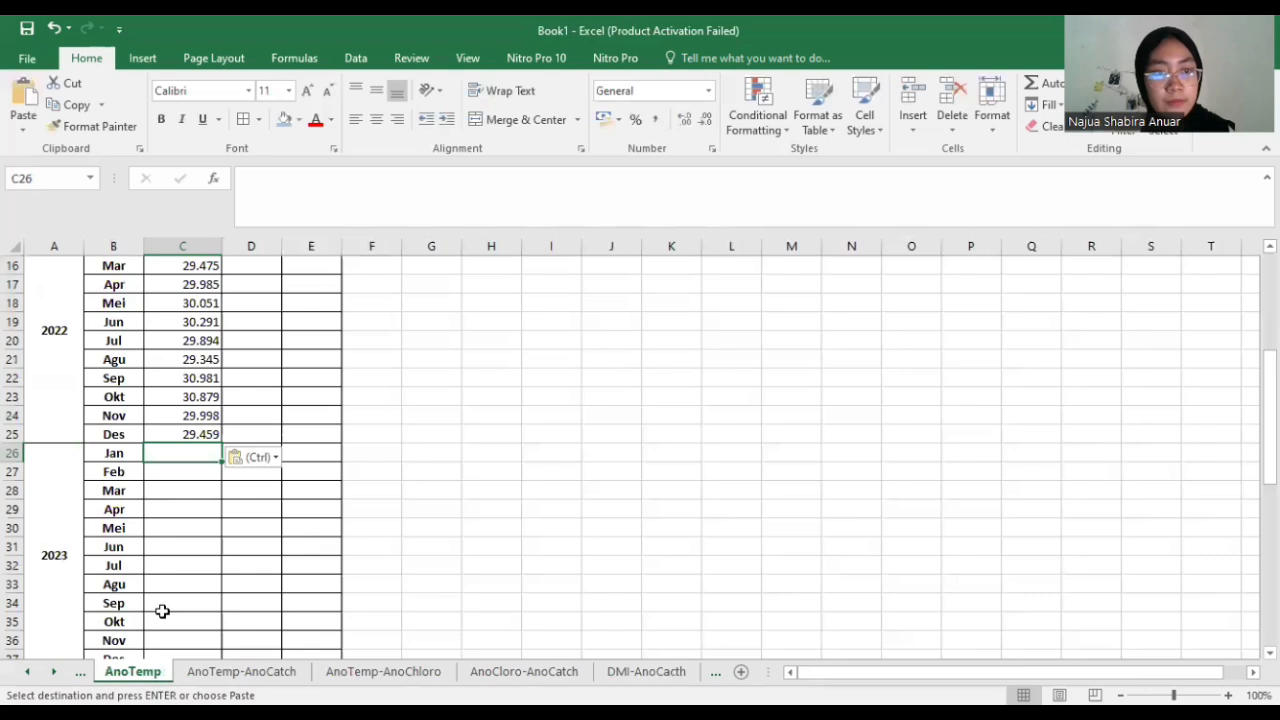
click(27, 671)
click(120, 671)
drag(90, 341, 775, 341)
key(ctrl+c)
click(53, 671)
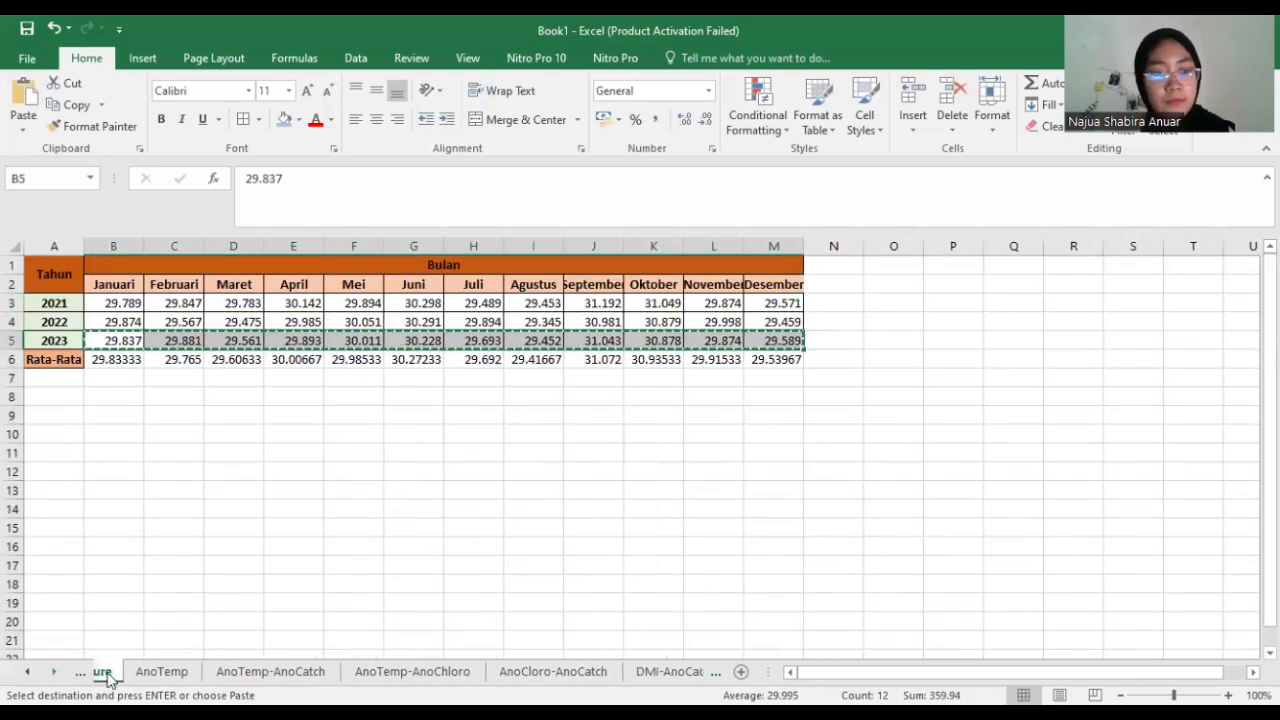
click(161, 671)
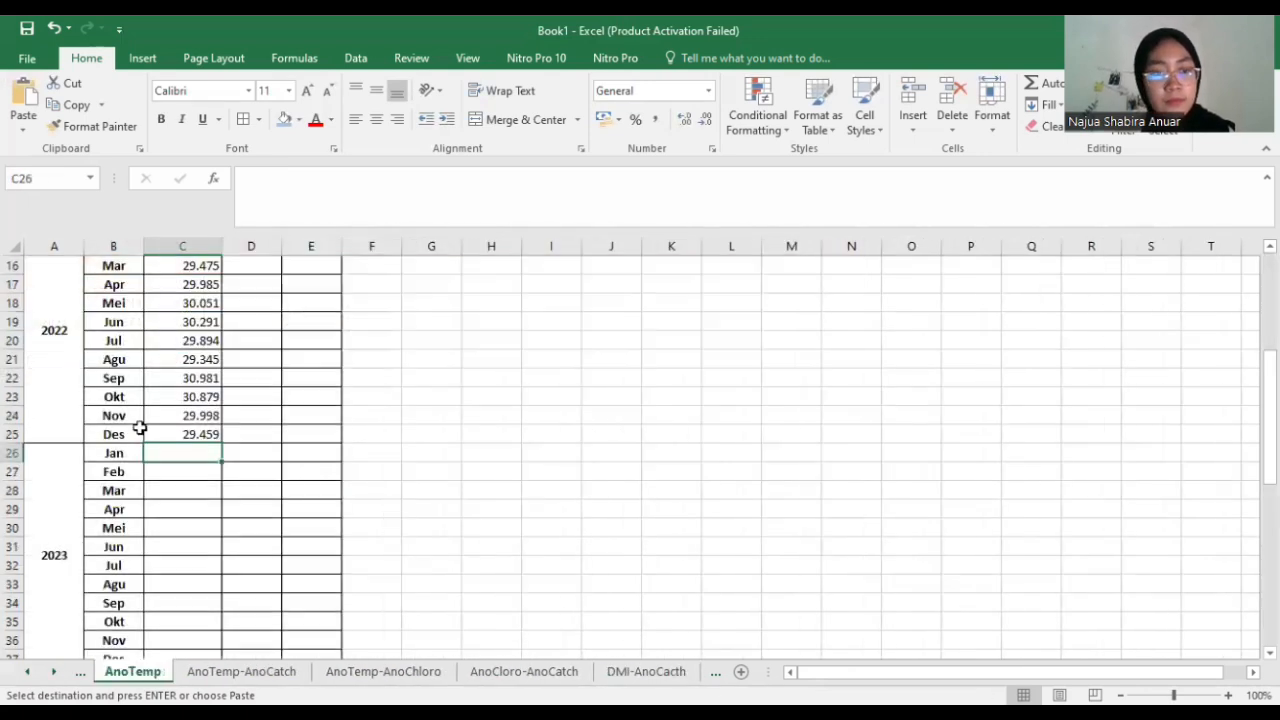
click(23, 128)
click(72, 326)
click(827, 424)
click(1016, 586)
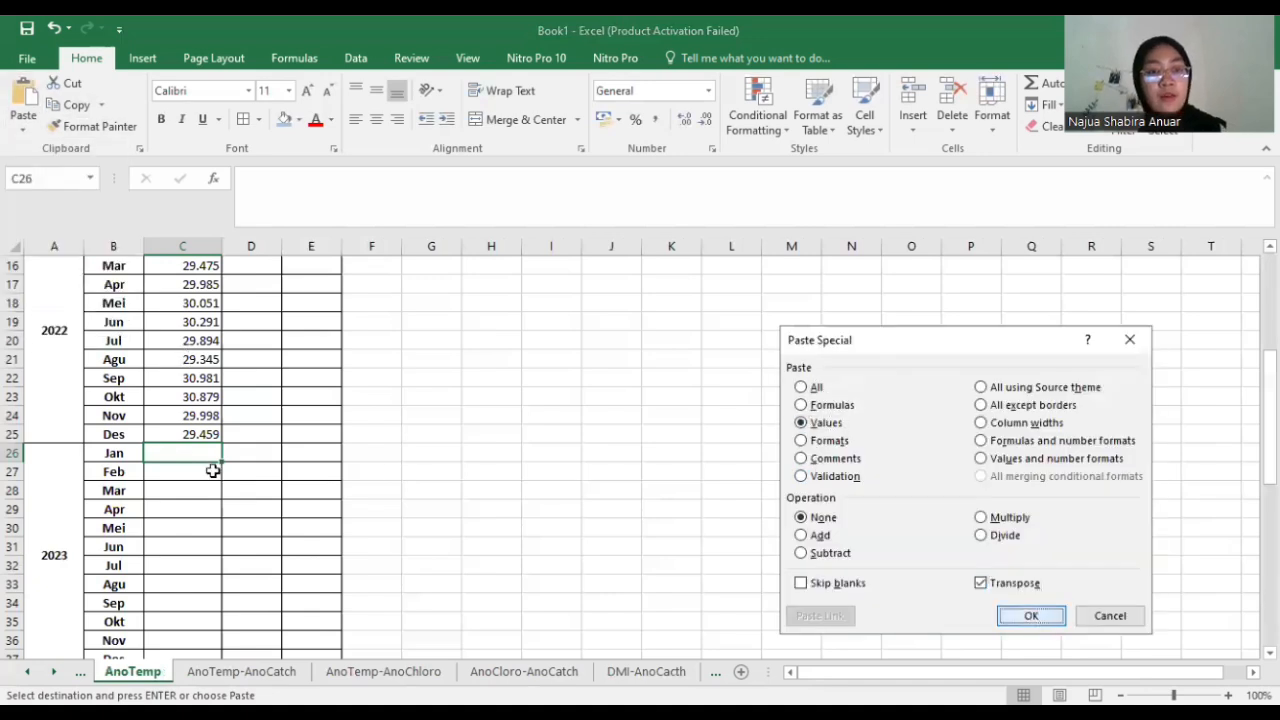
key(Return)
- Copy the Temperature sheet's monthly averages B6:M6 into AnoTemp's Rata-Rata column as transposed values starting at D2
click(27, 671)
click(138, 671)
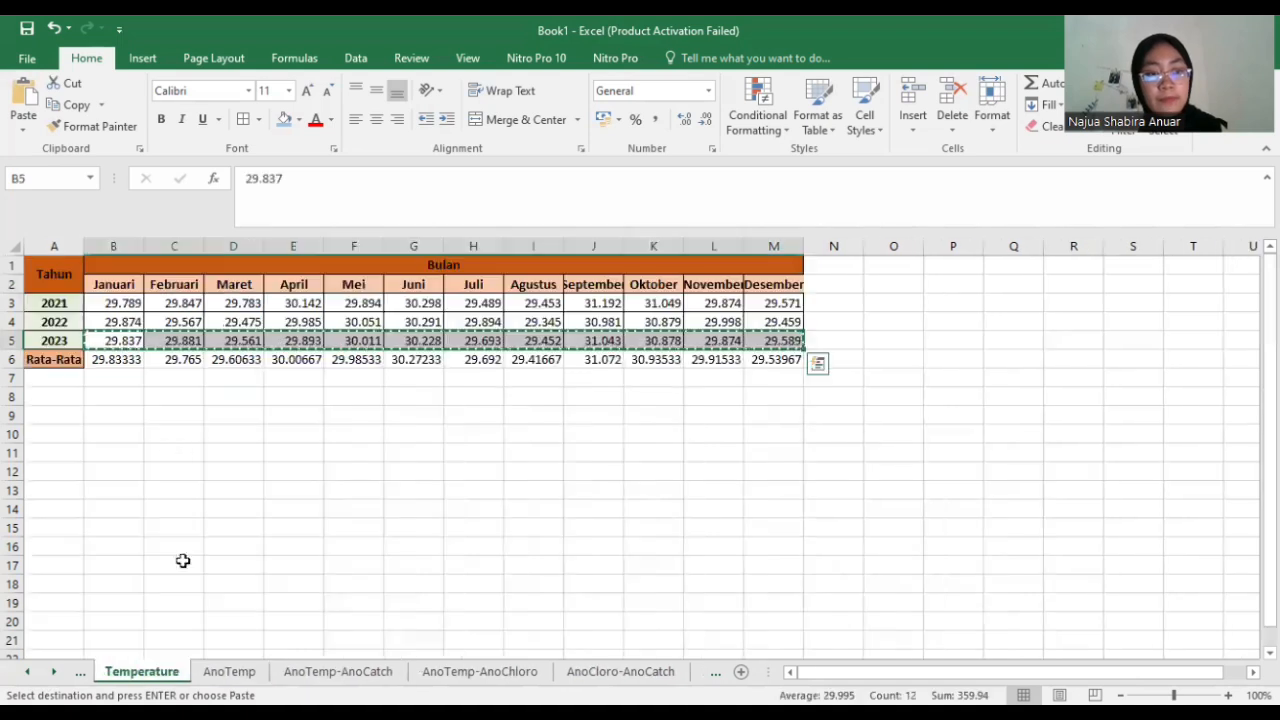
drag(114, 360, 762, 356)
click(53, 671)
click(134, 671)
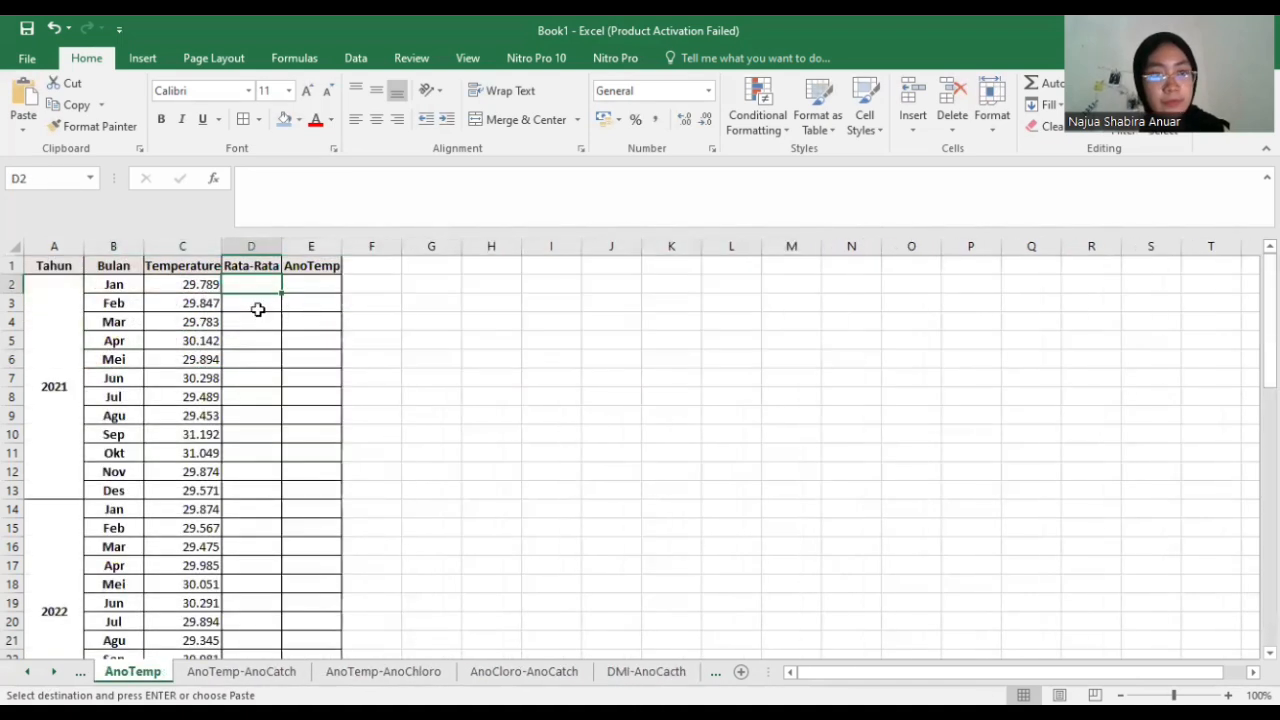
right_click(246, 285)
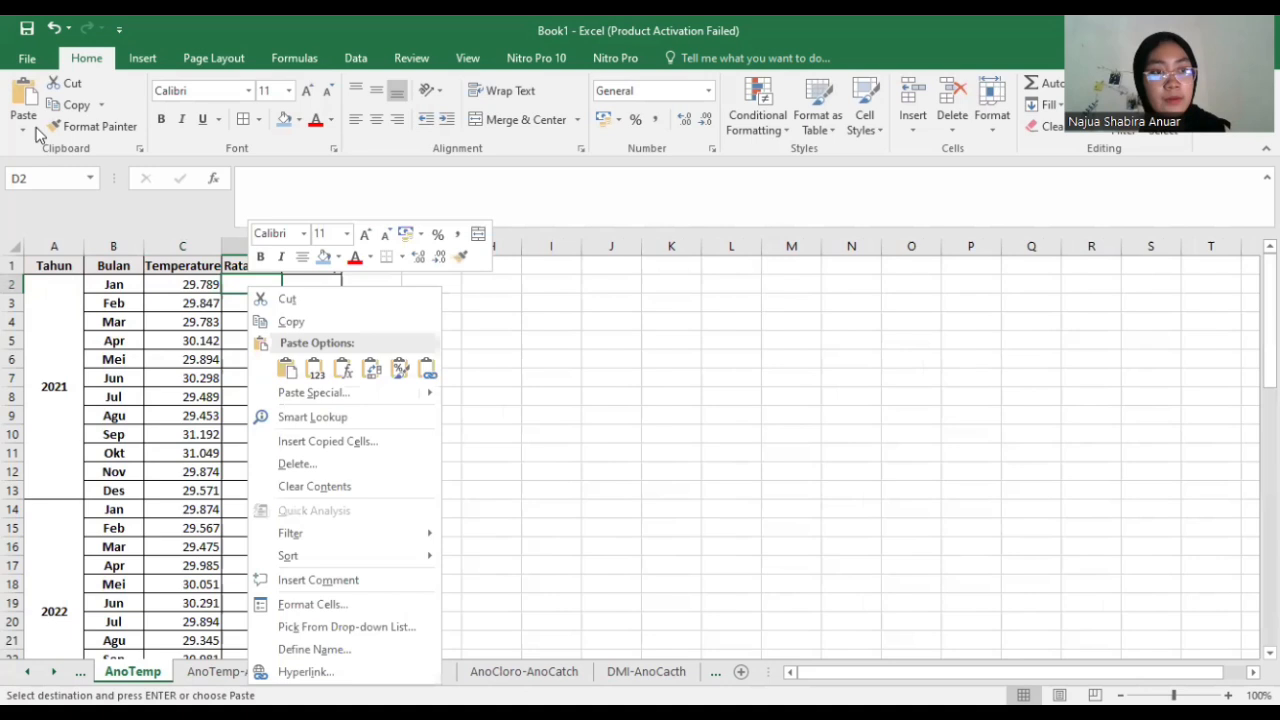
click(313, 393)
click(198, 321)
click(409, 482)
click(411, 514)
- Repeat the monthly averages D2:D13 for 2022 and 2023 by copying them to D14 and D26
key(ctrl+c)
click(258, 511)
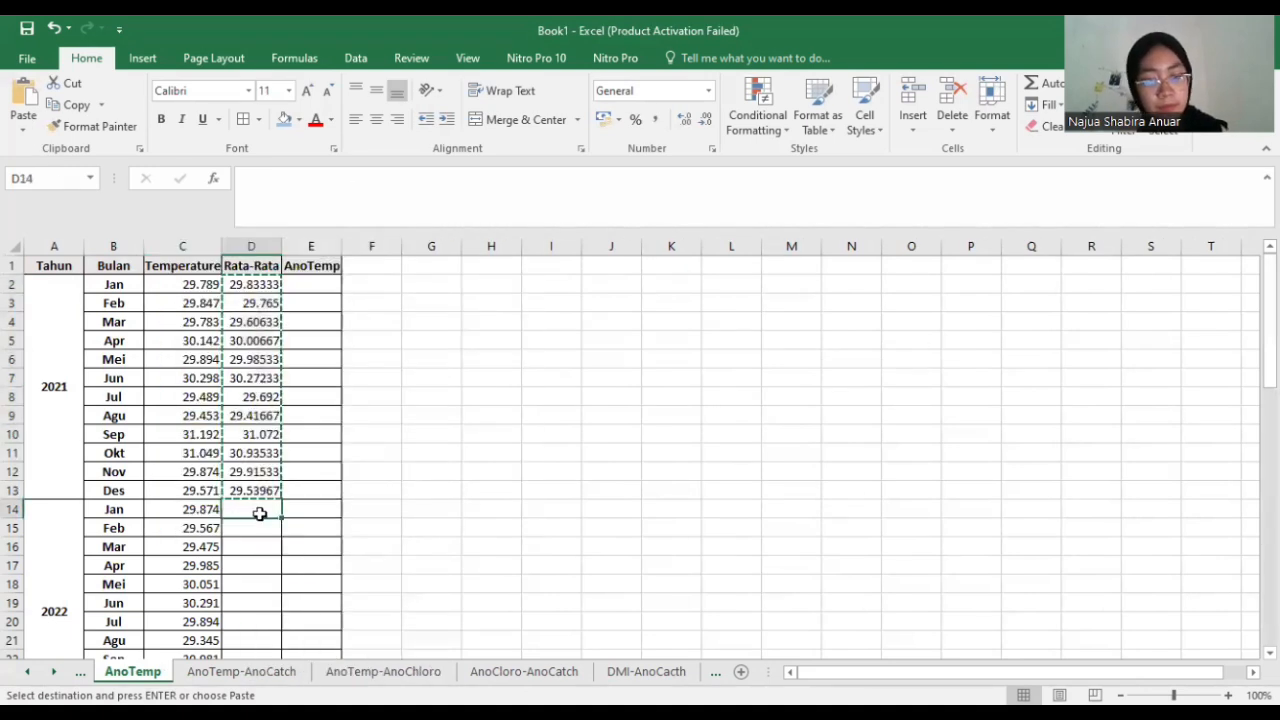
key(ctrl+v)
scroll(267, 510, down, 3)
scroll(267, 510, down, 3)
click(250, 400)
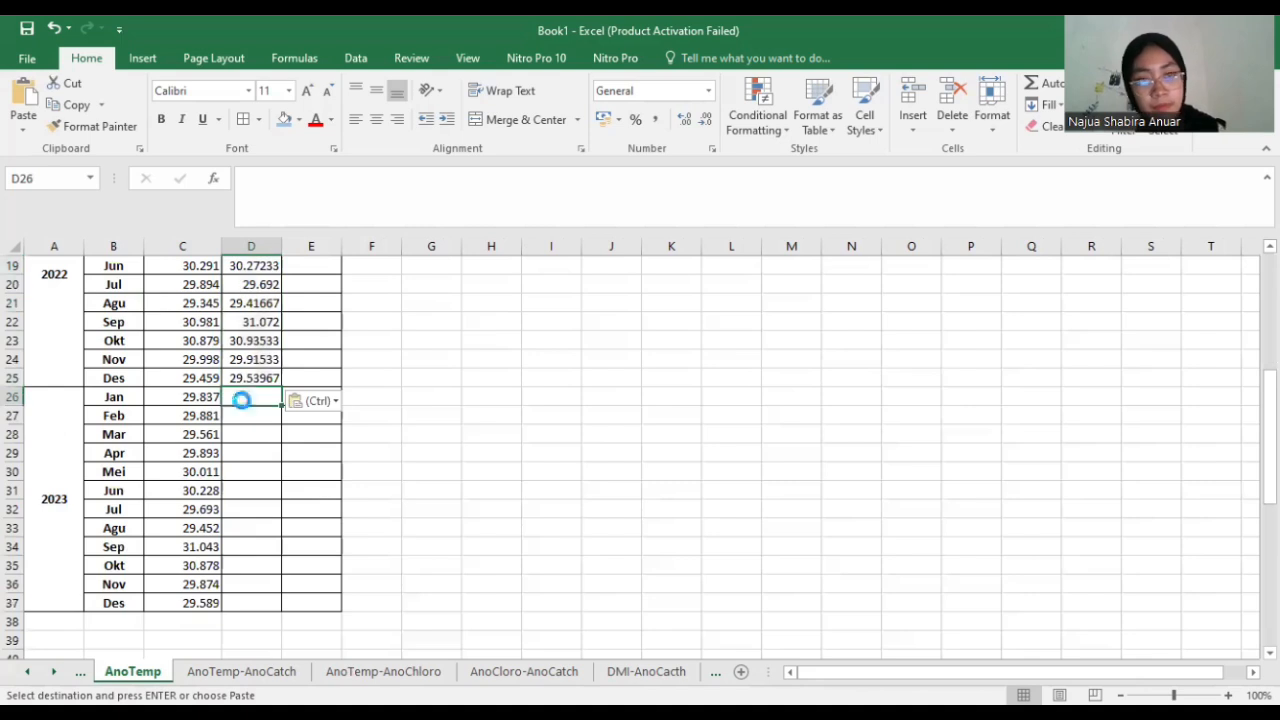
key(ctrl+v)
- Calculate the January 2021 temperature anomaly in E2 with =C2-D2 and fill it down the AnoTemp column to E37
scroll(257, 406, up, 6)
click(306, 284)
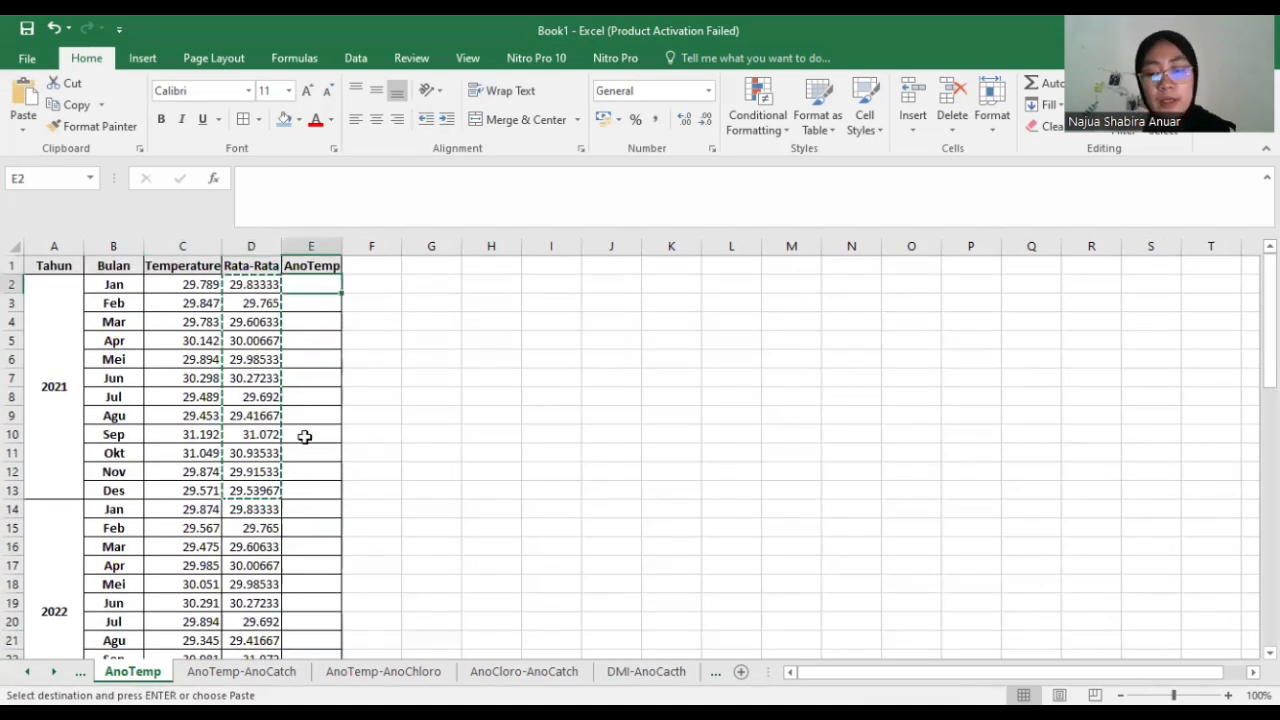
text(=)
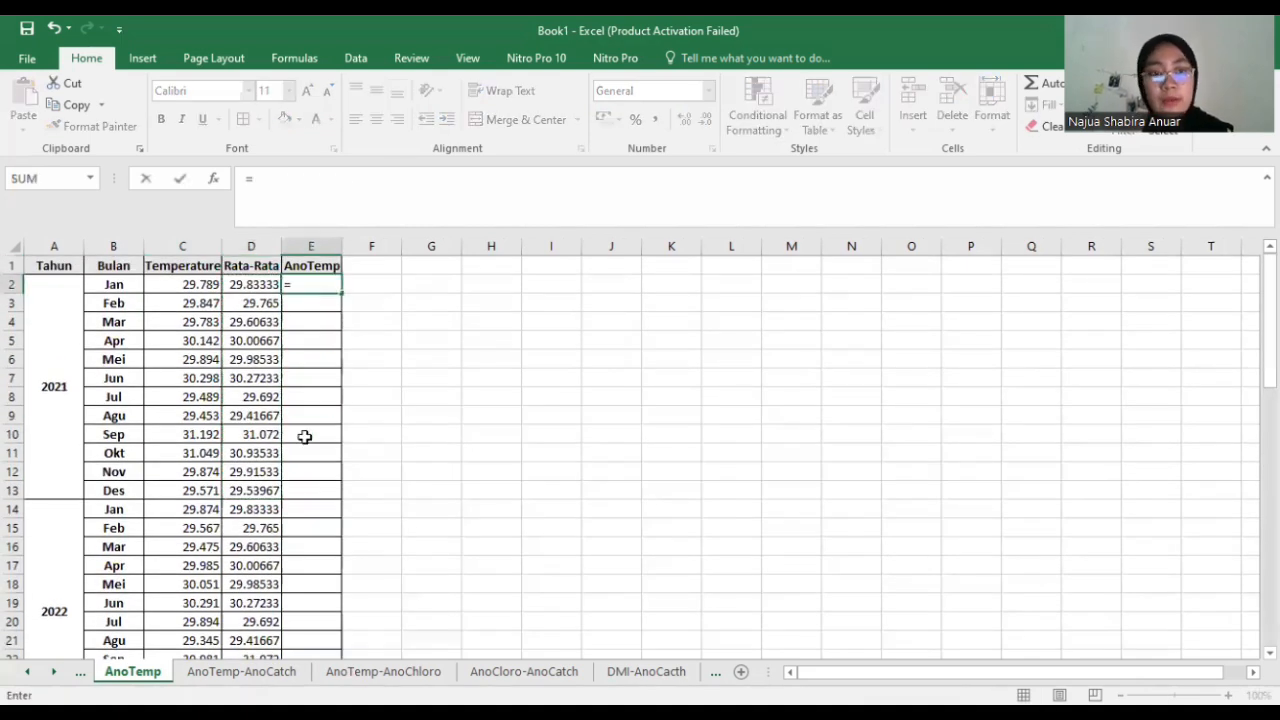
click(186, 286)
text(-)
click(252, 288)
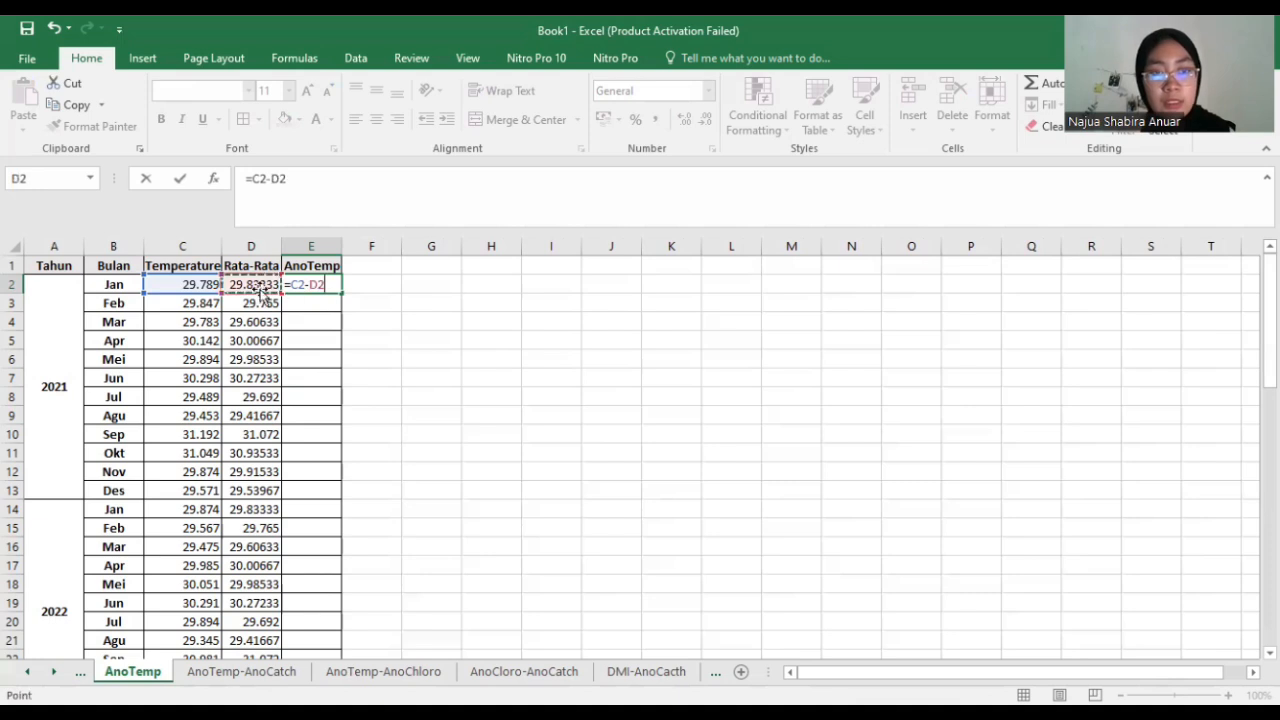
key(Return)
click(313, 288)
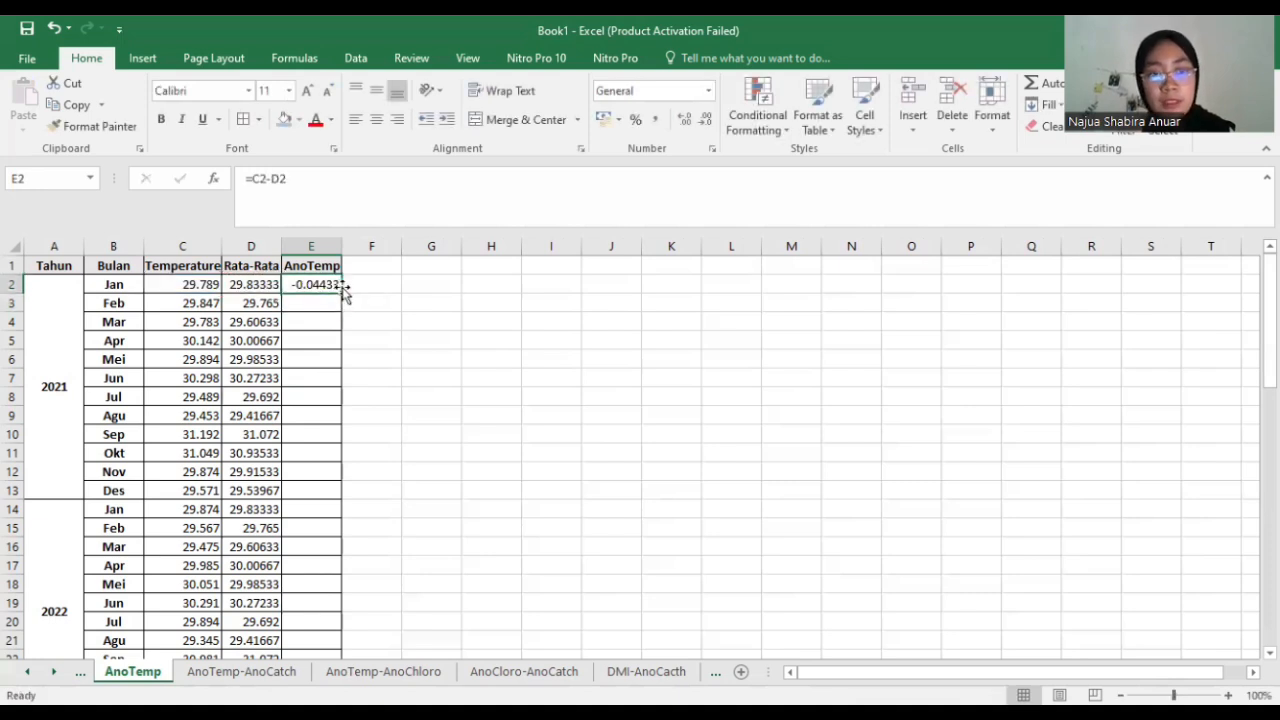
double_click(341, 294)
- Reduce the Rata-Rata and AnoTemp values in D2:E37 to two decimal places
drag(250, 288, 313, 574)
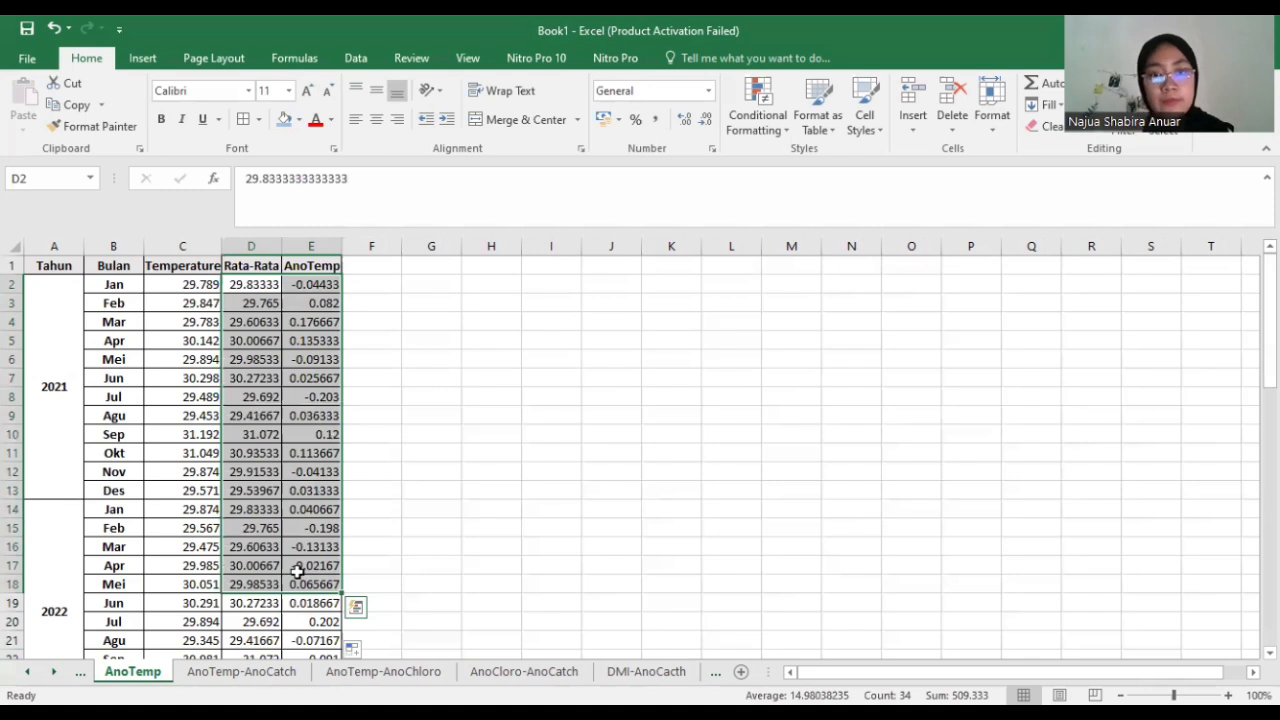
key(ctrl+shift+Down)
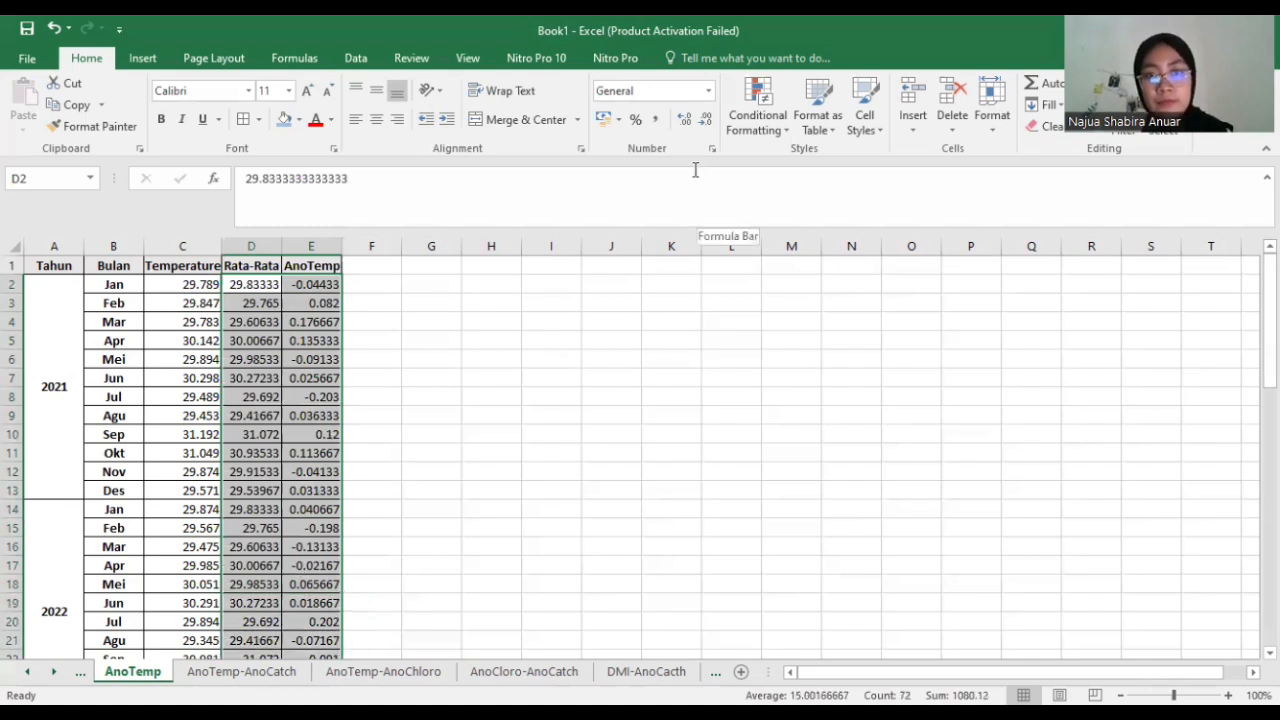
click(705, 119)
click(705, 119)
click(705, 119)
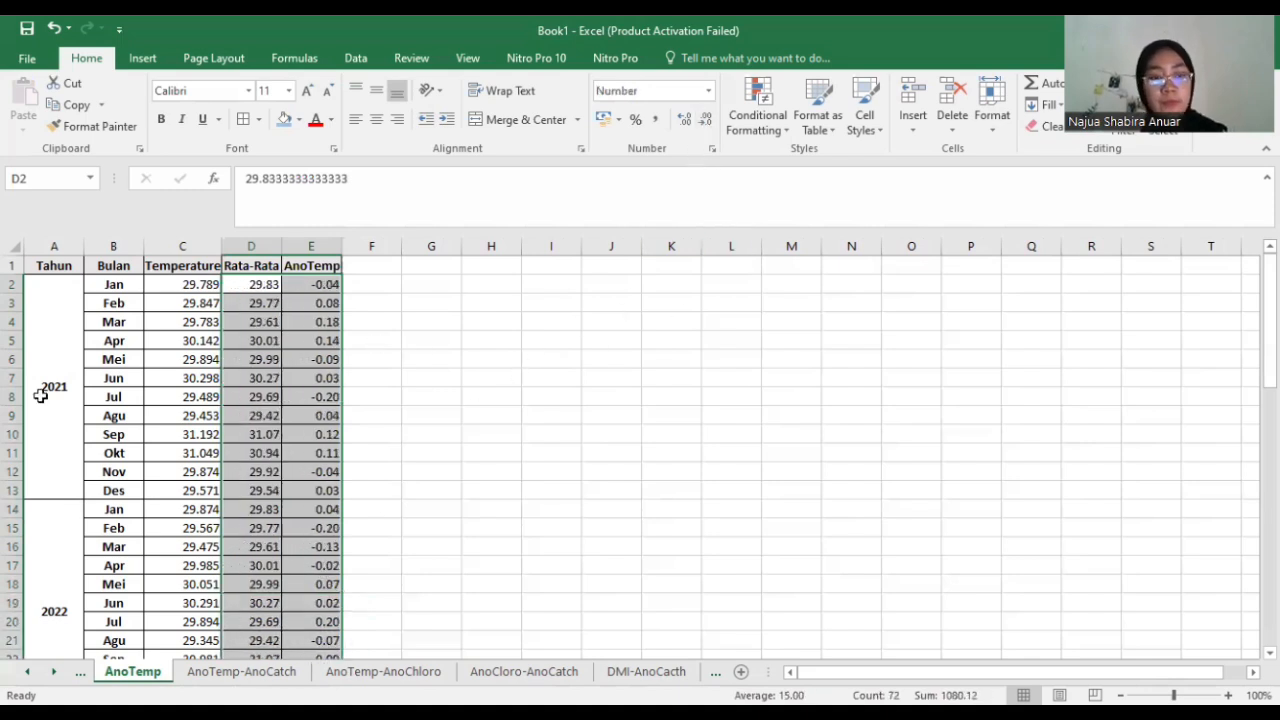
- Copy the temperature anomalies in E2:E37 of the AnoTemp sheet
click(54, 672)
click(112, 675)
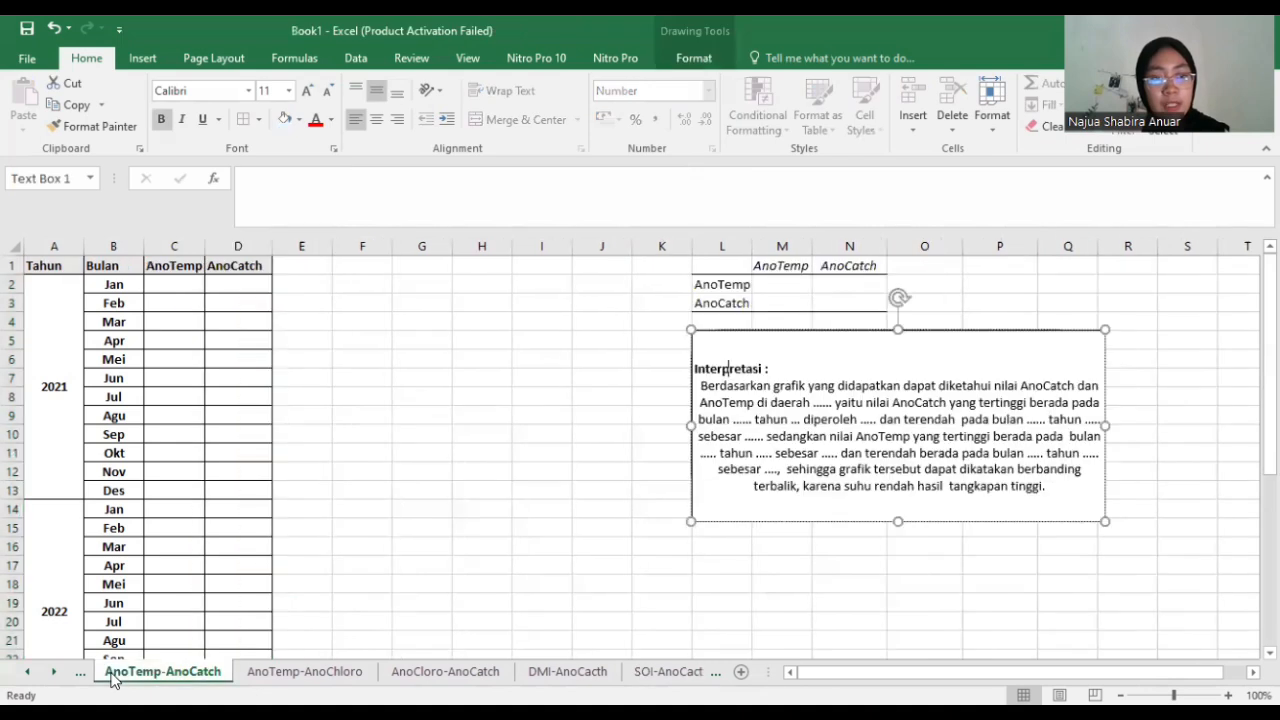
click(30, 670)
click(30, 670)
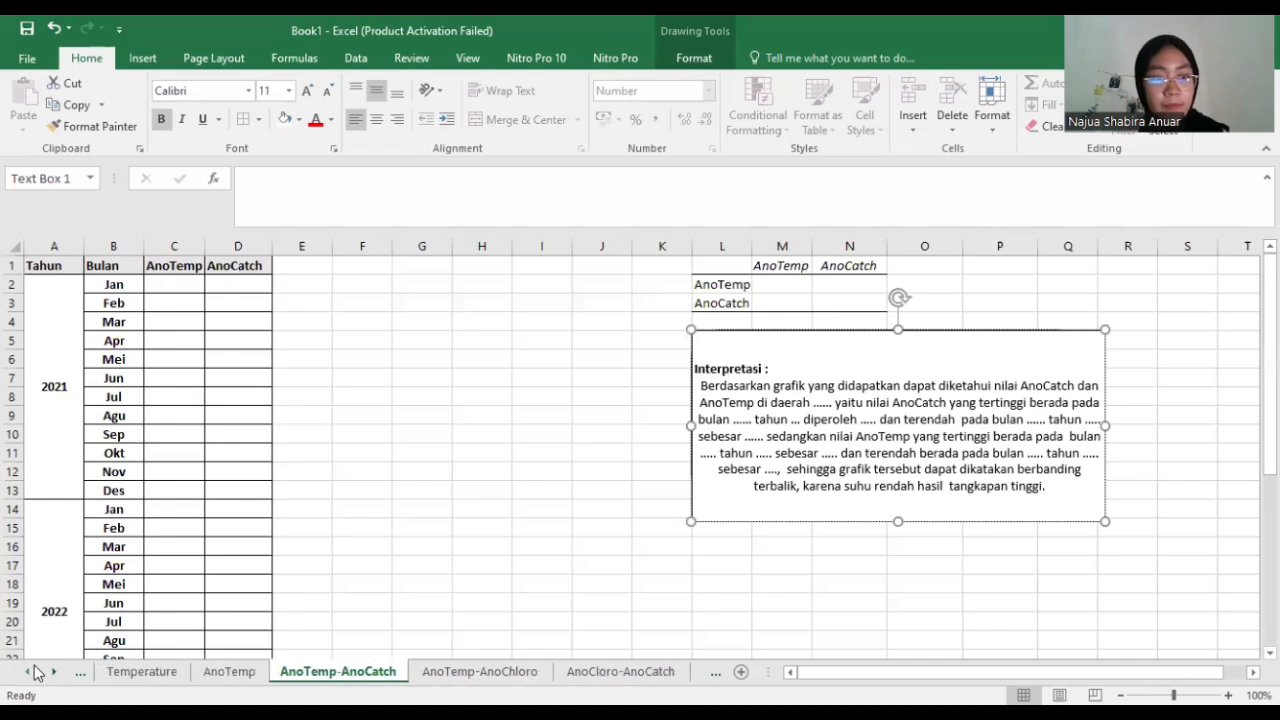
click(128, 671)
click(325, 287)
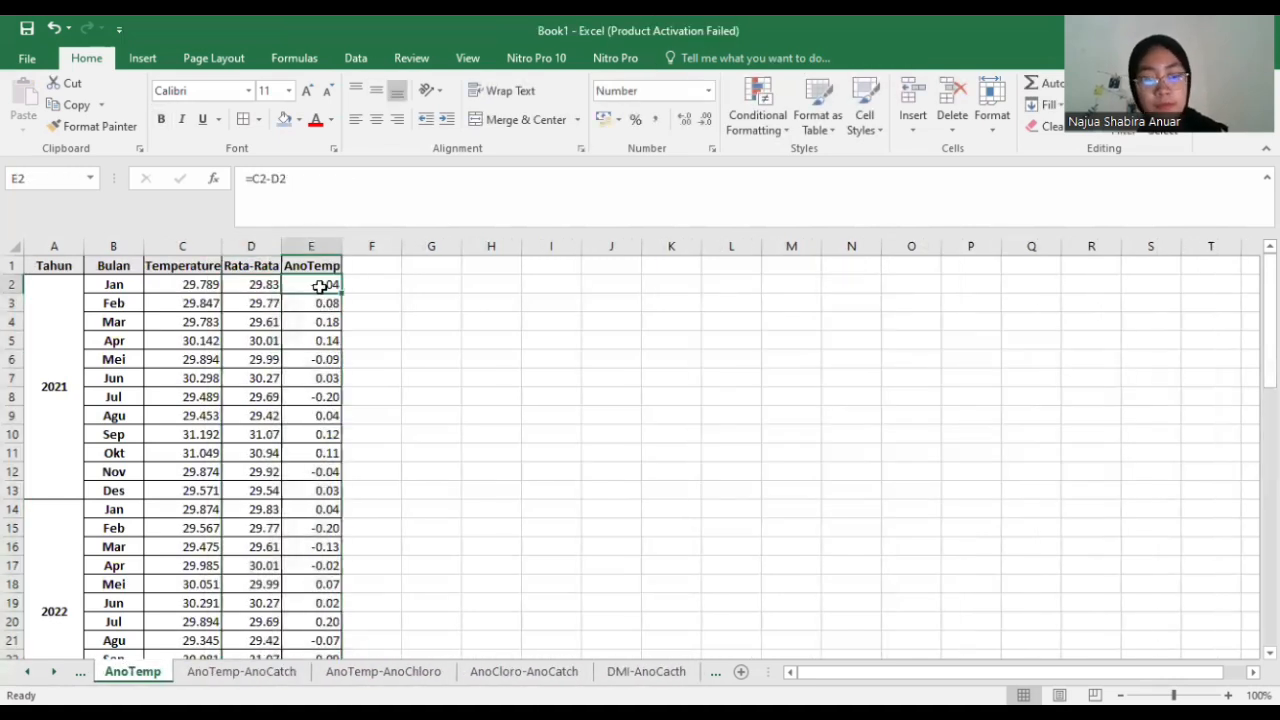
key(ctrl+shift+Down)
key(ctrl+c)
- Paste the copied anomalies as values into the AnoTemp column of the AnoTemp-AnoCatch sheet, starting at C2
click(53, 671)
click(174, 284)
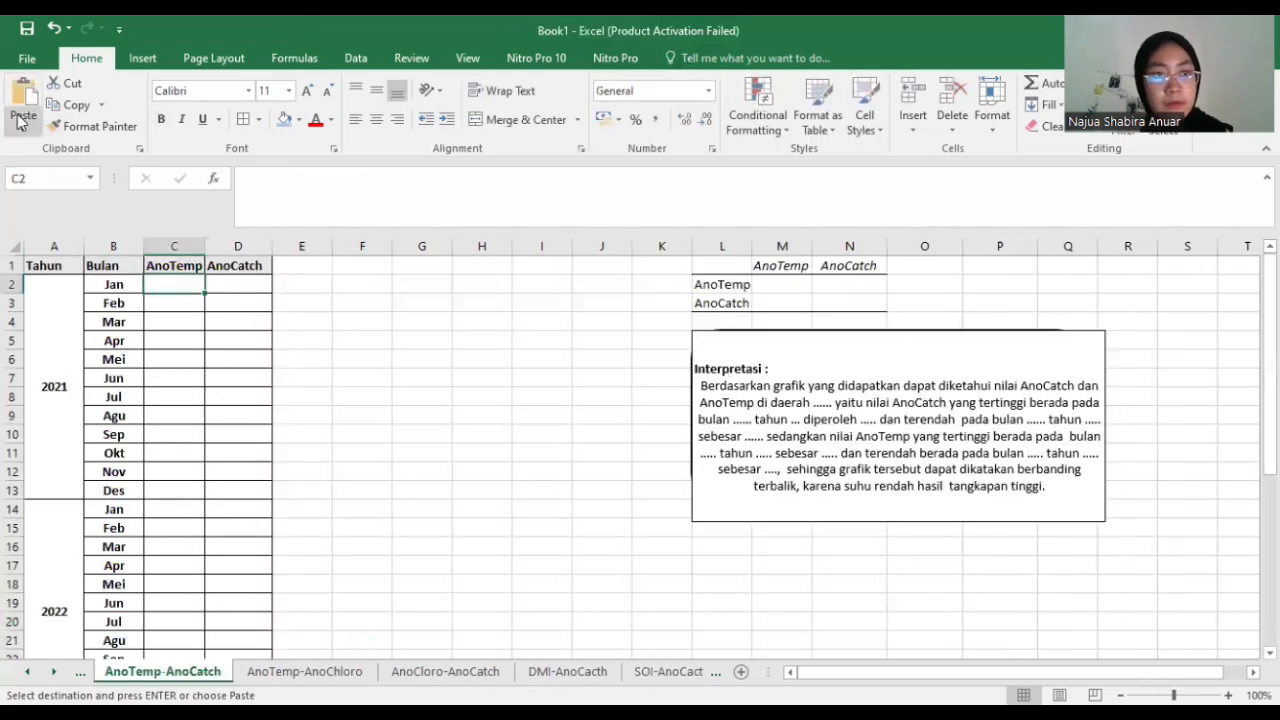
click(23, 126)
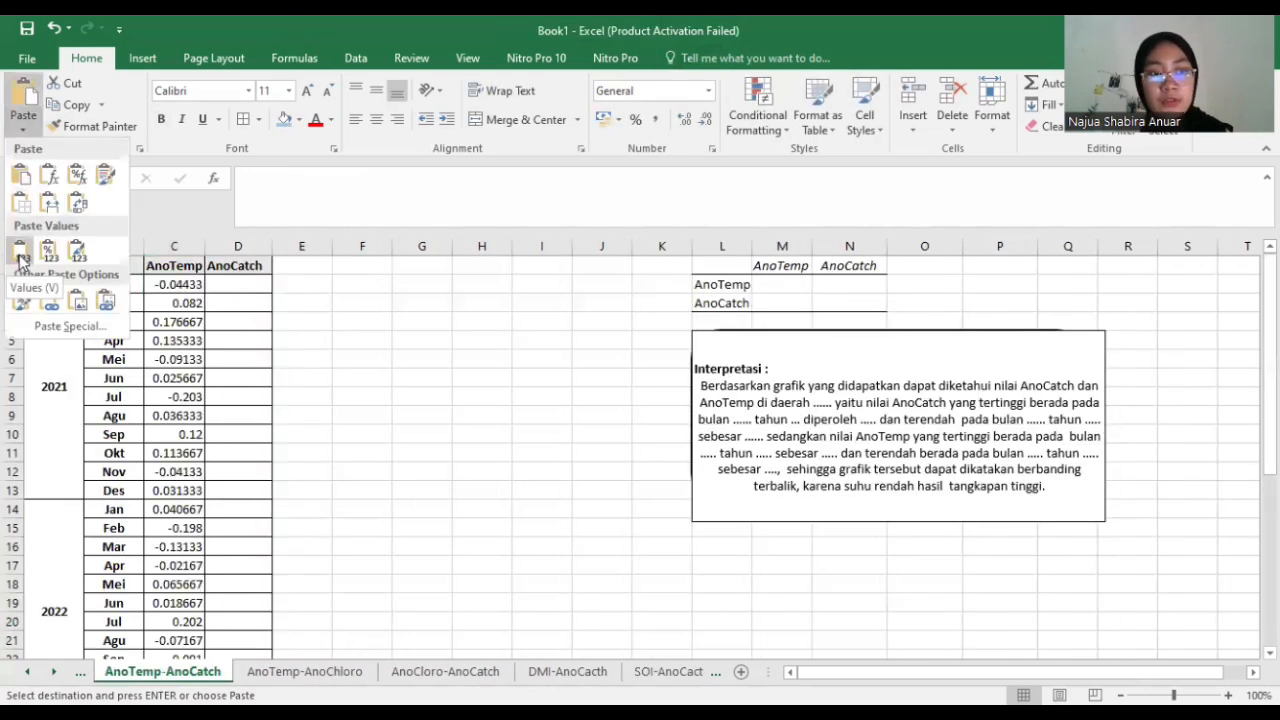
click(20, 254)
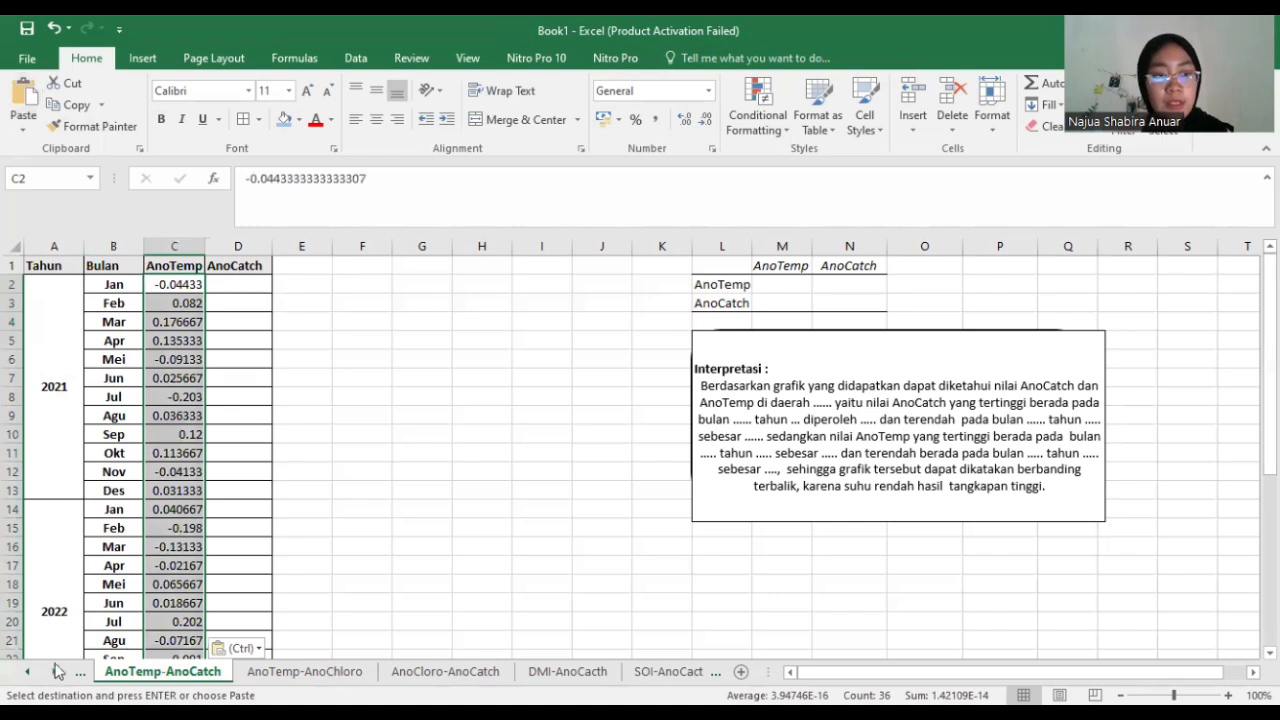
click(22, 673)
click(126, 671)
scroll(106, 531, up, 5)
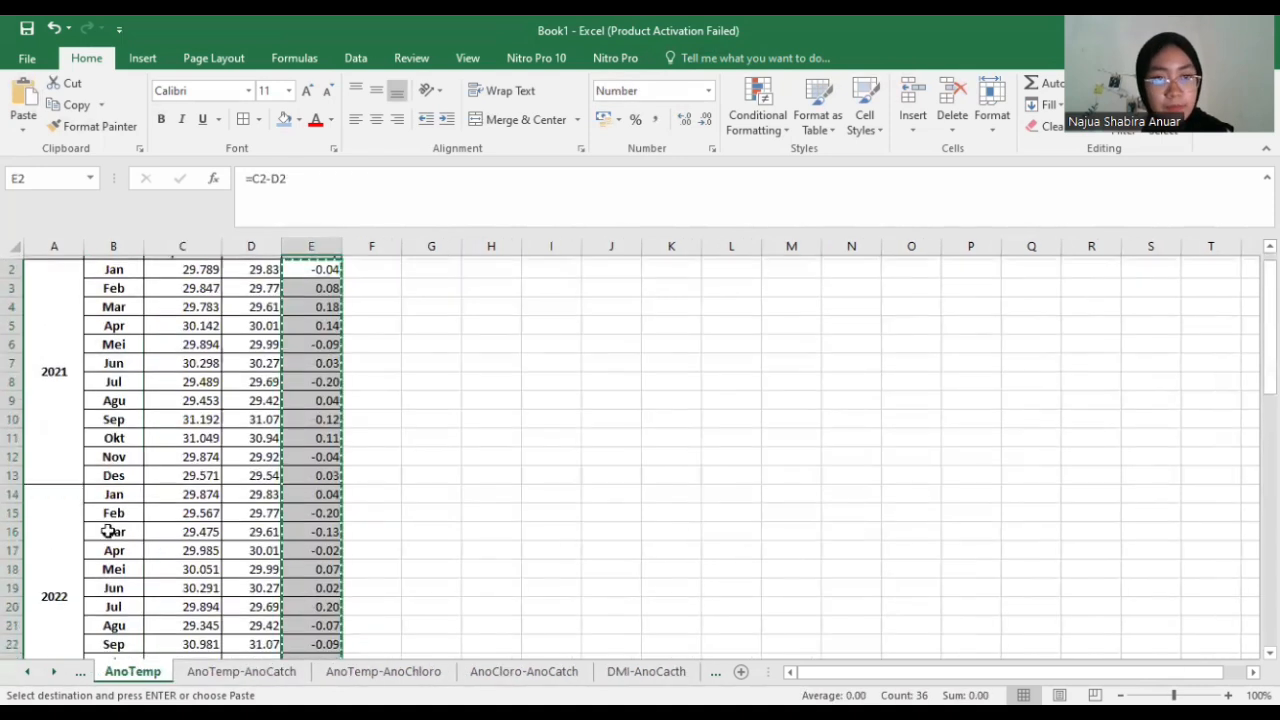
click(56, 674)
click(118, 674)
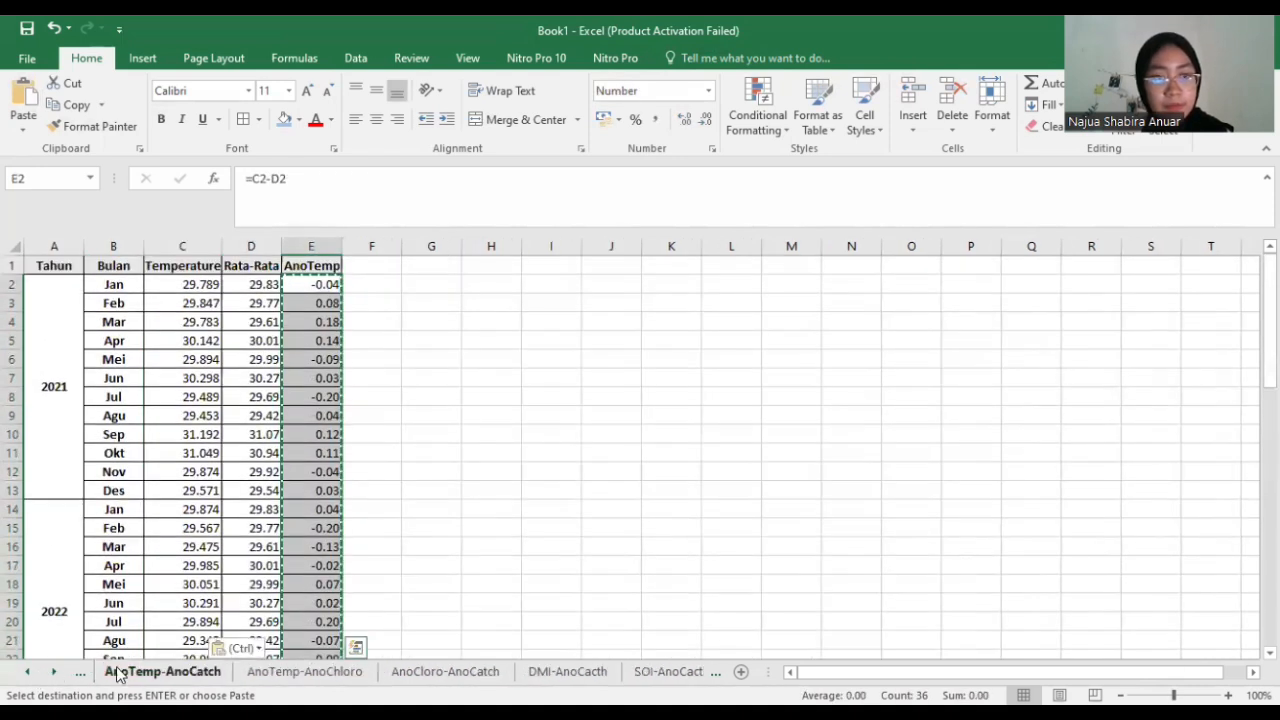
- Copy the catch anomalies in E2:E37 of the AnoCatch sheet
click(30, 673)
click(30, 673)
click(30, 673)
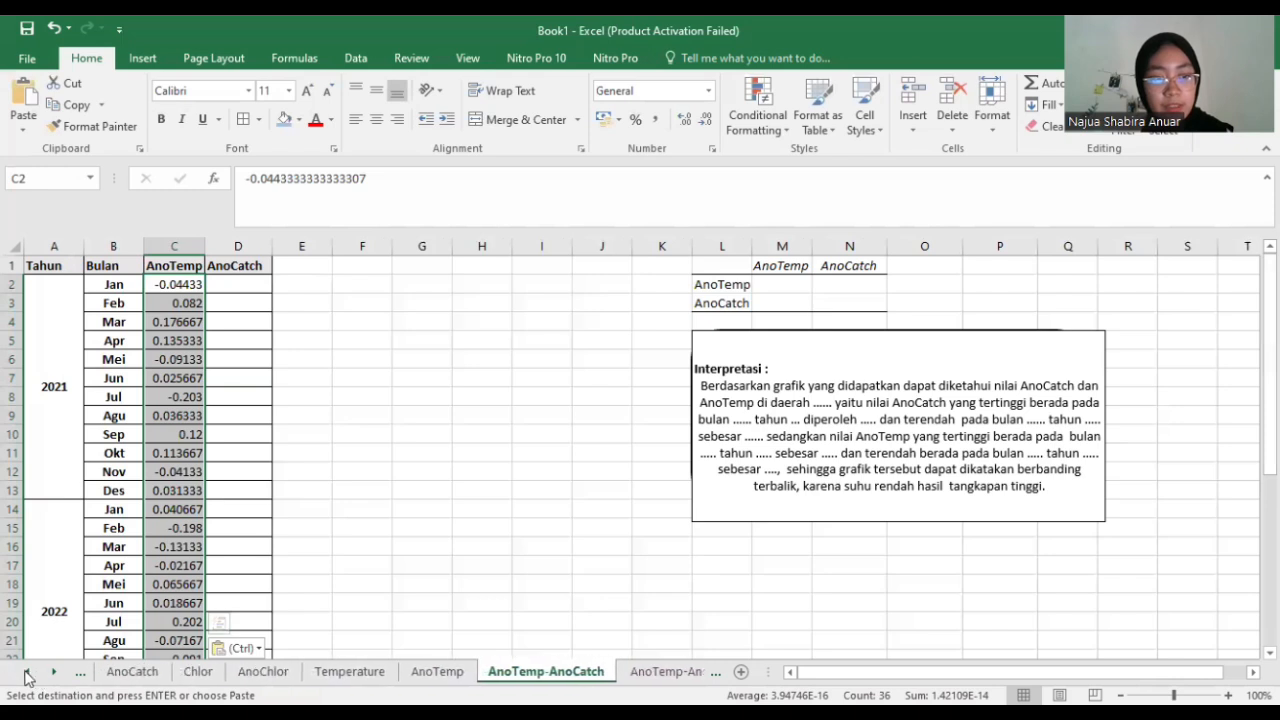
click(126, 668)
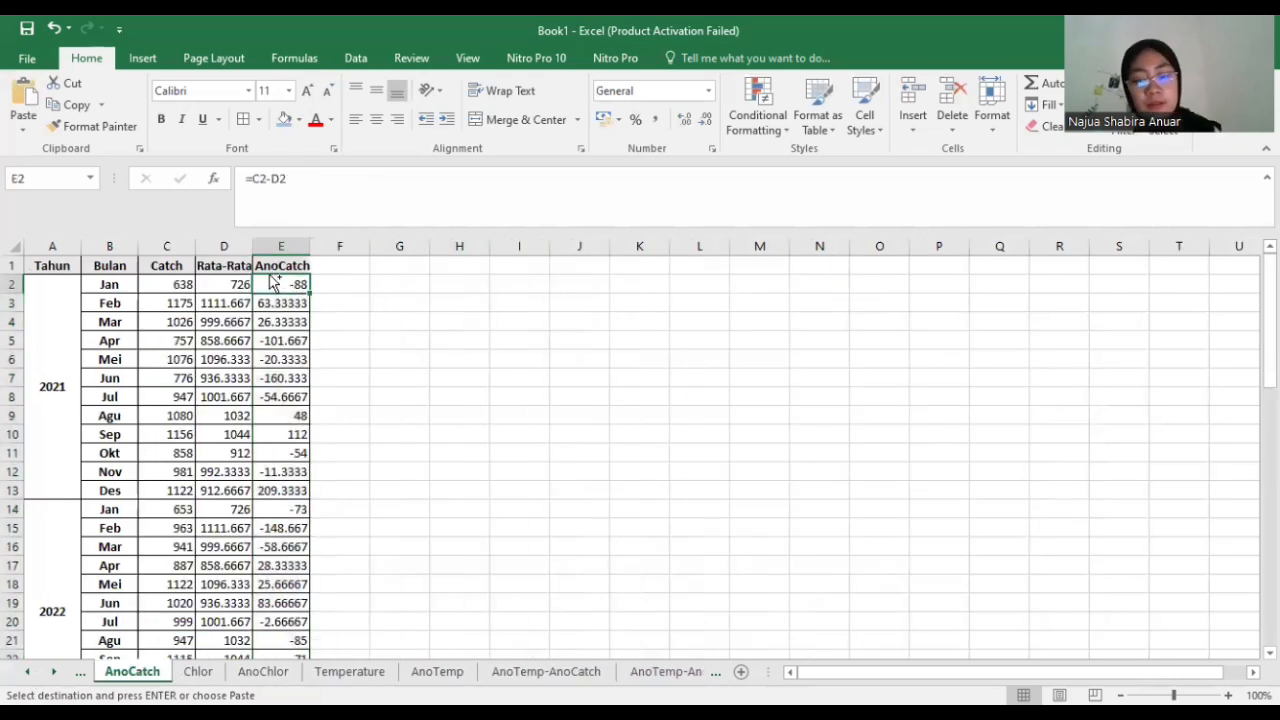
key(ctrl+shift+Down)
key(ctrl+c)
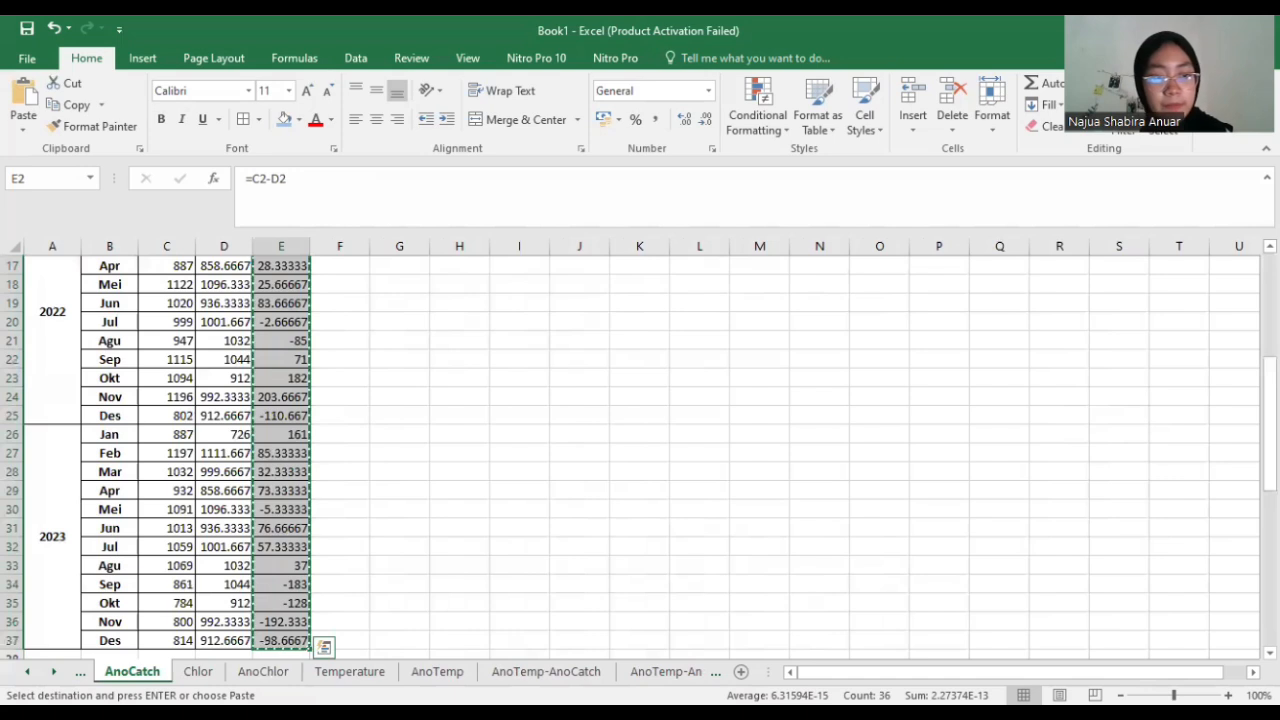
- Paste the copied catch anomalies as values into the AnoCatch column of the AnoTemp-AnoCatch sheet, starting at D2
click(55, 675)
click(203, 673)
click(220, 287)
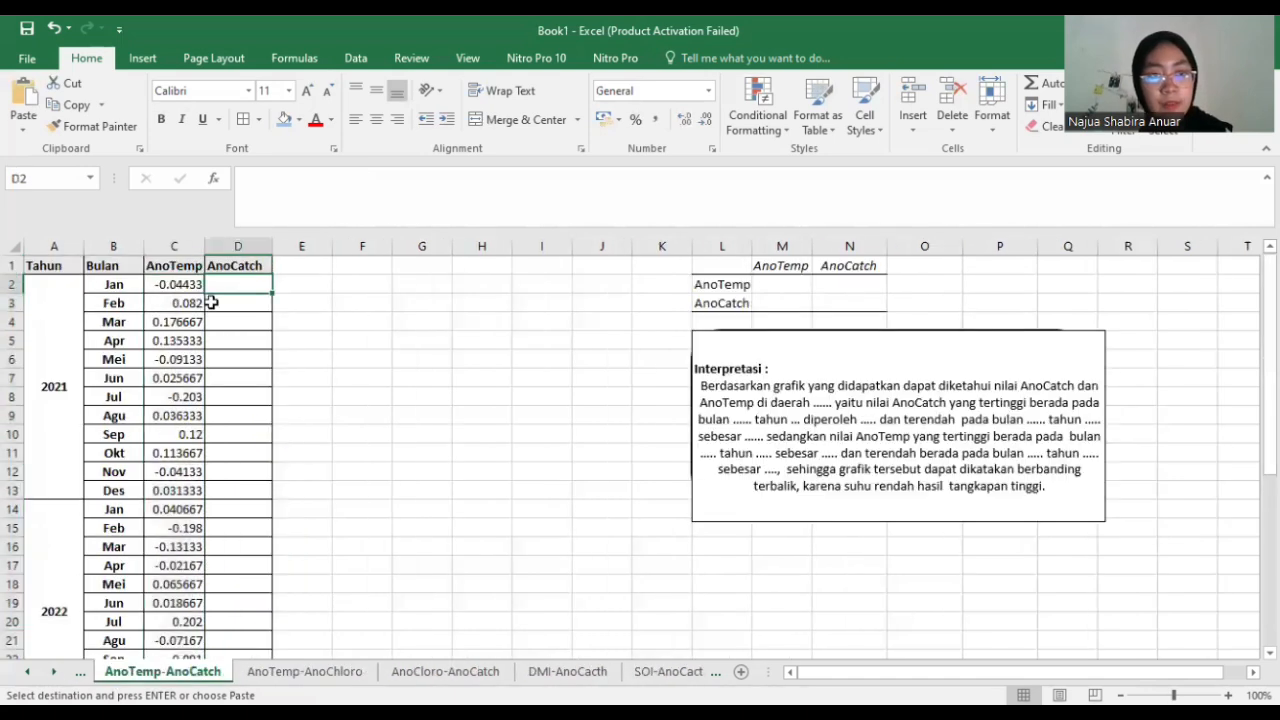
click(27, 126)
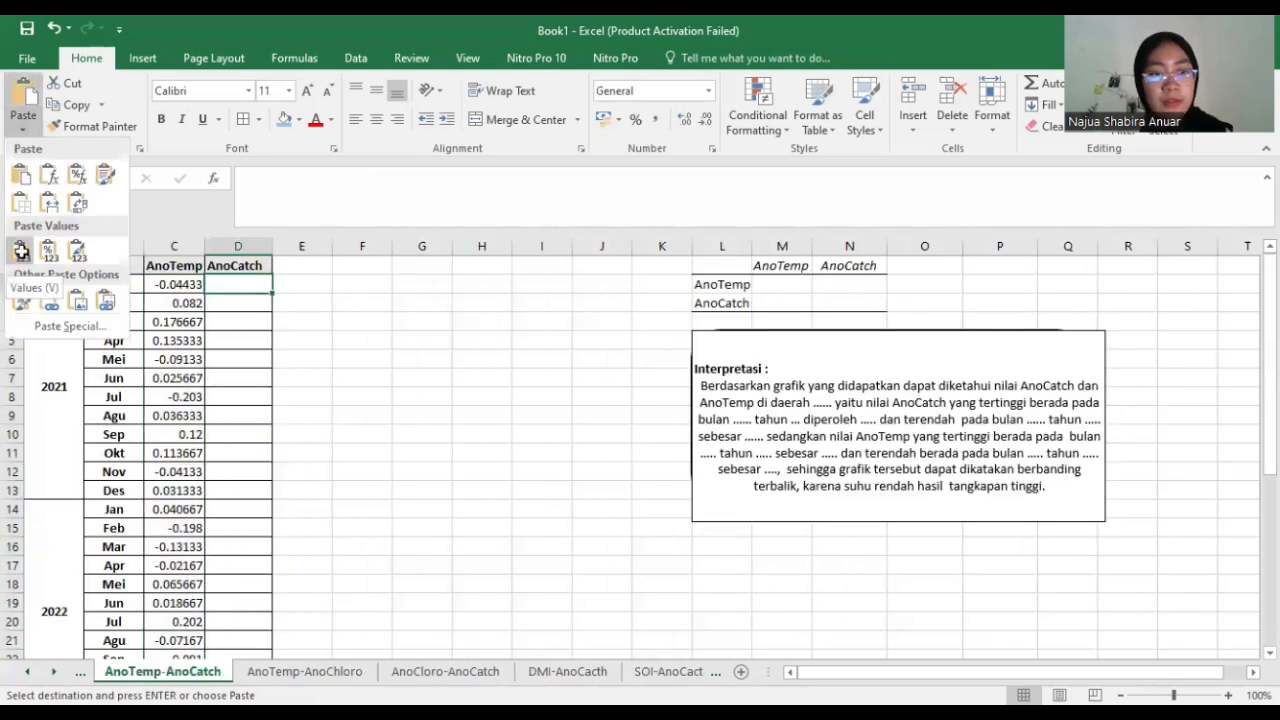
click(21, 251)
- Copy the temperature anomalies in E2:E37 of the AnoTemp sheet for the AnoTemp-AnoChloro sheet
click(158, 678)
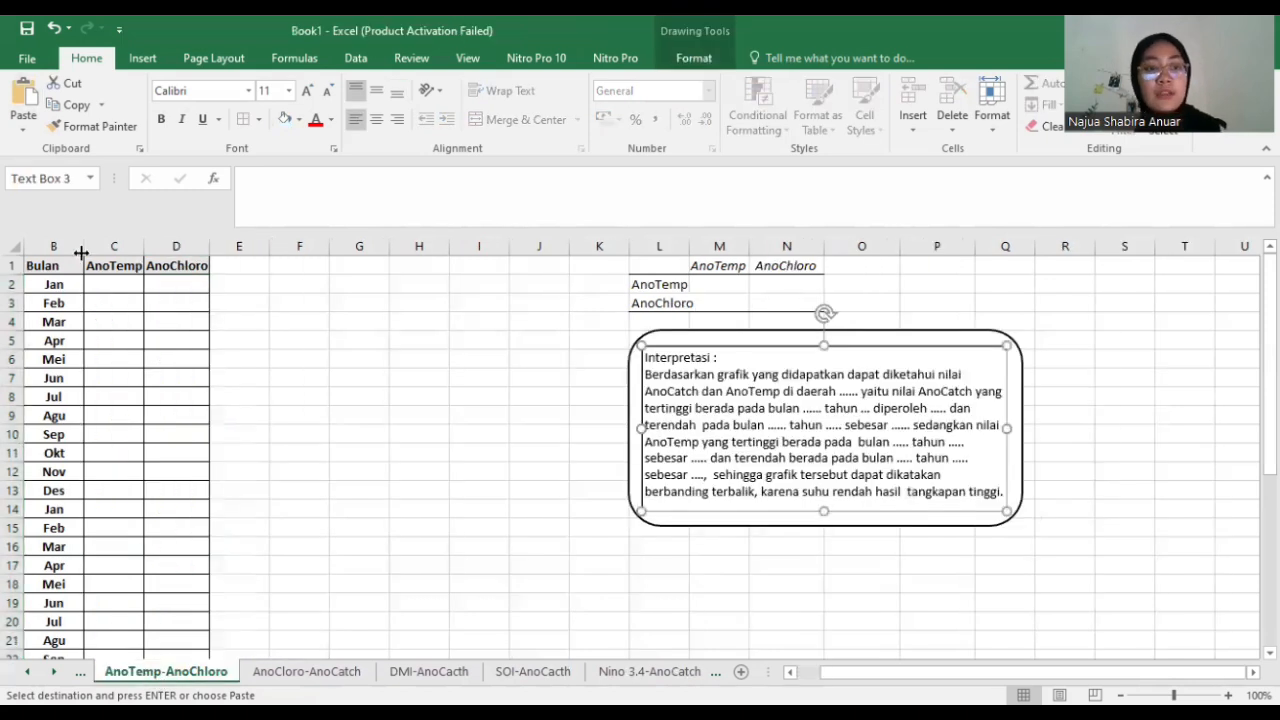
click(84, 672)
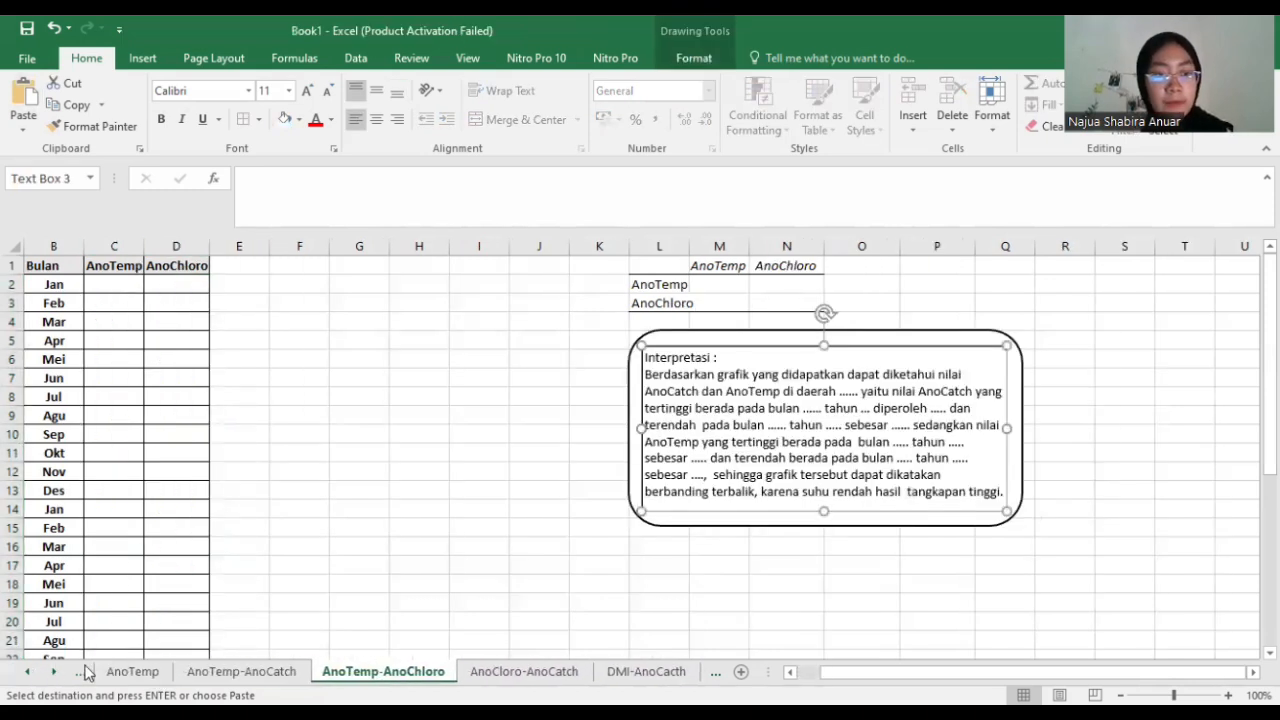
click(130, 671)
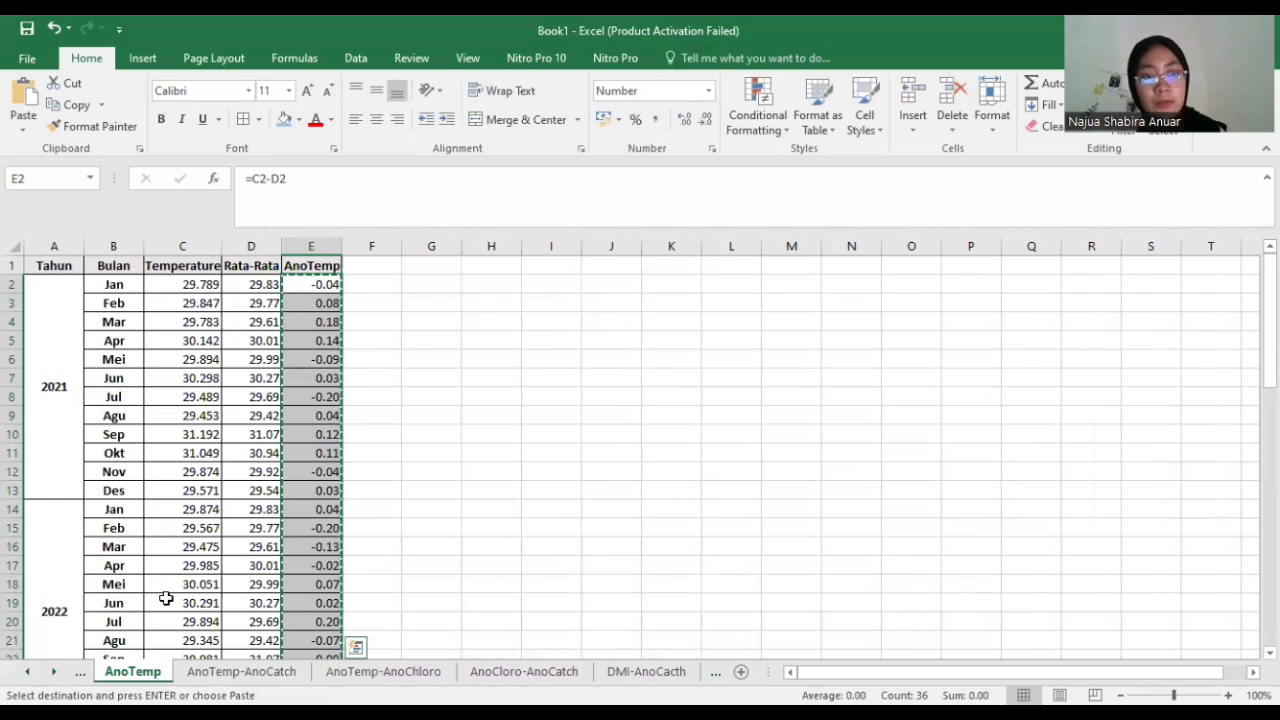
- Paste the temperature anomalies as values into the AnoTemp column of the AnoTemp-AnoChloro sheet, starting at C2
click(55, 672)
click(55, 672)
click(147, 672)
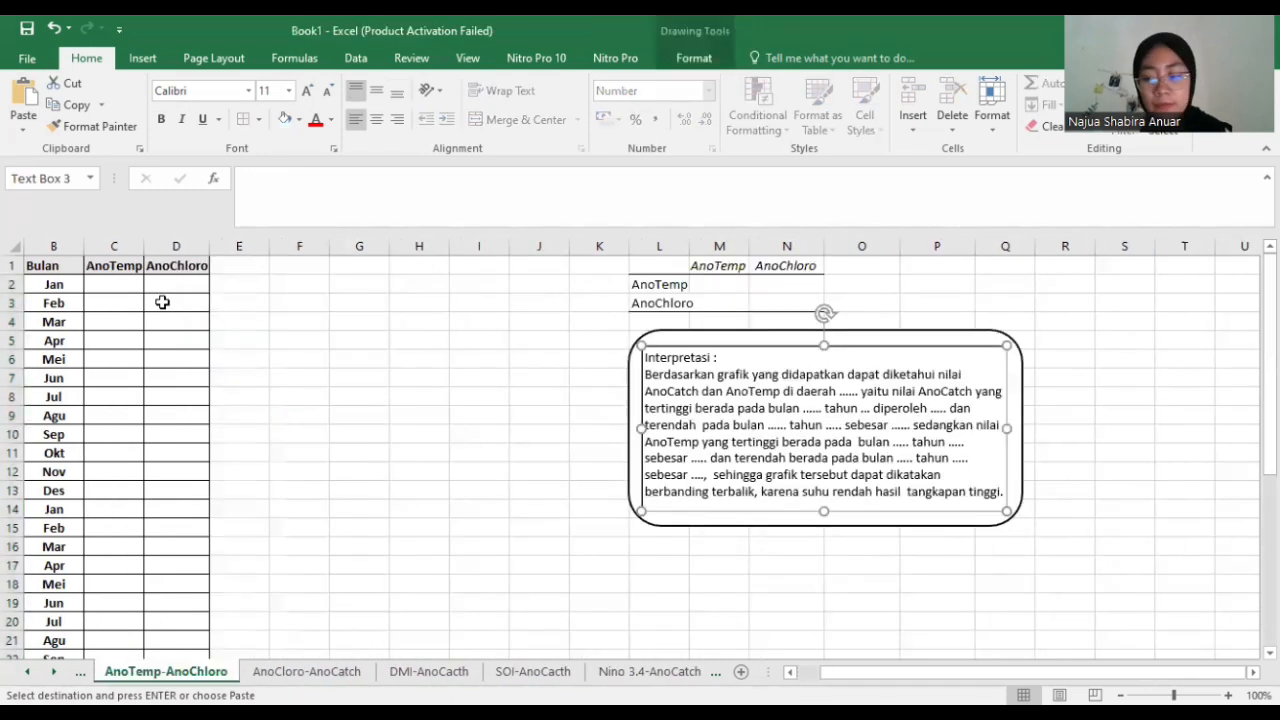
click(112, 290)
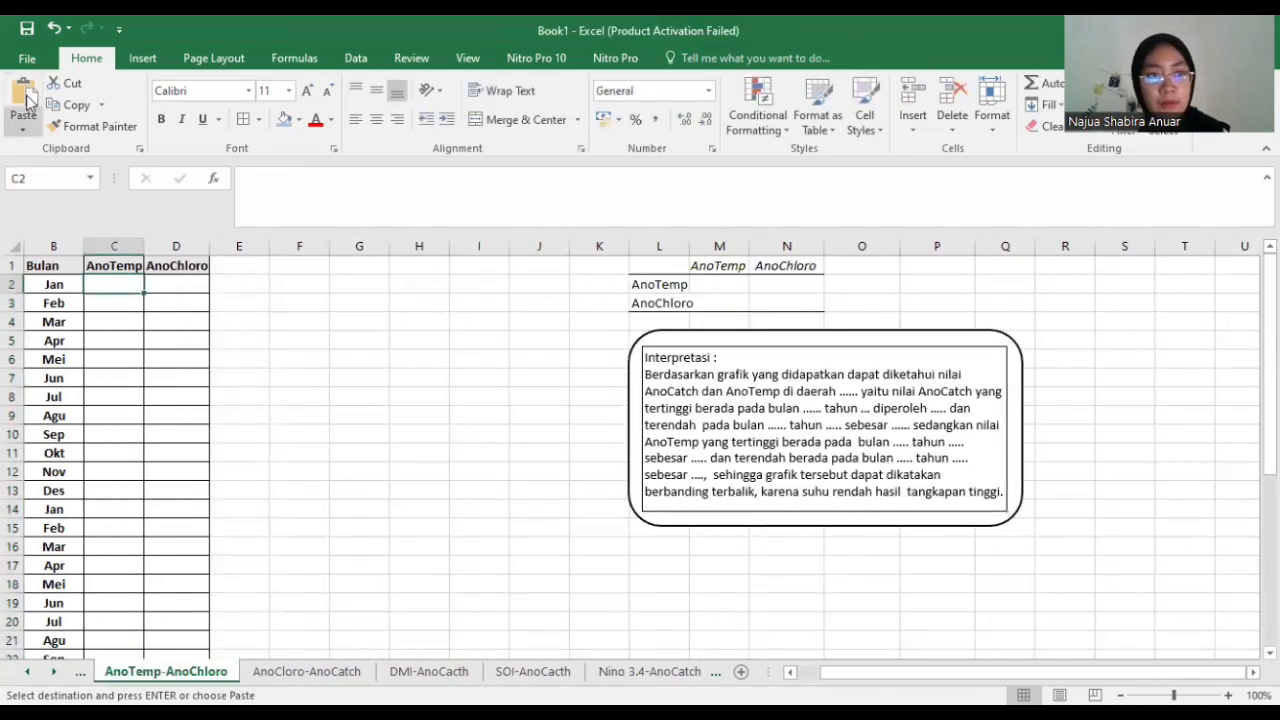
click(24, 125)
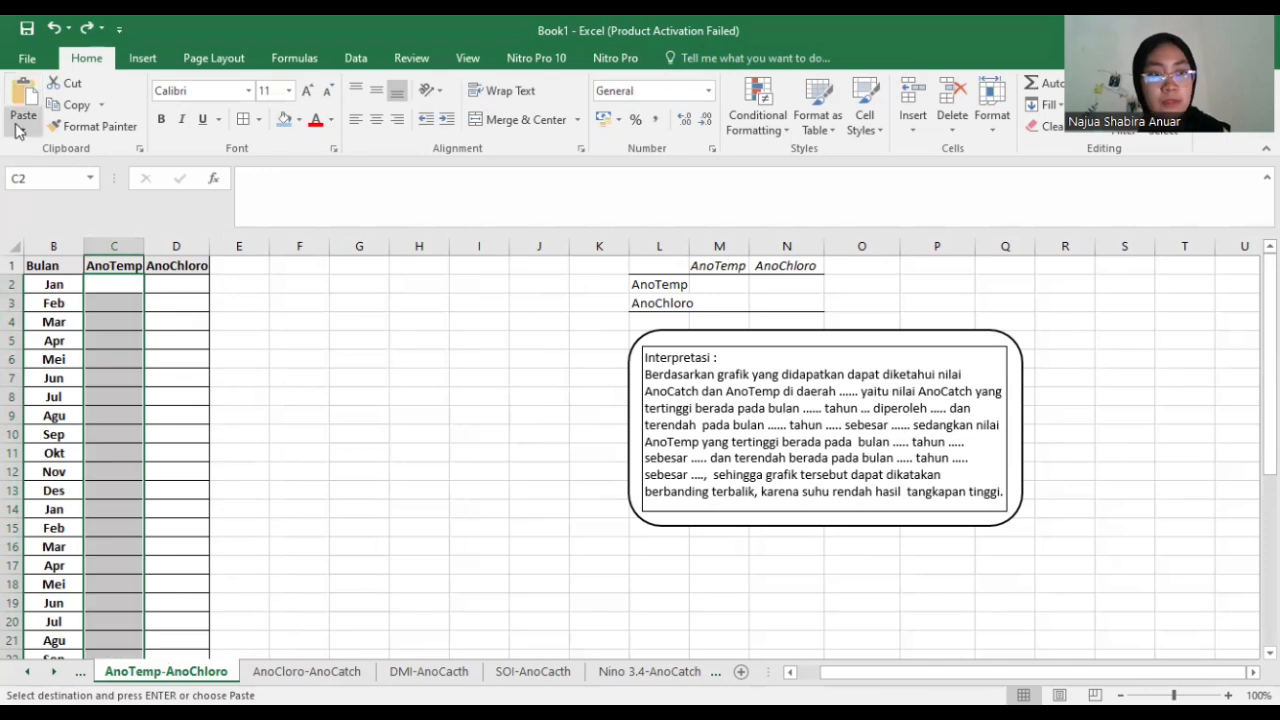
click(23, 128)
- Copy the chlorophyll anomalies in E2:E37 of the AnoChlor sheet
click(33, 671)
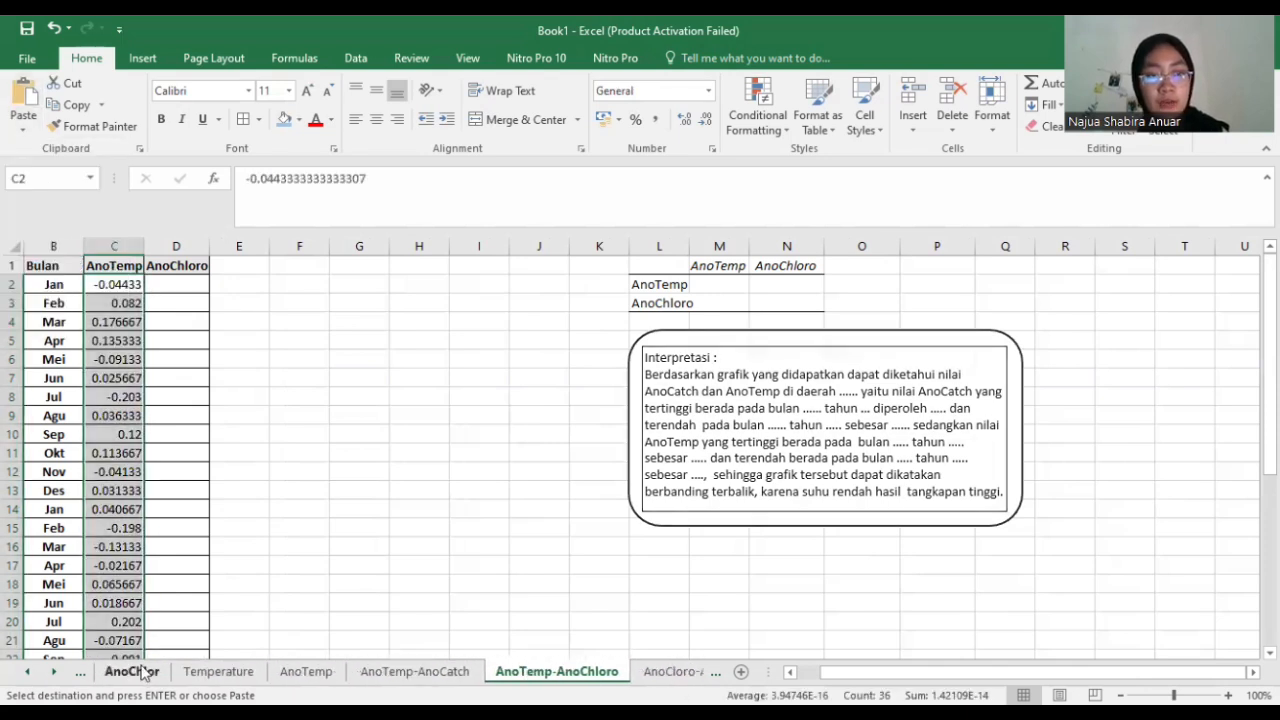
click(141, 673)
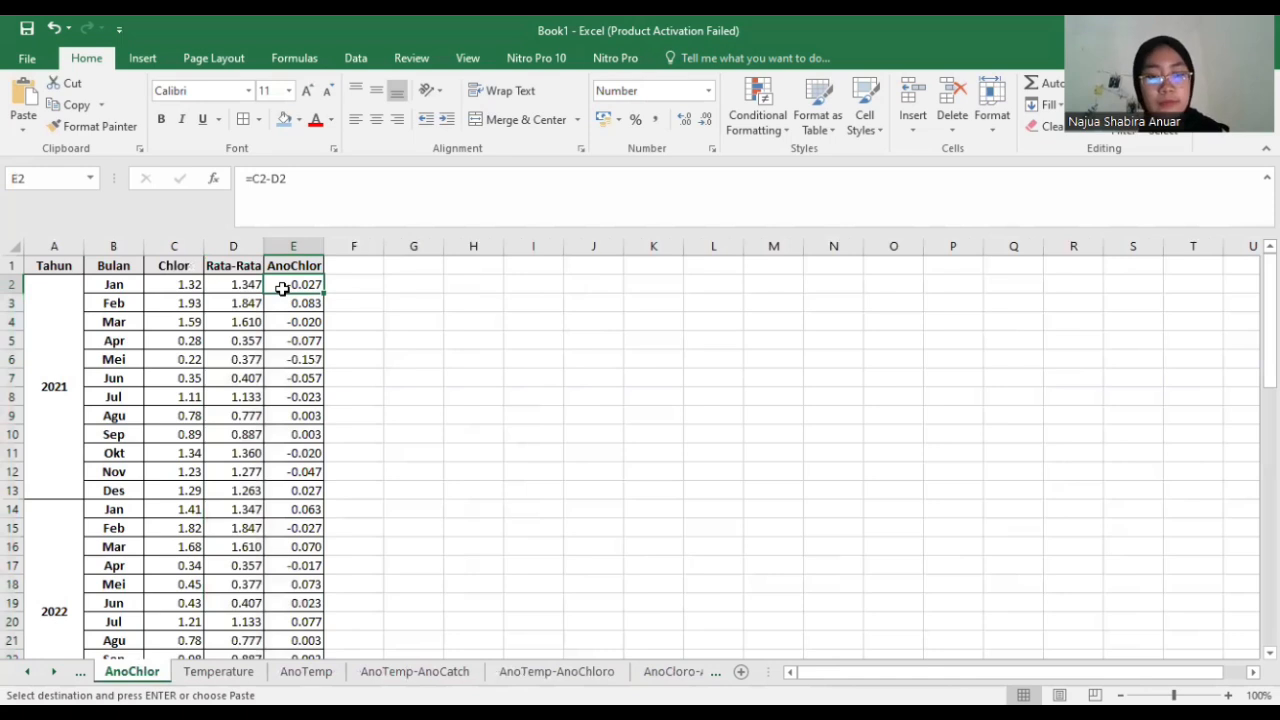
key(ctrl+shift+Down)
key(ctrl+c)
- Paste the copied chlorophyll anomalies as values into the AnoChloro column of the AnoTemp-AnoChloro sheet, starting at D2
click(54, 672)
click(54, 672)
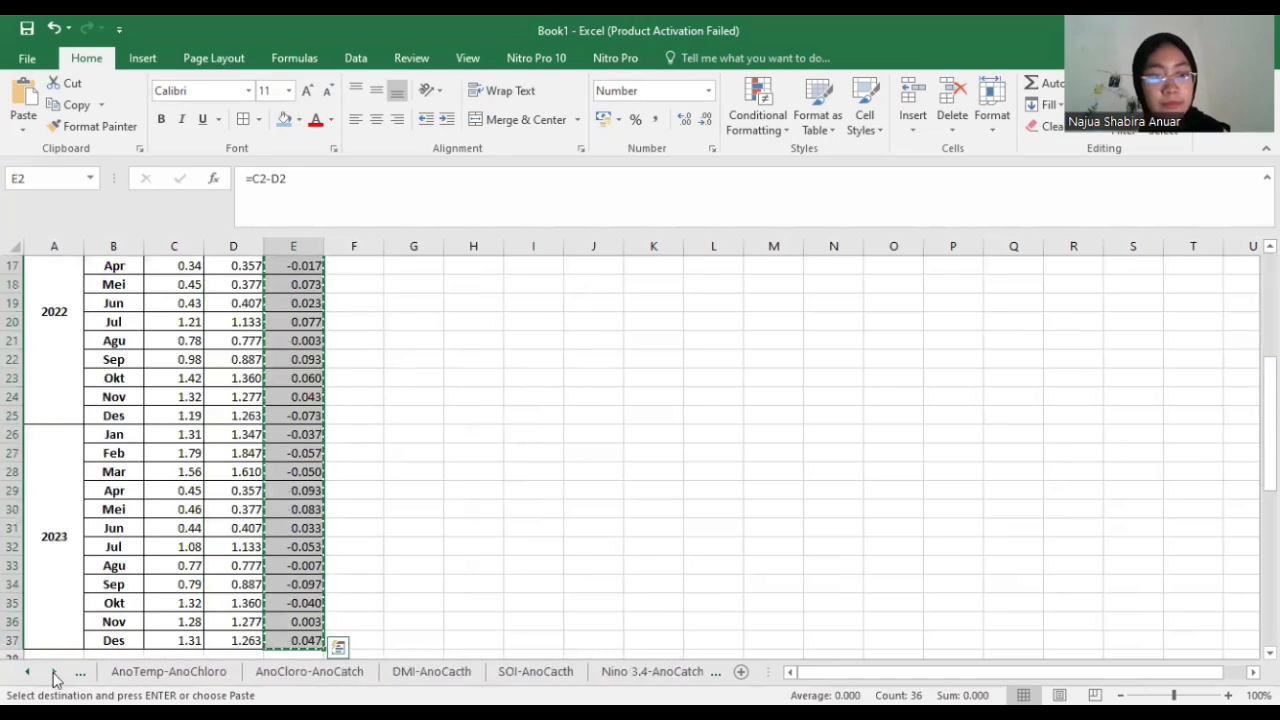
click(28, 672)
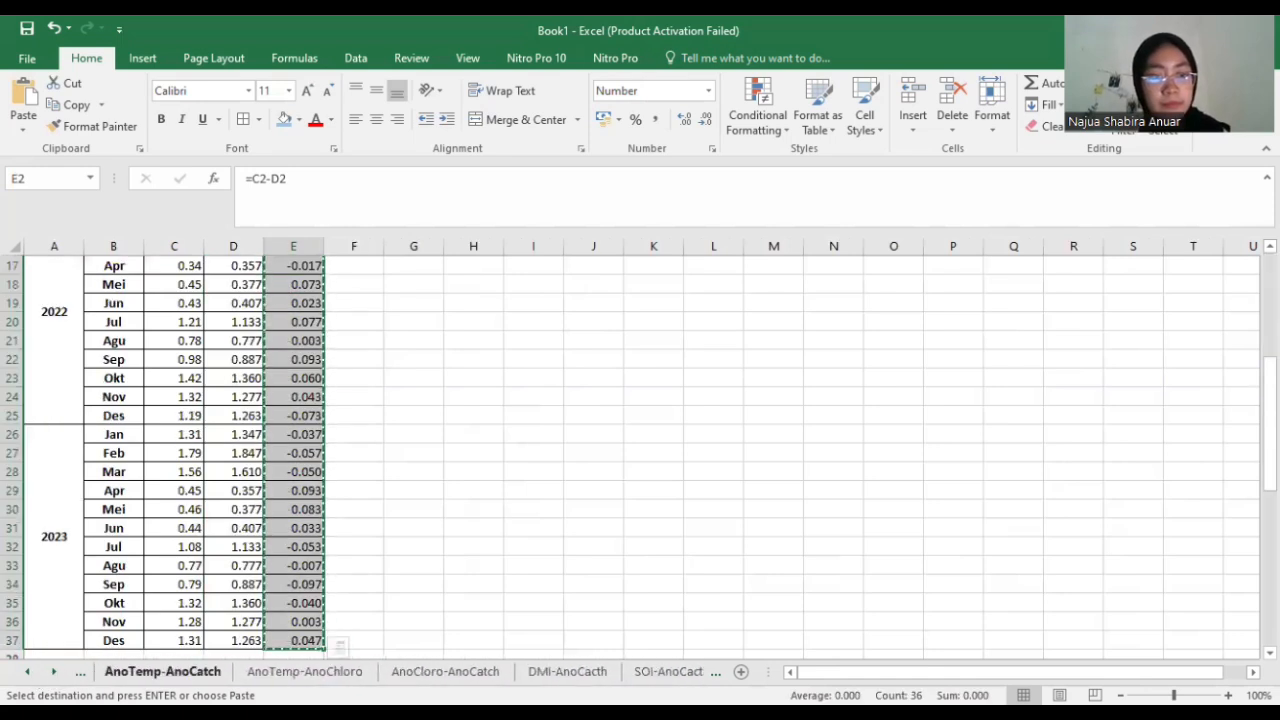
click(162, 672)
click(54, 672)
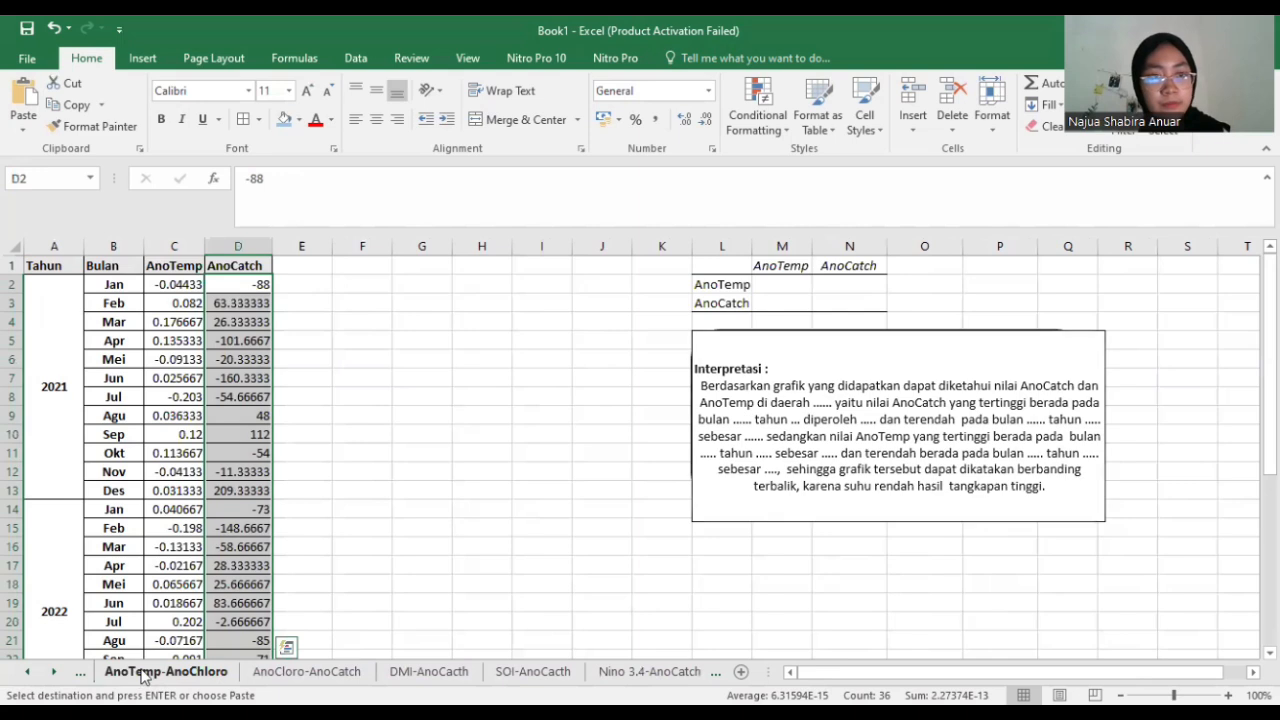
click(143, 672)
click(192, 284)
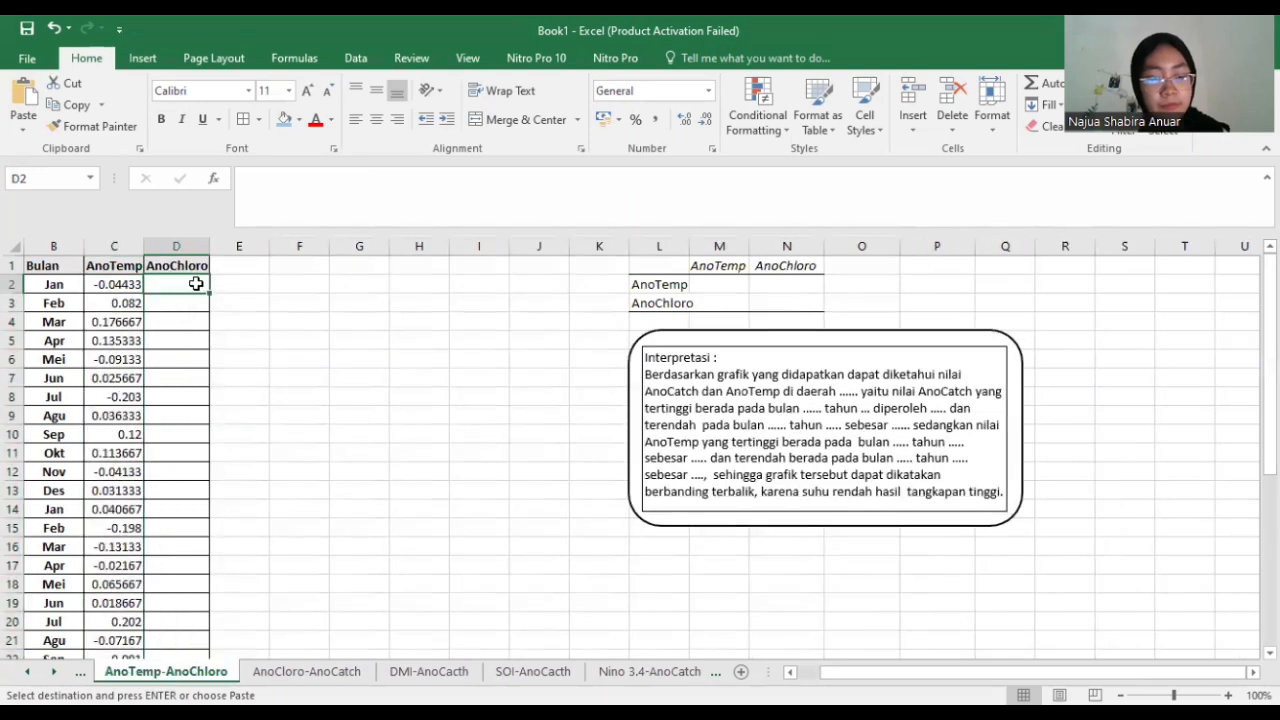
click(22, 128)
click(20, 250)
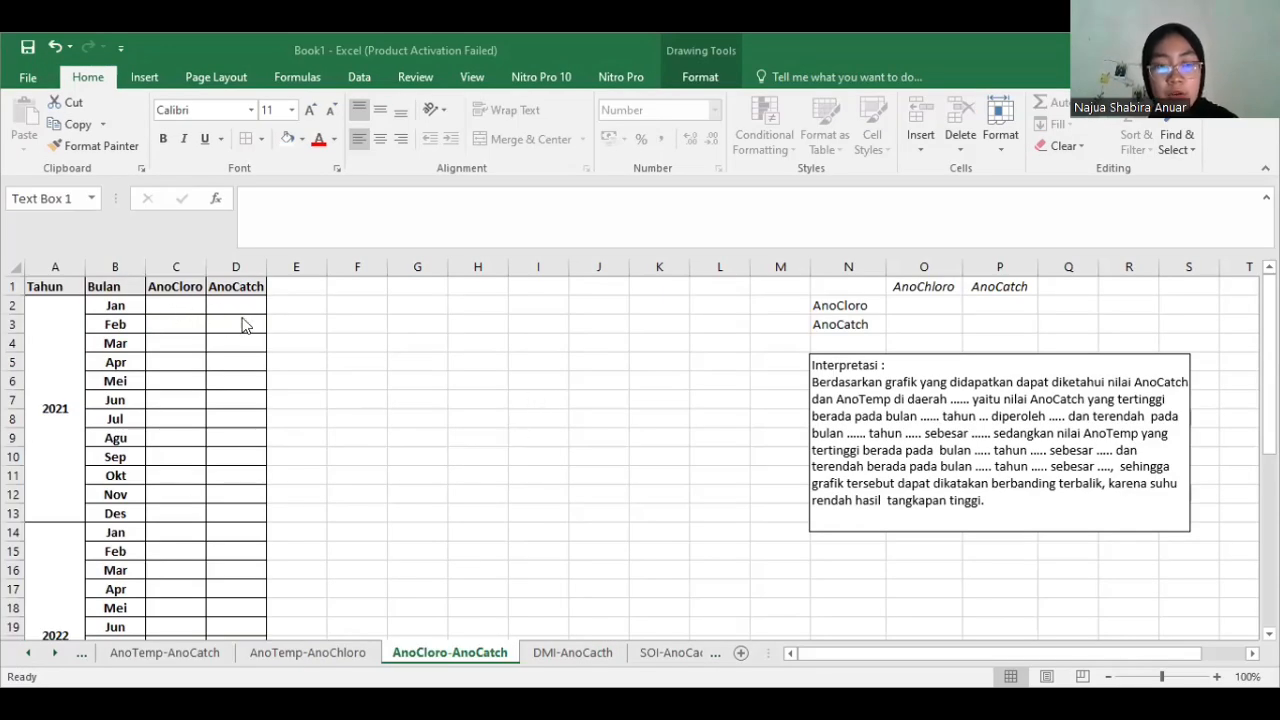
- Copy the chlorophyll anomalies in E2:E37 of the AnoChlor sheet again for the AnoCloro-AnoCatch sheet
click(29, 654)
click(29, 654)
click(29, 654)
click(29, 654)
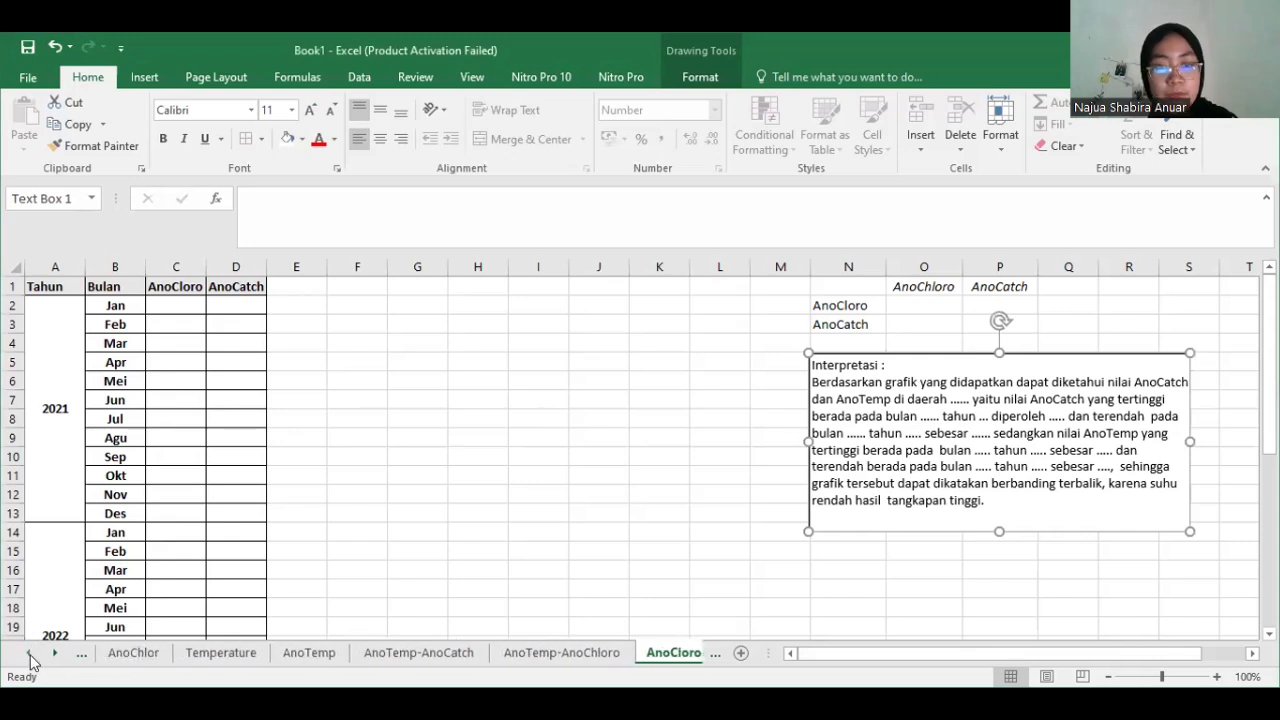
click(117, 656)
scroll(305, 366, up, 5)
key(ctrl+c)
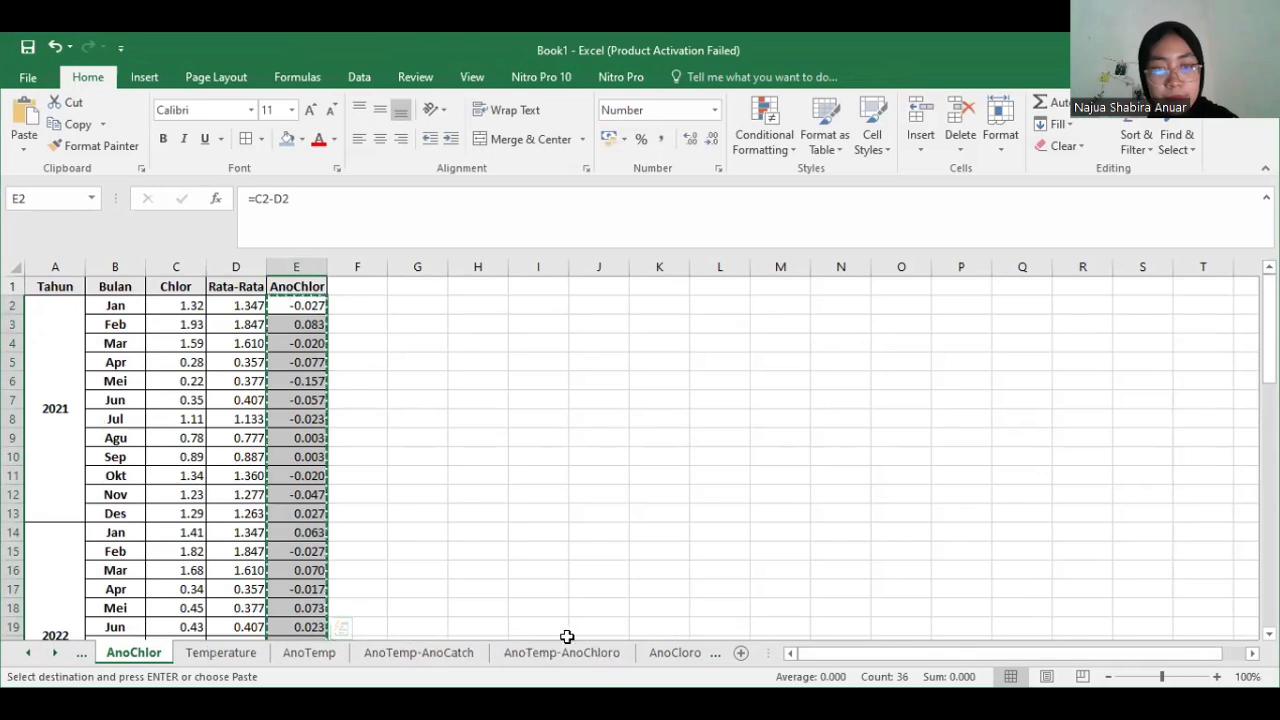
- Paste the chlorophyll anomalies as values into the AnoCloro column of the AnoCloro-AnoCatch sheet, starting at C2
click(675, 652)
click(178, 307)
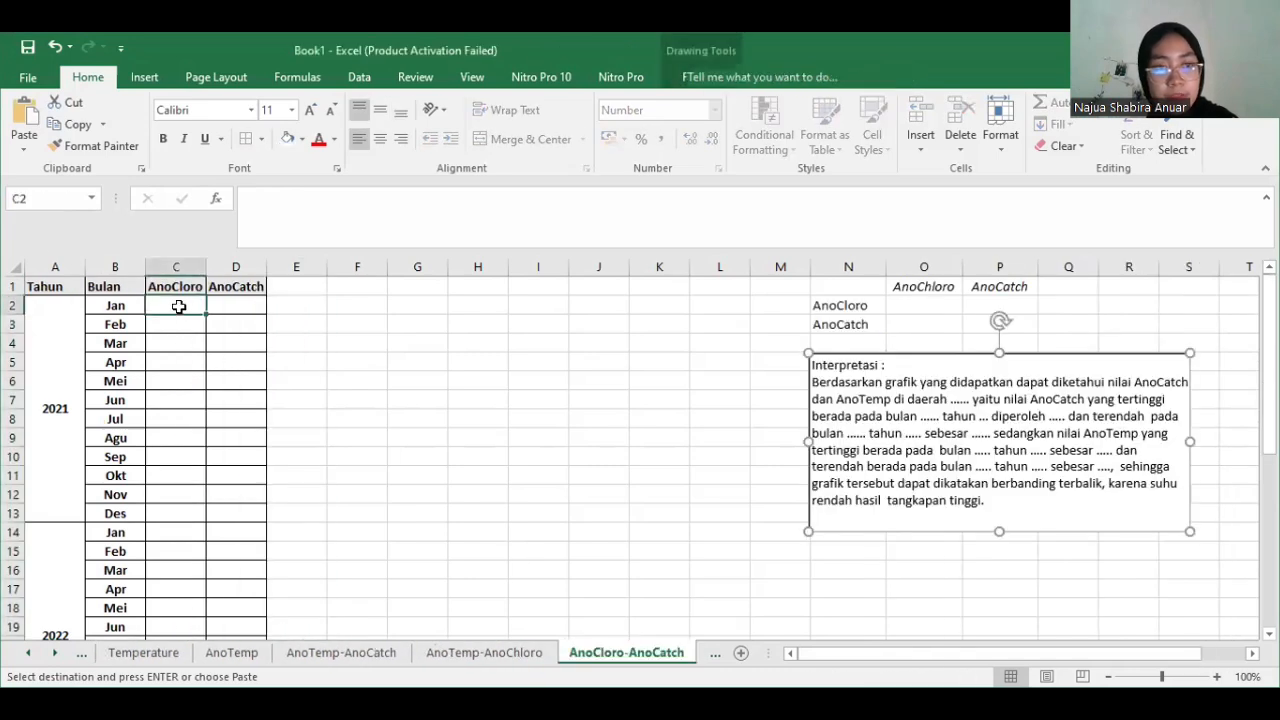
click(24, 140)
click(20, 276)
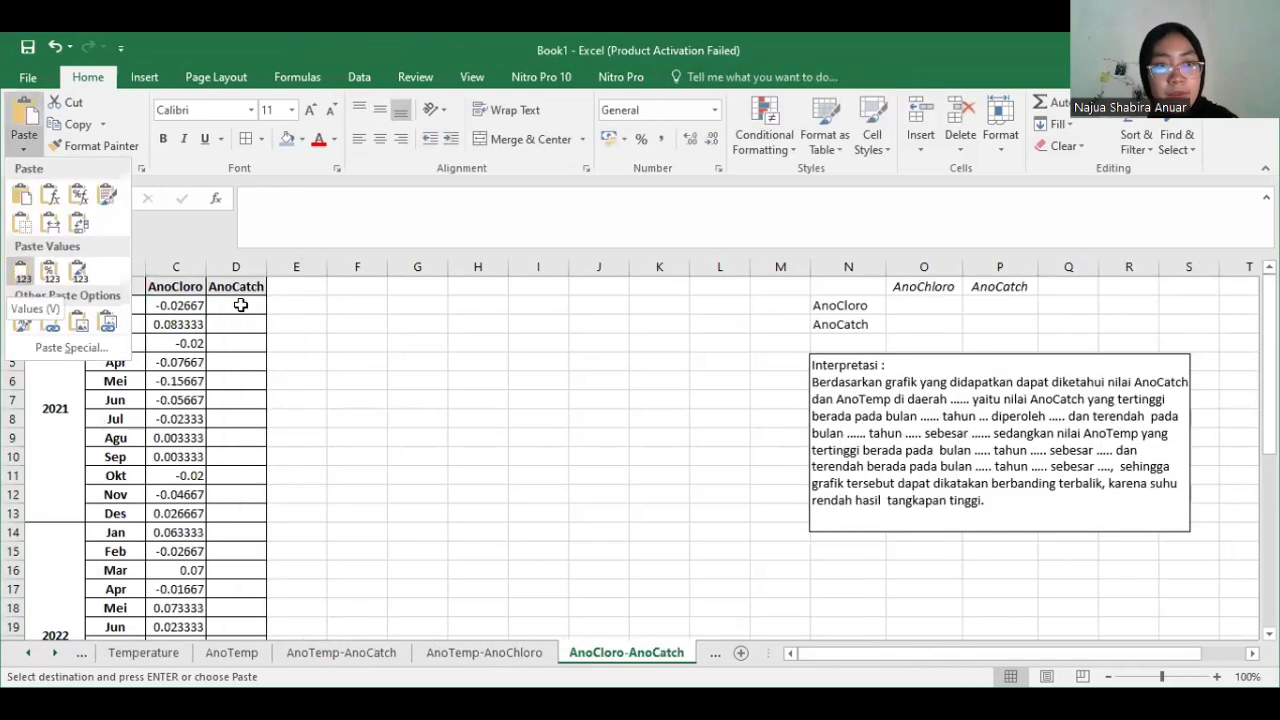
- Copy the catch anomalies from the AnoCatch sheet for the AnoCatch column of the AnoCloro-AnoCatch sheet
click(241, 306)
click(28, 654)
click(28, 654)
click(28, 654)
click(28, 654)
click(174, 656)
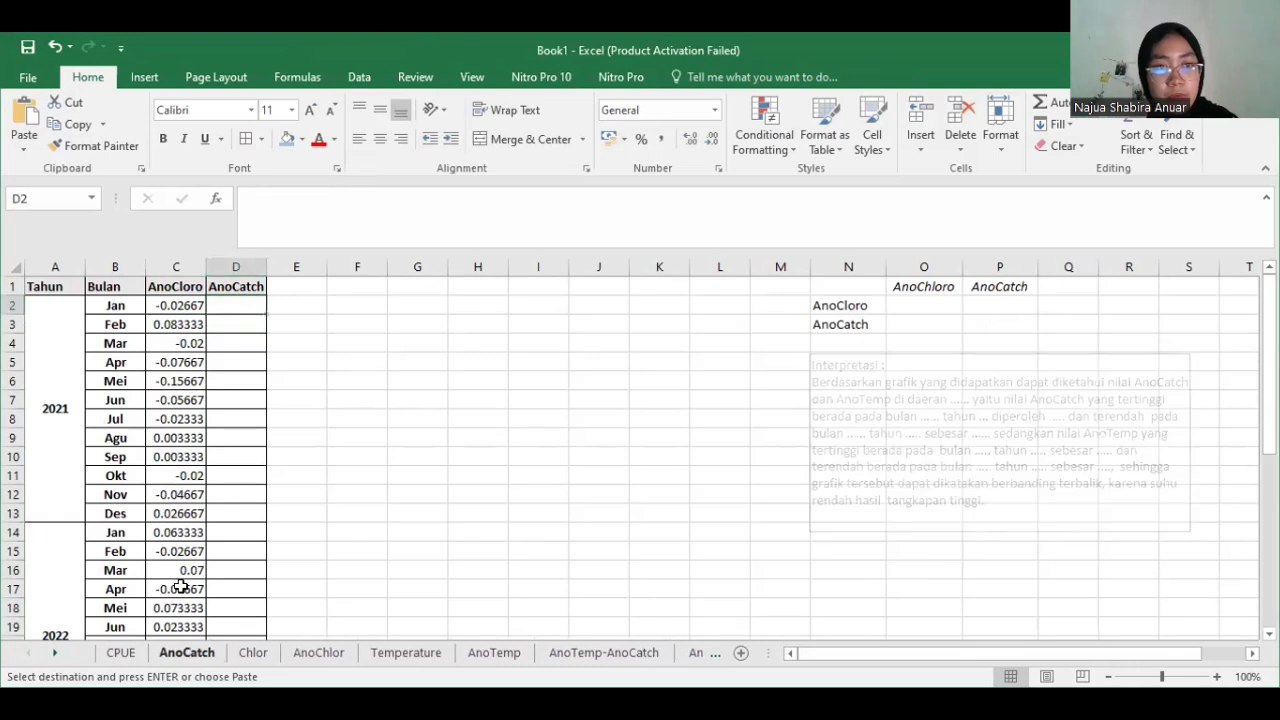
- Paste the catch anomalies as values into the AnoCatch column of the AnoCloro-AnoCatch sheet, starting at D2
click(52, 652)
click(52, 652)
click(52, 652)
click(52, 652)
click(52, 652)
click(497, 650)
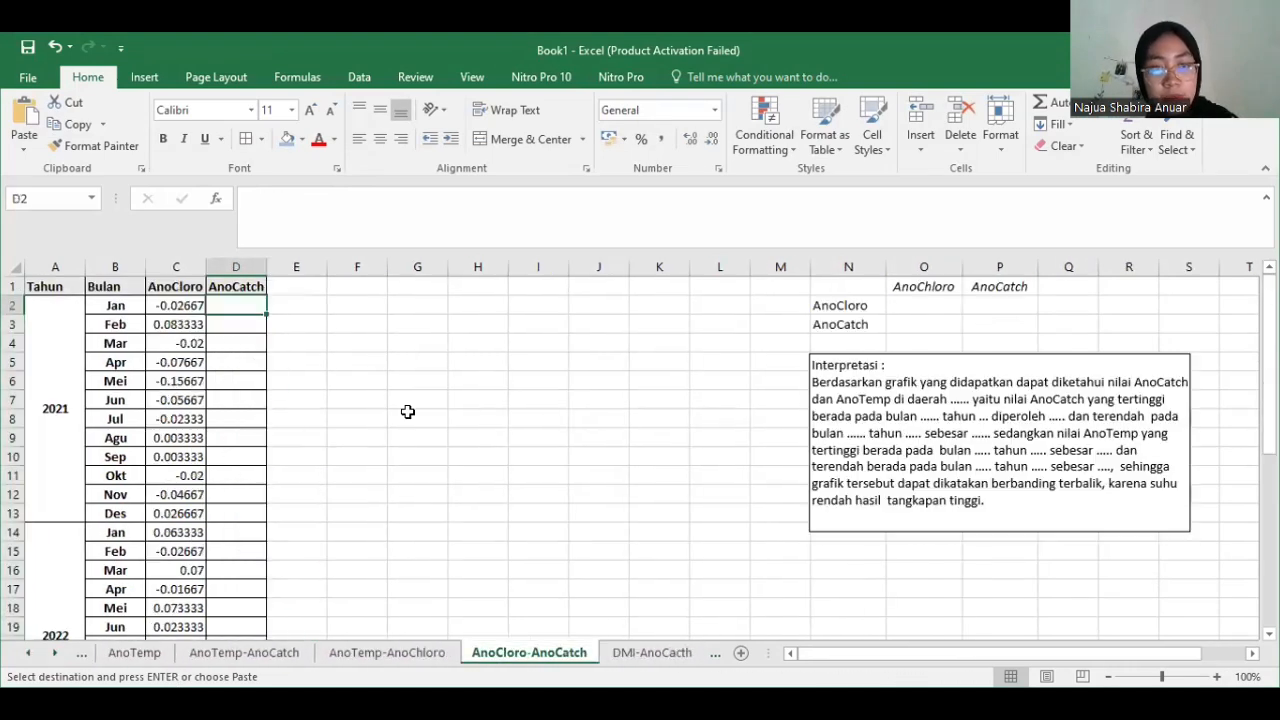
click(24, 150)
click(12, 276)
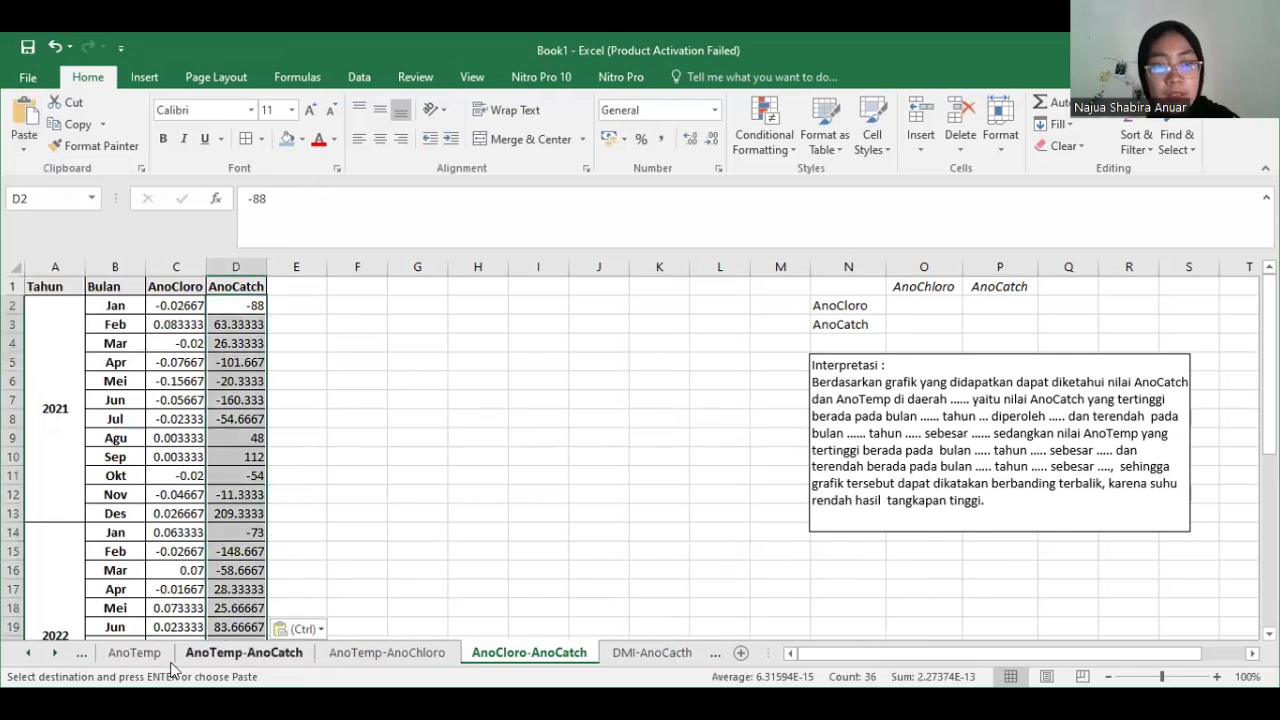
- Insert a 2-D line chart of the data in A1:D37 on the AnoTemp-AnoCatch sheet
click(205, 655)
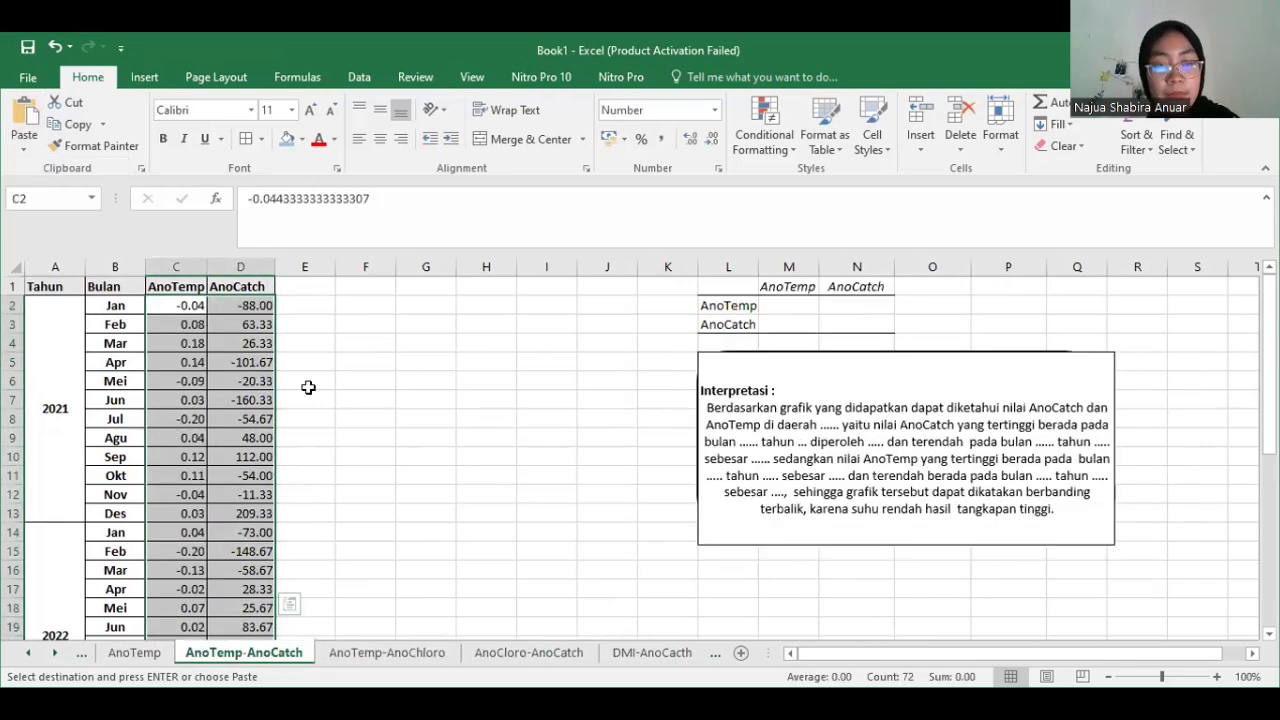
click(325, 329)
click(349, 329)
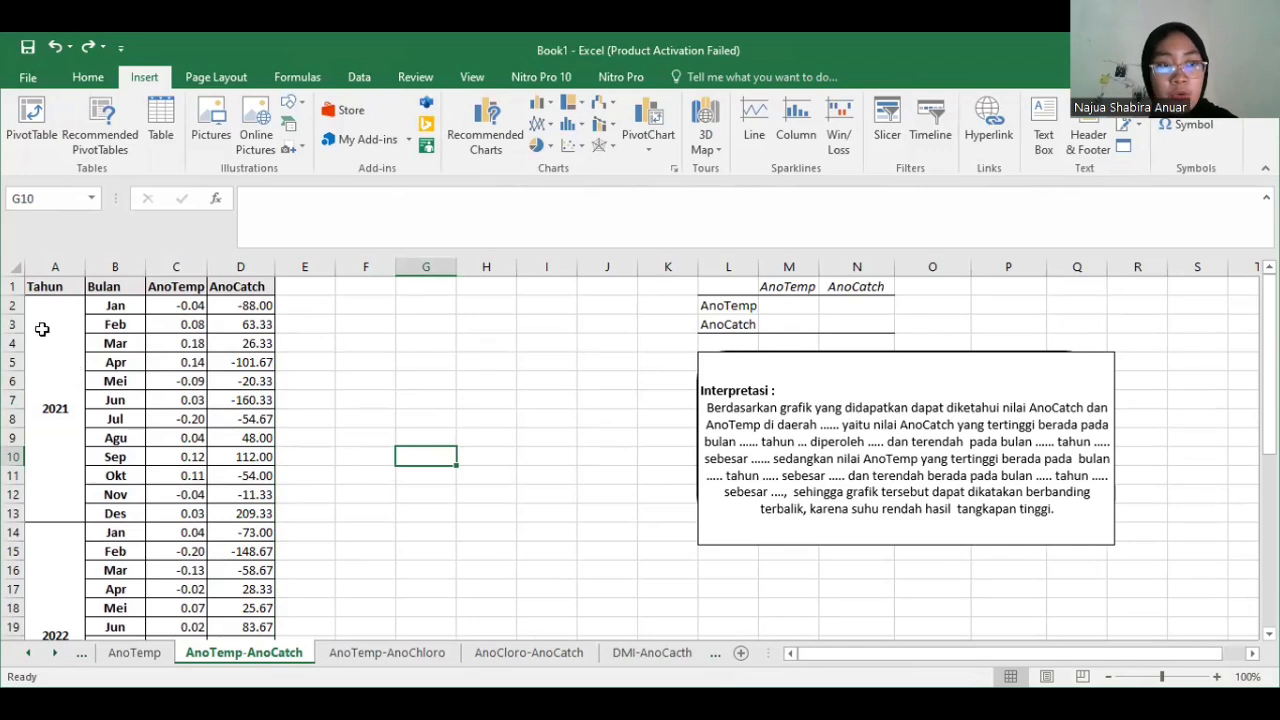
drag(40, 288, 194, 520)
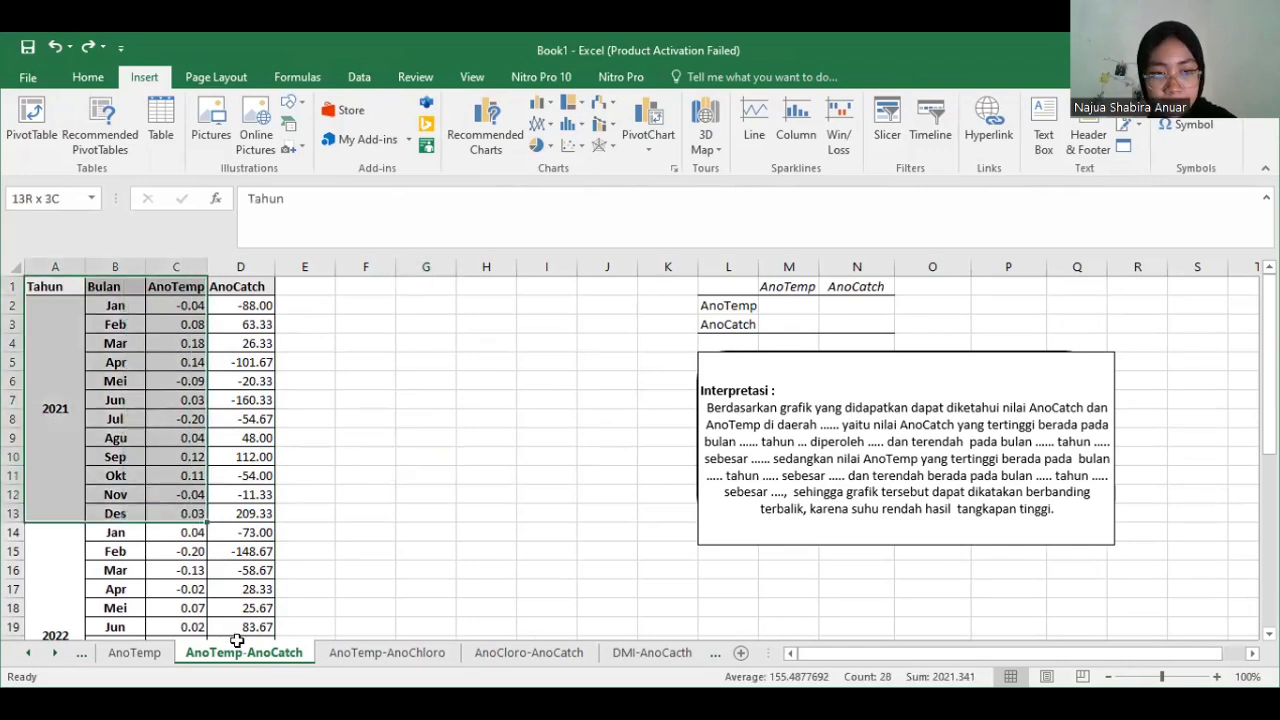
drag(237, 640, 258, 577)
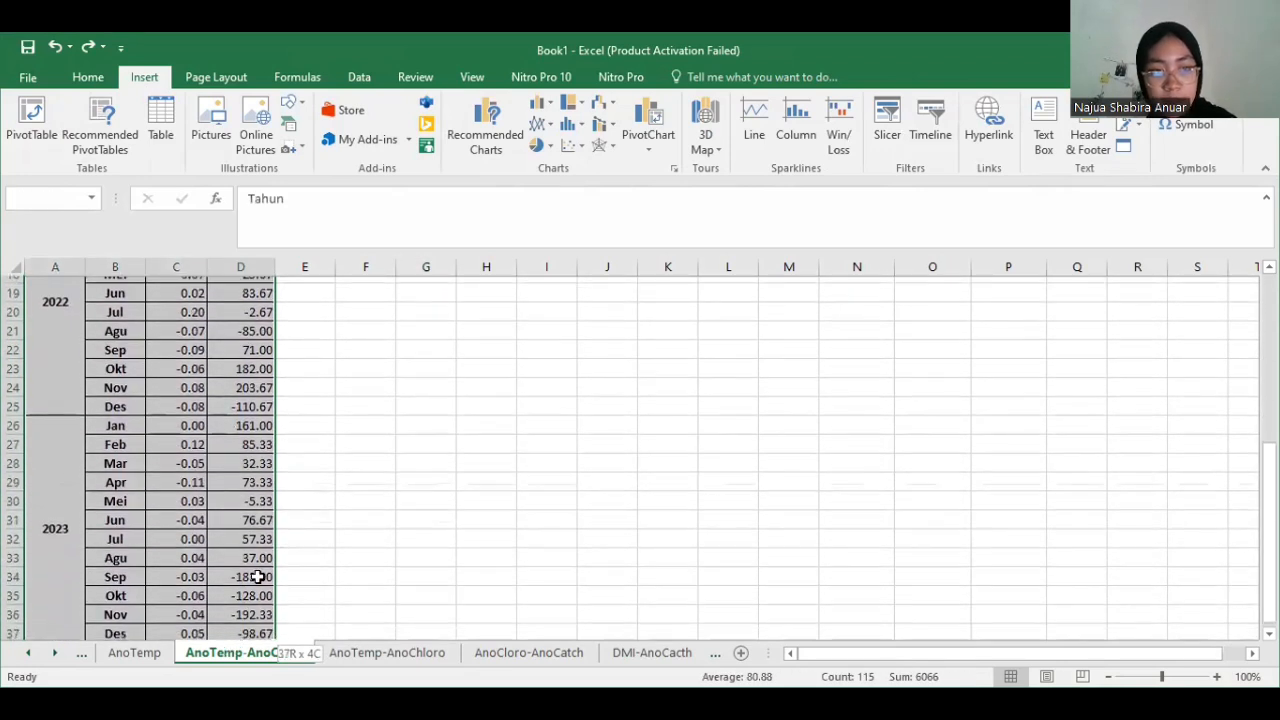
scroll(489, 261, up, 6)
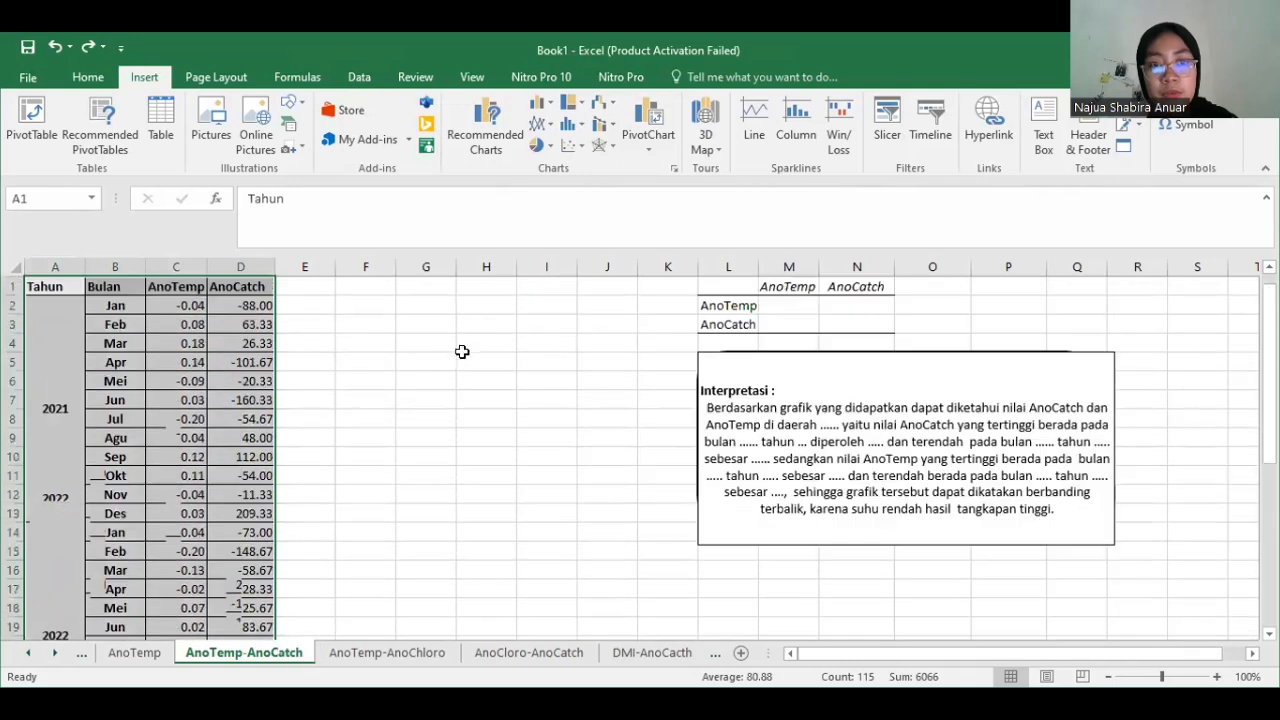
click(530, 130)
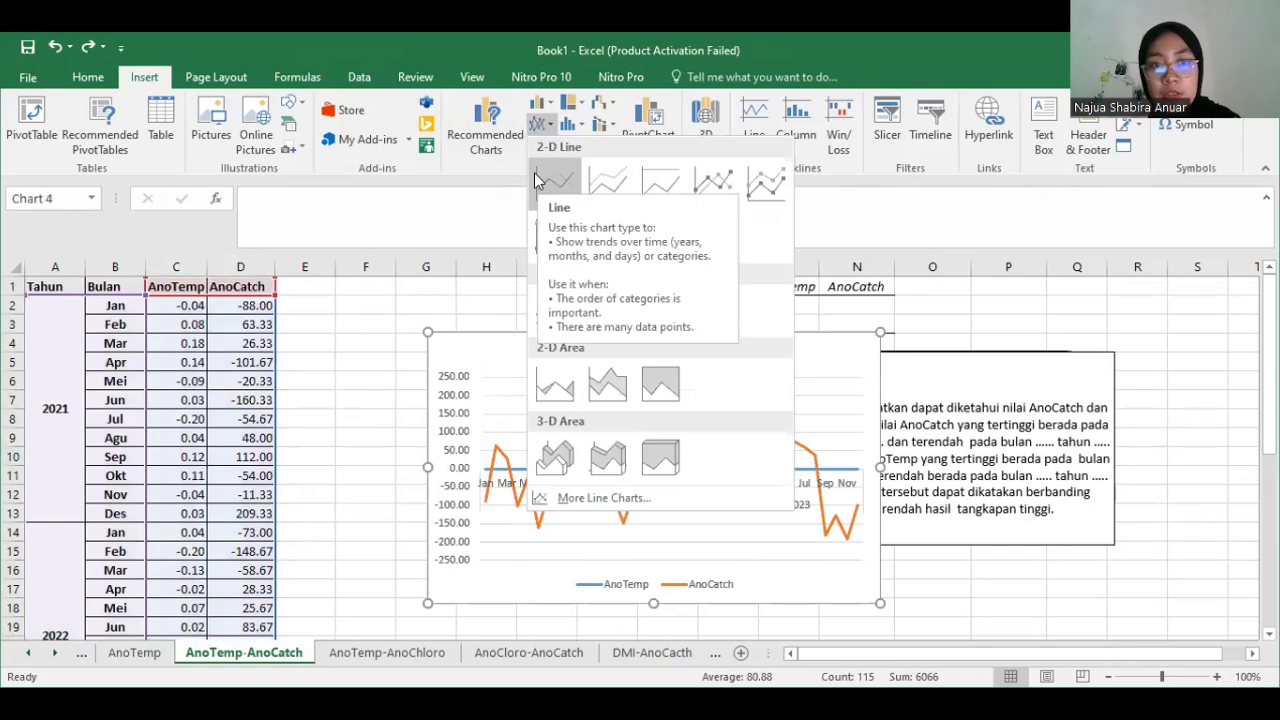
click(537, 180)
- Move the line chart beside the data table and shift the Interpretasi text box clear of the chart
drag(710, 322, 557, 323)
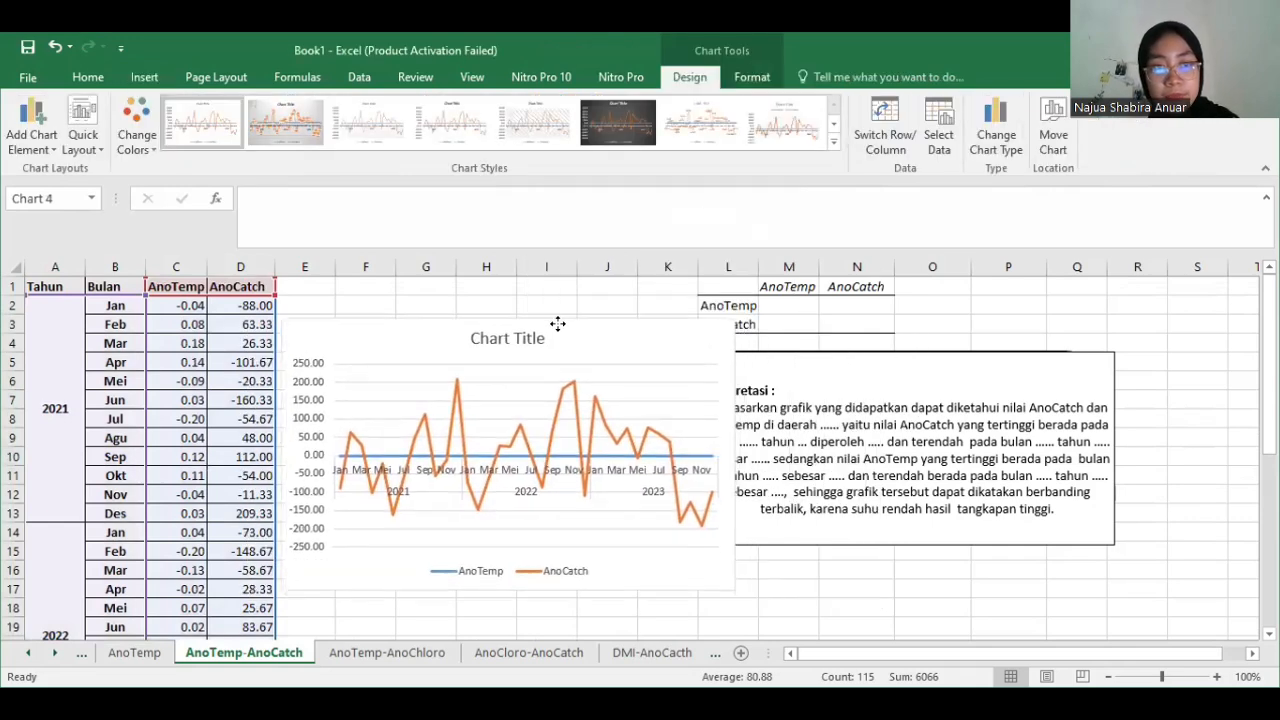
click(901, 352)
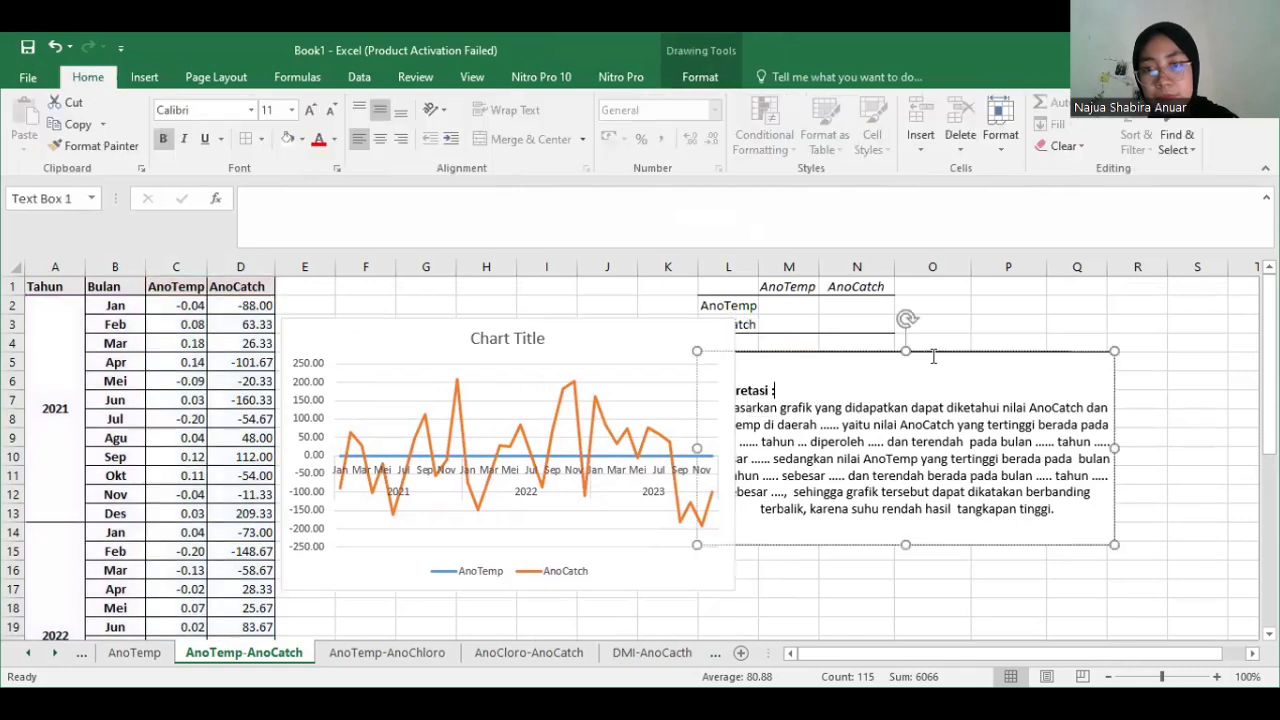
drag(931, 351, 1011, 343)
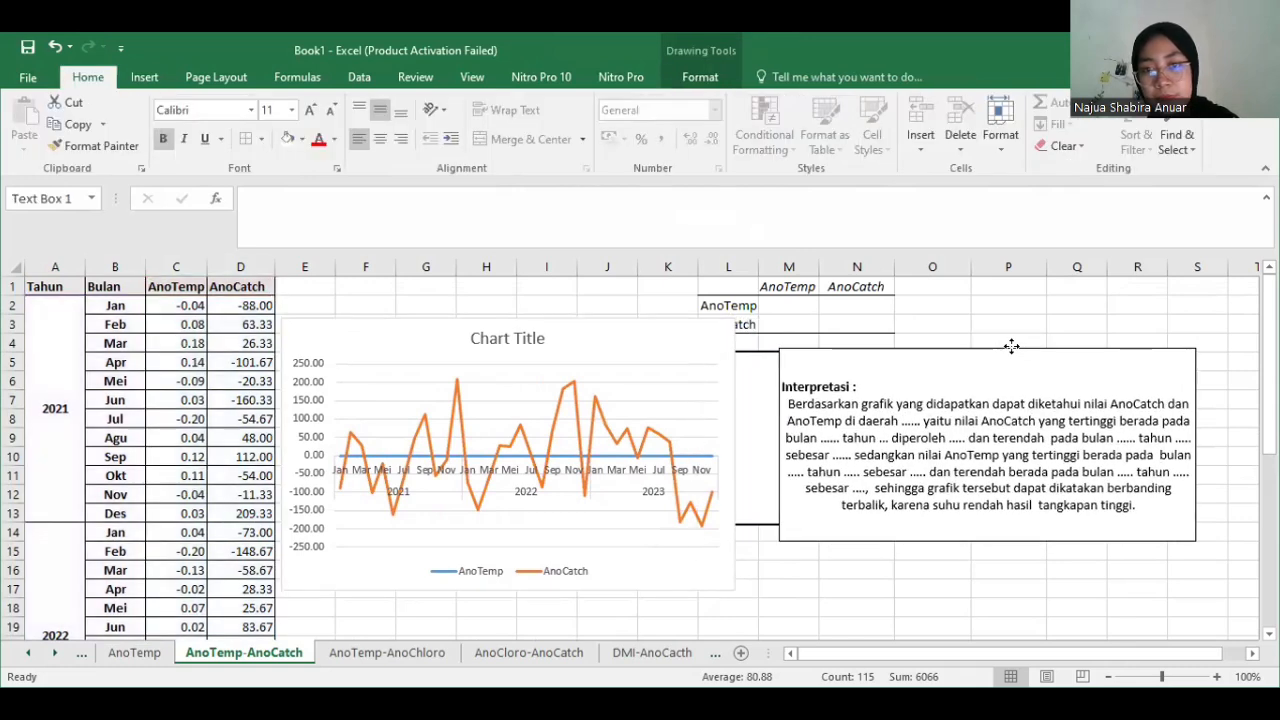
- Remove the empty frame left between the chart and the Interpretasi text box
click(757, 352)
key(Escape)
key(ctrl+a)
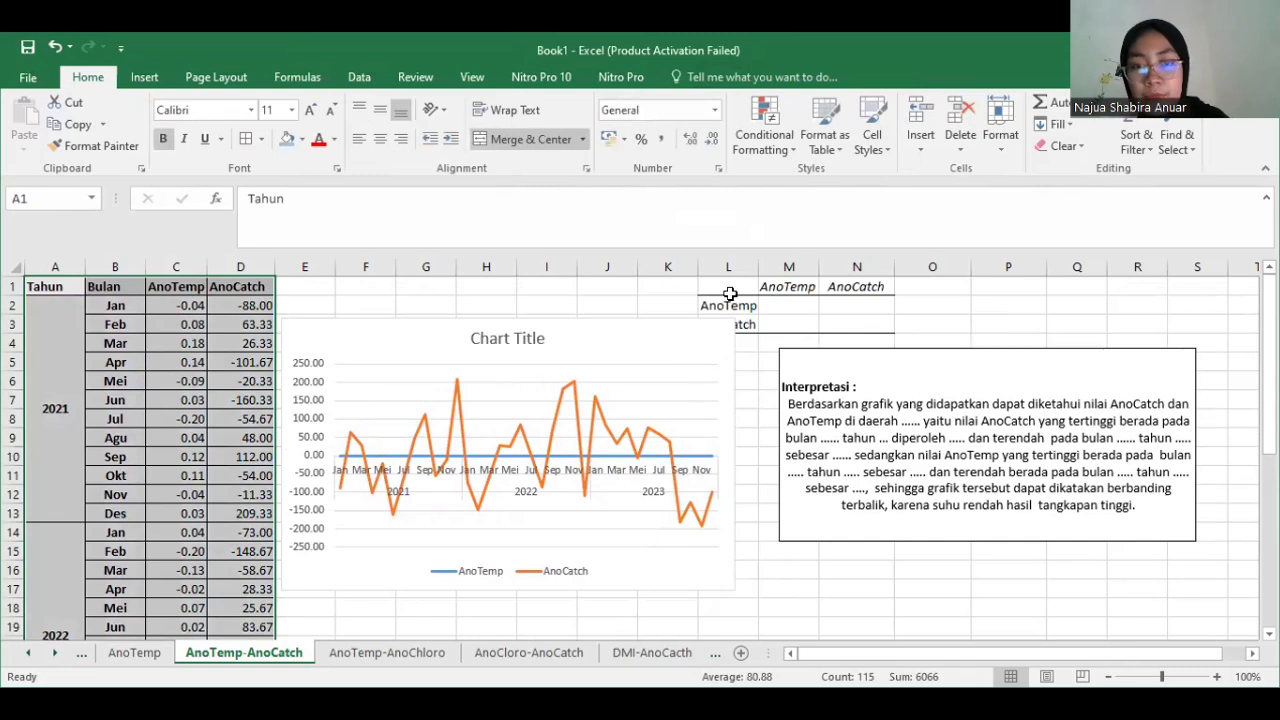
- Move the line chart clear of the AnoTemp/AnoCatch correlation table and plot its AnoTemp series on the secondary axis
drag(728, 284, 825, 320)
drag(627, 319, 647, 356)
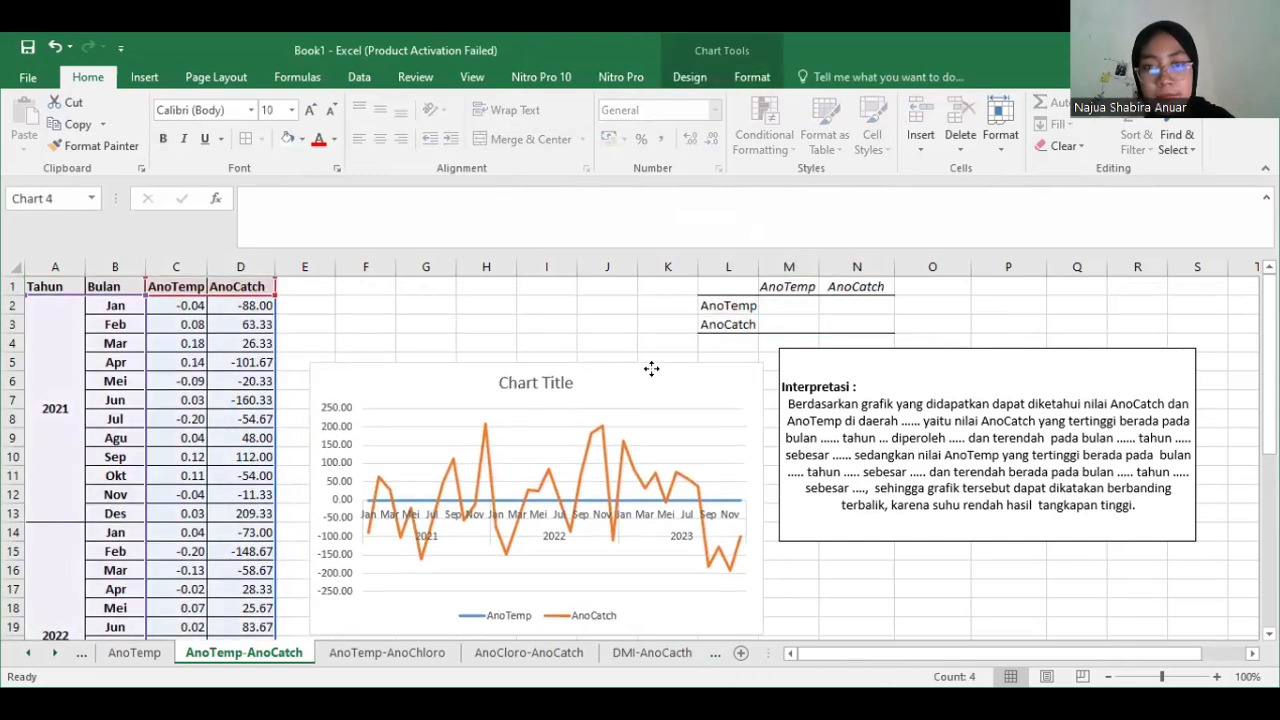
scroll(557, 392, down, 1)
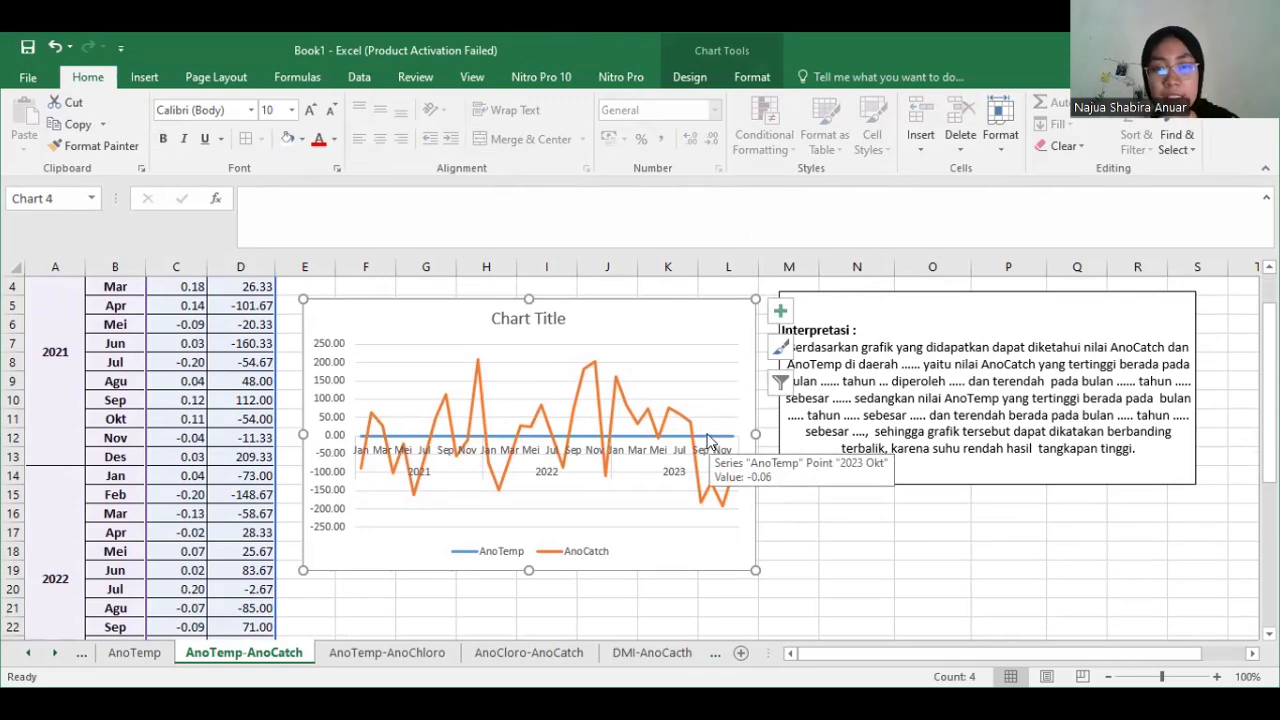
right_click(707, 438)
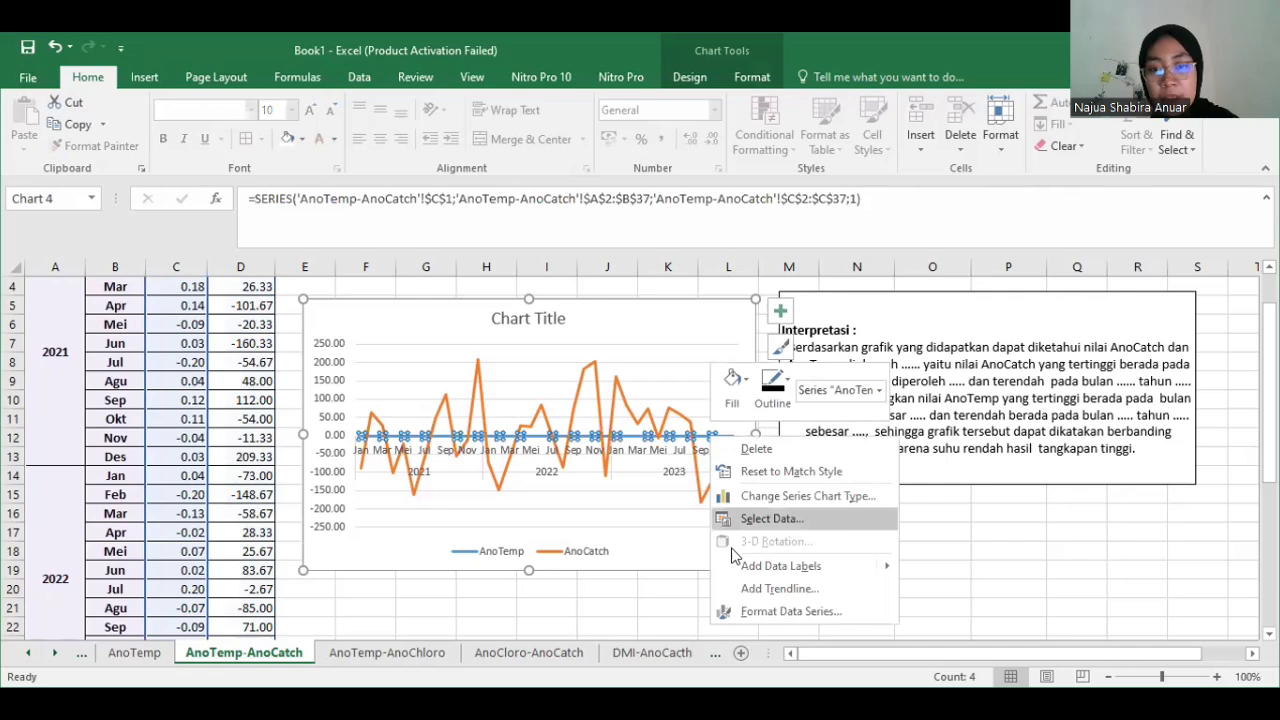
click(757, 615)
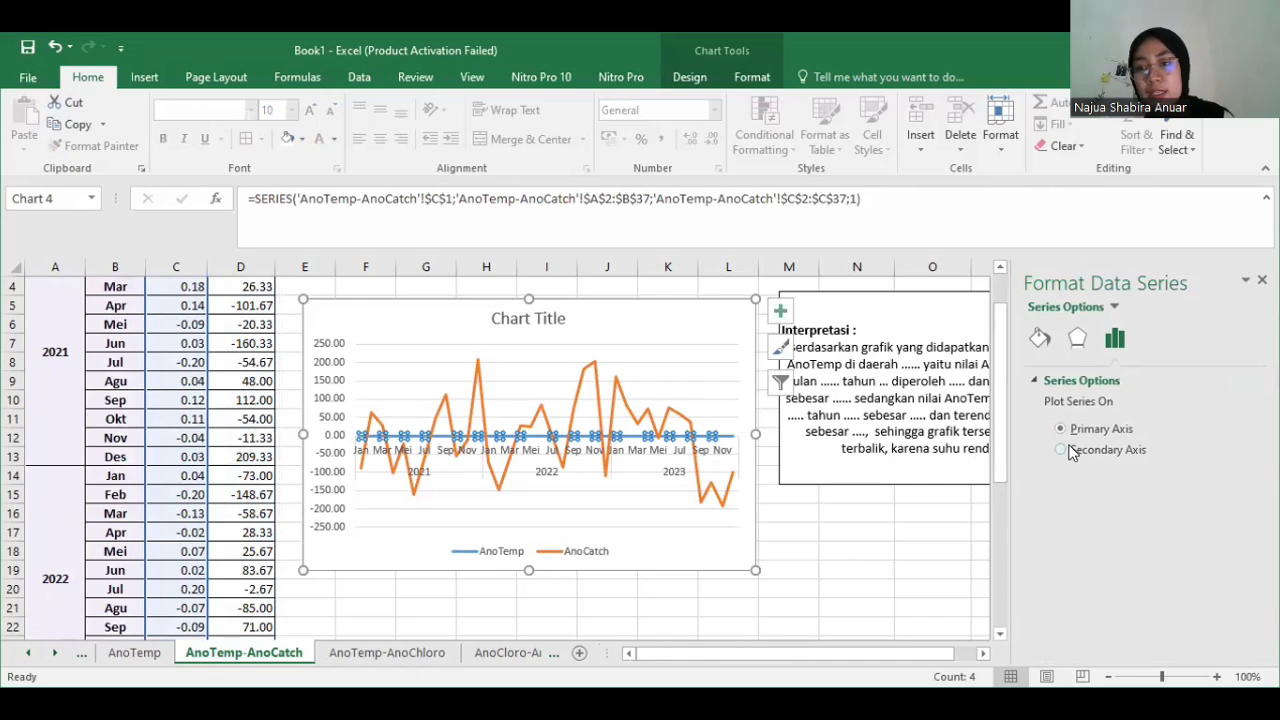
click(1060, 450)
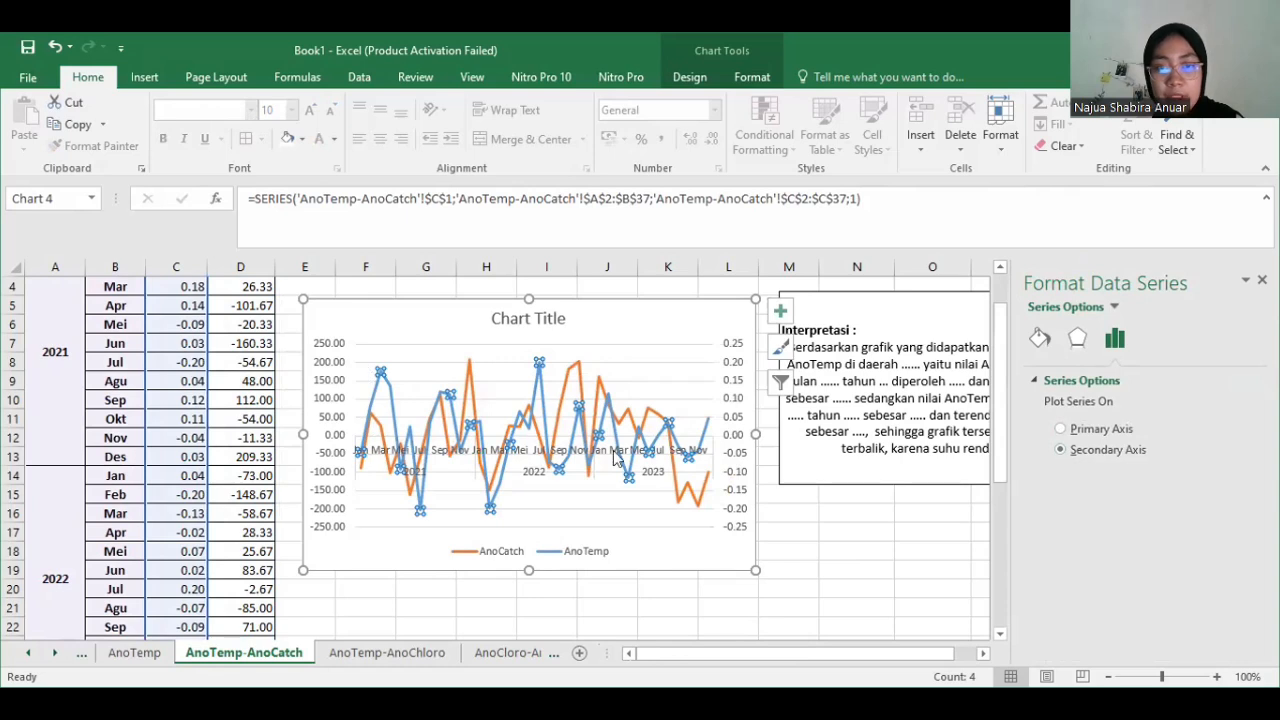
- Set the label position of the chart's horizontal month and year axis to Low
scroll(585, 360, up, 1)
scroll(600, 480, down, 1)
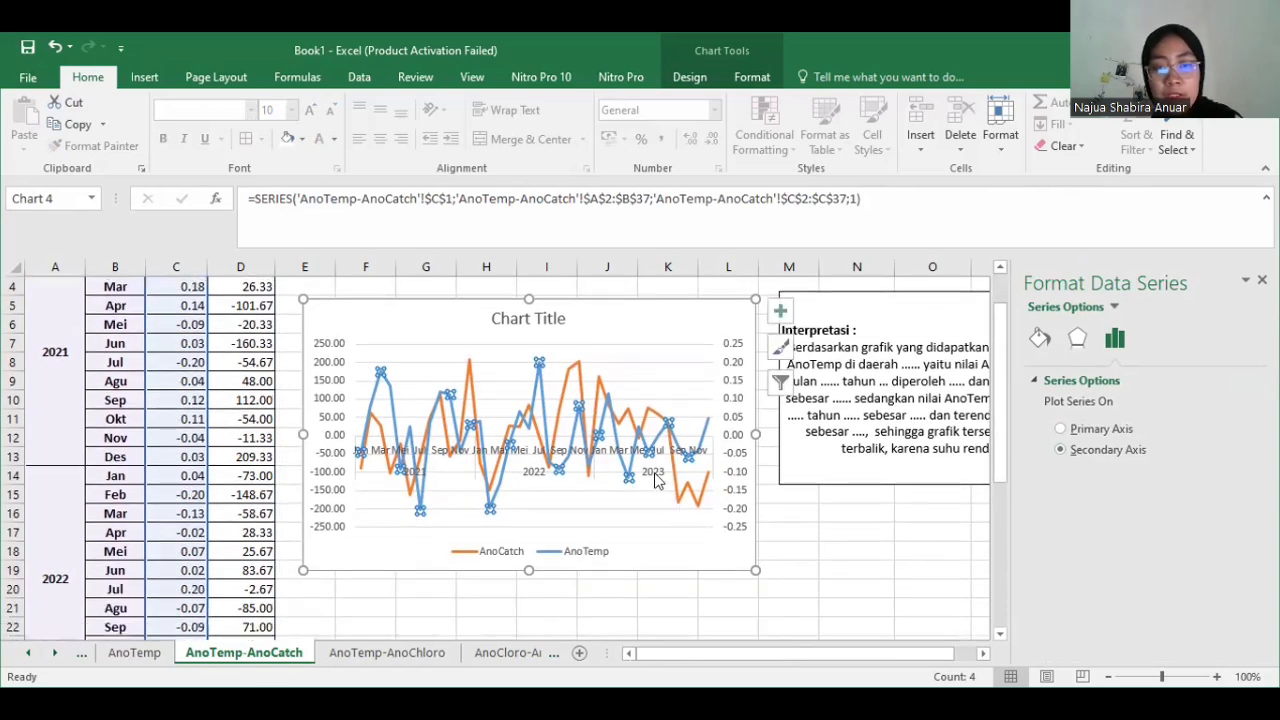
click(655, 478)
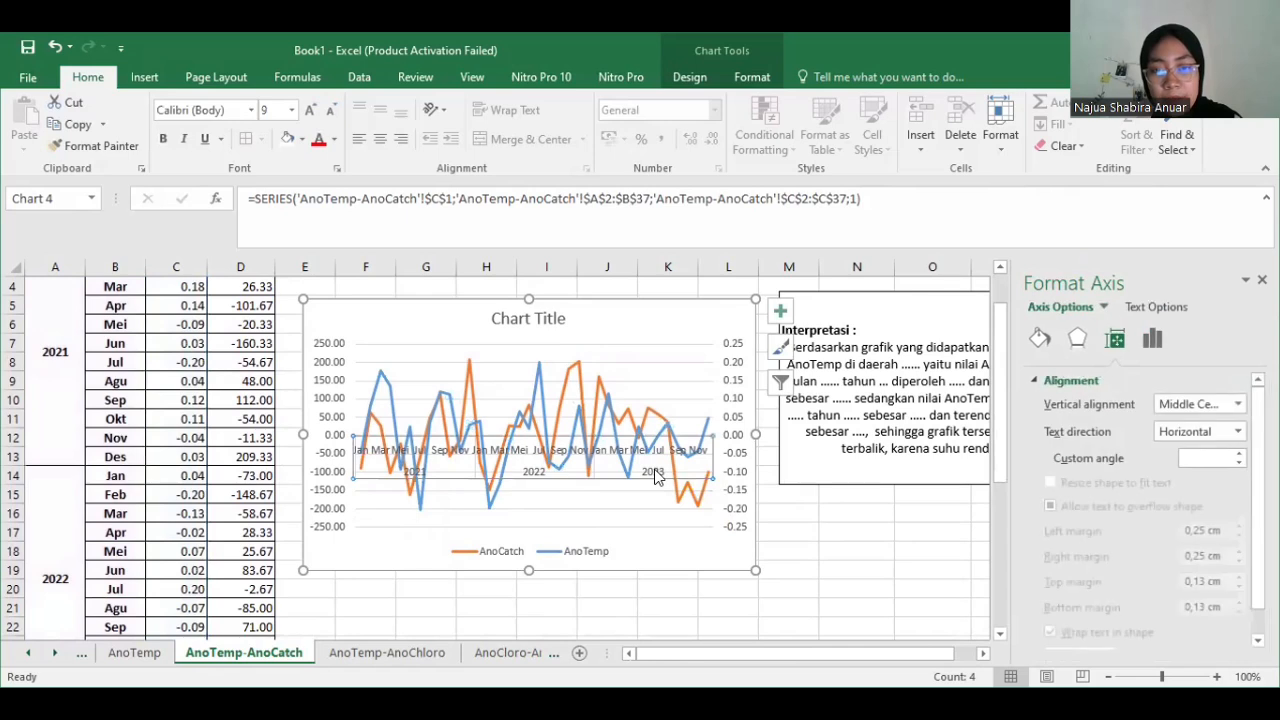
right_click(652, 473)
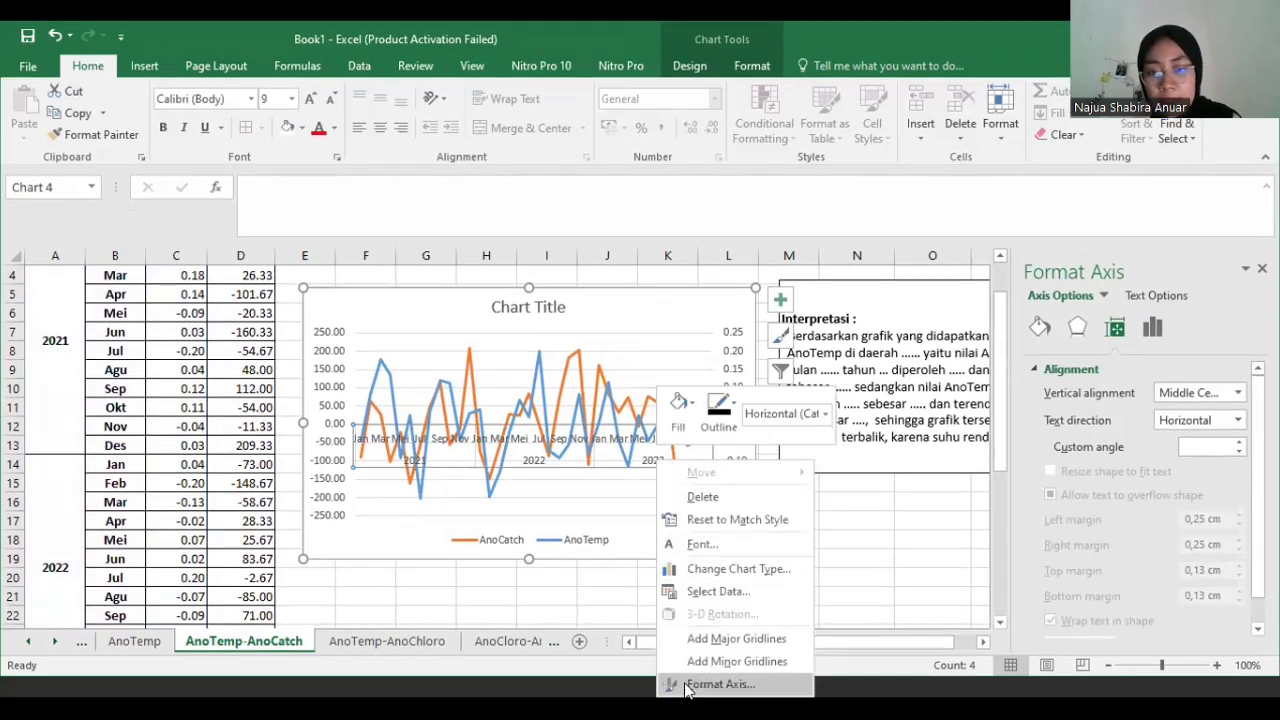
click(718, 684)
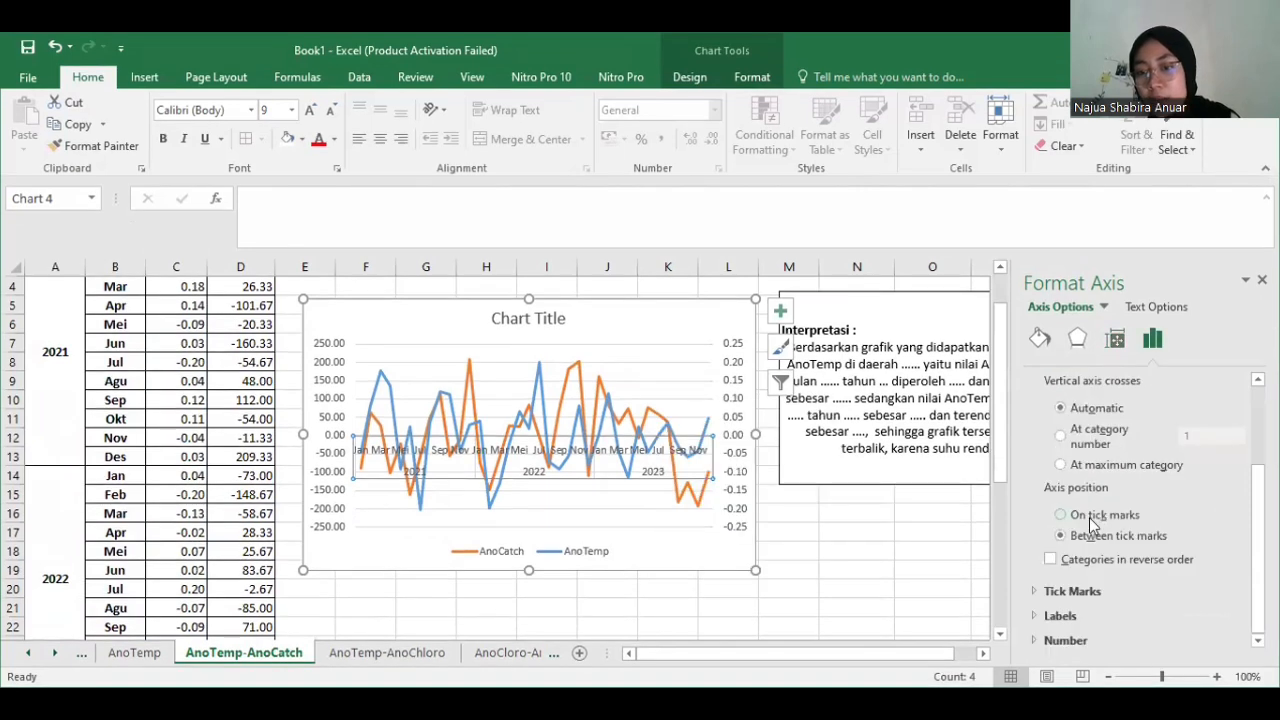
click(1044, 617)
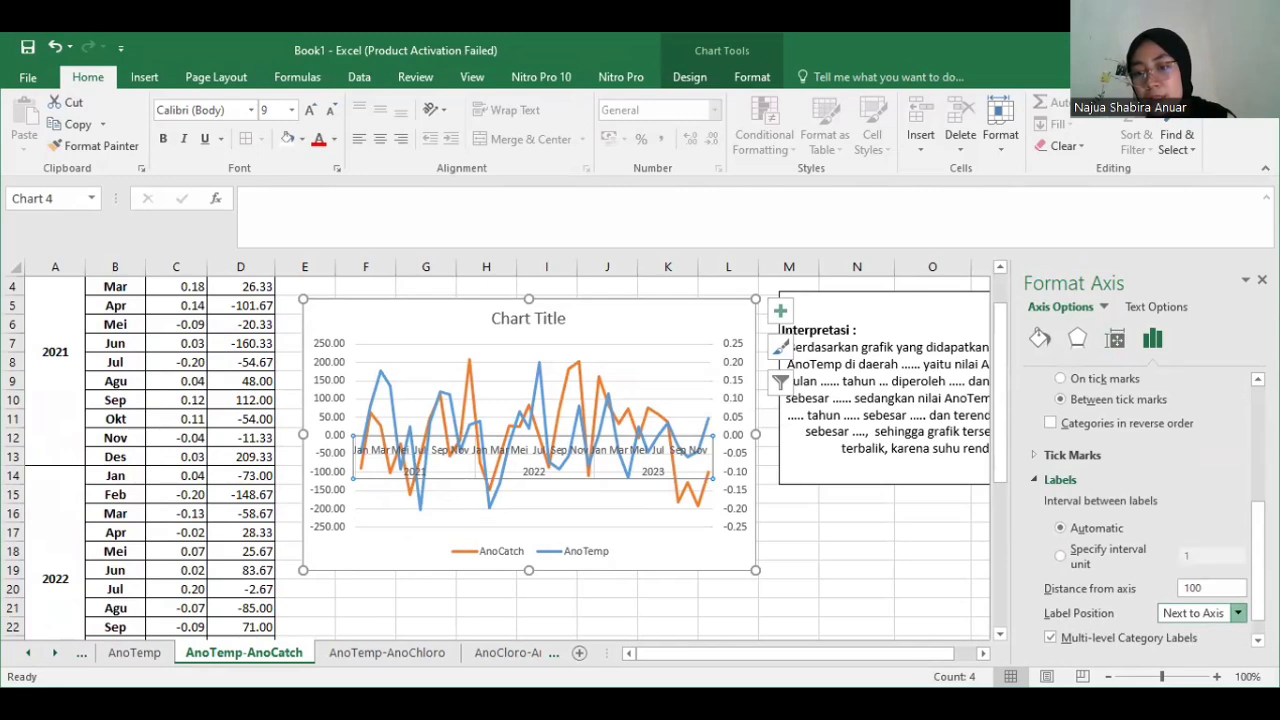
click(1238, 613)
click(1206, 664)
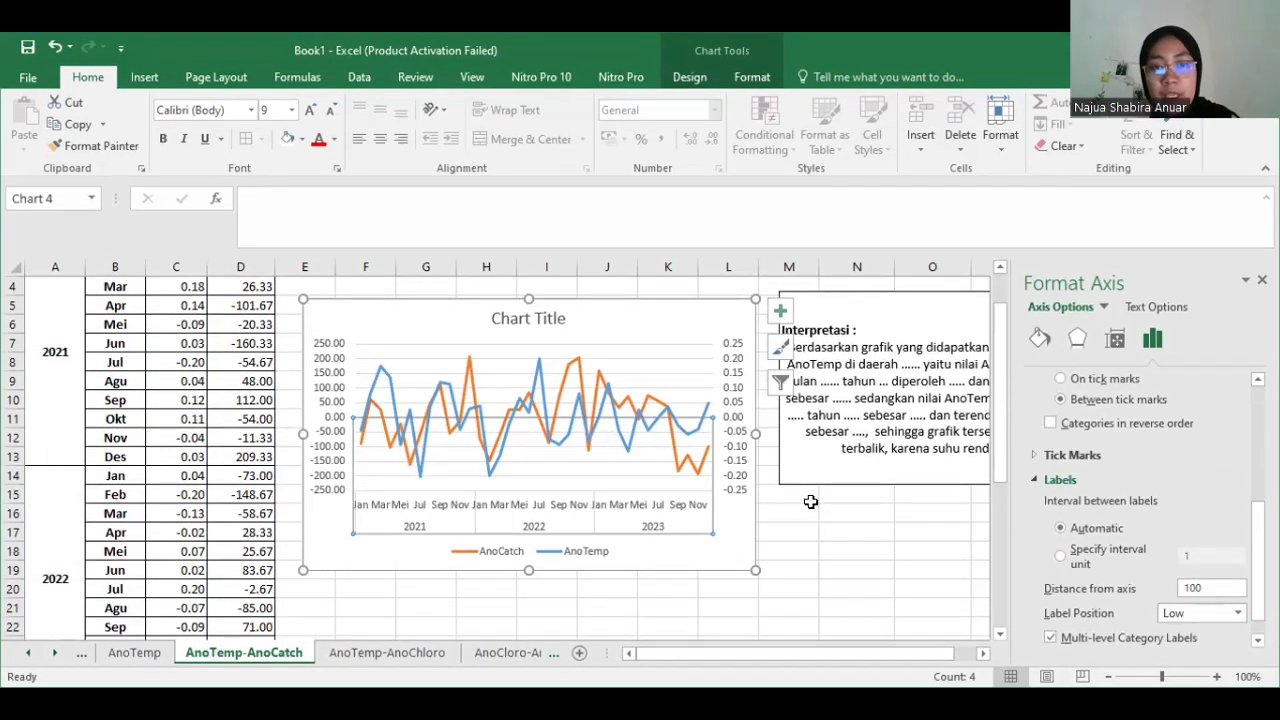
- Change the chart to a combo with AnoTemp as clustered columns on the secondary axis and AnoCatch as a line
scroll(810, 502, up, 1)
scroll(500, 337, down, 2)
scroll(533, 570, up, 2)
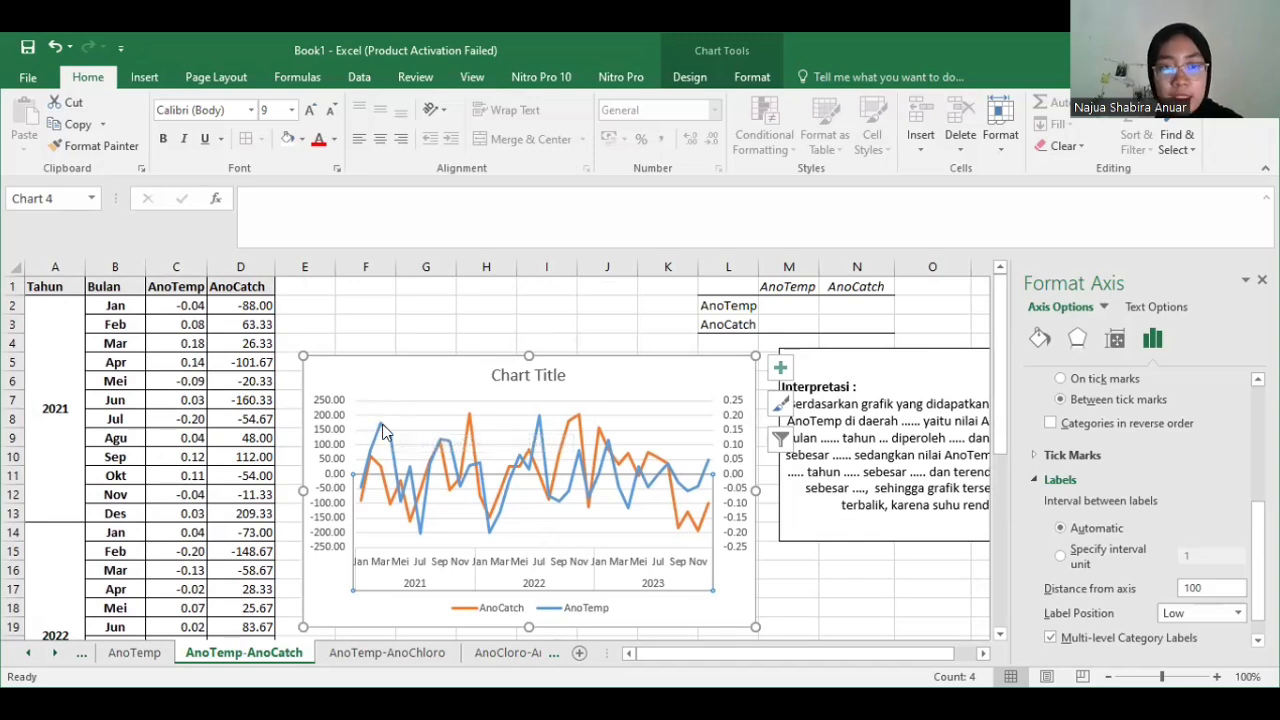
click(383, 428)
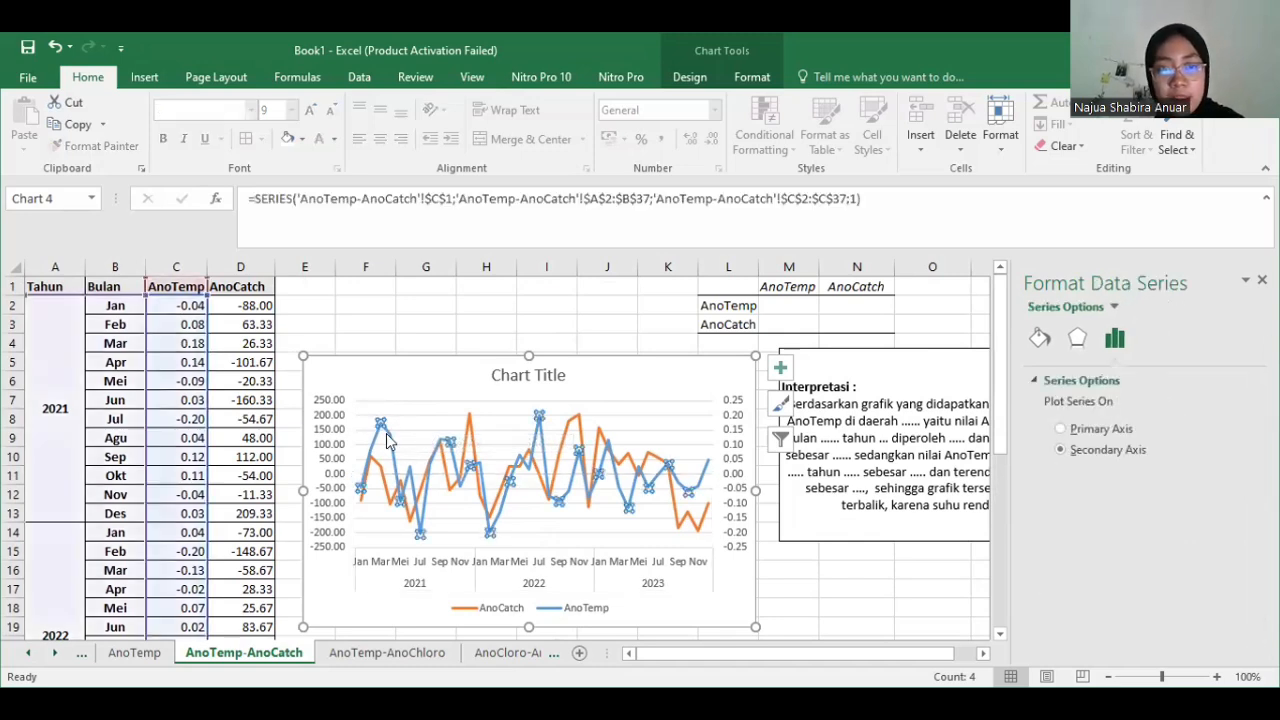
right_click(388, 441)
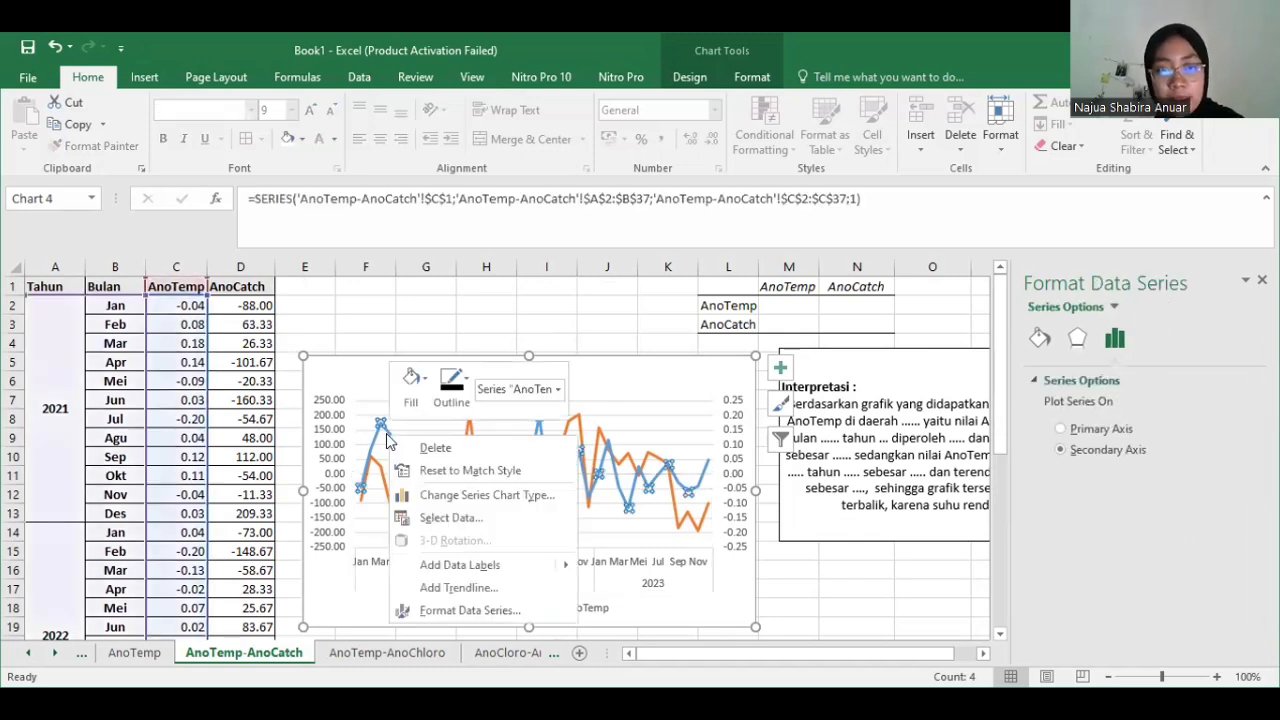
click(450, 497)
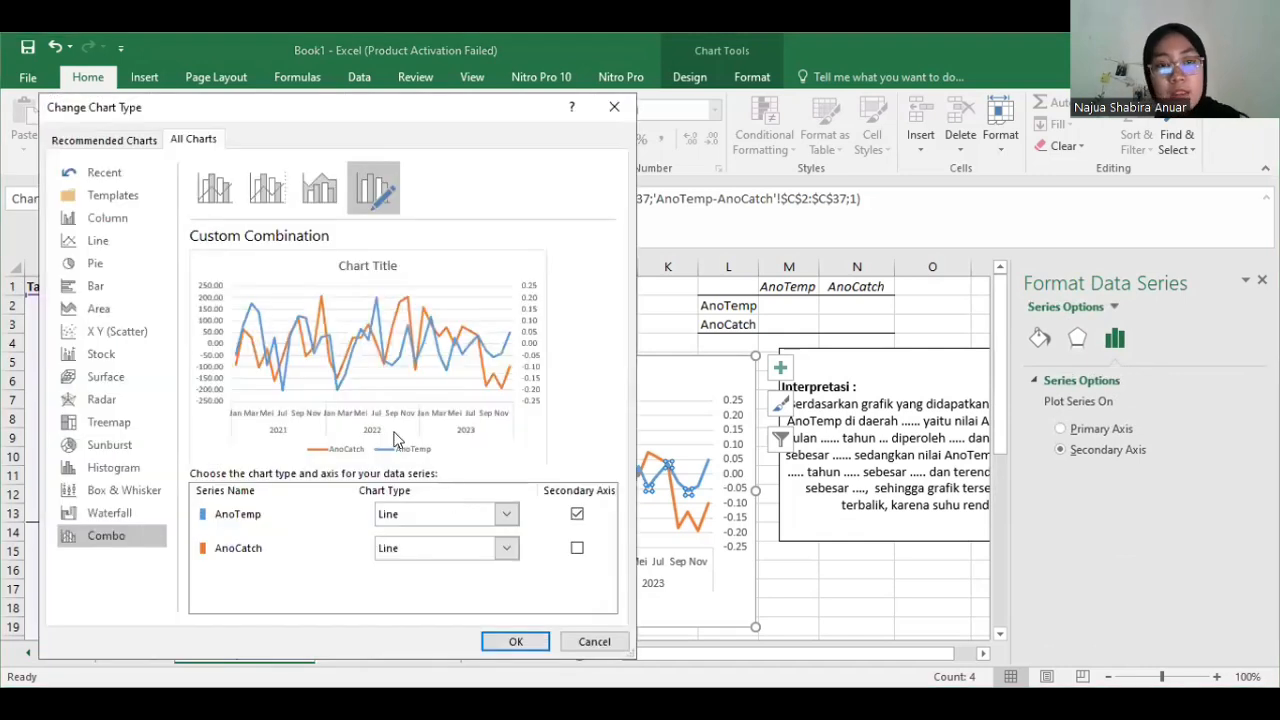
click(214, 200)
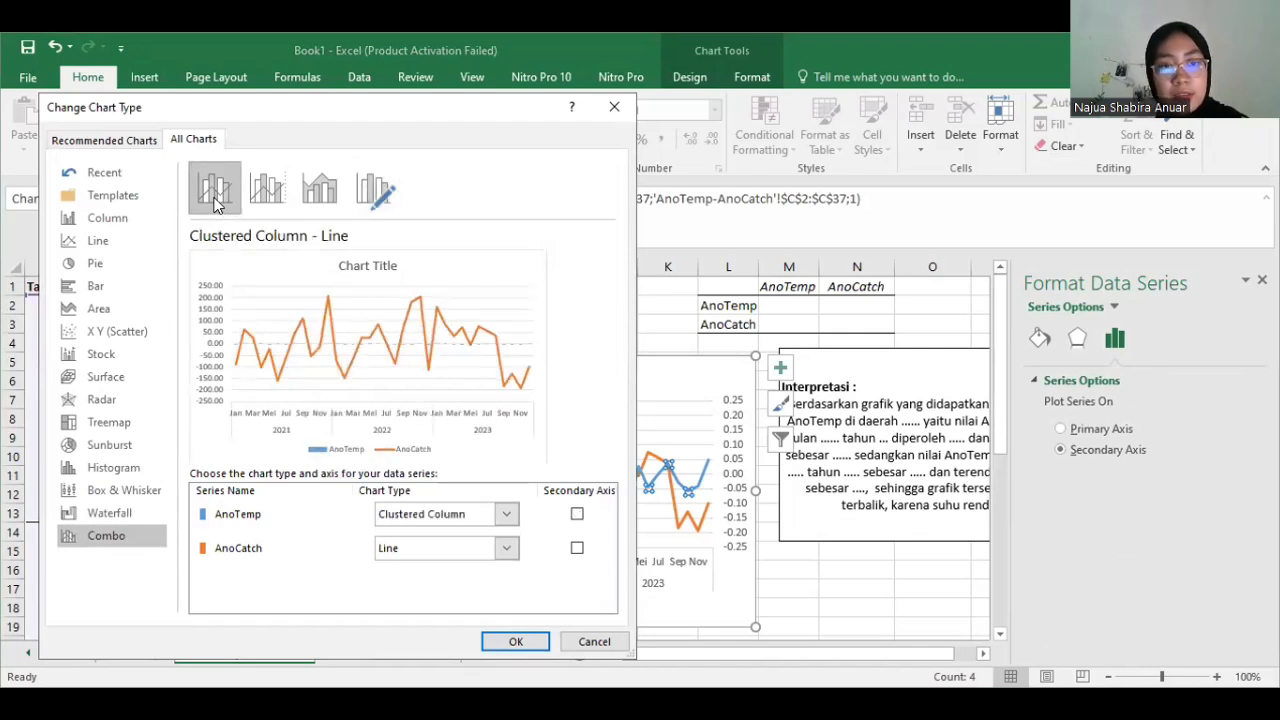
click(577, 514)
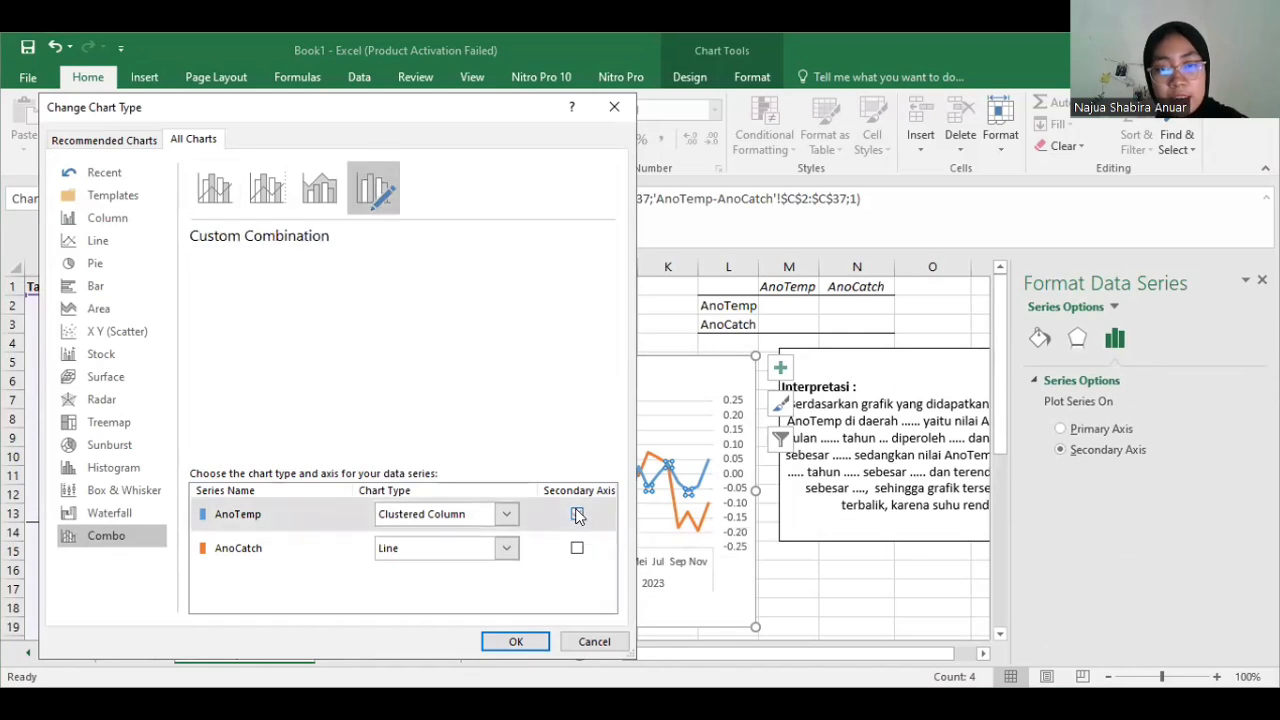
click(515, 641)
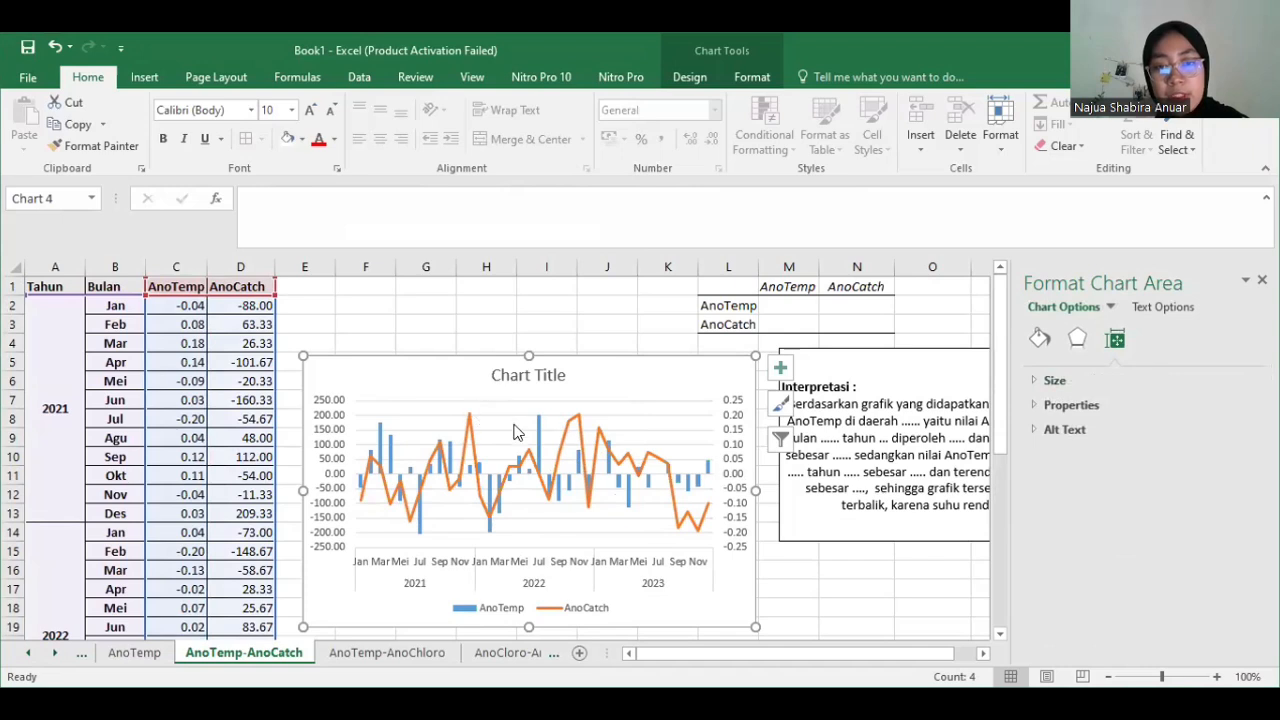
- Retitle the chart "Grafik Korelasi AnoTemp-AnoCatch" and close the formatting pane
click(537, 374)
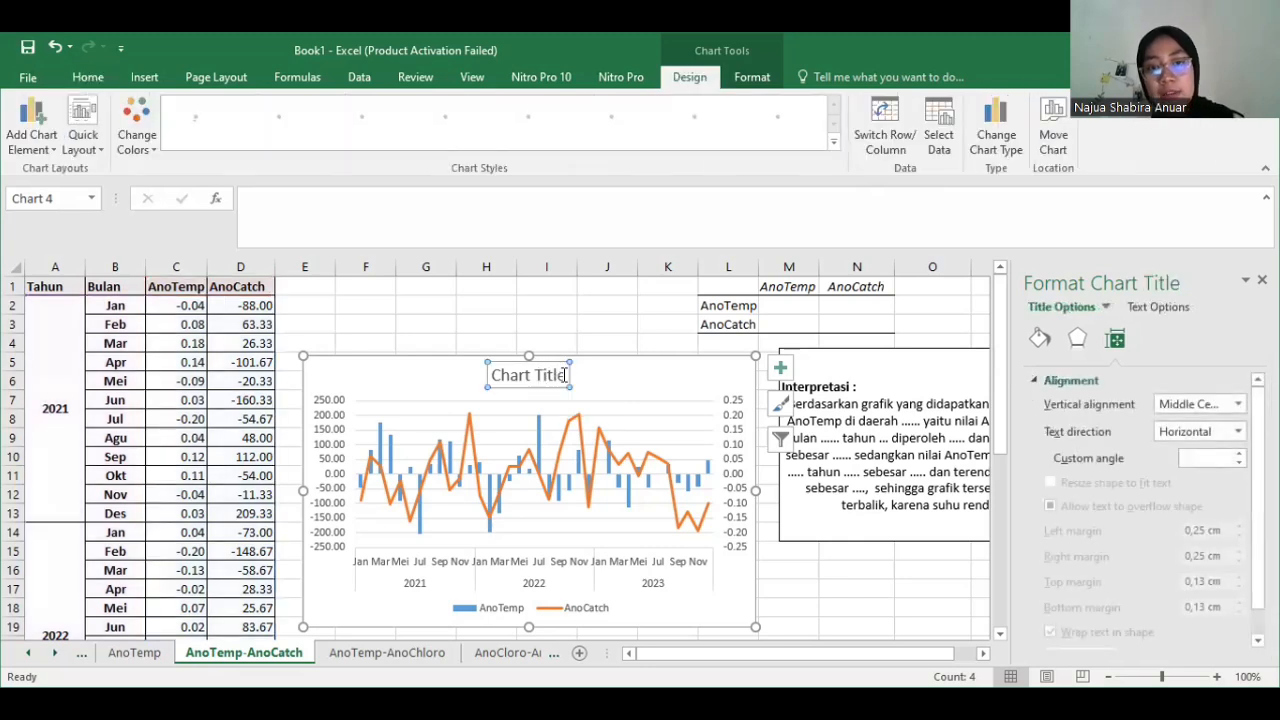
click(565, 374)
key(BackSpace)
key(BackSpace)
key(BackSpace)
key(BackSpace)
key(BackSpace)
key(BackSpace)
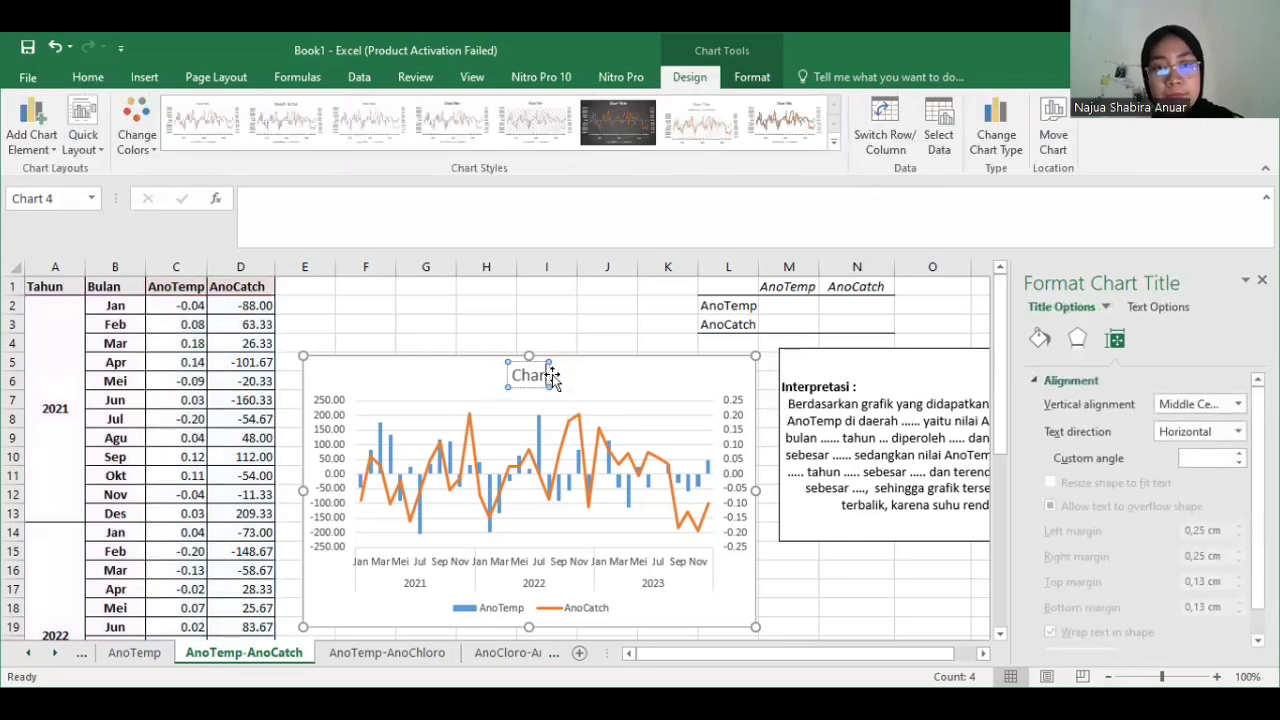
key(BackSpace)
key(BackSpace)
key(BackSpace)
key(BackSpace)
key(BackSpace)
text(Gar)
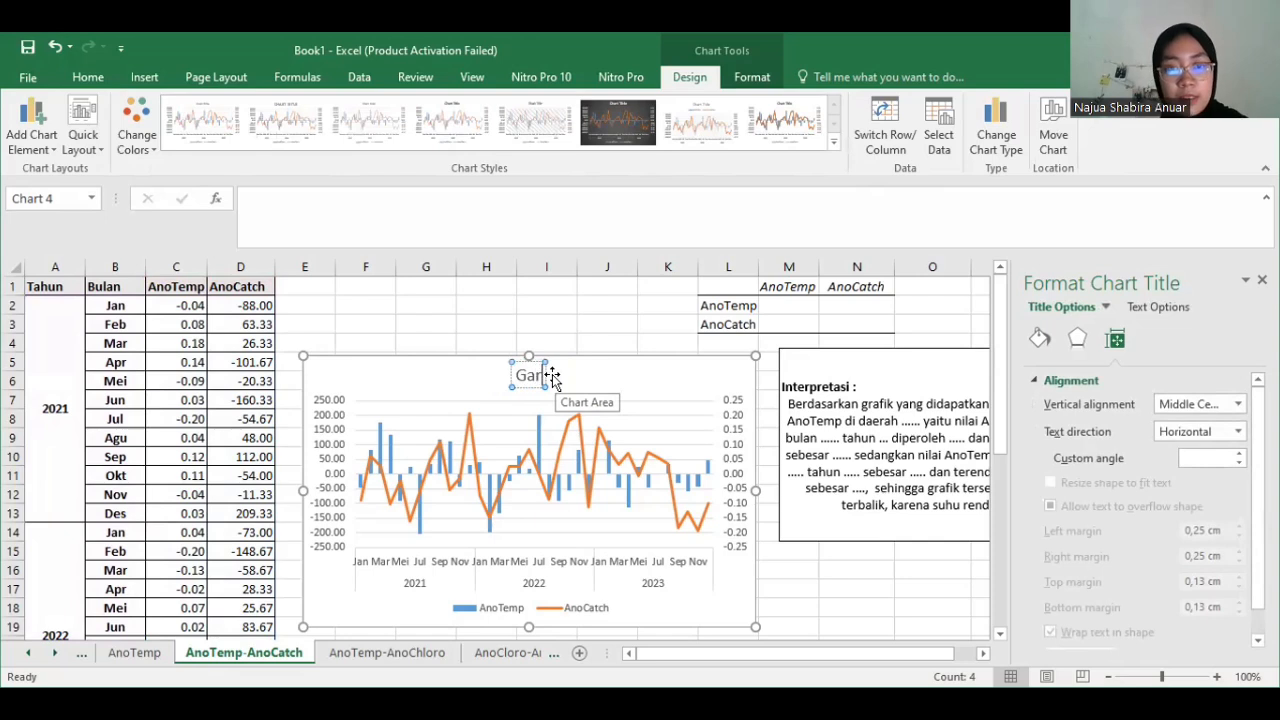
key(BackSpace)
key(BackSpace)
text(rafi)
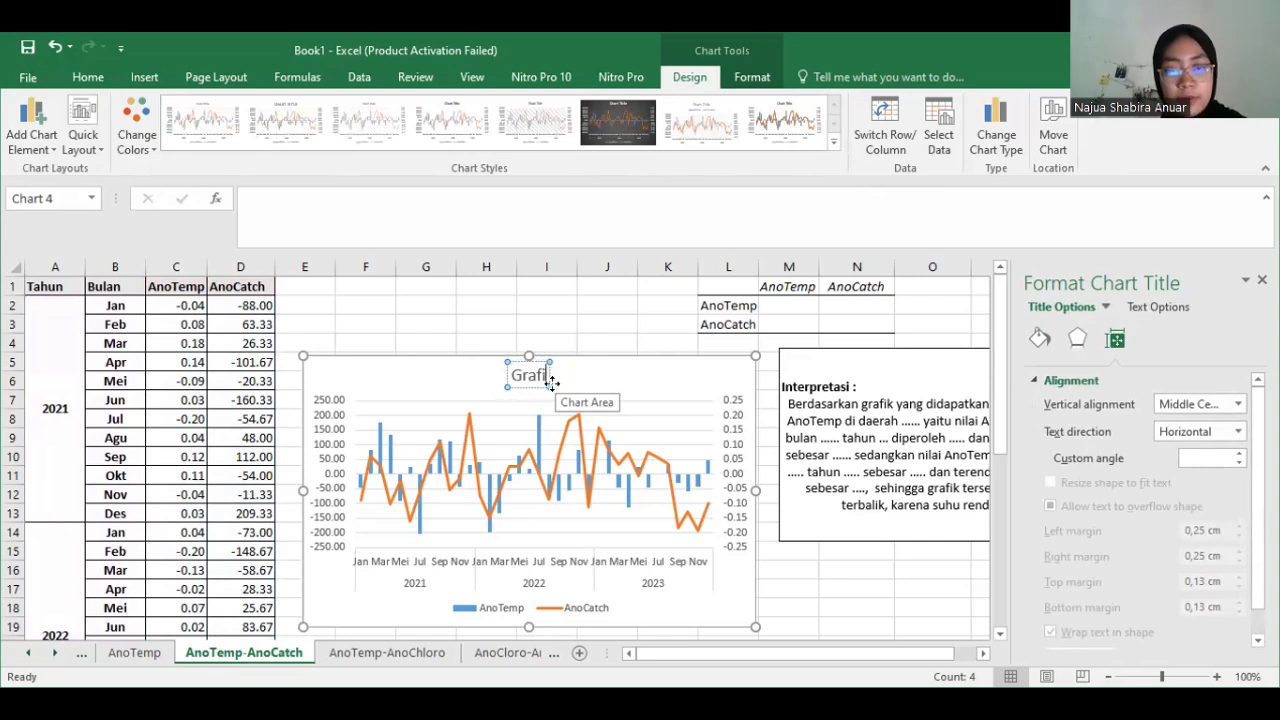
text(k Korelasi)
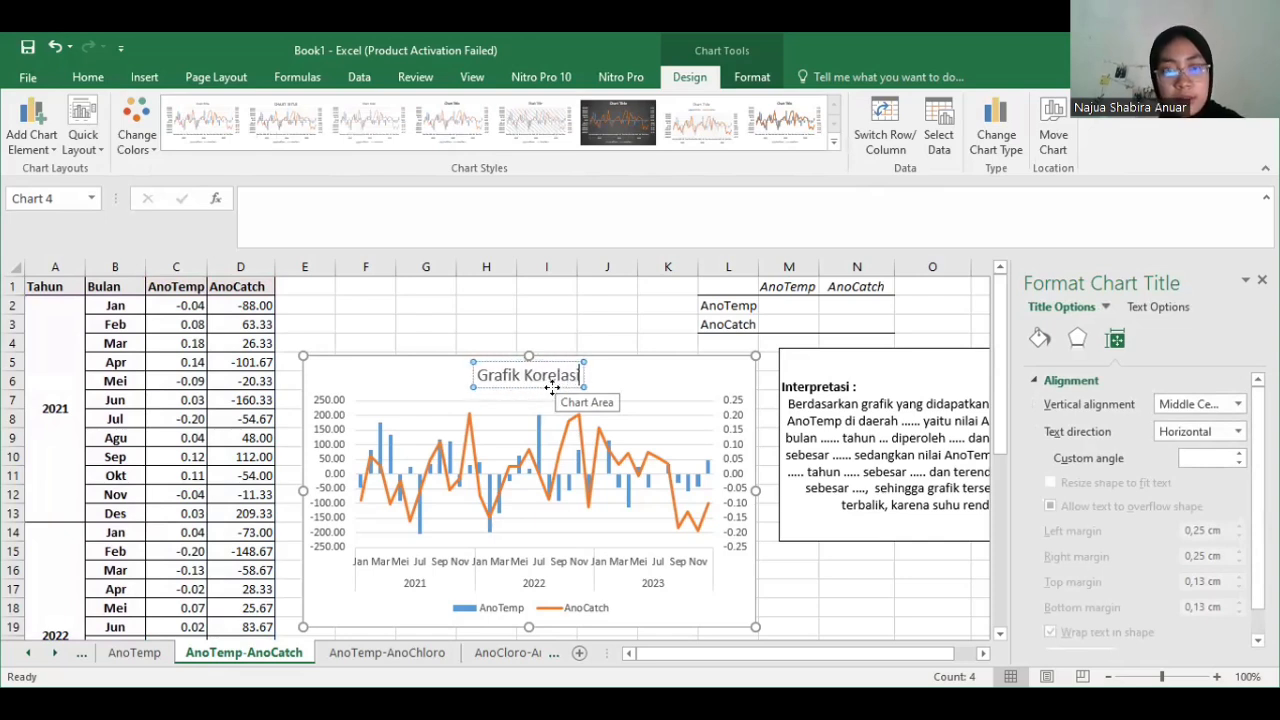
text( Ano)
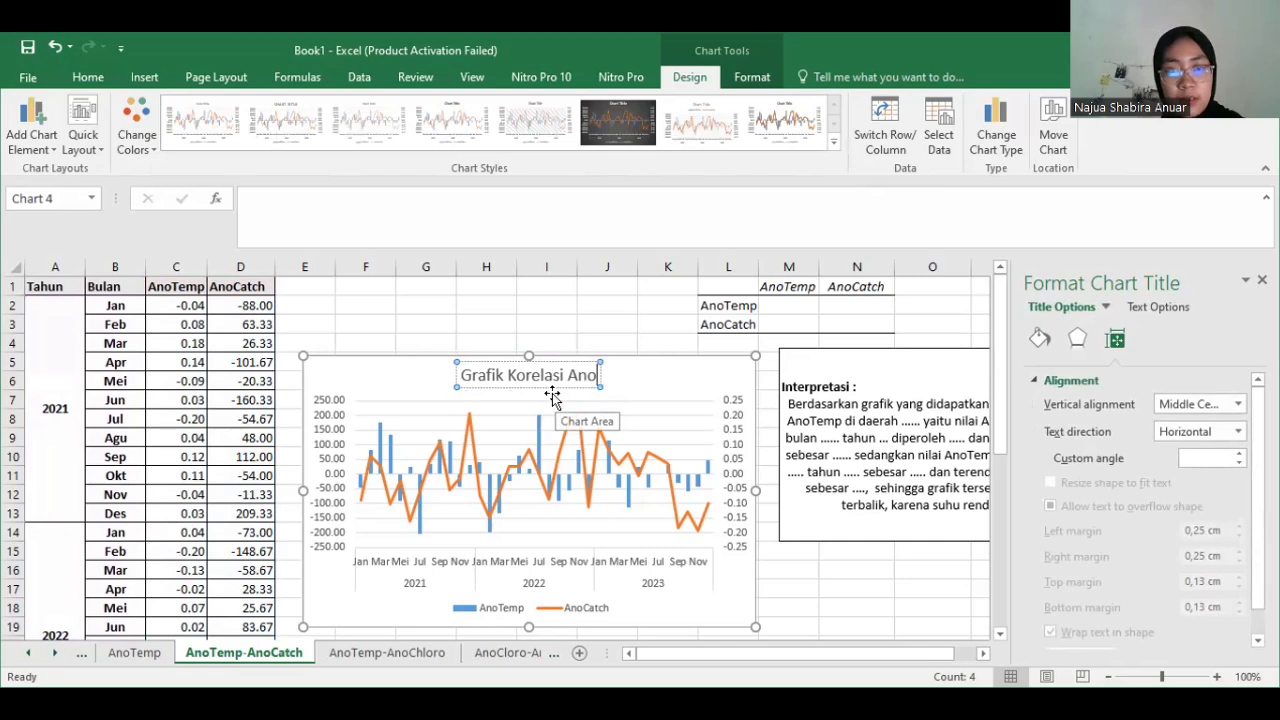
text(Temp)
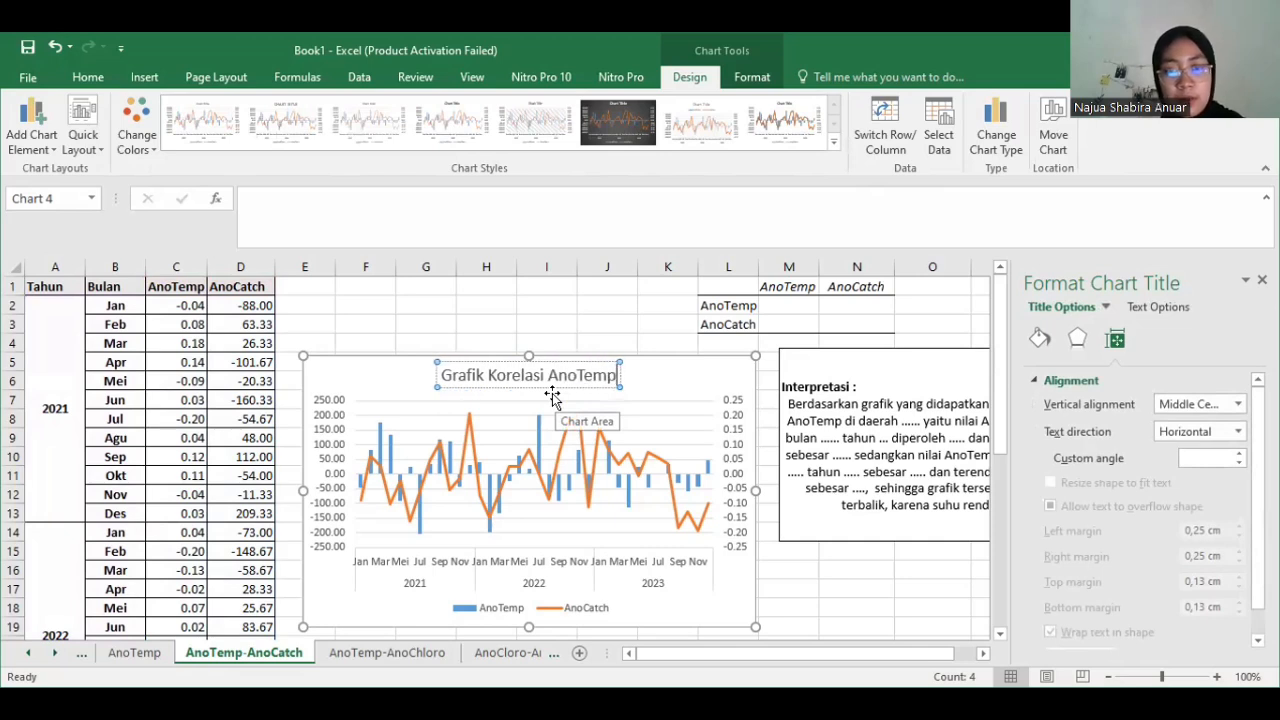
text(-Ano)
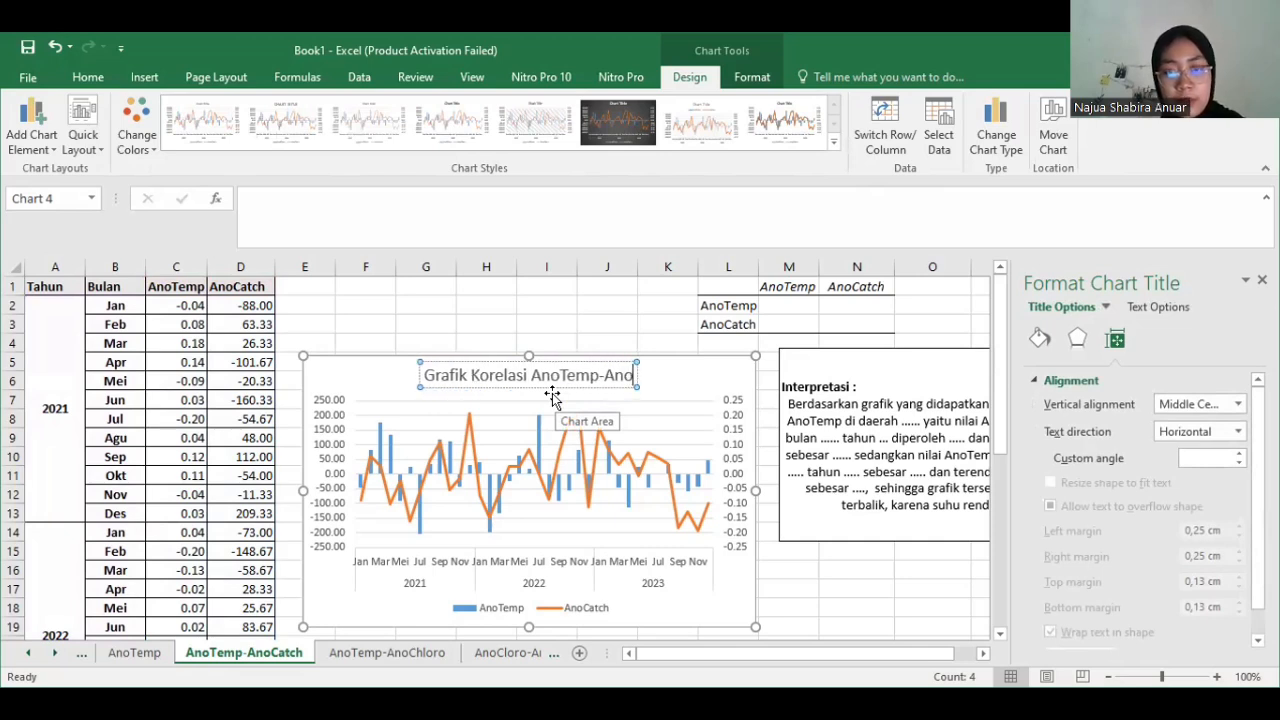
text(Cat)
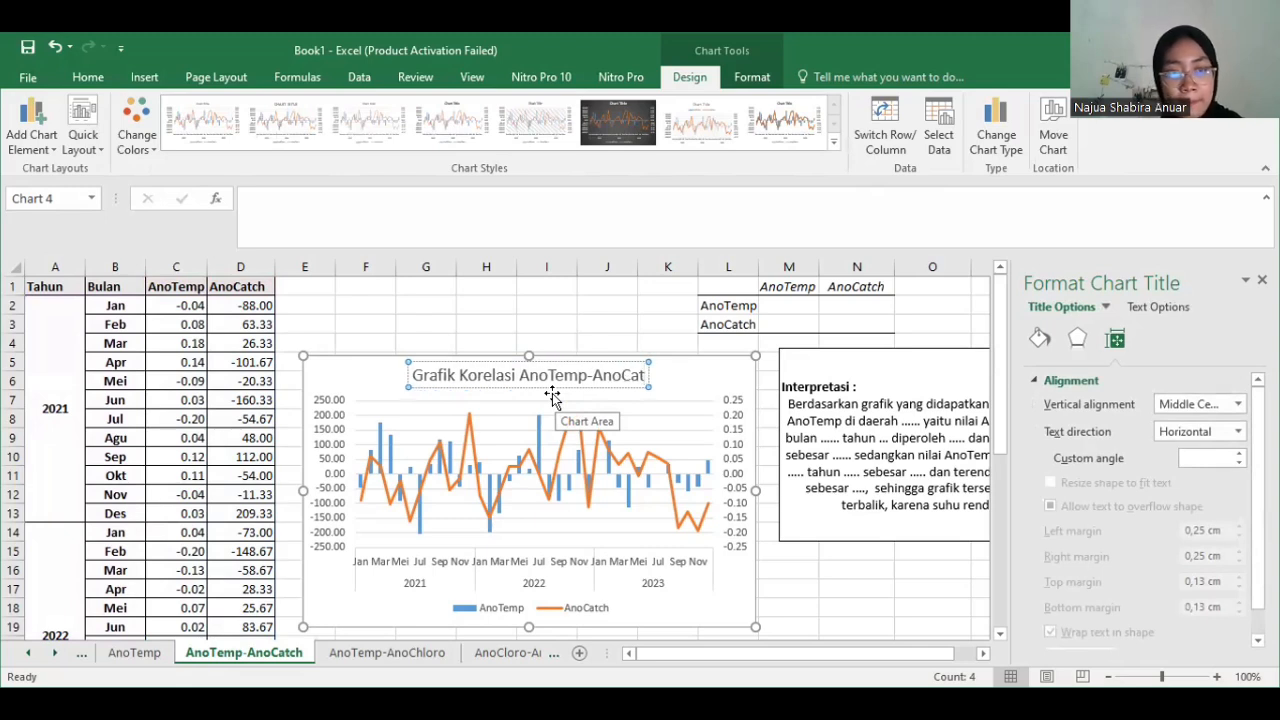
text(ch)
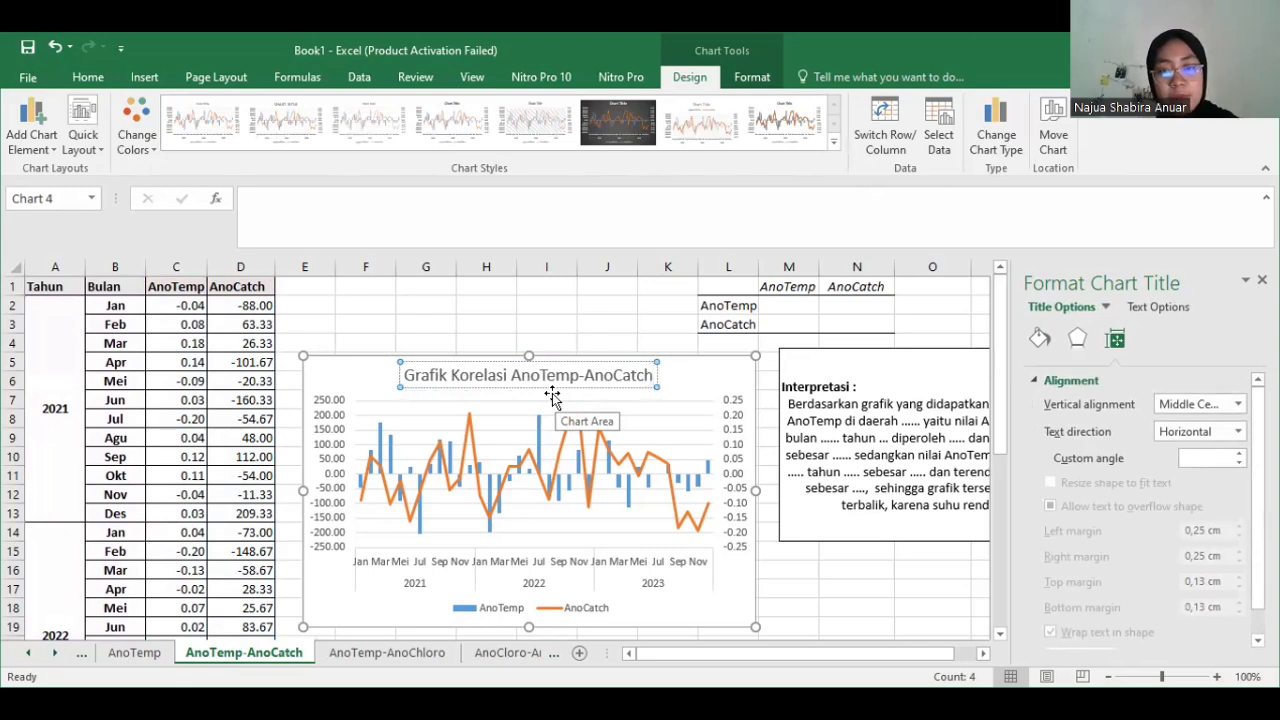
click(871, 583)
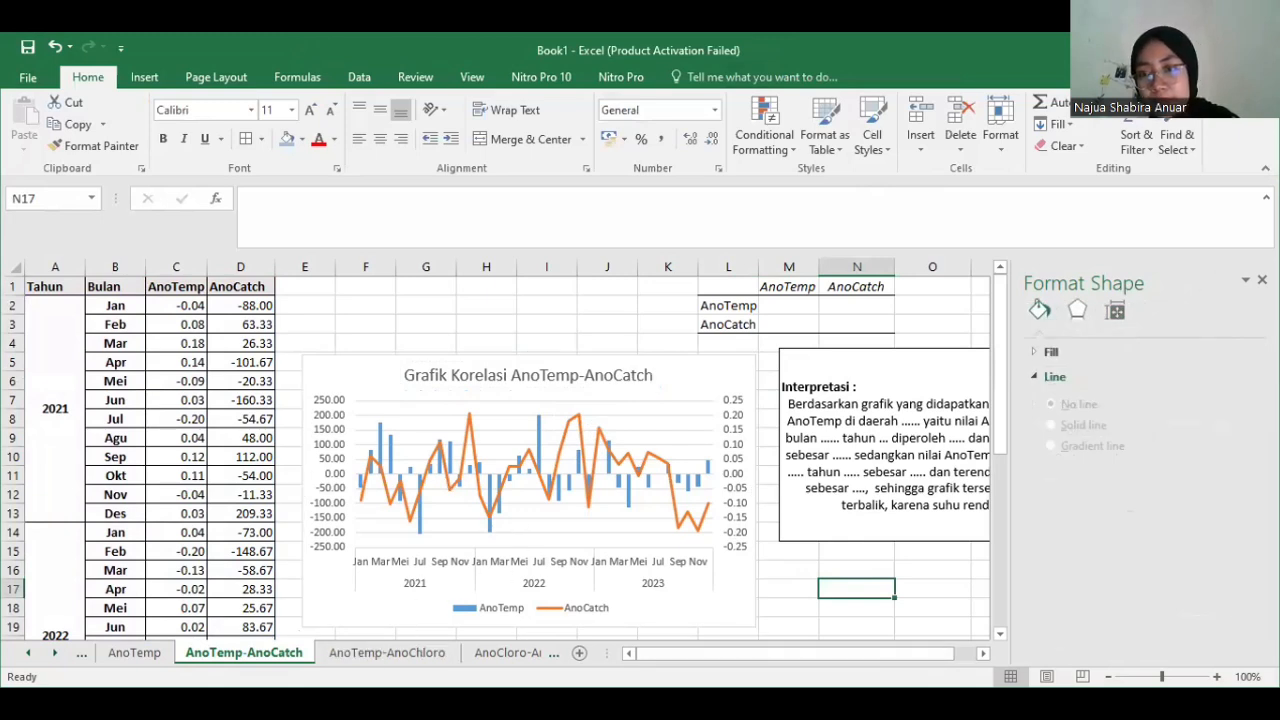
click(1262, 280)
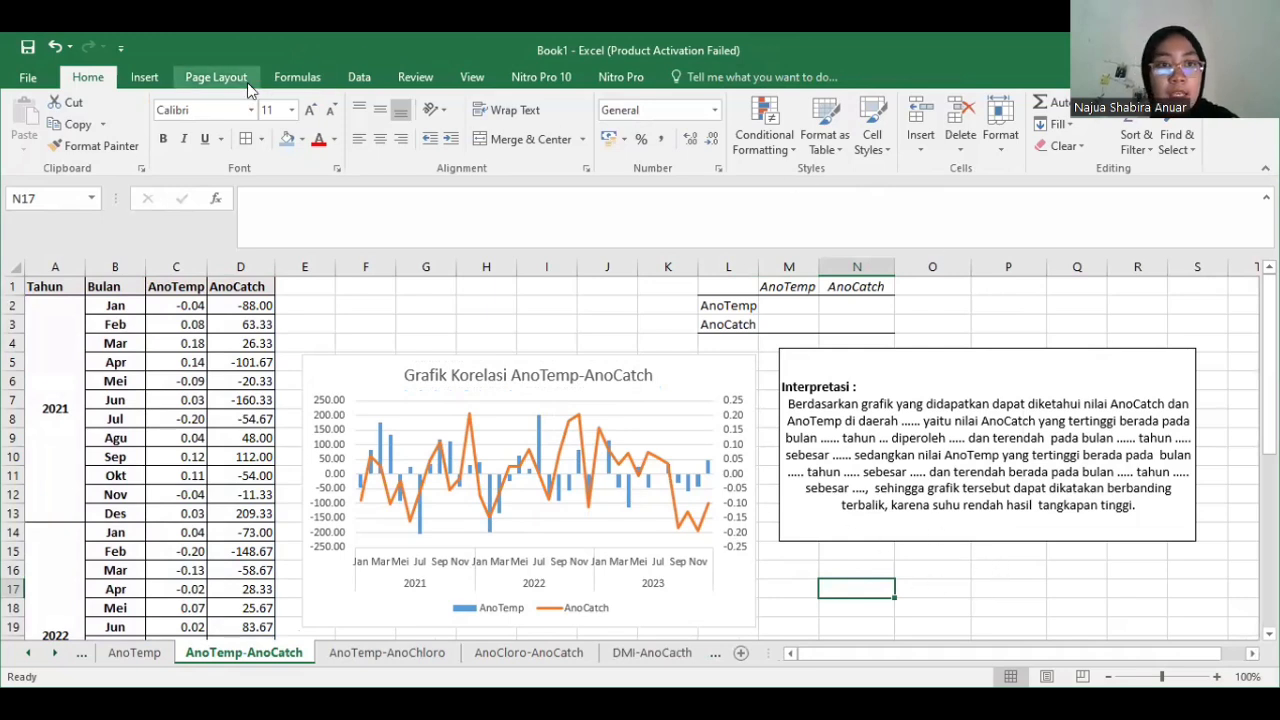
- Start a Correlation data analysis with C2:D37, the AnoTemp and AnoCatch values, as the input range
click(370, 78)
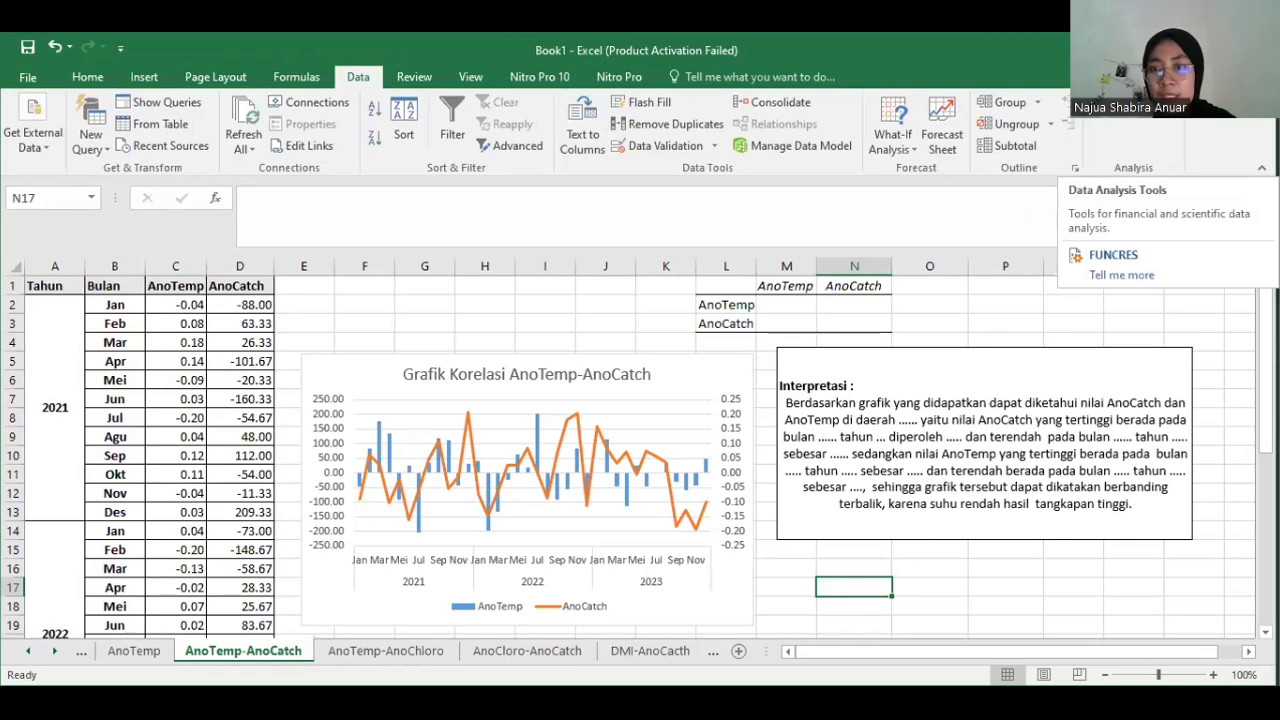
click(1120, 105)
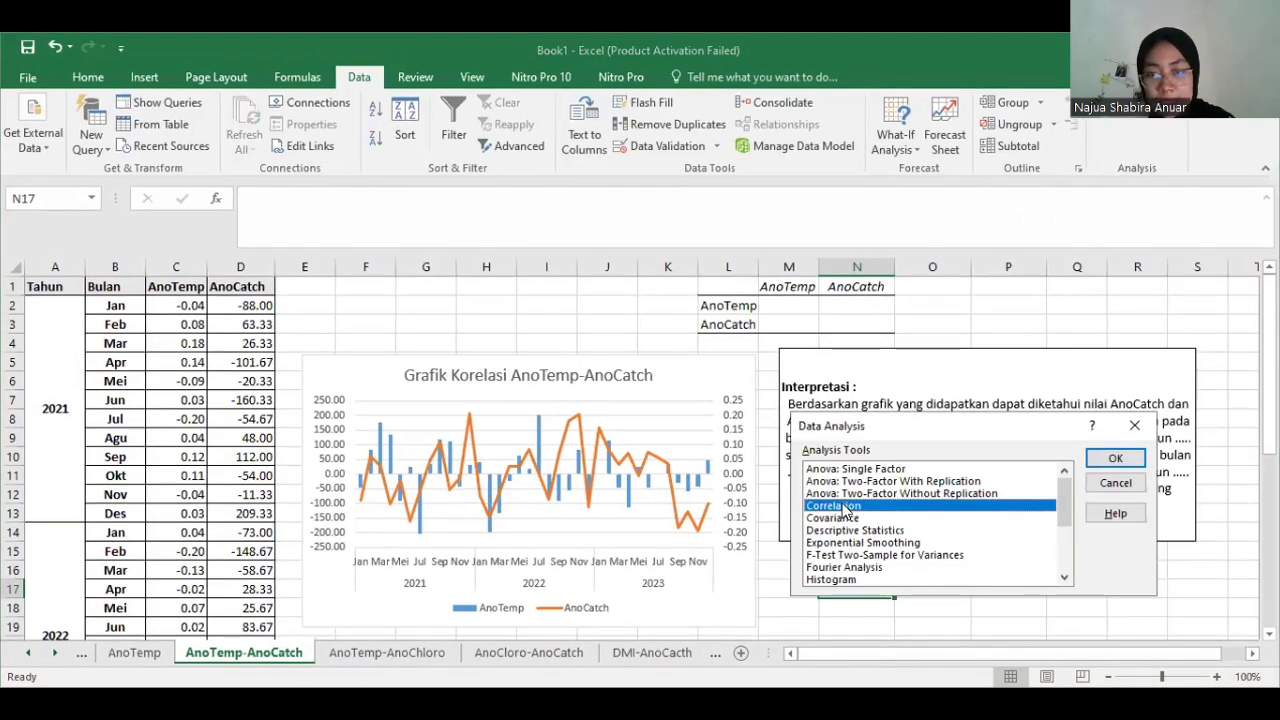
click(1110, 458)
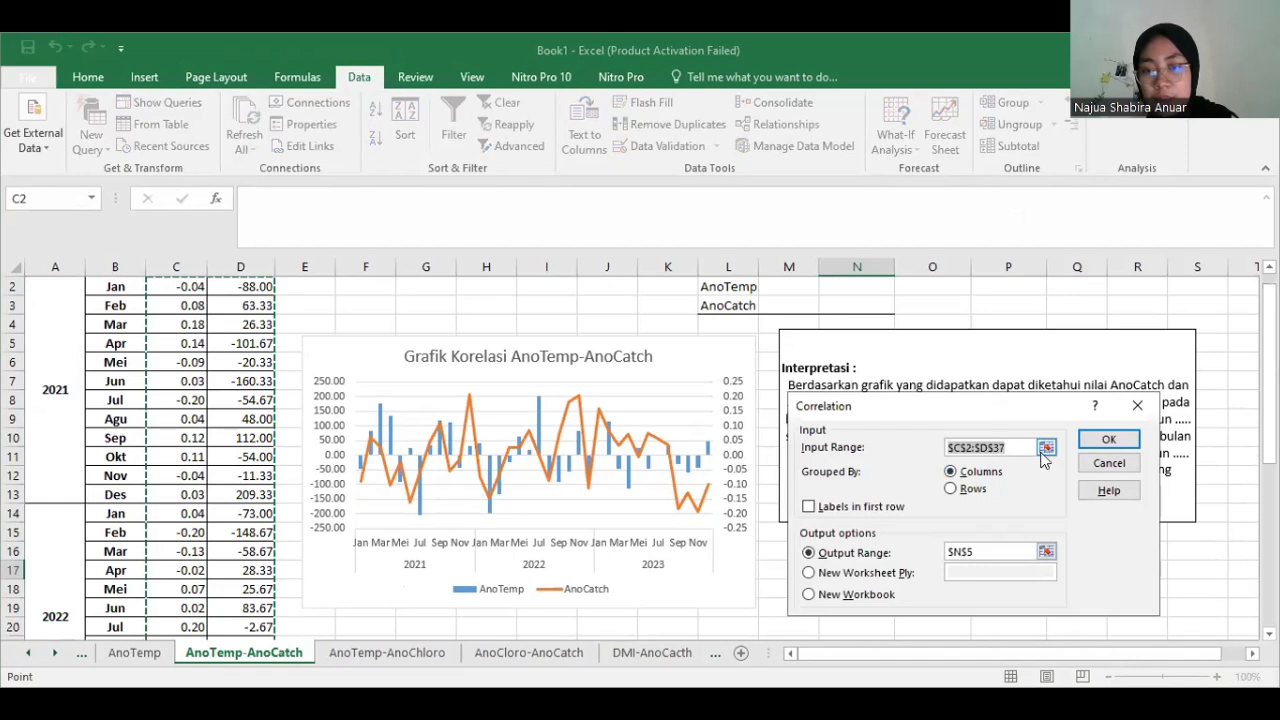
click(1045, 449)
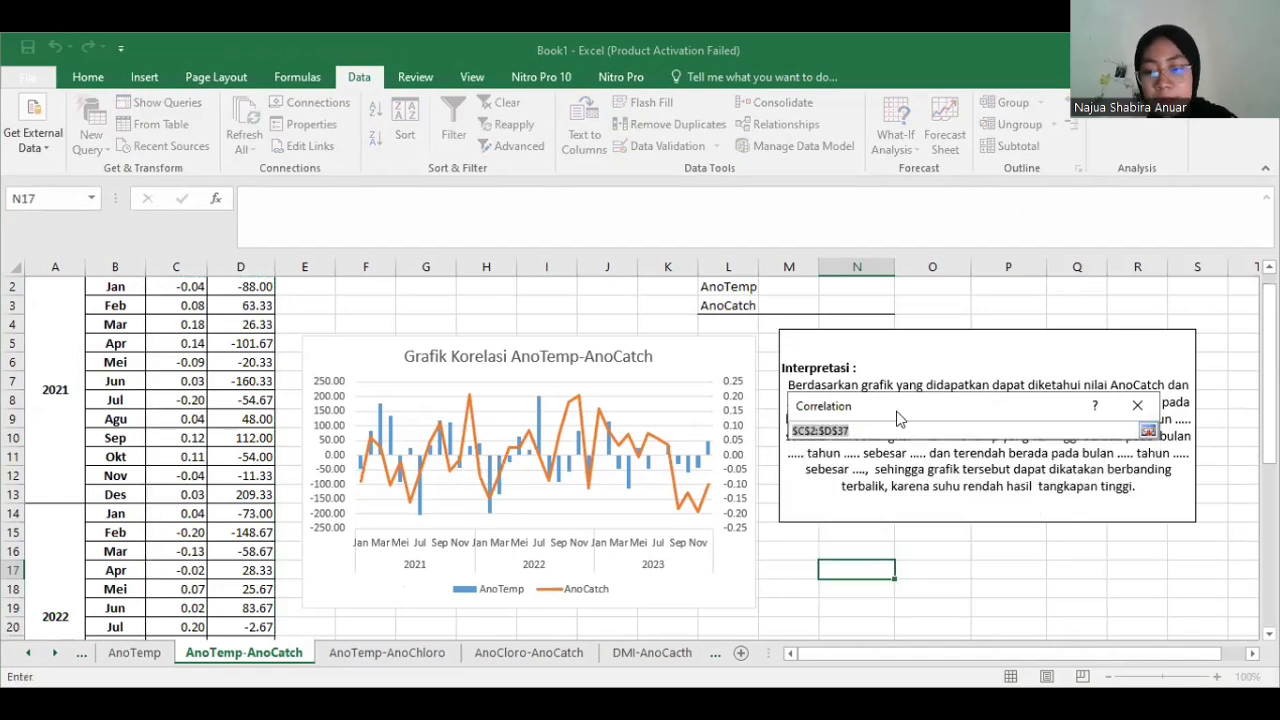
scroll(178, 492, up, 1)
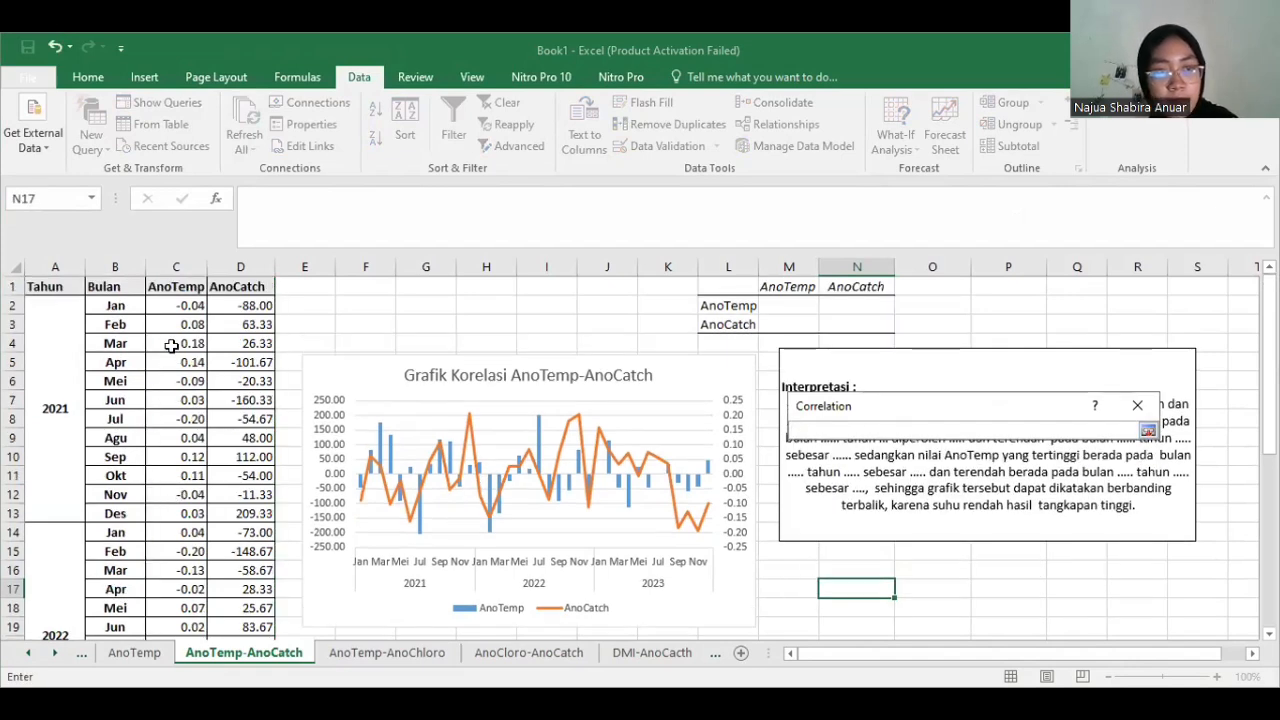
drag(190, 305, 193, 318)
drag(246, 383, 246, 383)
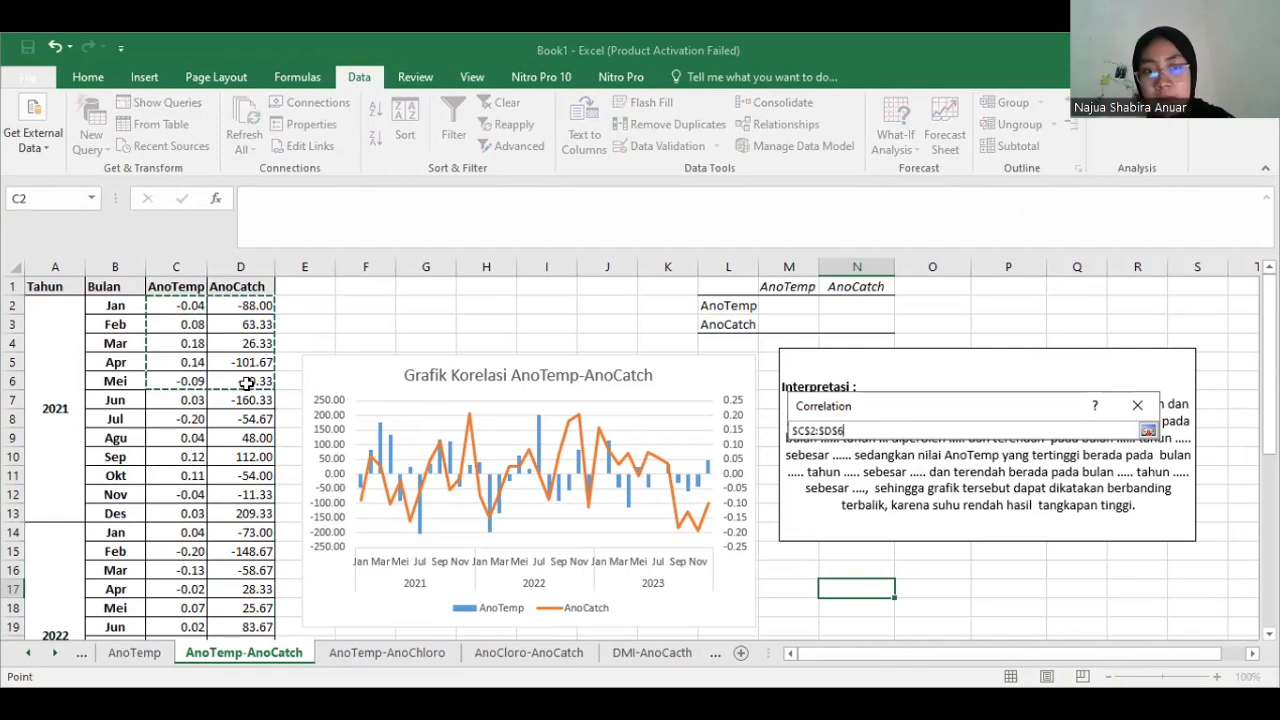
key(ctrl+shift+Down)
scroll(232, 385, up, 7)
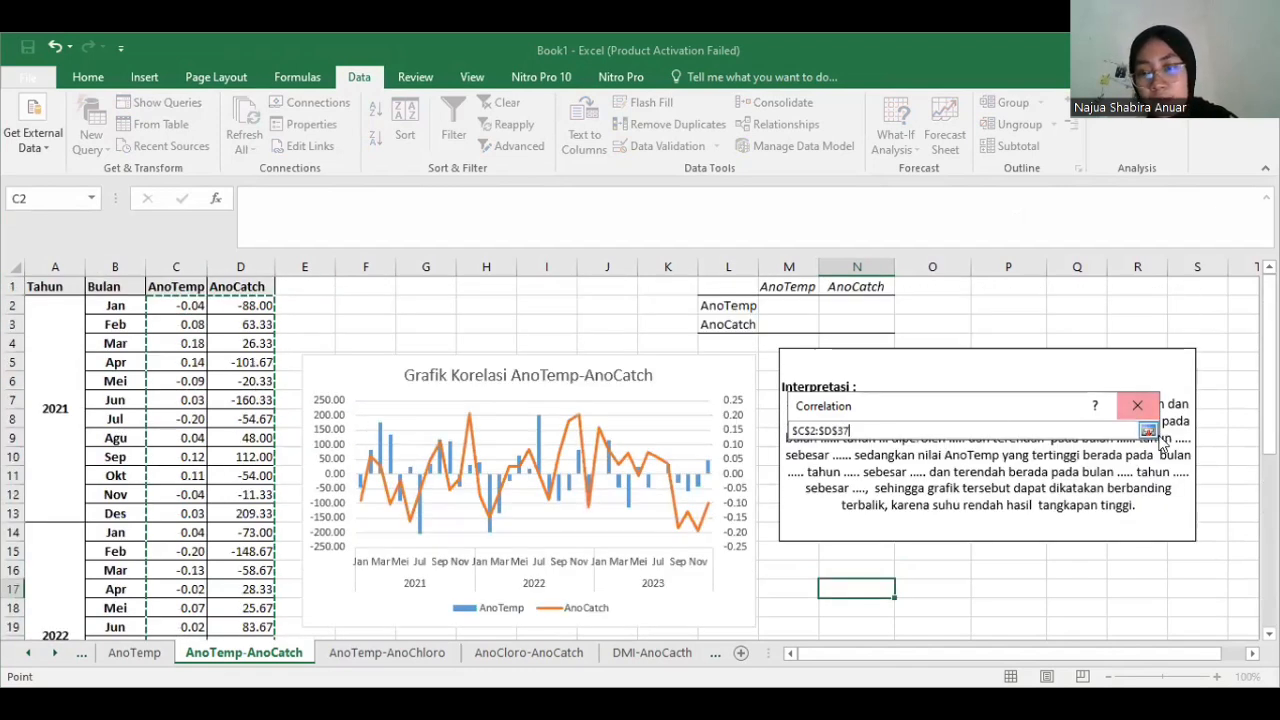
click(1148, 432)
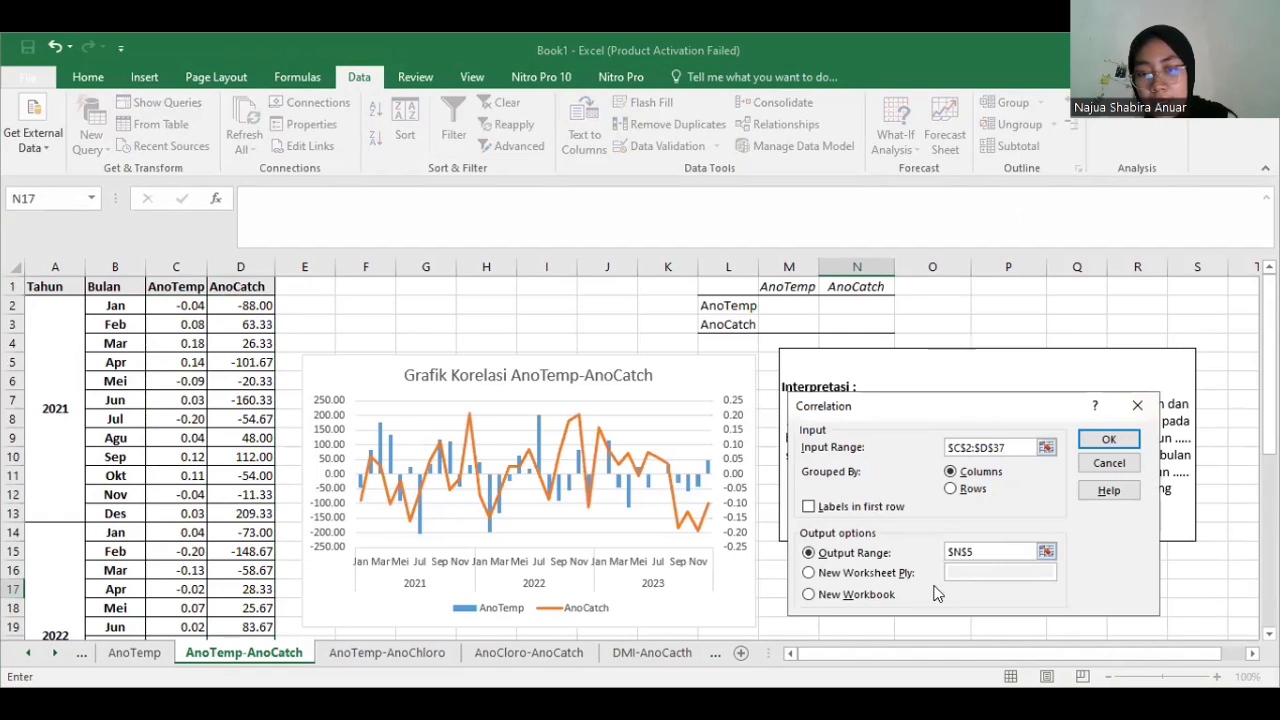
- Set the correlation output range to cell O1 and run the analysis
click(1046, 553)
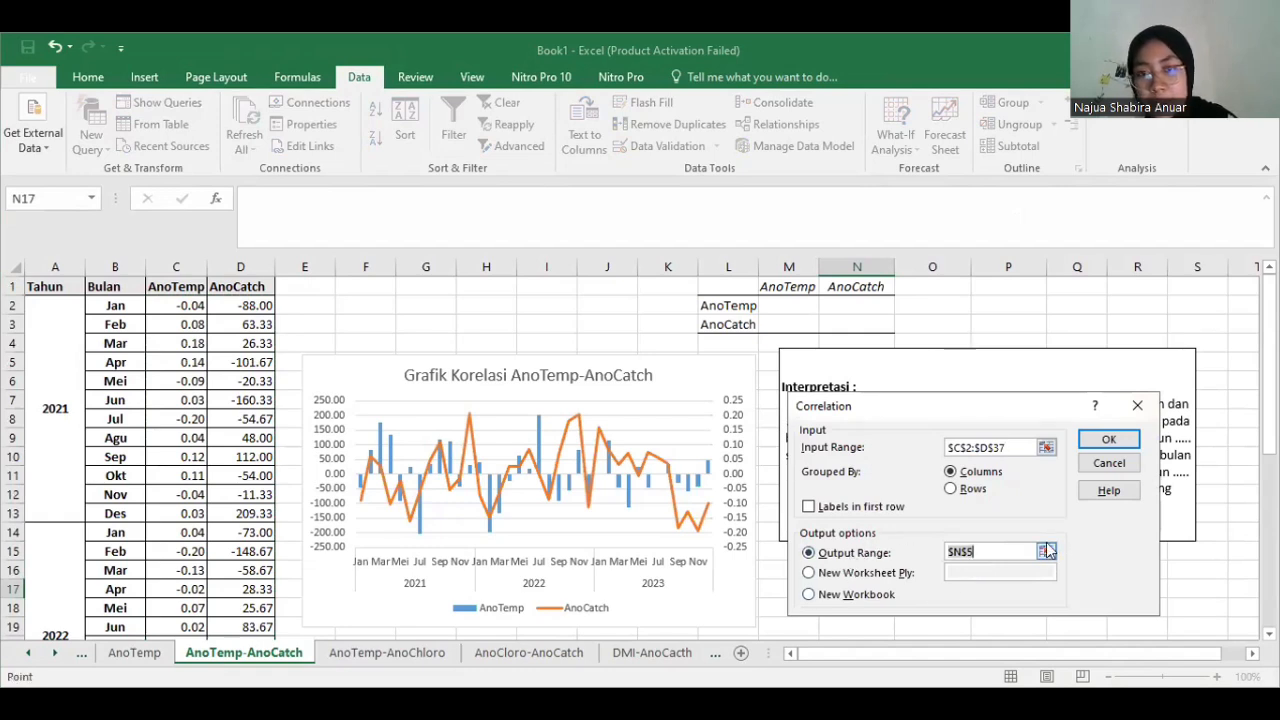
click(936, 303)
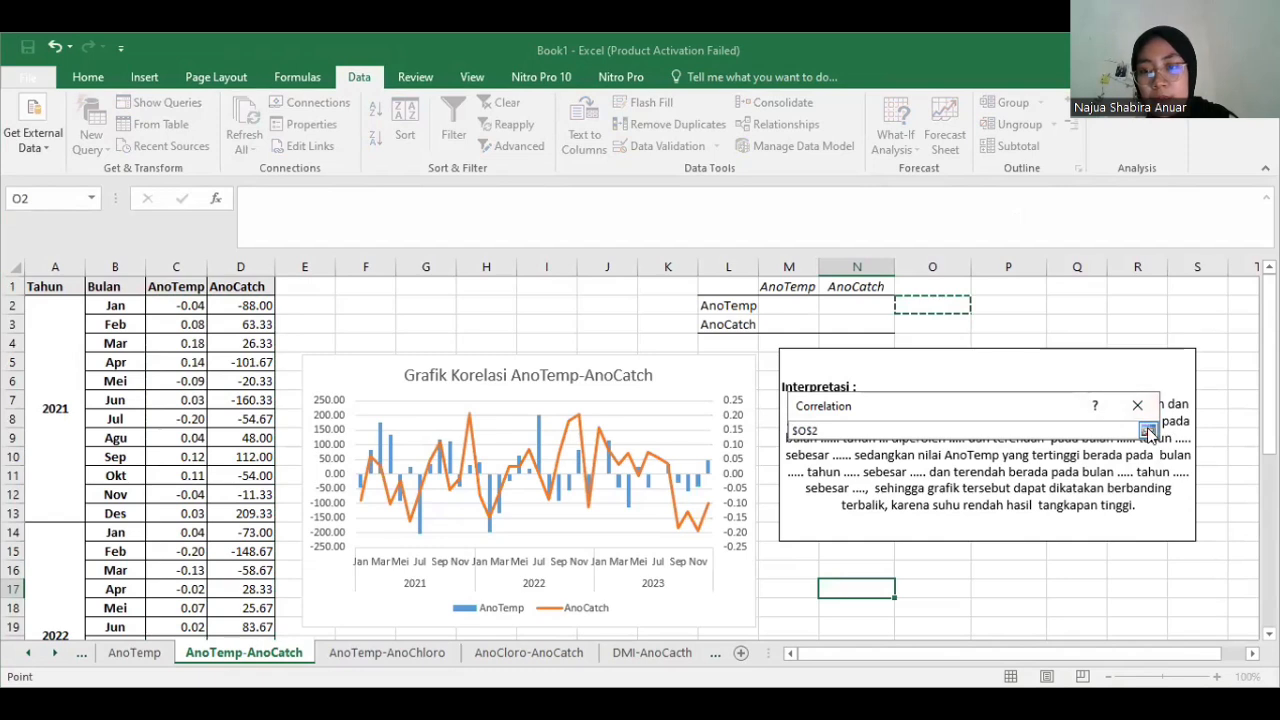
click(940, 287)
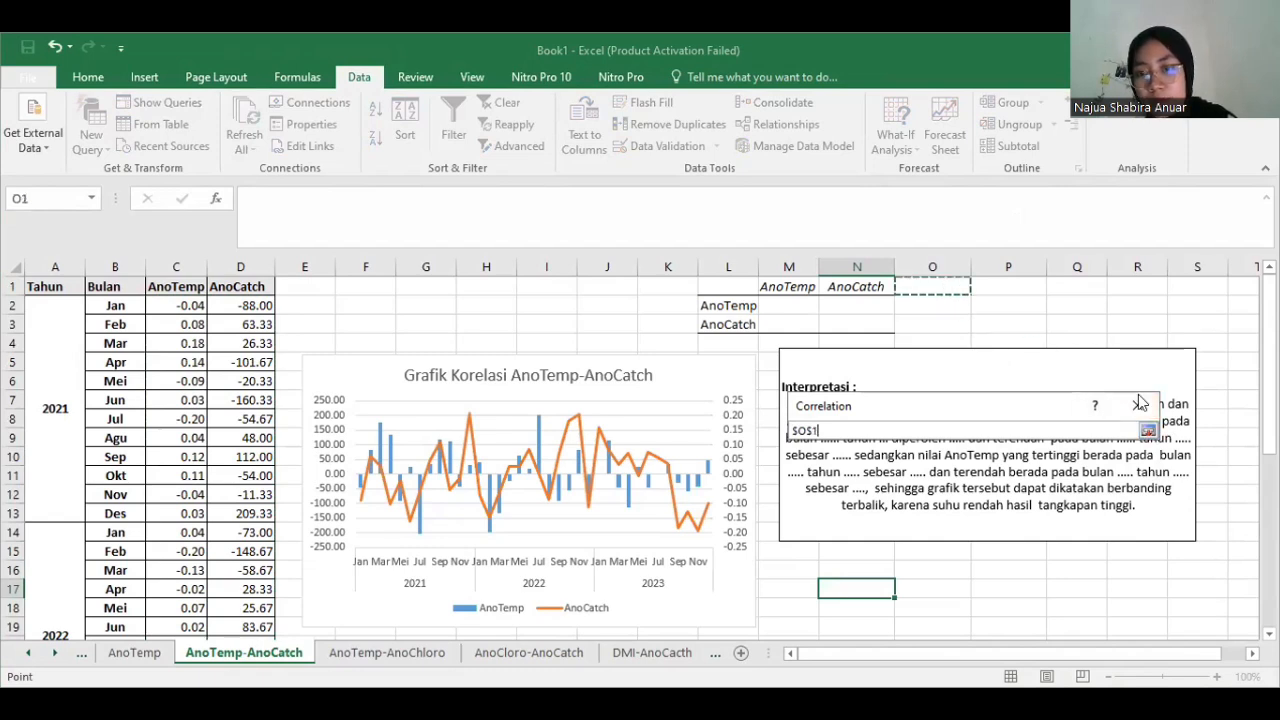
click(1148, 432)
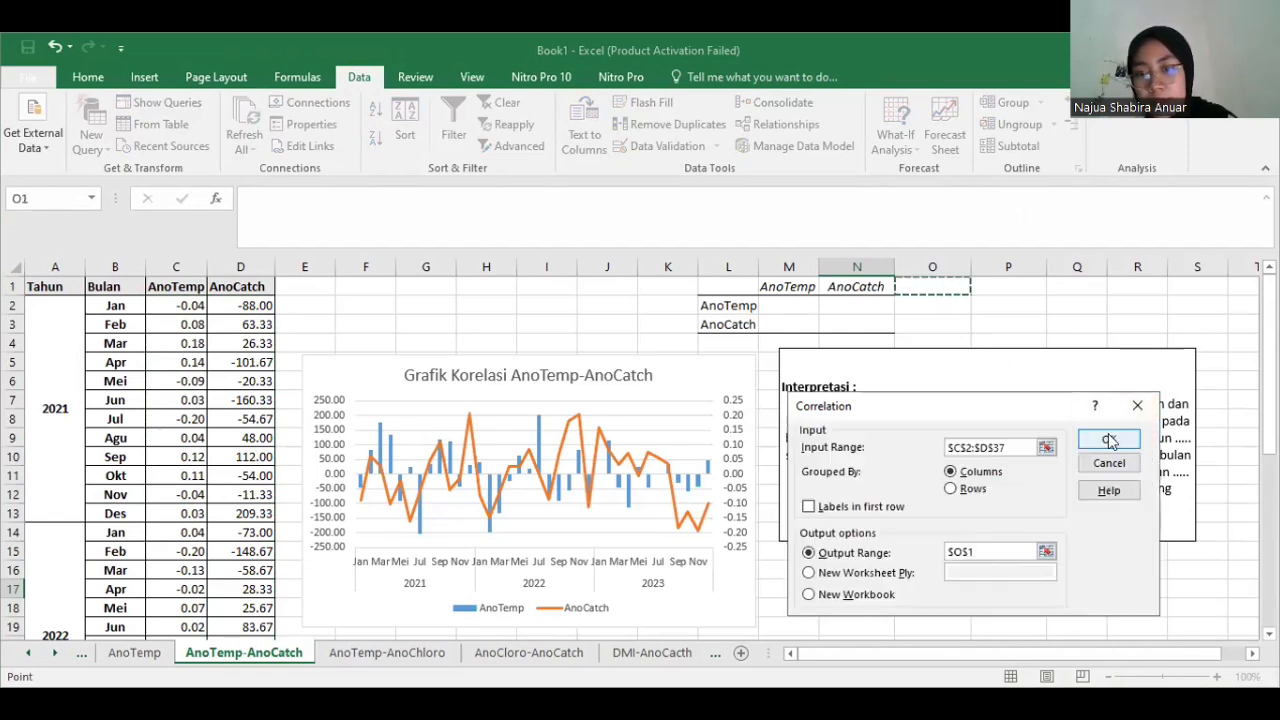
click(1109, 437)
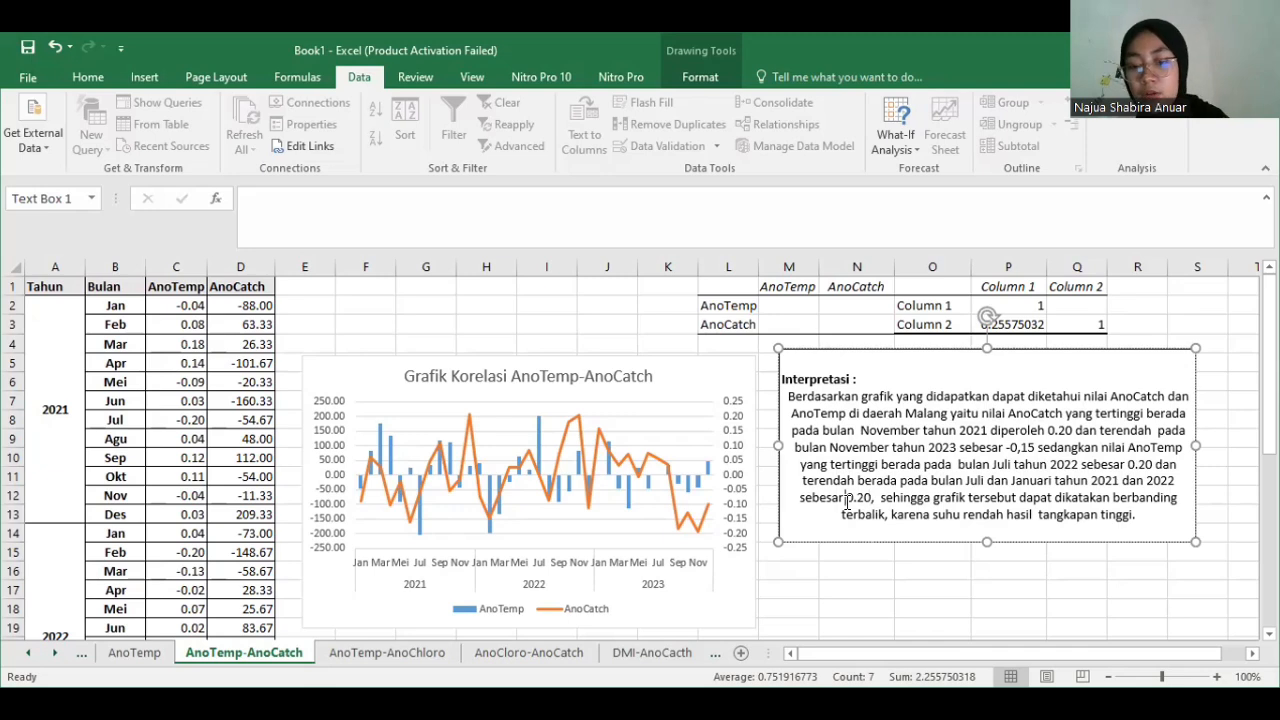
- Make the lowest AnoTemp value in the interpretation text negative so that it reads -0.20
text(-)
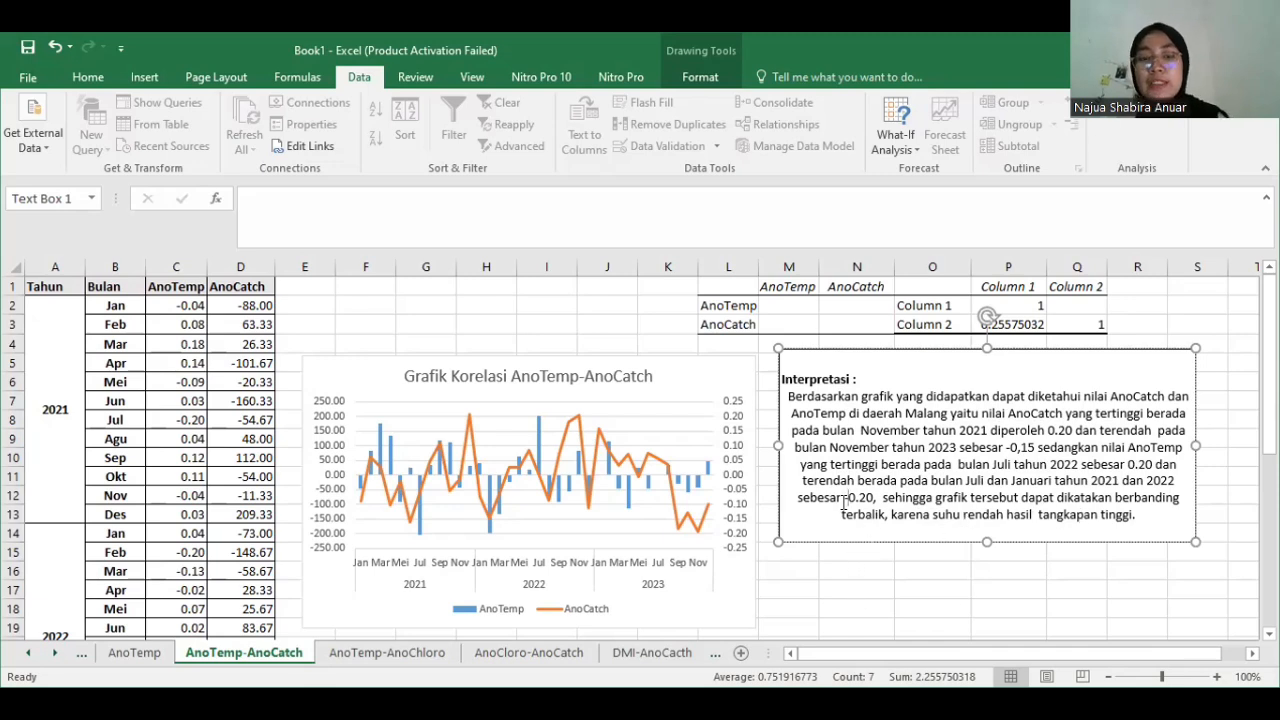
- Look through the remaining comparison sheets, from AnoTemp-AnoChloro through DMI-AnoCacth and SOI-AnoCacth to Nino 3.4-AnoCatch
click(367, 645)
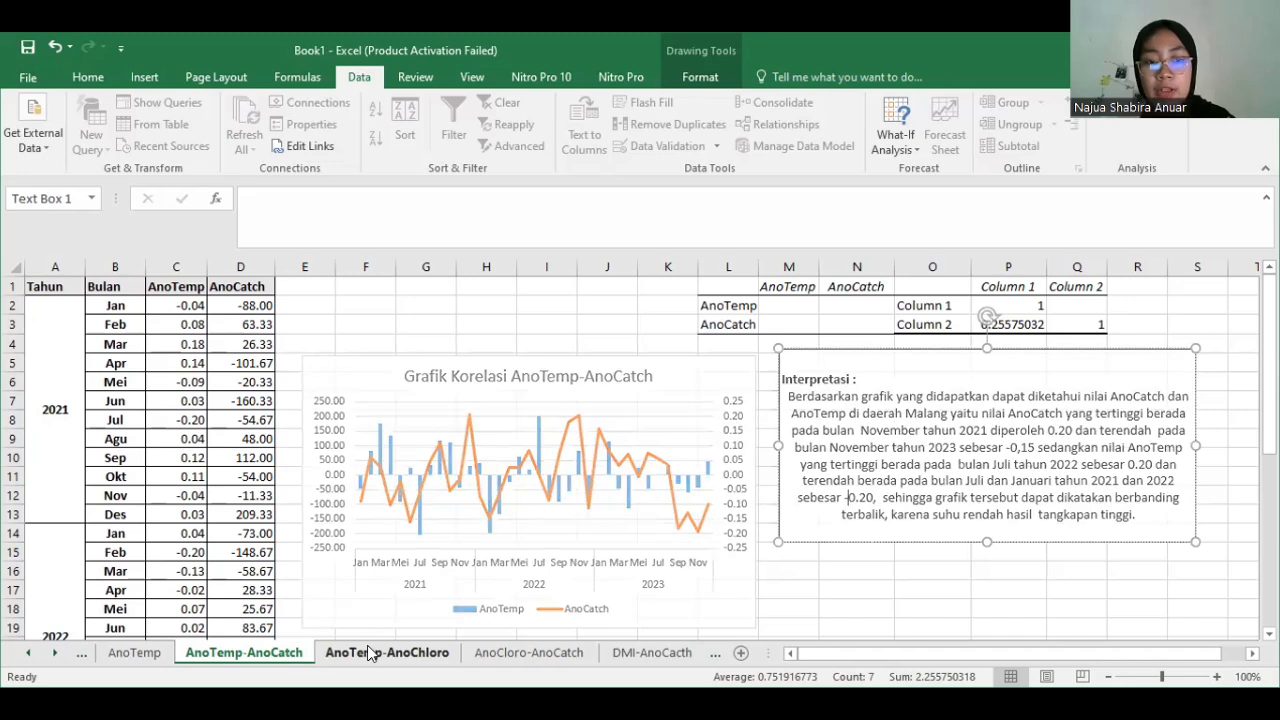
click(490, 652)
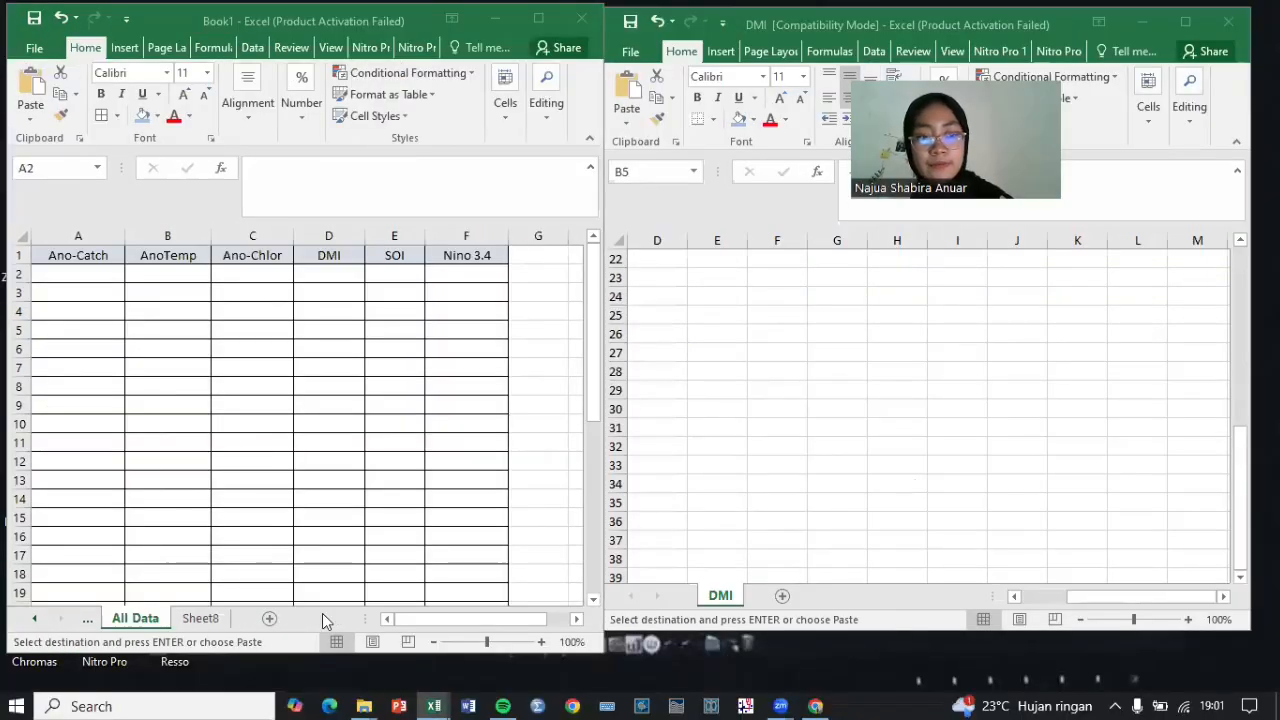
click(36, 621)
click(36, 621)
click(36, 621)
click(36, 621)
click(275, 618)
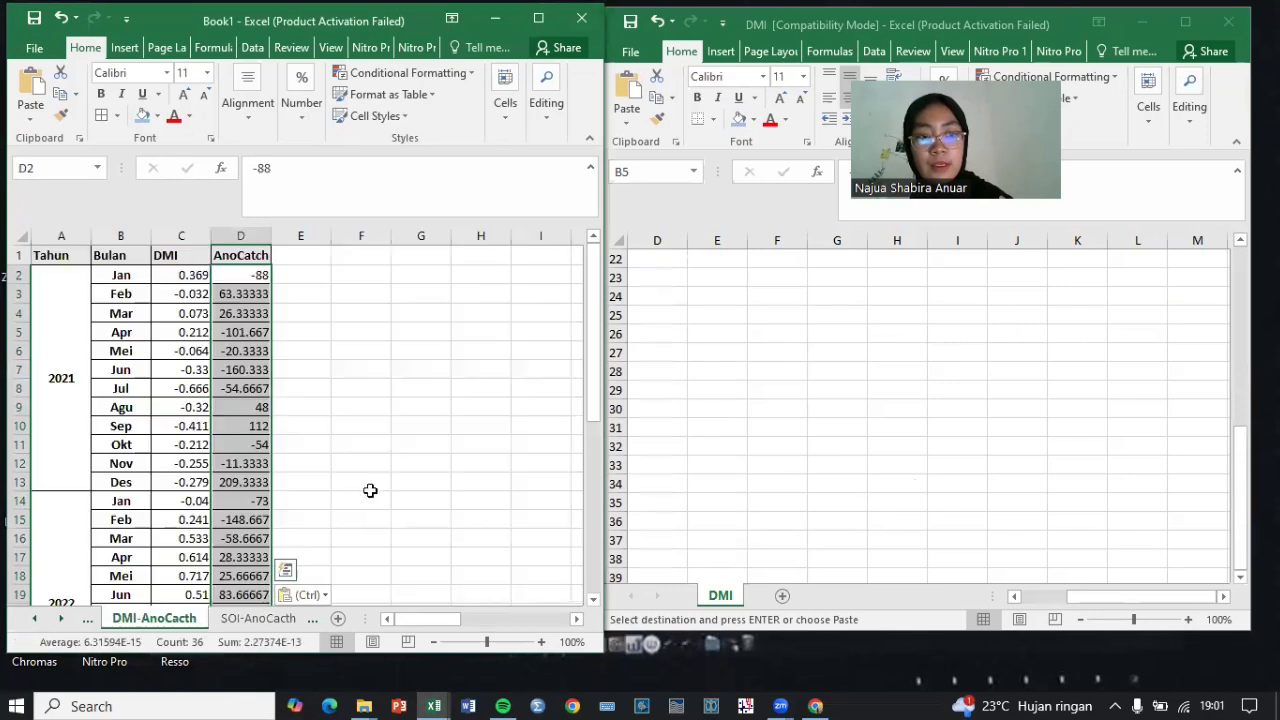
click(61, 618)
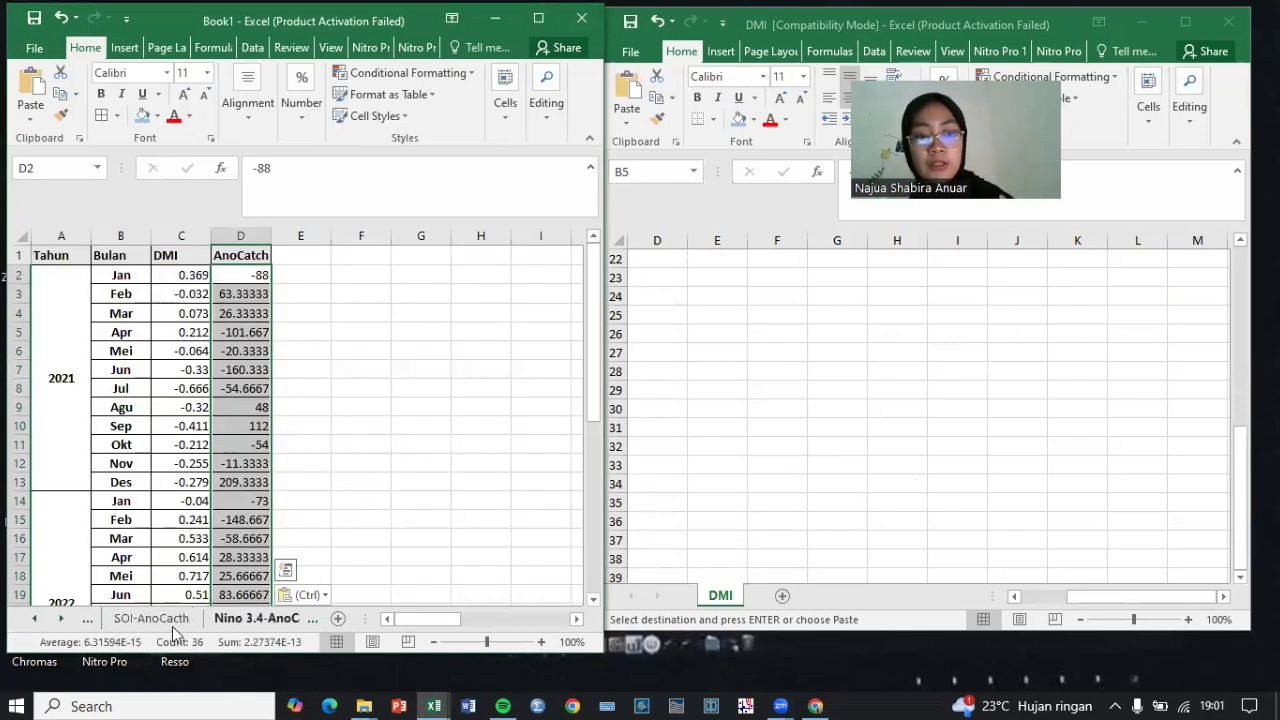
click(61, 619)
click(266, 618)
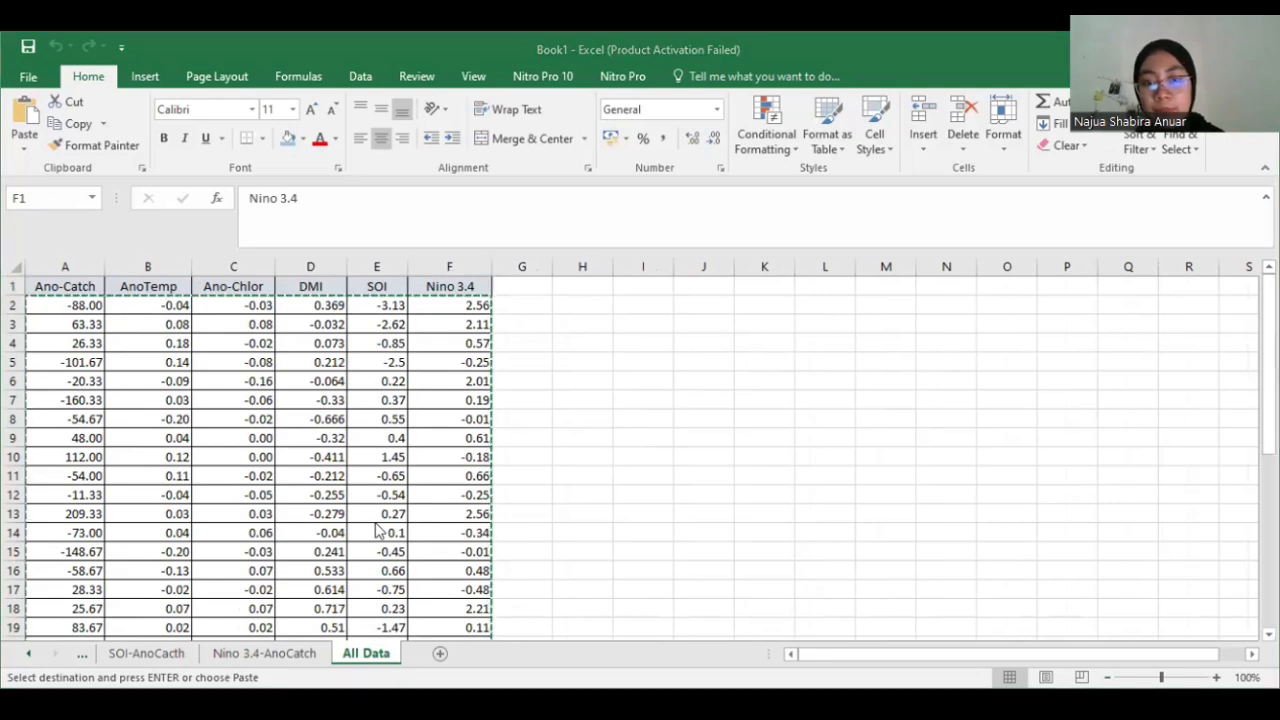
- Switch to SPSS, where the six variables are defined, and bring up the empty data grid
key(alt+Tab)
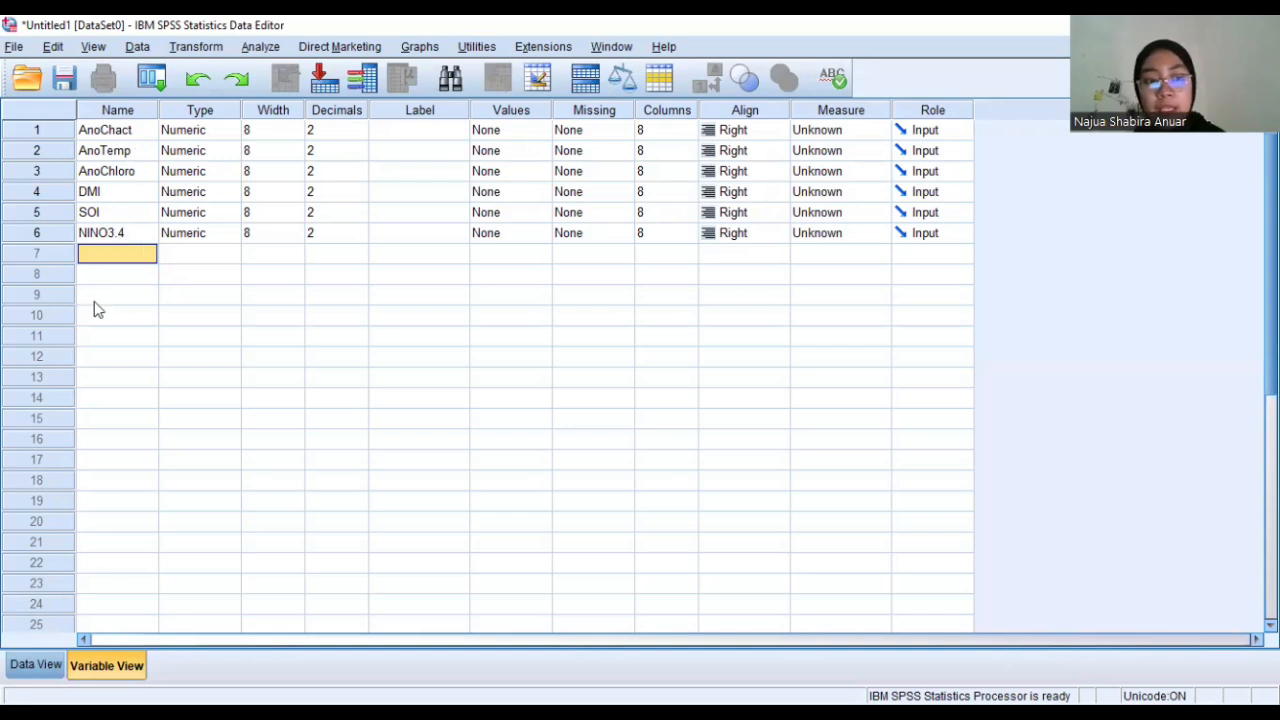
click(30, 665)
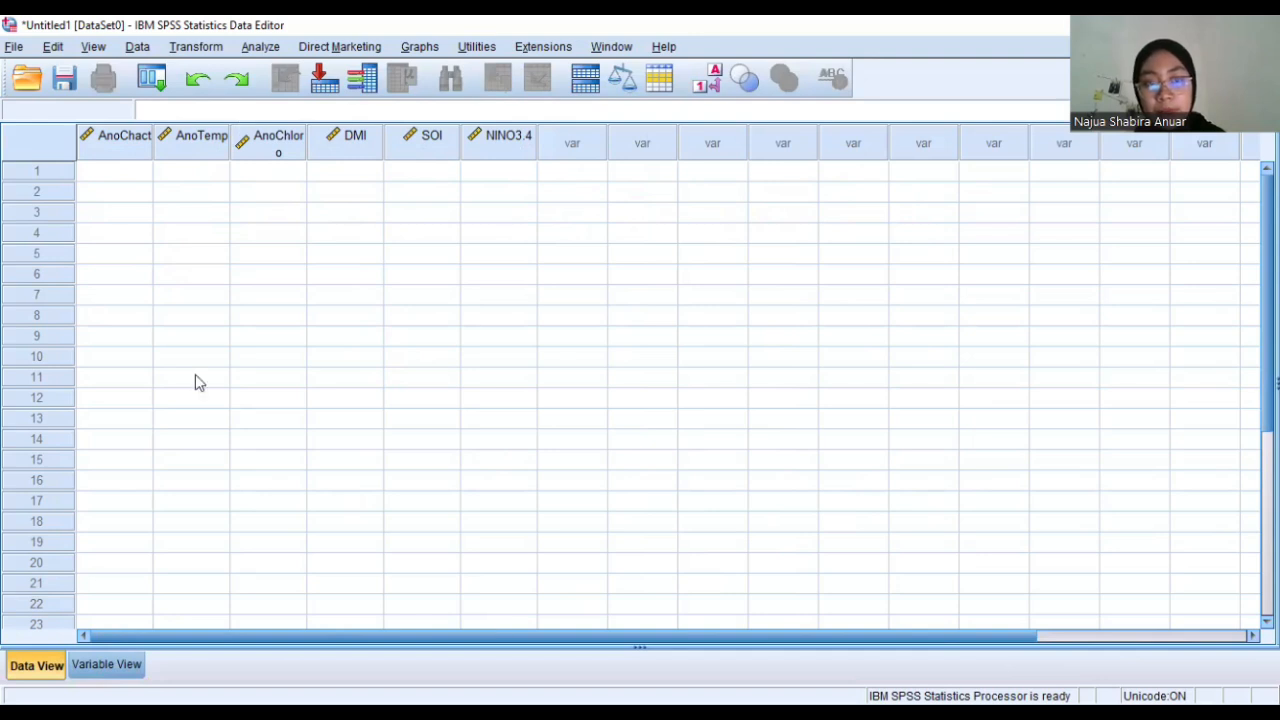
click(1068, 653)
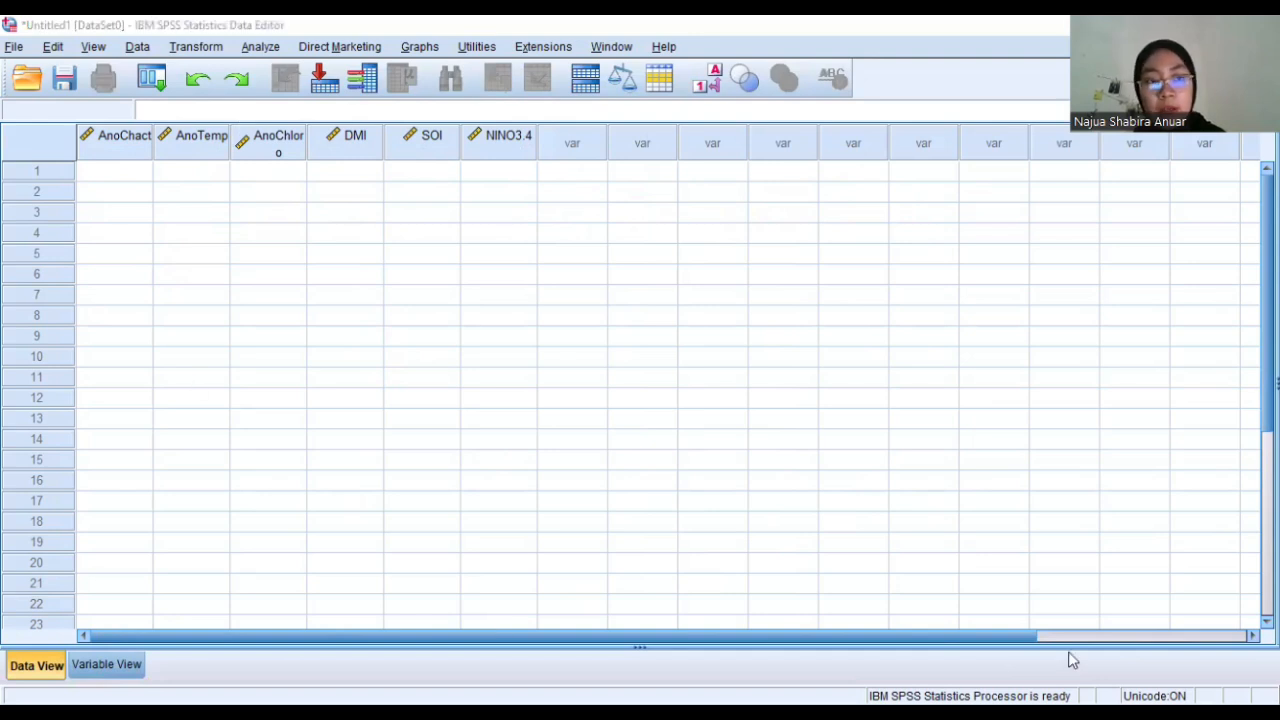
- Copy all values below the headers in columns A to F of Excel's All Data sheet into the SPSS grid, starting at AnoChact row 1
key(alt+Tab)
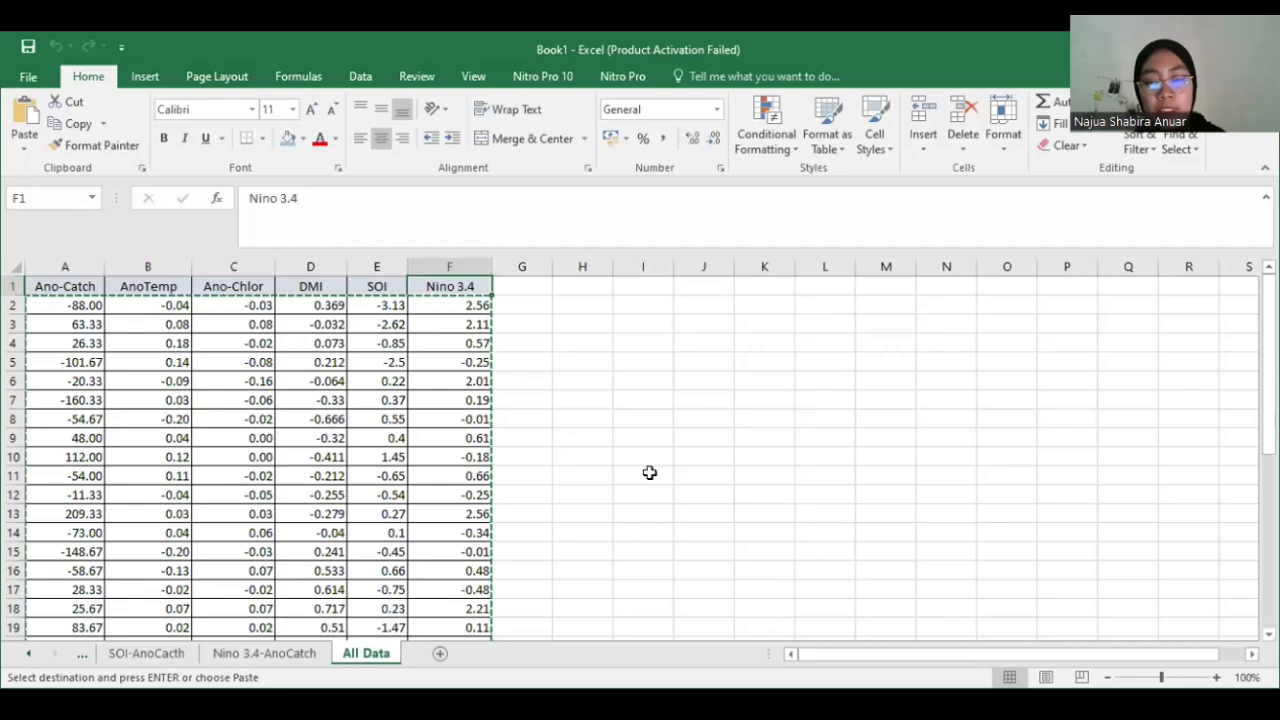
drag(85, 303, 447, 523)
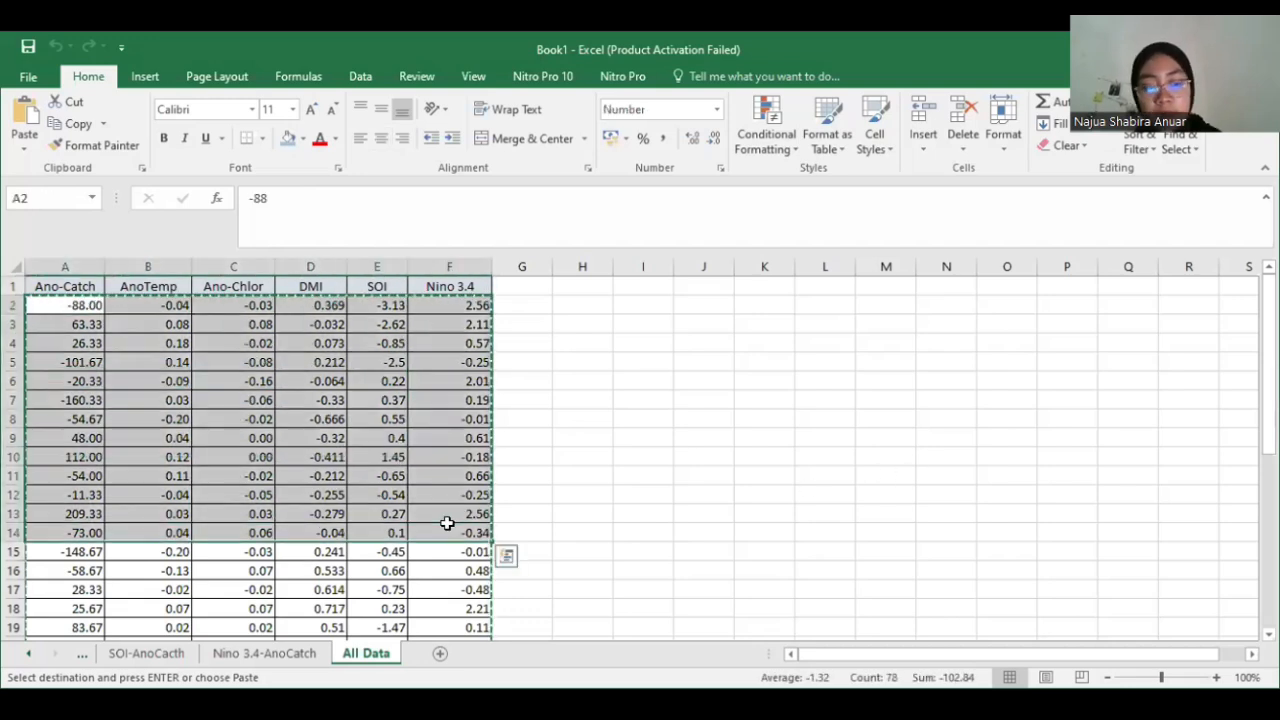
key(ctrl+shift+Down)
scroll(316, 458, up, 6)
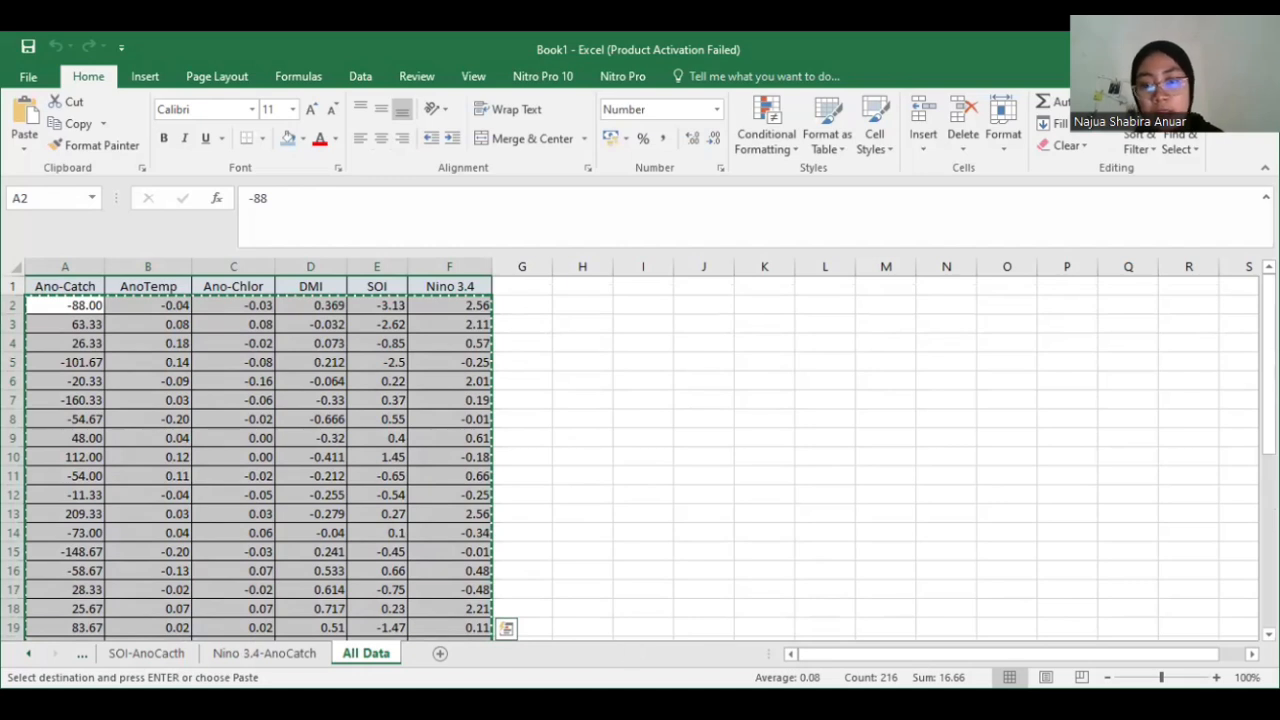
key(alt+Tab)
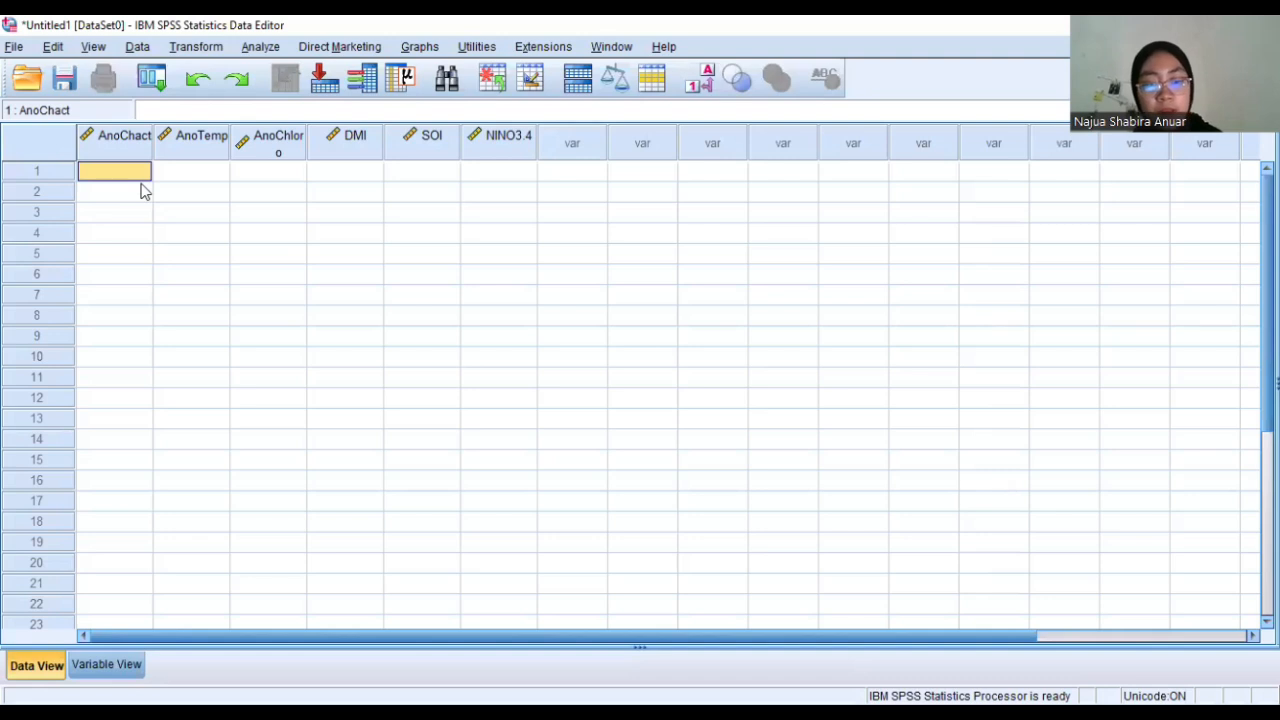
key(ctrl+v)
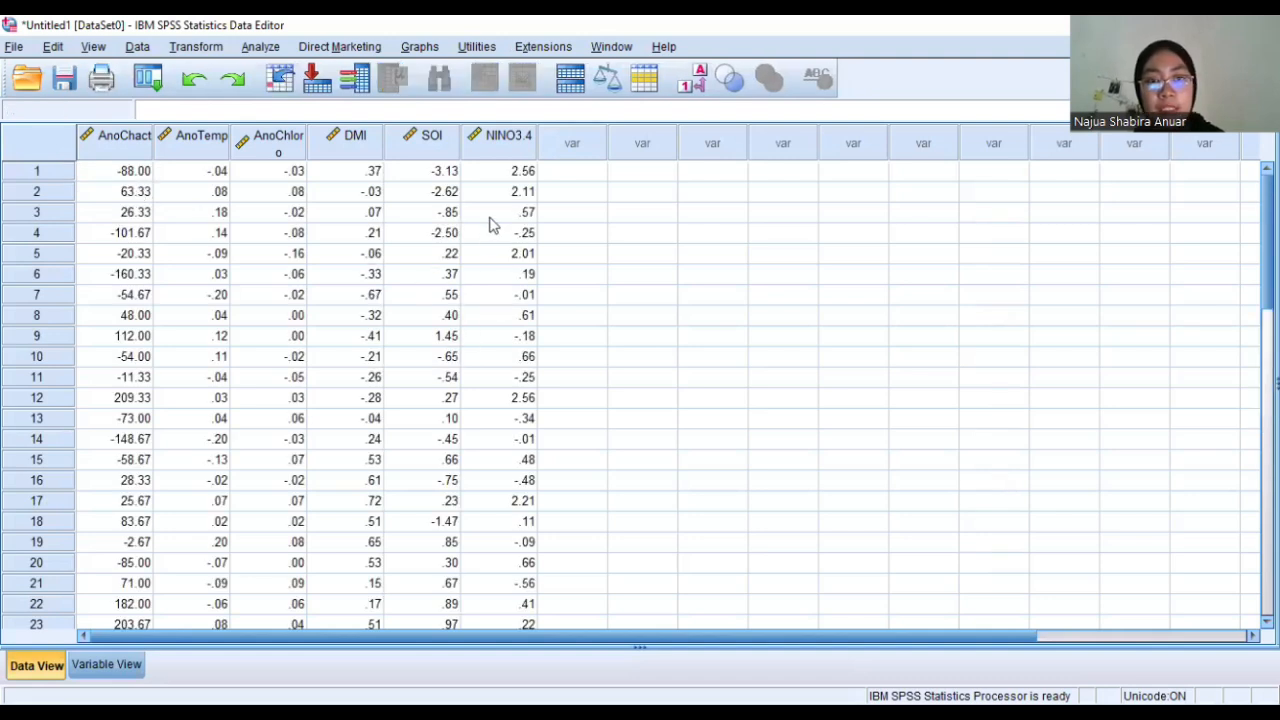
- Start a Factor Analysis under Dimension Reduction and assign AnoChact as the selection variable
click(258, 47)
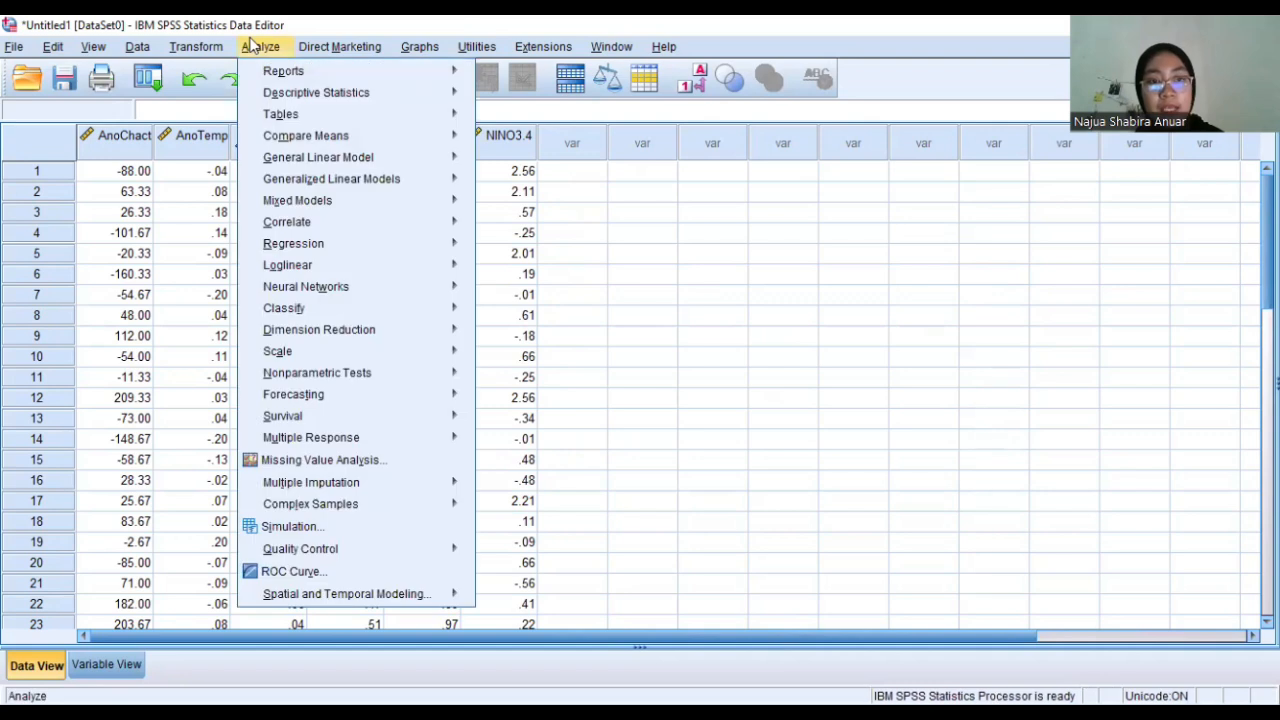
mouse_move(346, 330)
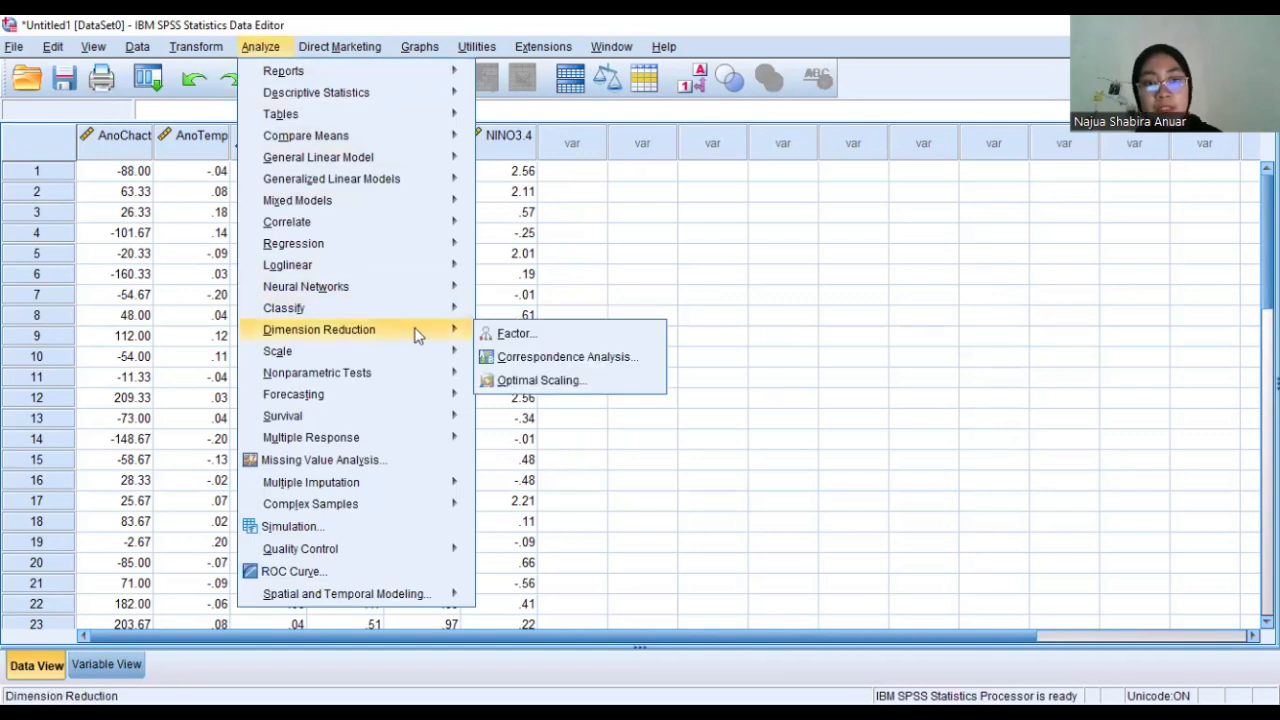
click(507, 336)
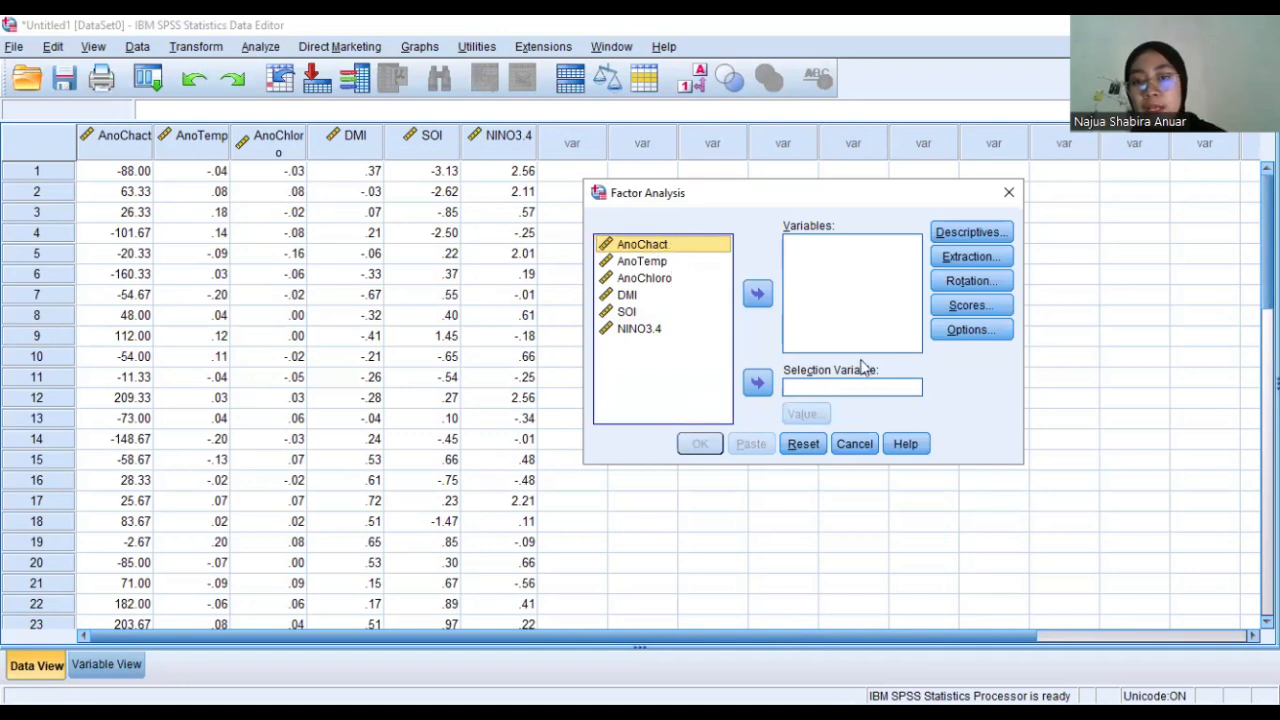
click(756, 384)
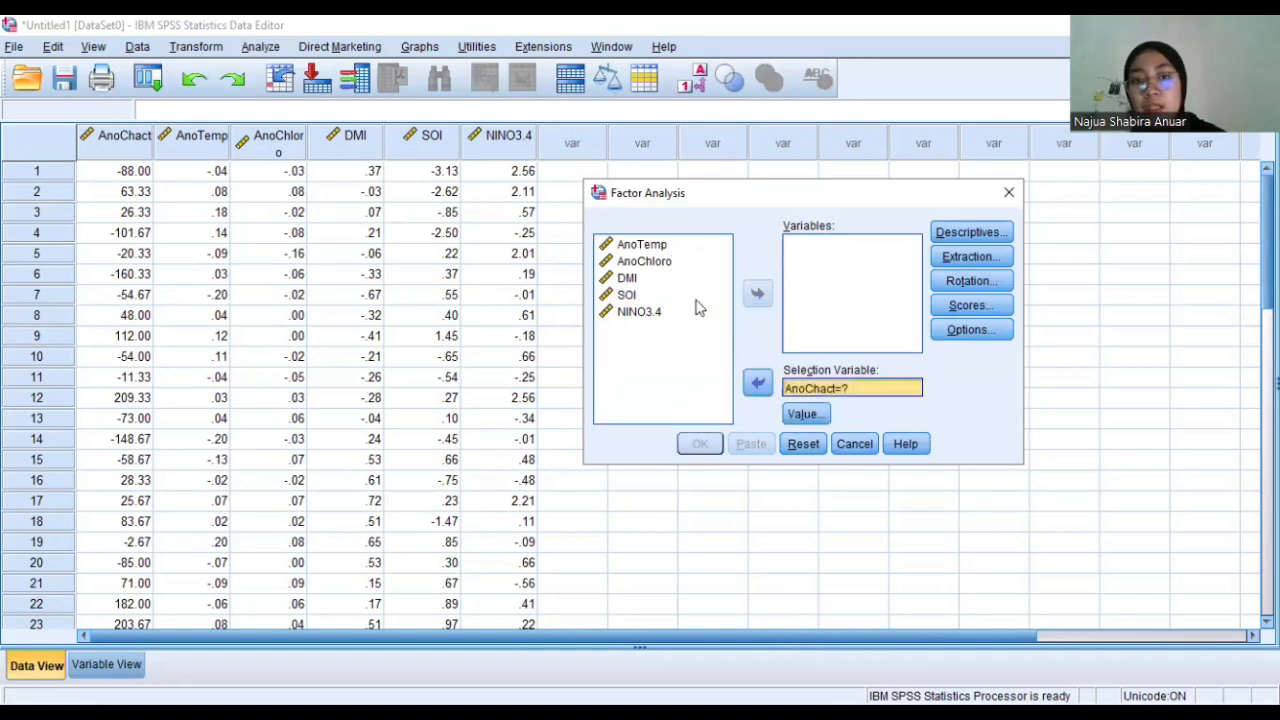
- Add AnoTemp, AnoChloro, DMI, SOI and NINO3.4 to the factor analysis variables
click(665, 248)
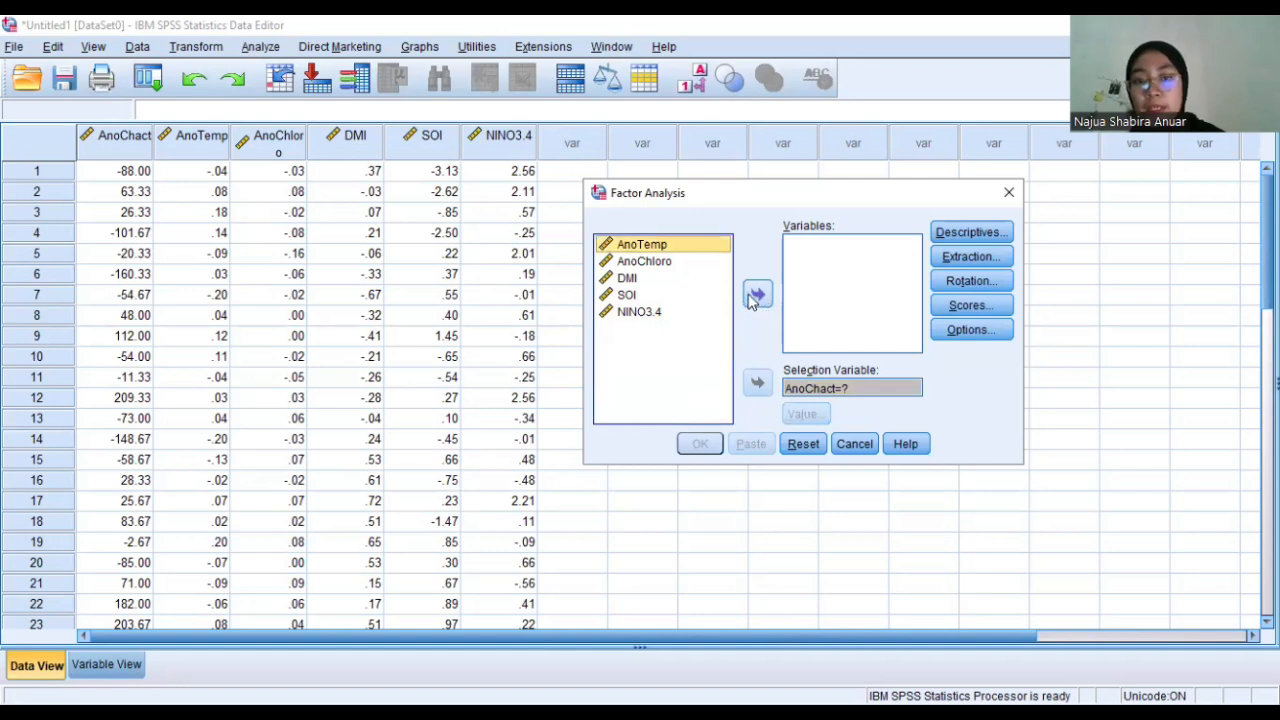
click(756, 295)
click(668, 248)
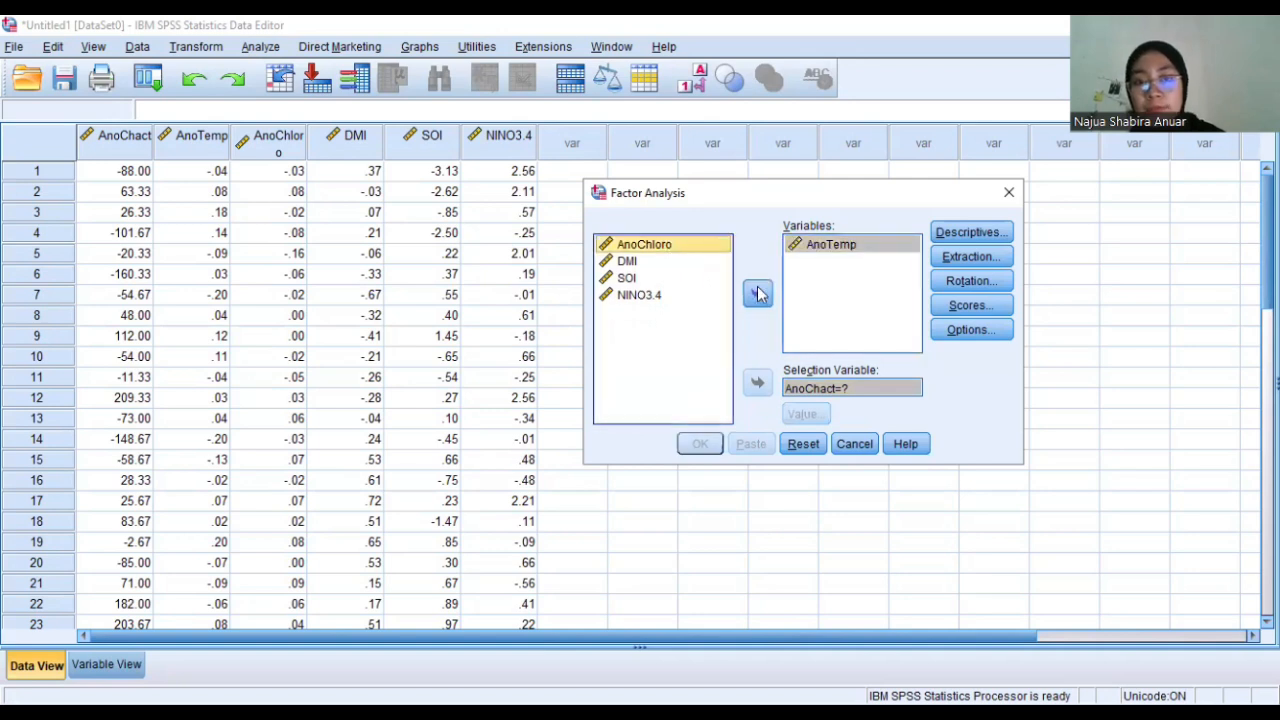
click(756, 295)
click(701, 248)
click(757, 293)
click(697, 248)
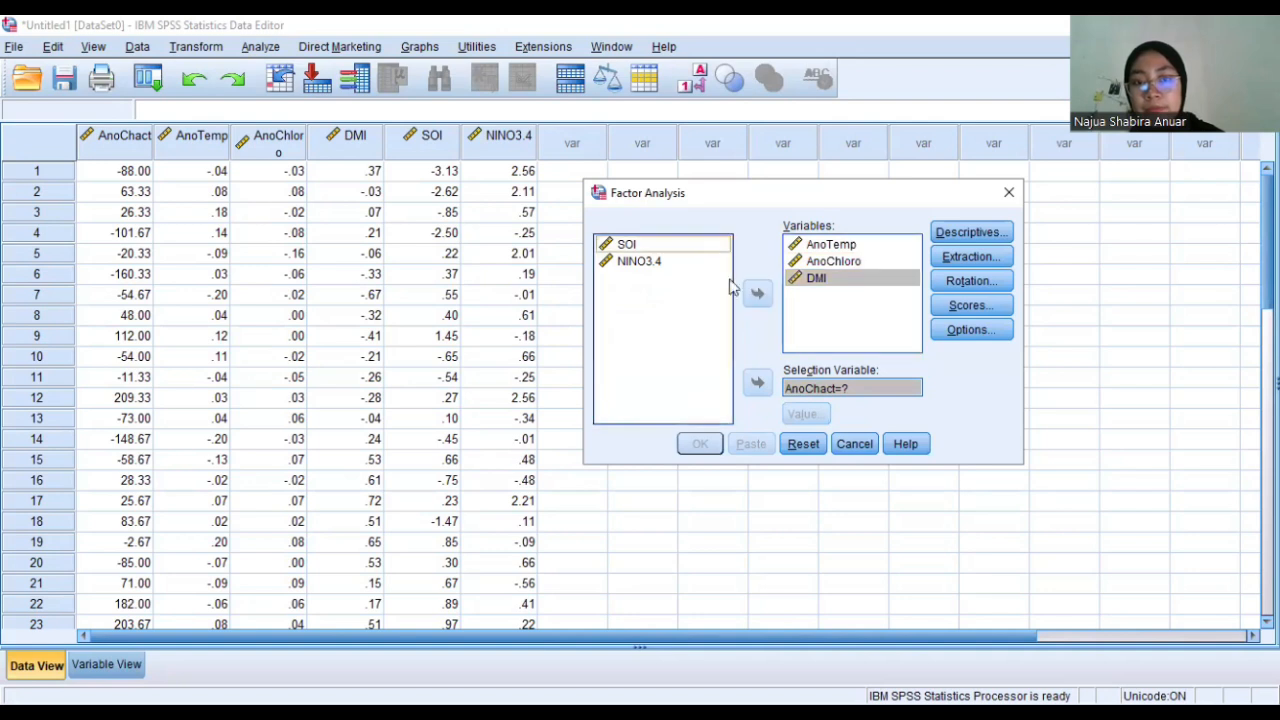
click(757, 293)
click(695, 246)
click(757, 293)
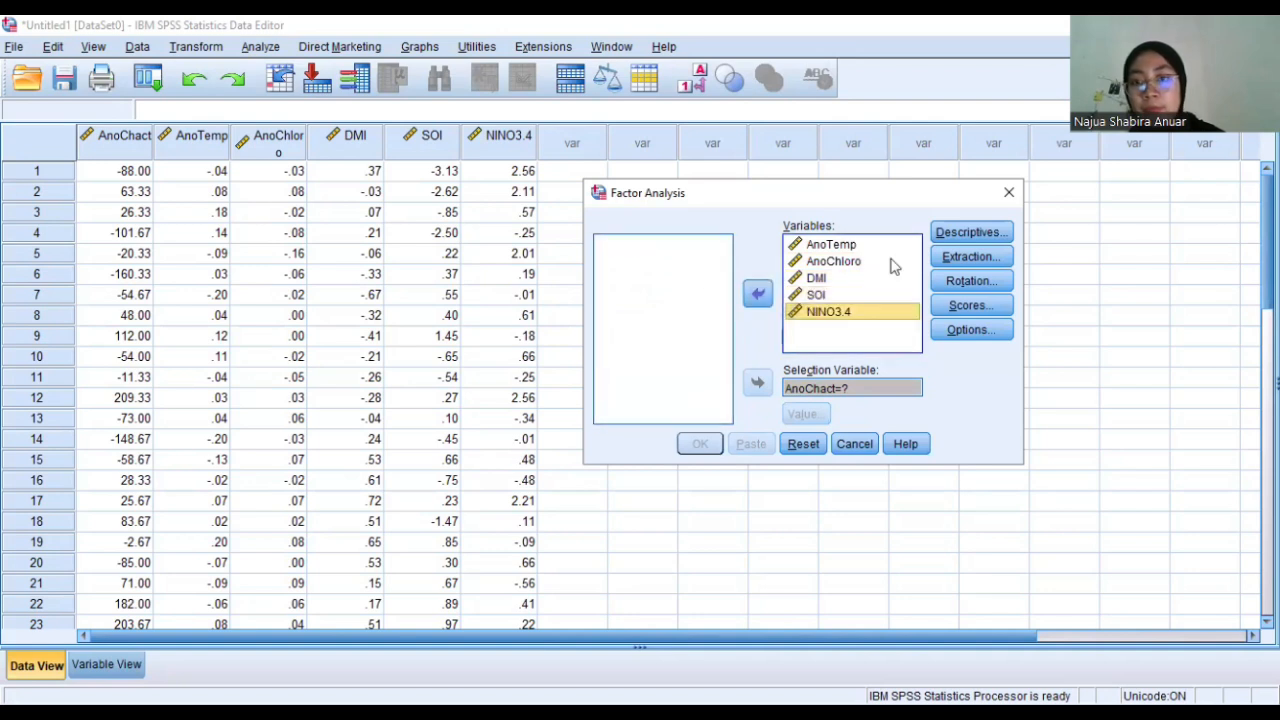
- Enable Coefficients, Significance levels, Determinant, KMO and Bartlett's test of sphericity and Anti-image in the factor analysis descriptives
click(950, 234)
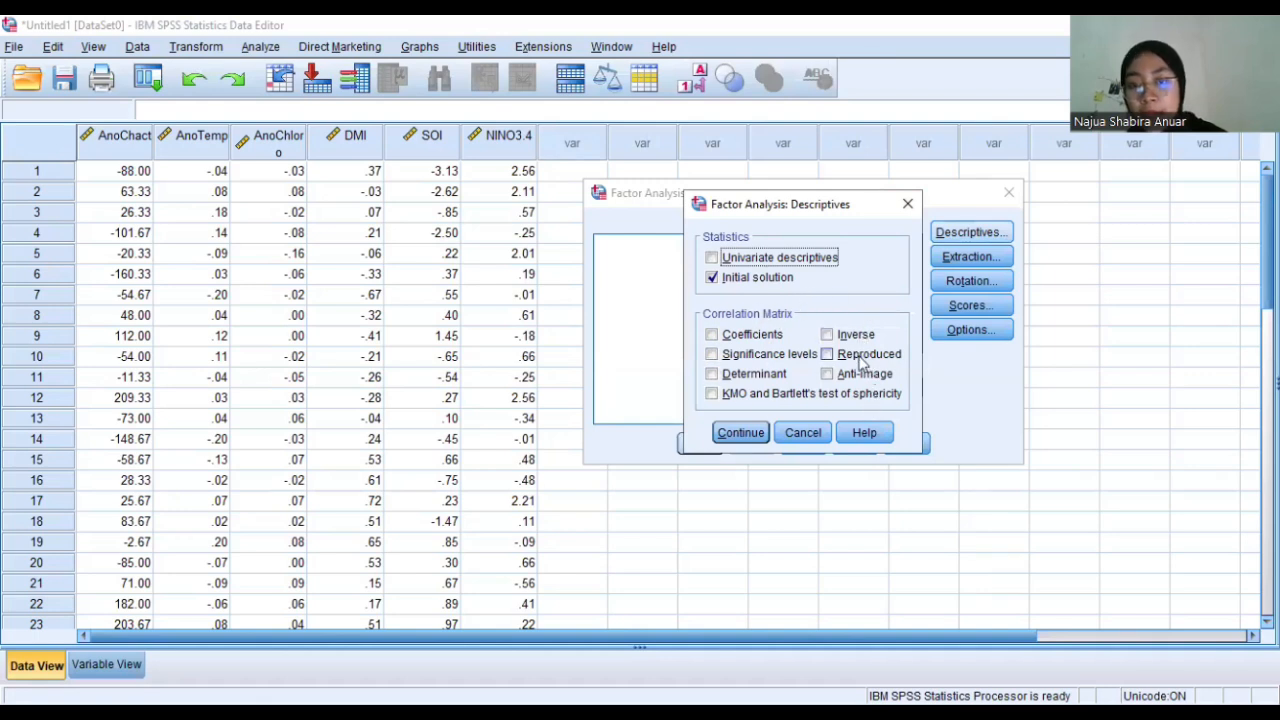
click(775, 335)
click(774, 354)
click(772, 373)
click(779, 400)
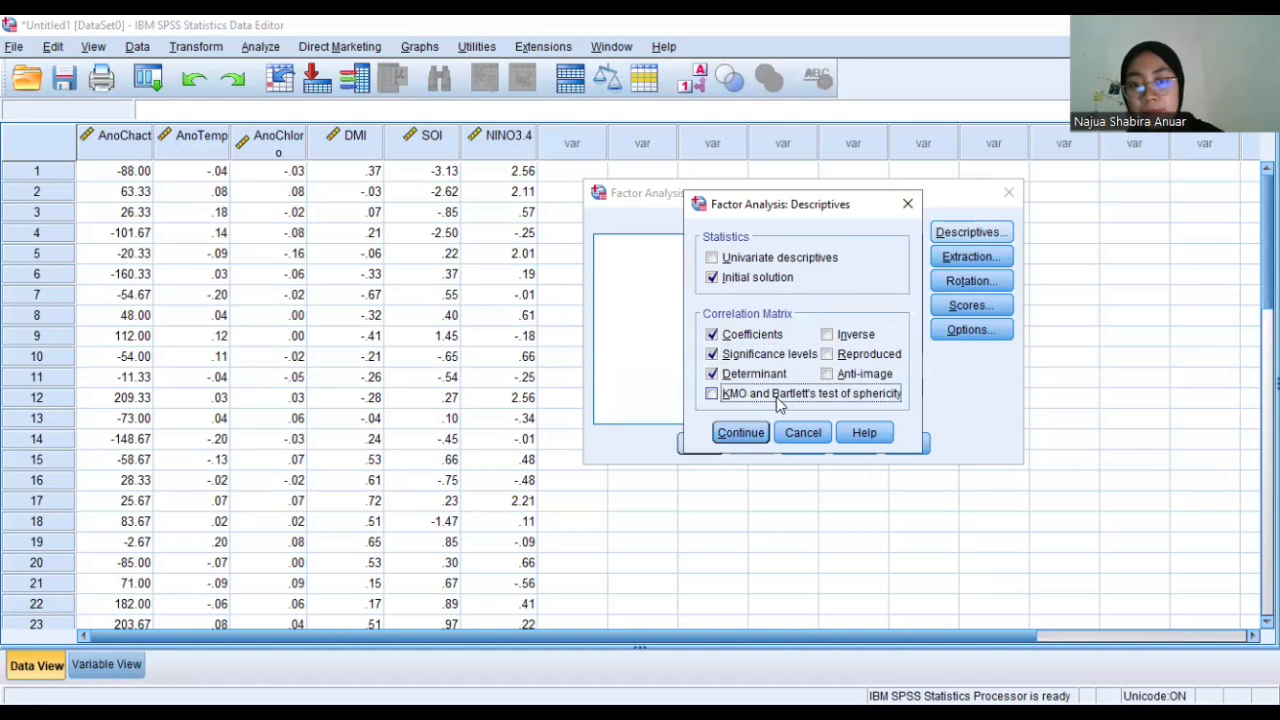
click(828, 373)
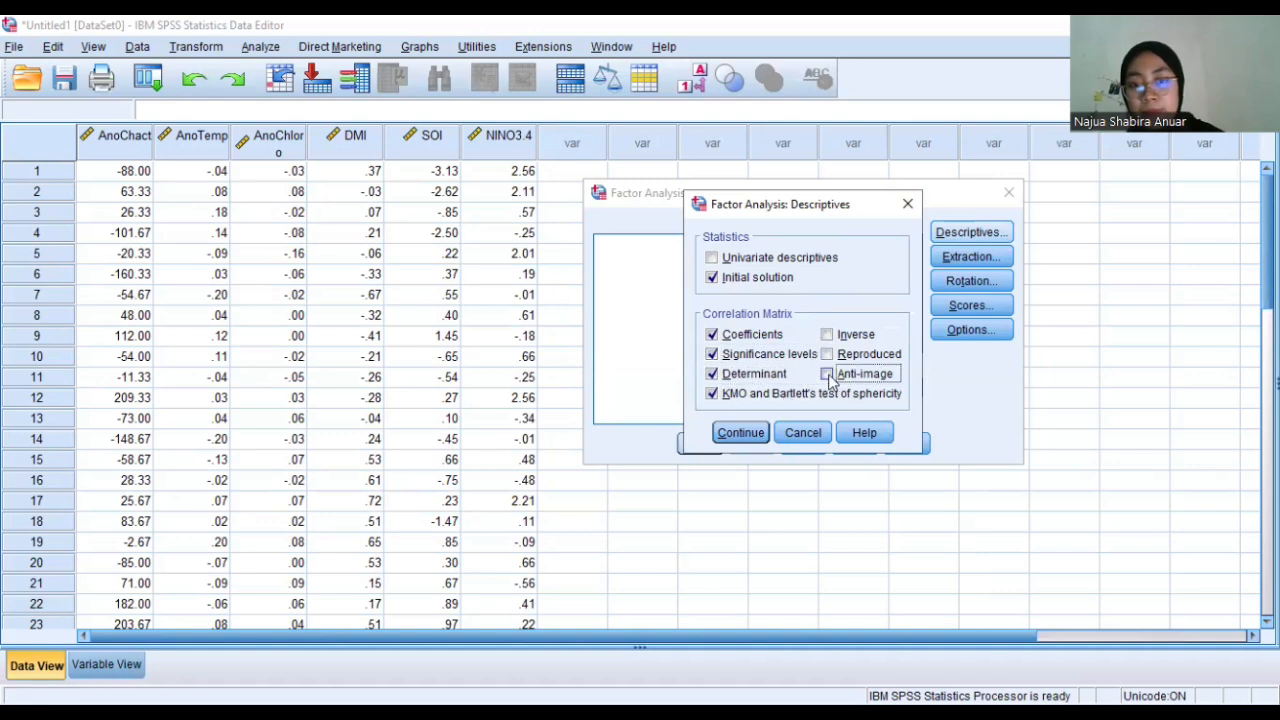
click(741, 432)
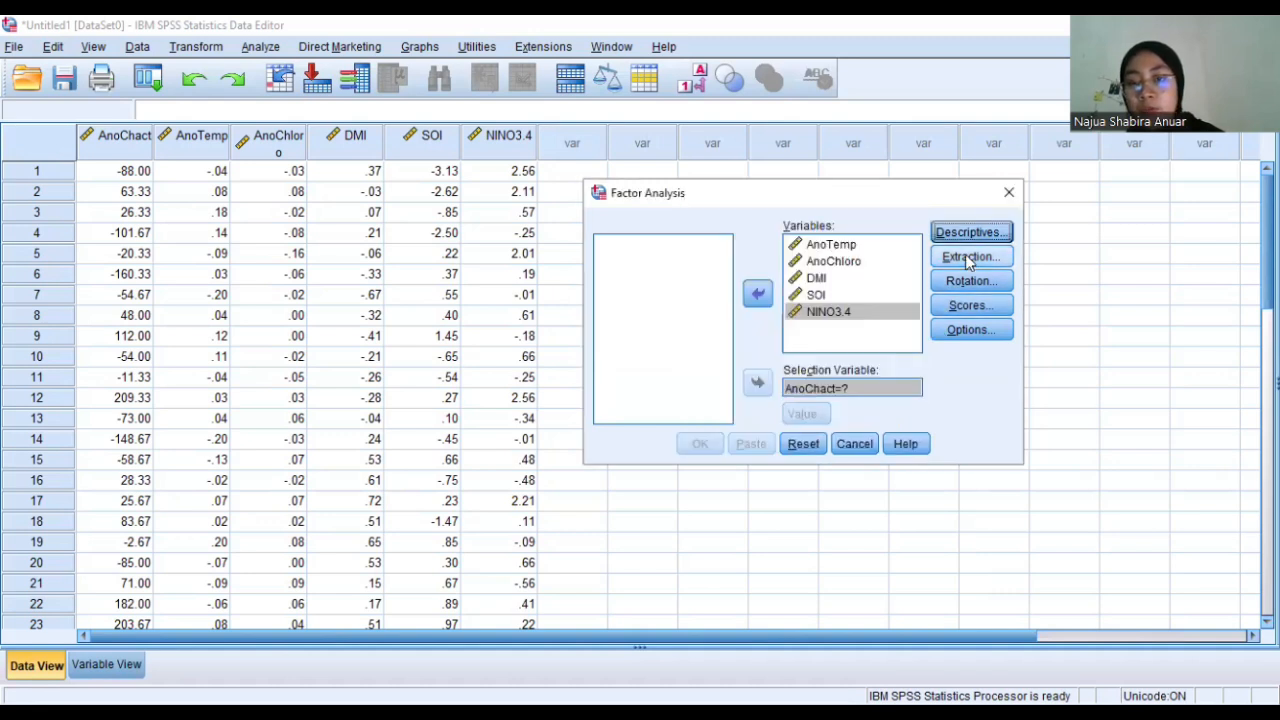
- Set the factor extraction to a fixed number of 5 factors
click(968, 258)
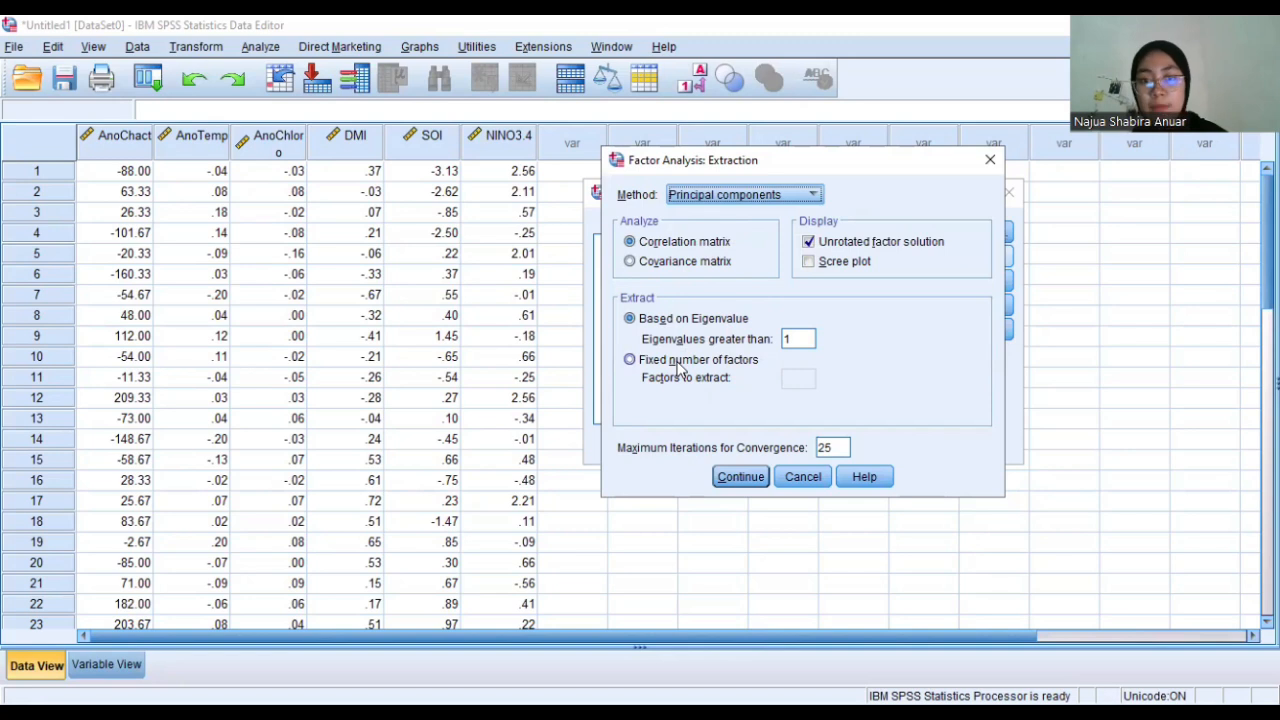
click(714, 362)
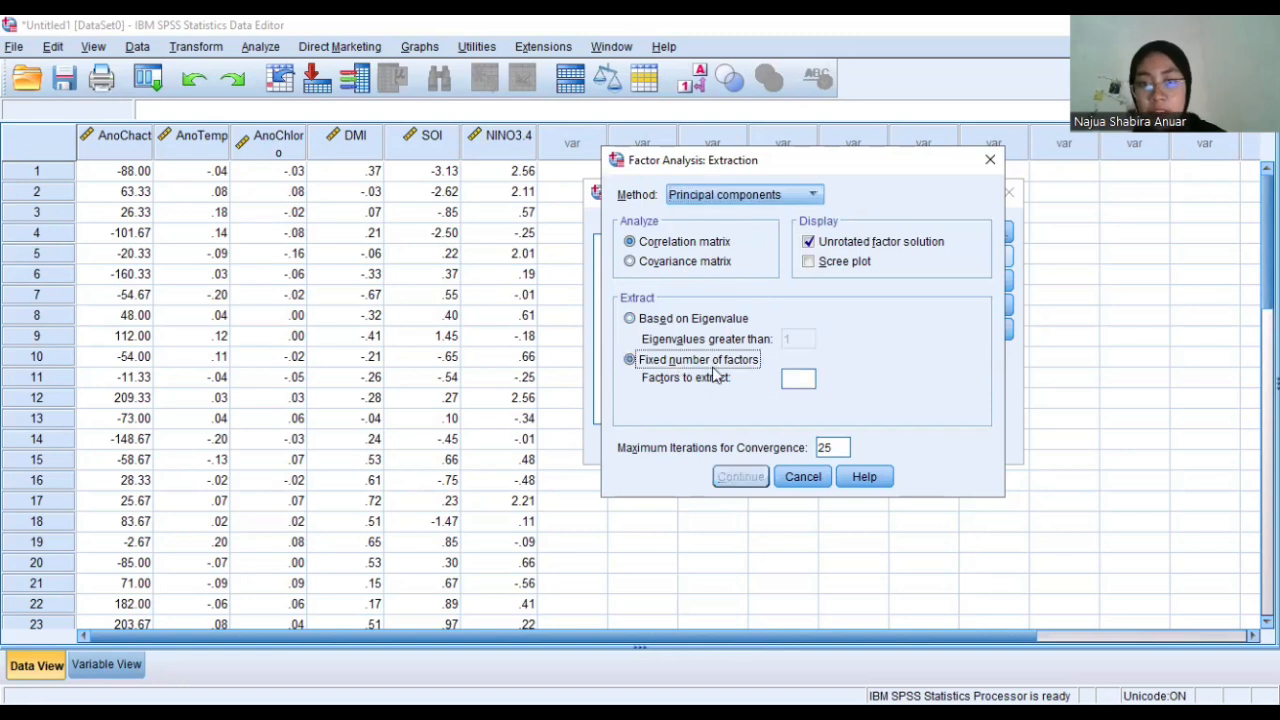
click(796, 379)
text(5)
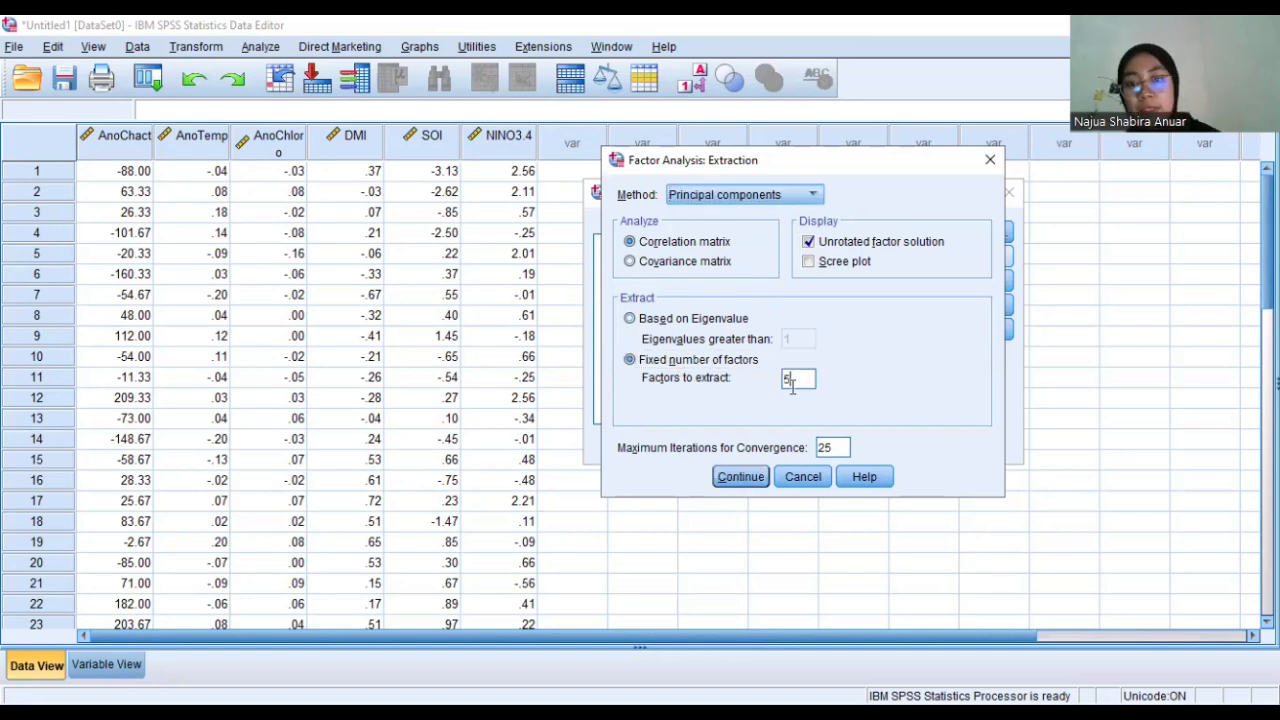
click(740, 477)
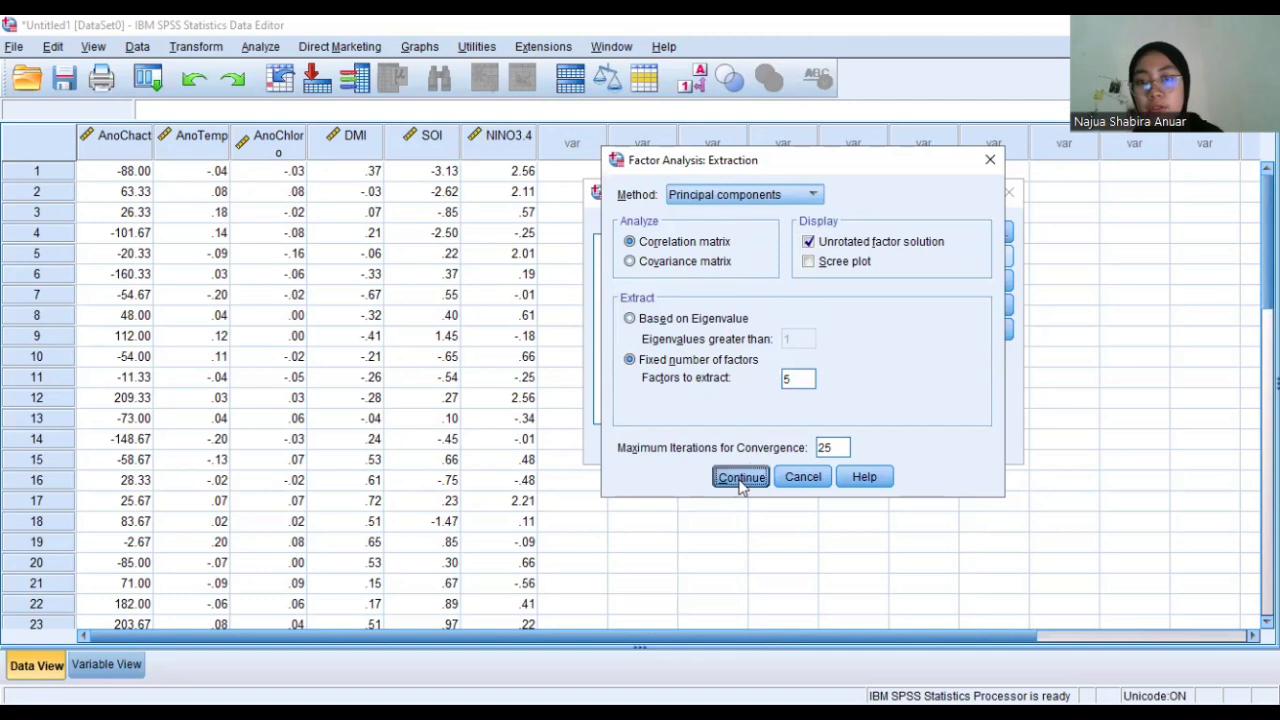
- Set the factor rotation method to Varimax and include loading plots in the display
click(955, 284)
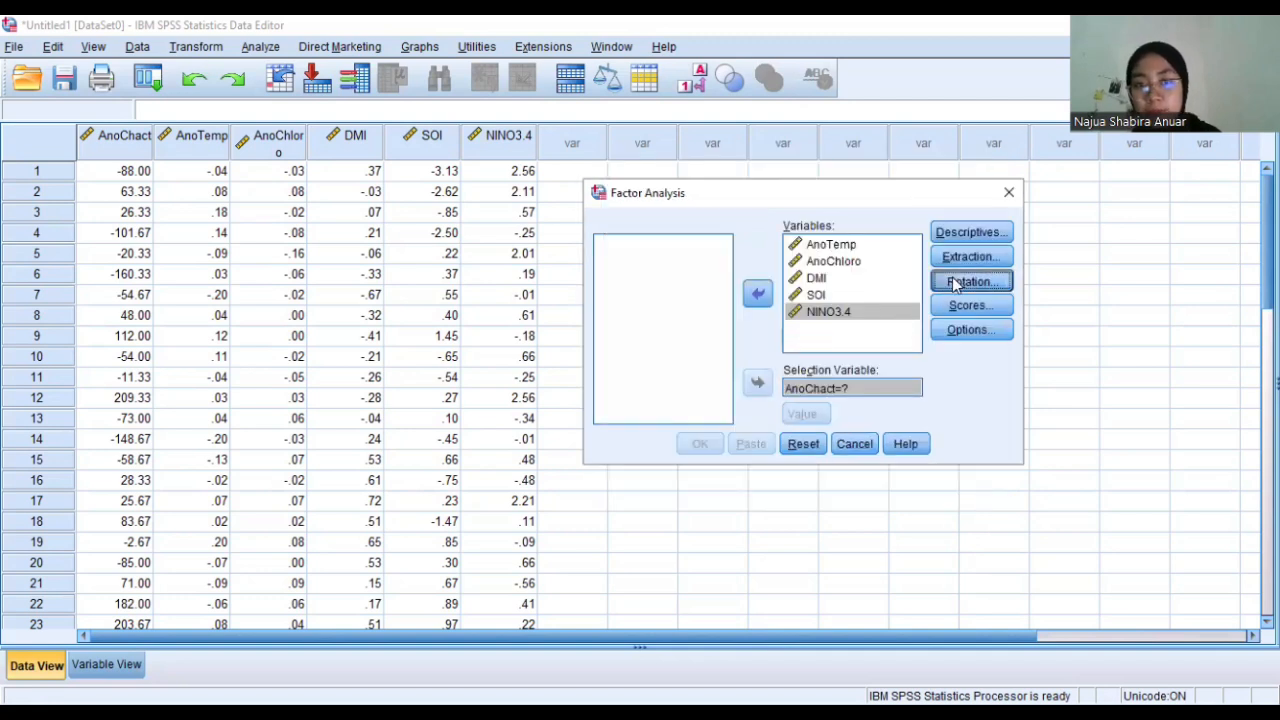
click(726, 273)
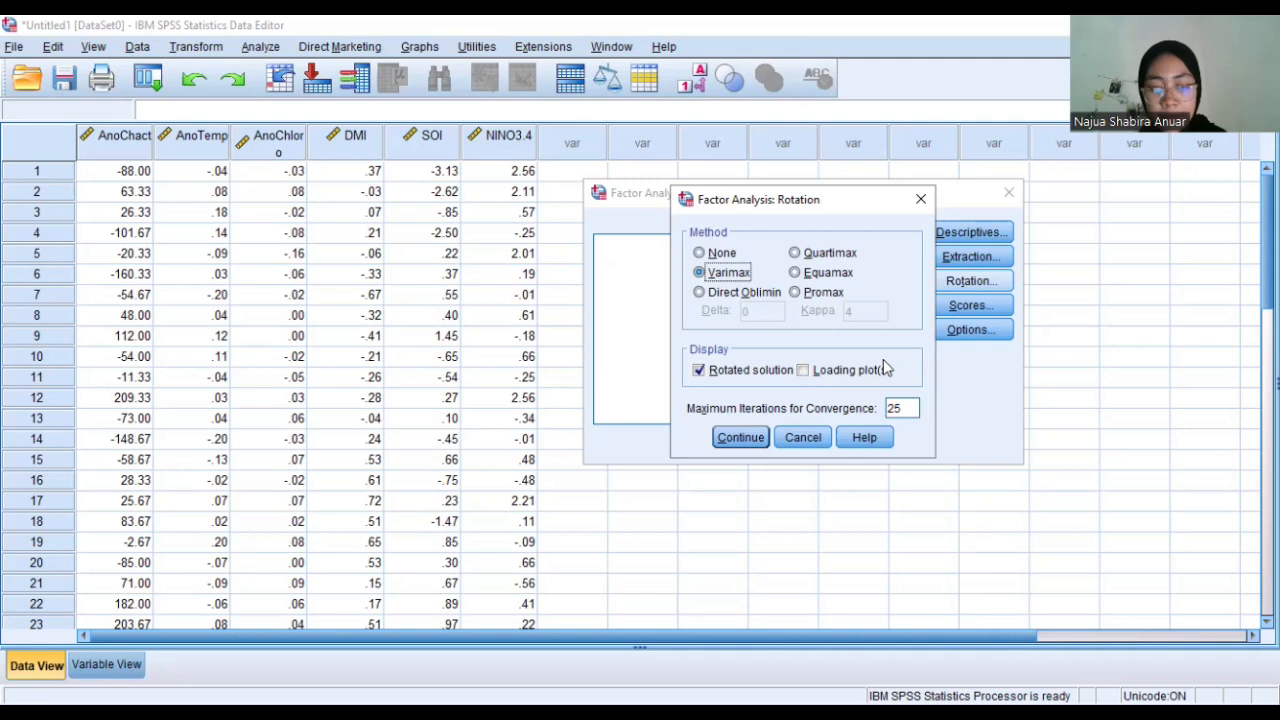
click(806, 371)
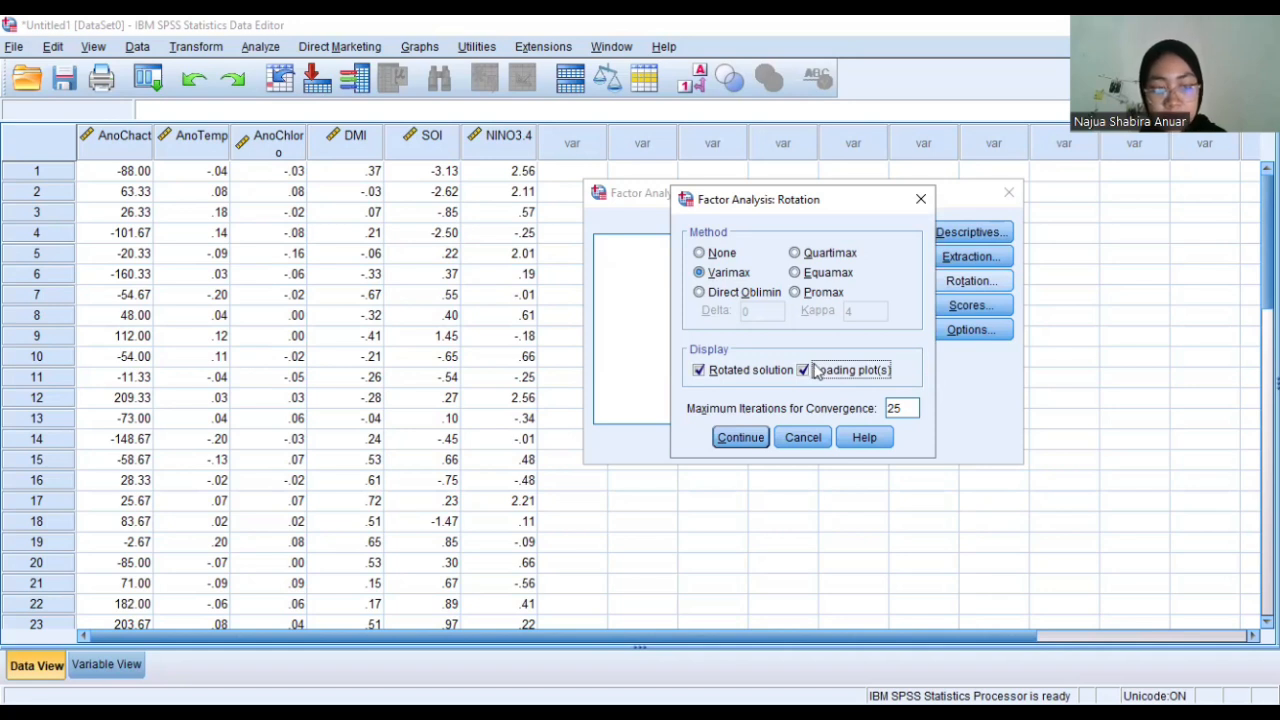
click(752, 438)
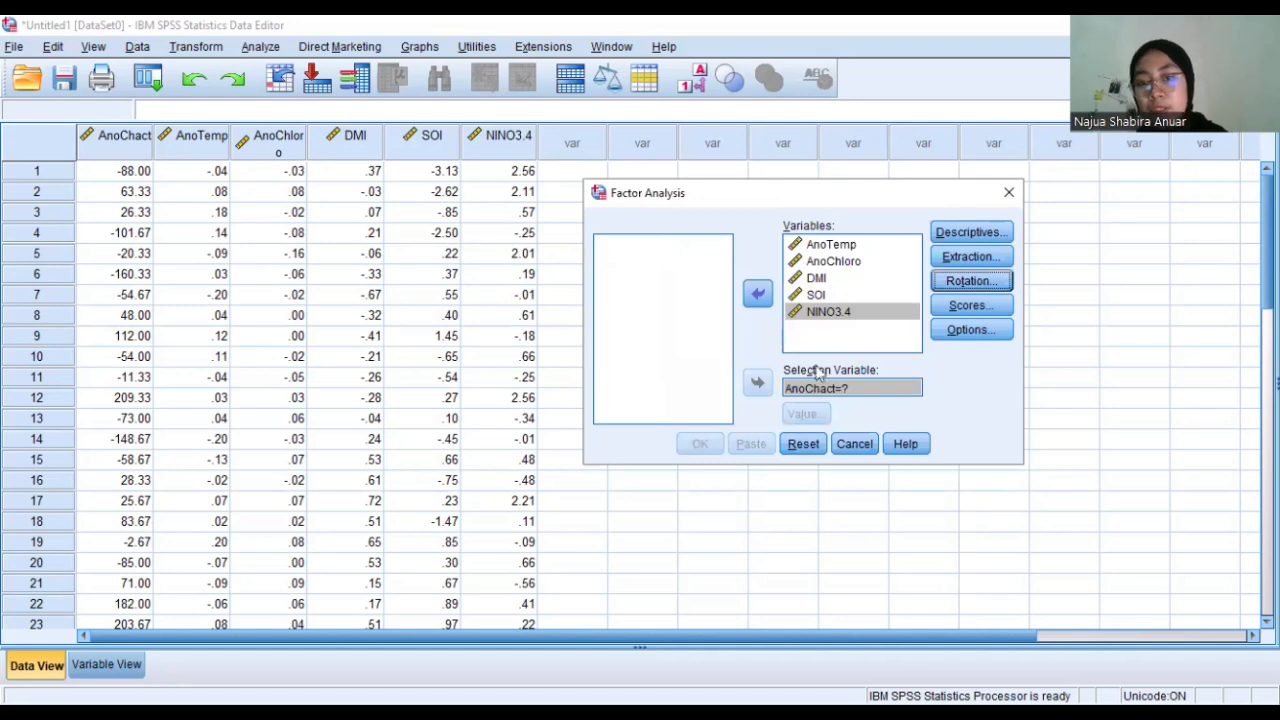
- Open the value setting for the AnoChact selection variable, cancel it without entering a value, and run the factor analysis
click(830, 390)
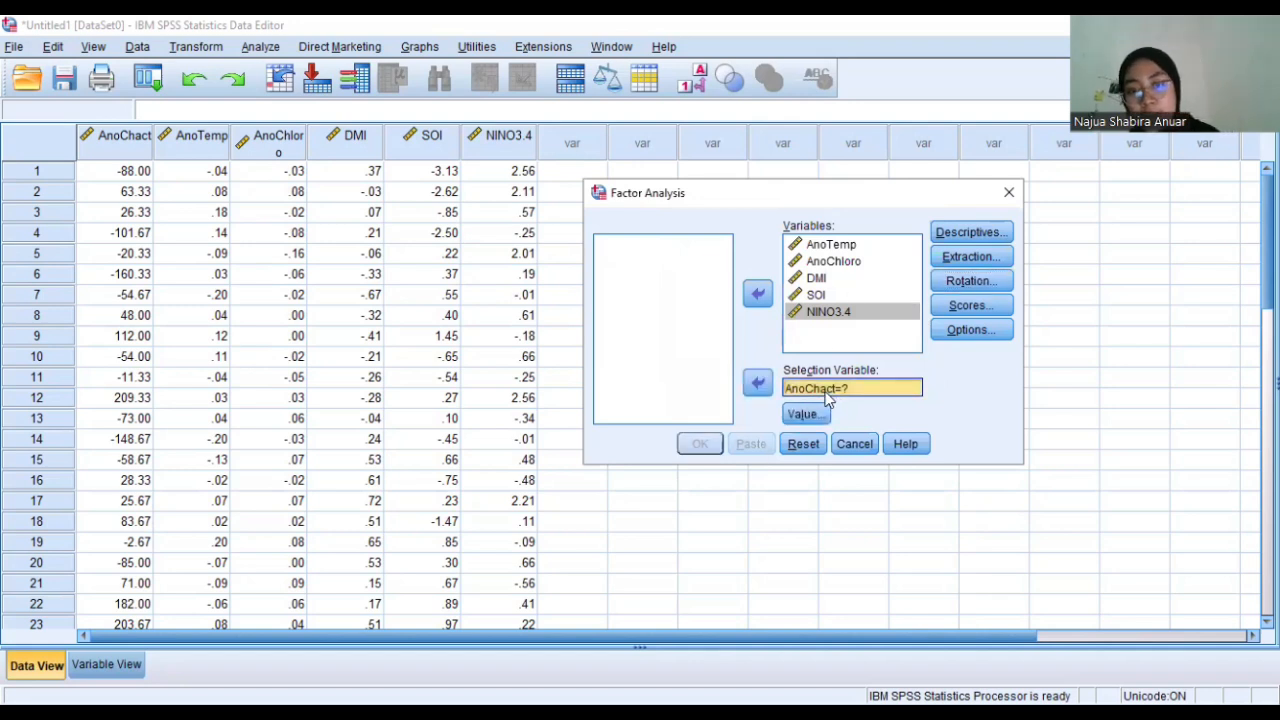
click(803, 416)
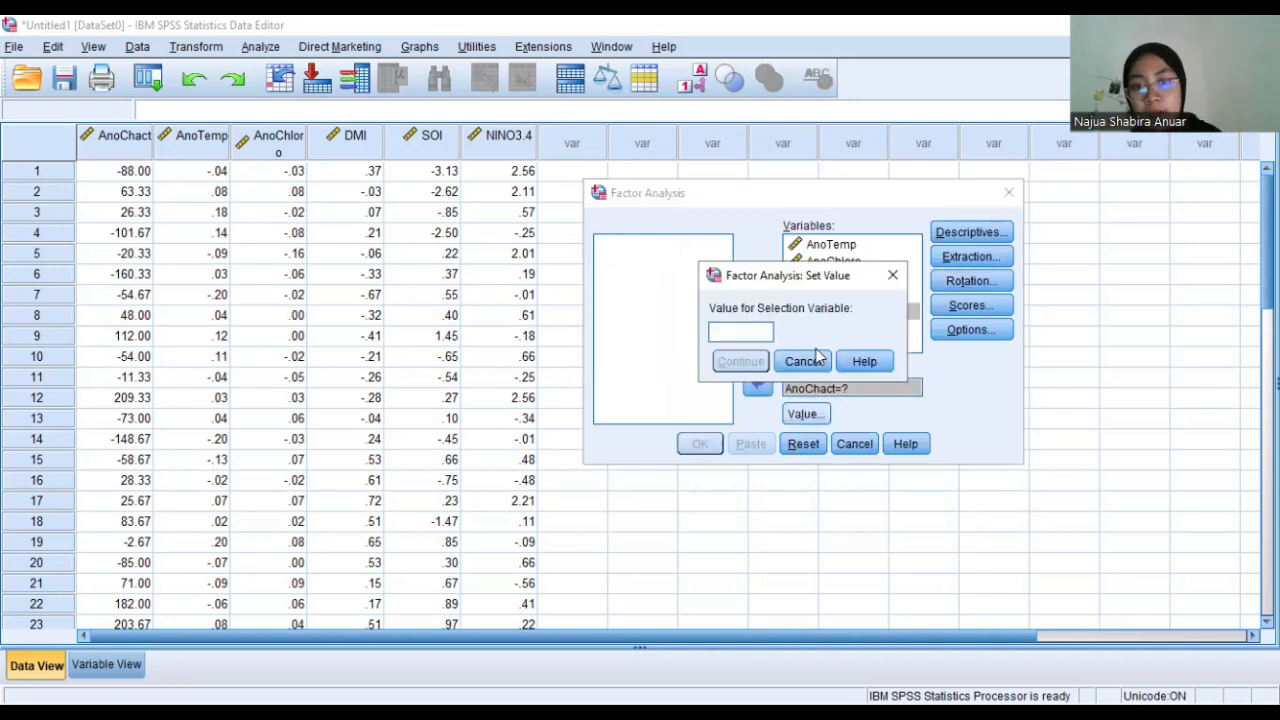
click(803, 362)
click(697, 444)
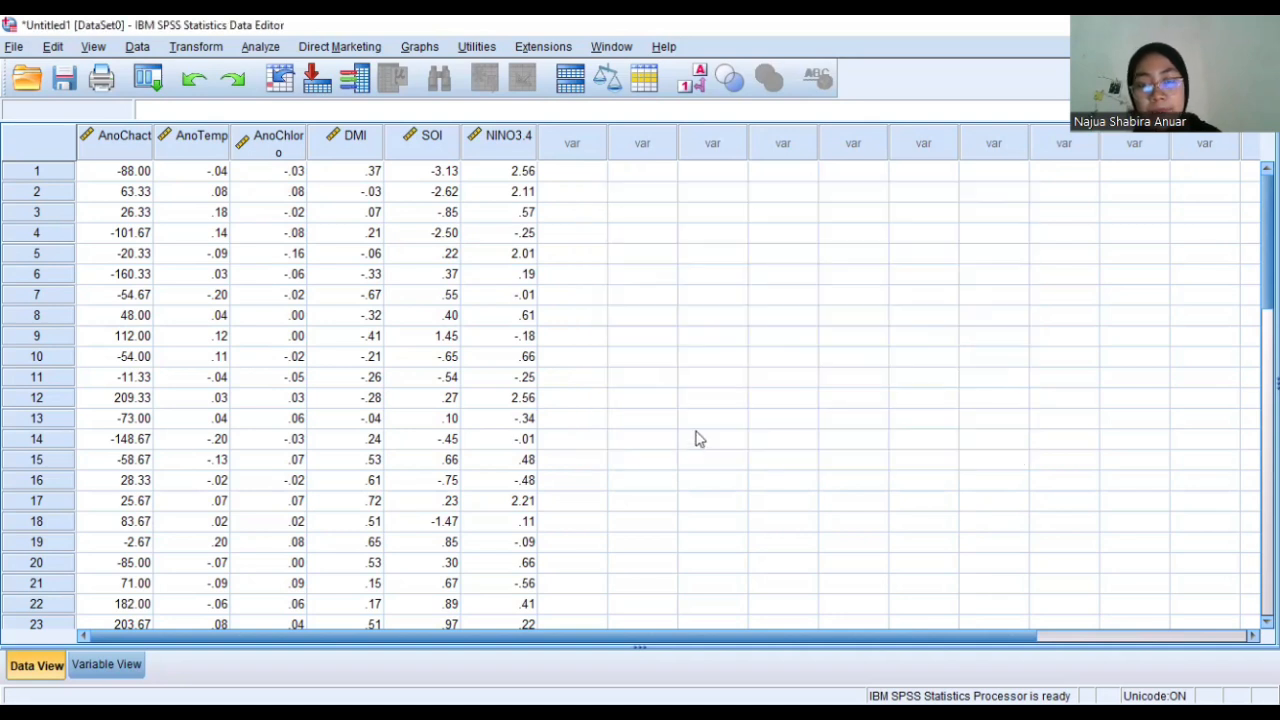